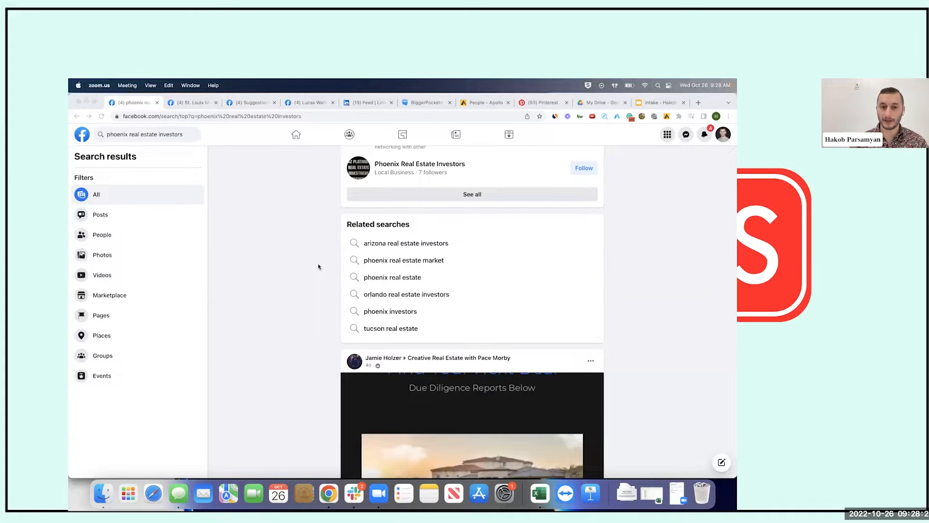
# Bring the browser forward and expand the Groups results for 'phoenix real estate investors'
pyautogui.scroll(10, 318, 265)
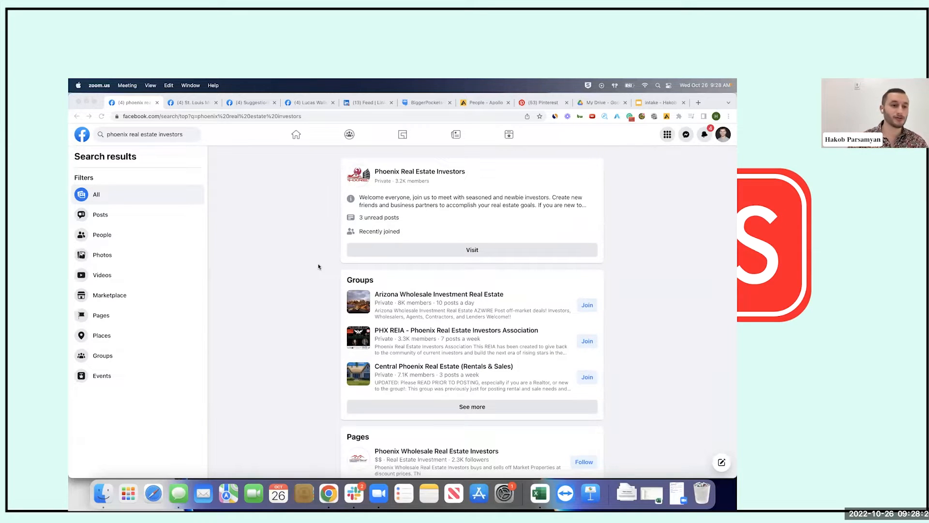
pyautogui.click(188, 139)
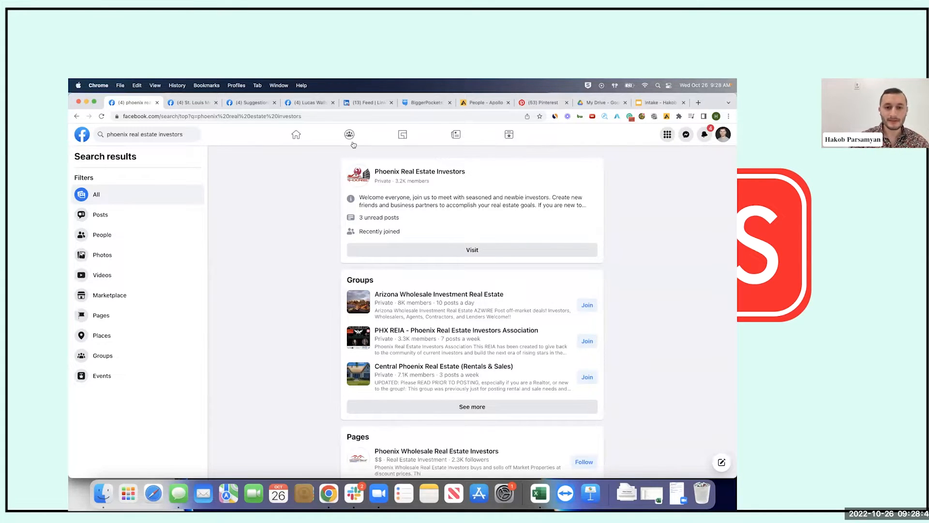
pyautogui.moveTo(446, 167)
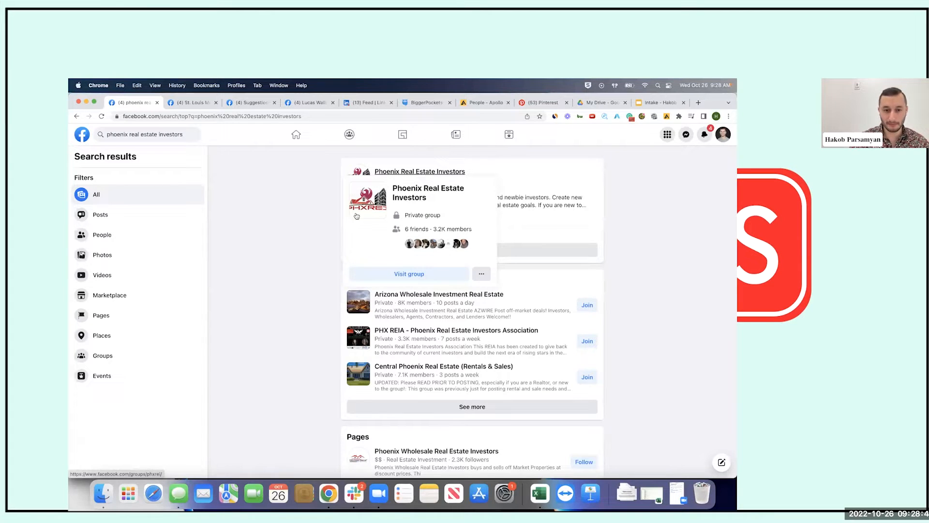
pyautogui.doubleClick(347, 281)
pyautogui.click(481, 409)
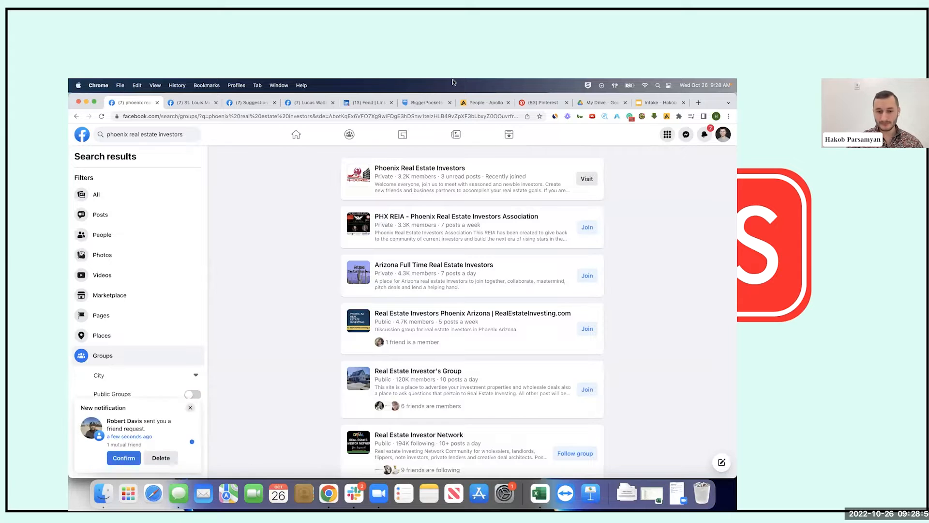
# Browse the group results and request to join REAL ESTATE INVESTORS
pyautogui.scroll(-3, 421, 314)
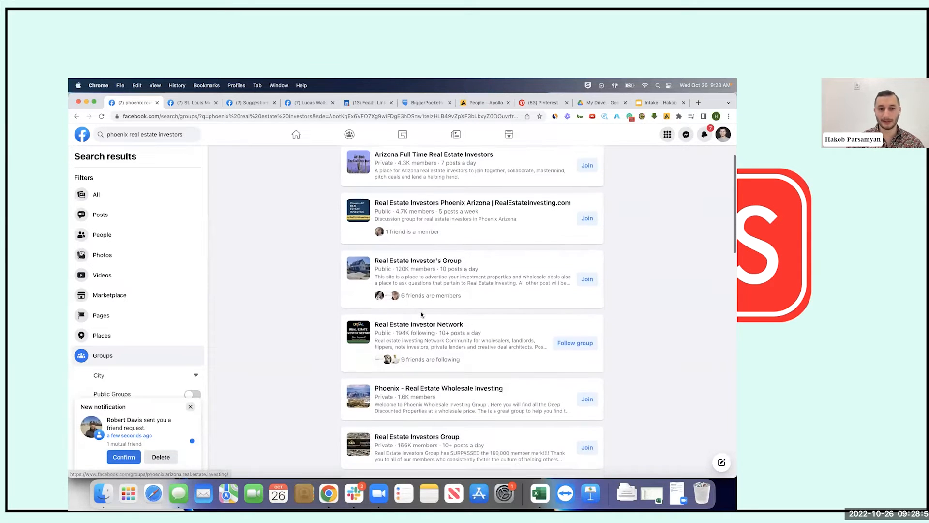
pyautogui.scroll(-4, 421, 314)
pyautogui.scroll(6, 421, 314)
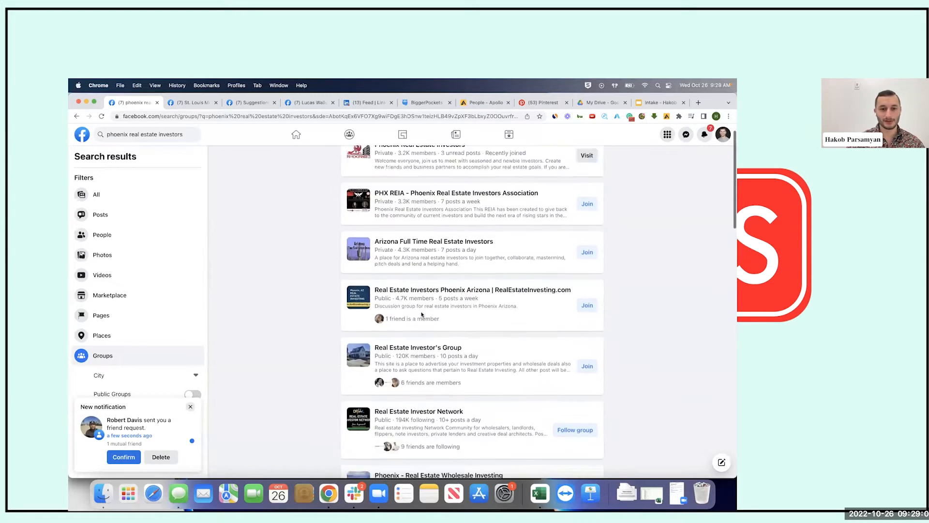
pyautogui.scroll(-10, 421, 314)
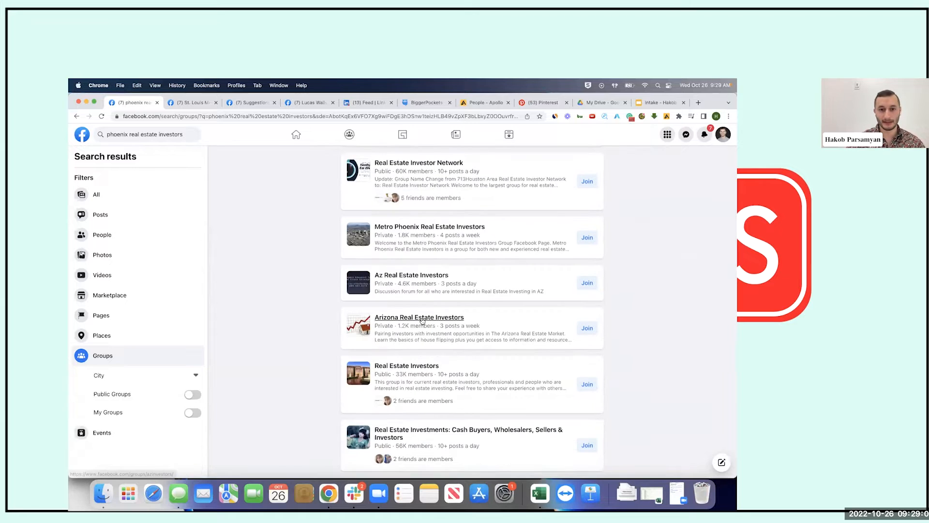
pyautogui.moveTo(421, 167)
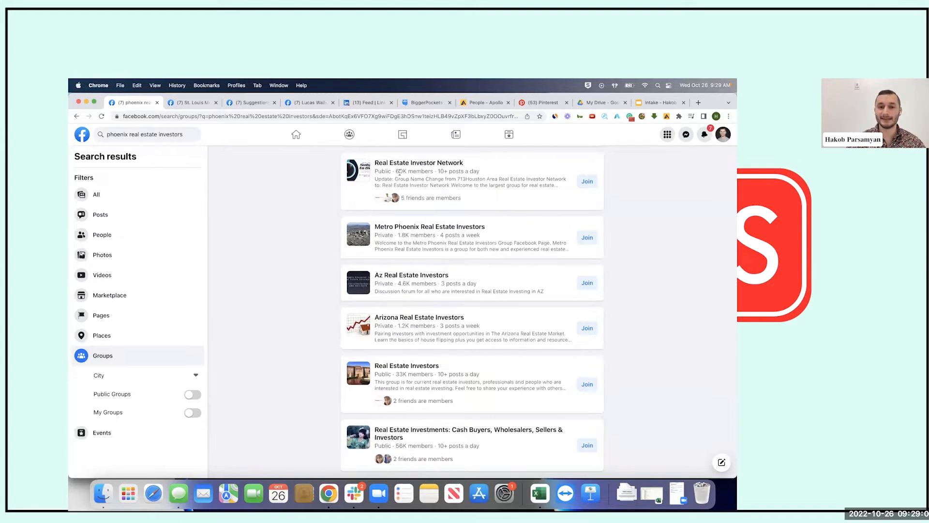
pyautogui.moveTo(396, 172); pyautogui.dragTo(433, 171)
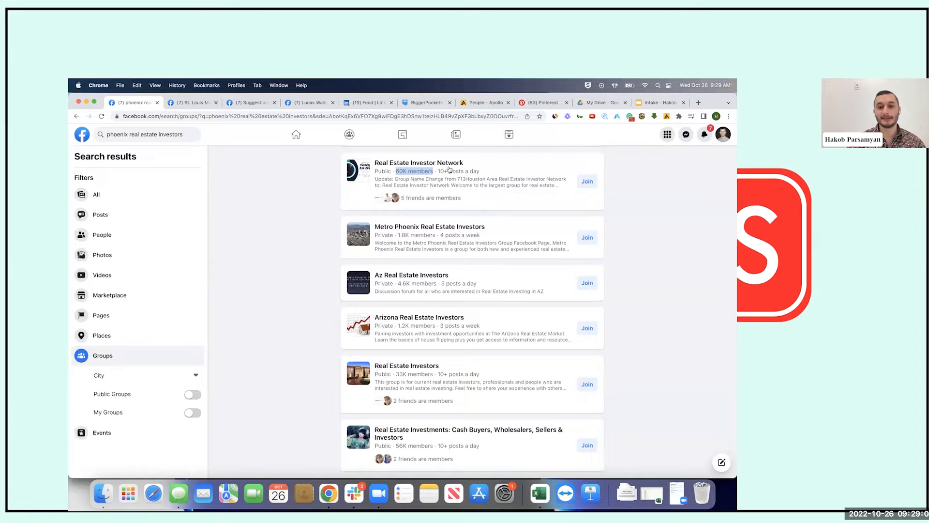
pyautogui.click(502, 182)
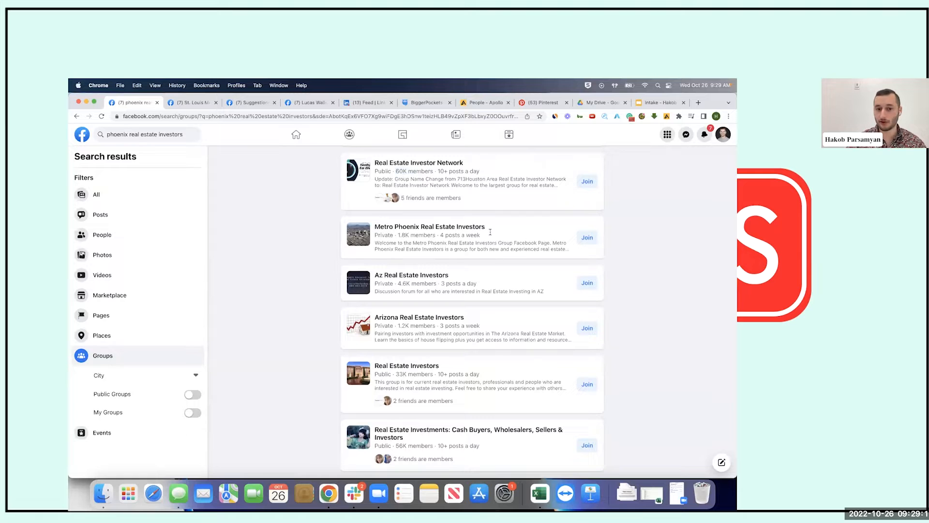
pyautogui.scroll(10, 490, 232)
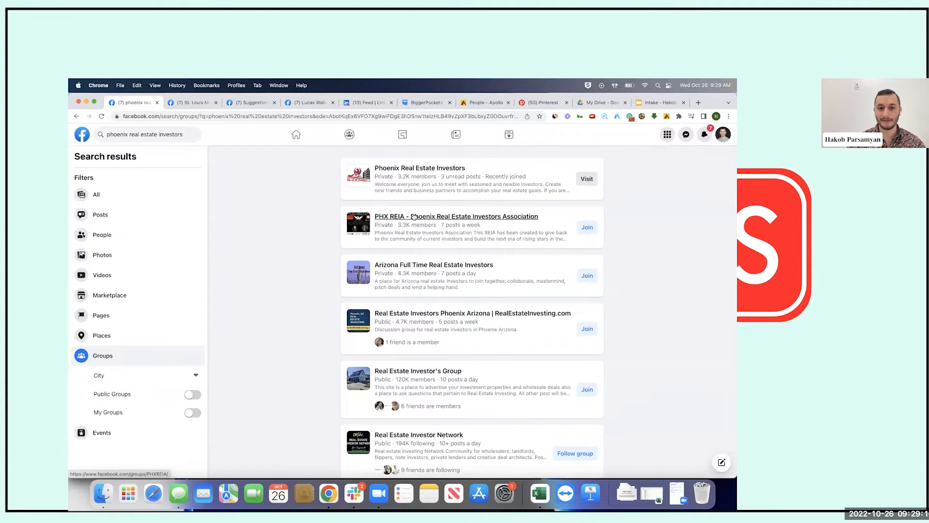
pyautogui.moveTo(409, 269)
pyautogui.scroll(-2, 280, 317)
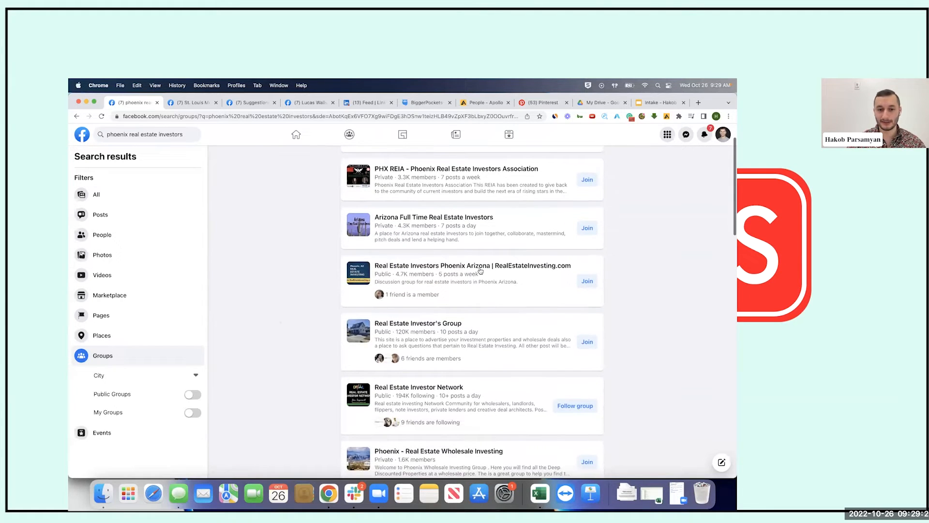
pyautogui.moveTo(463, 298)
pyautogui.scroll(-15, 463, 298)
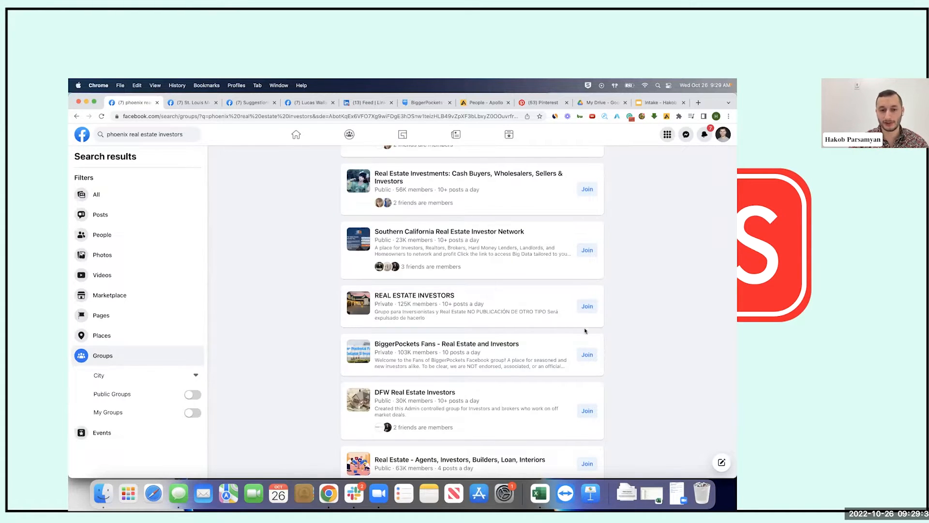
pyautogui.click(588, 307)
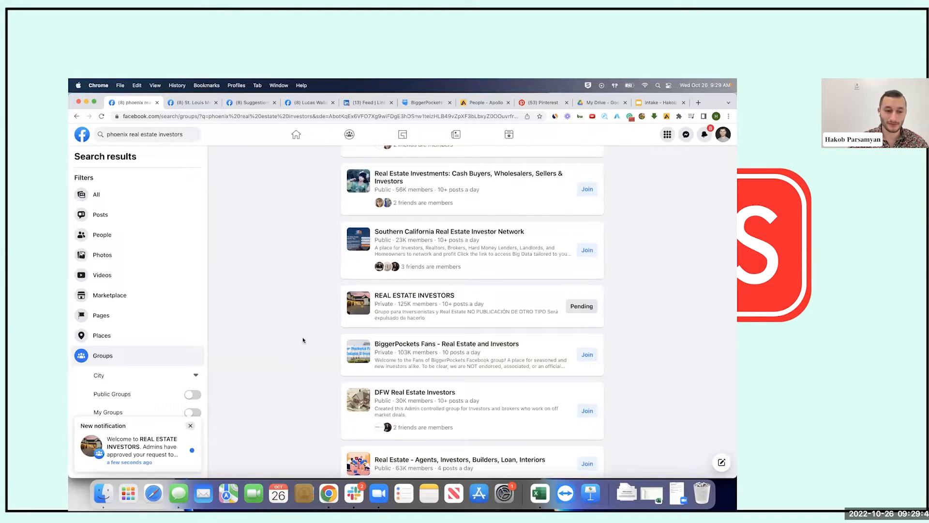
# Request to join PHX REIA and bring up its membership questions
pyautogui.keyDown('super'); pyautogui.click(161, 449); pyautogui.keyUp('super')
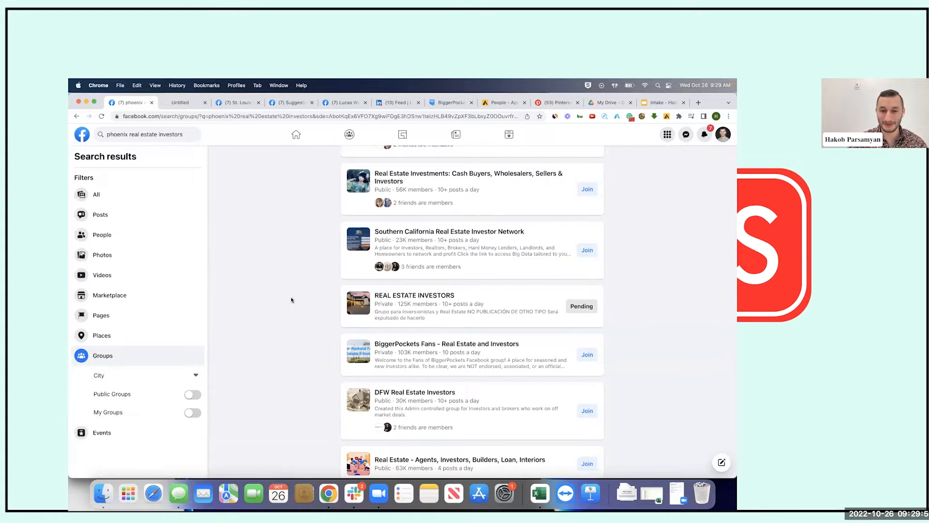
pyautogui.scroll(10, 291, 299)
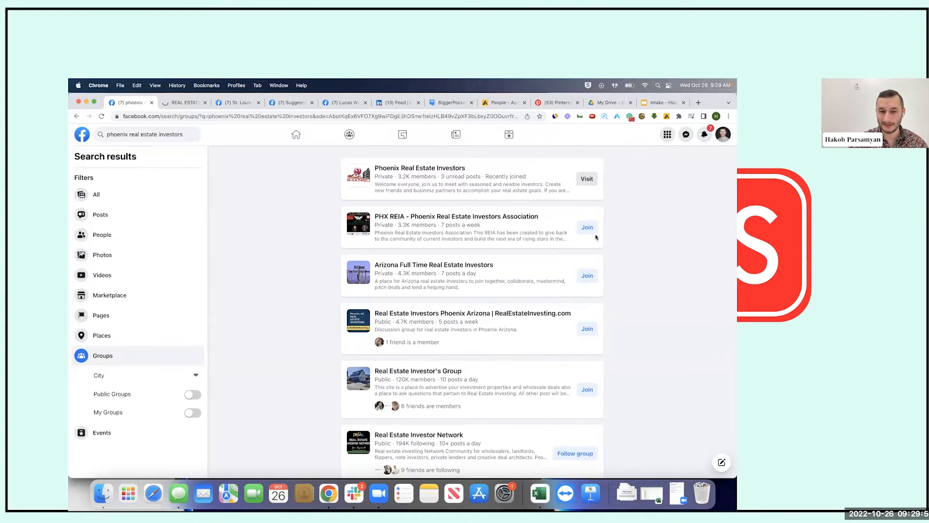
pyautogui.click(587, 229)
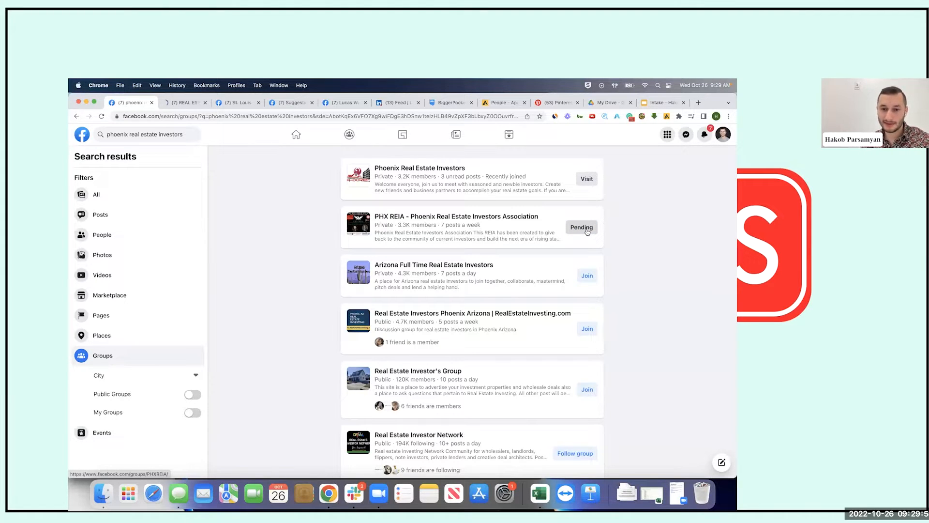
pyautogui.click(593, 227)
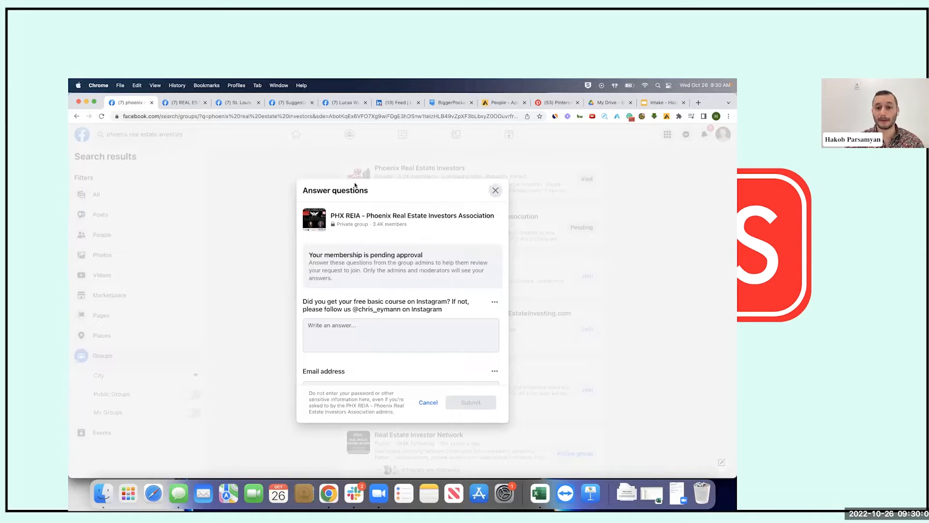
# Answer 'Yes' to the PHX REIA Instagram course question
pyautogui.moveTo(441, 189); pyautogui.dragTo(434, 159)
pyautogui.click(372, 327)
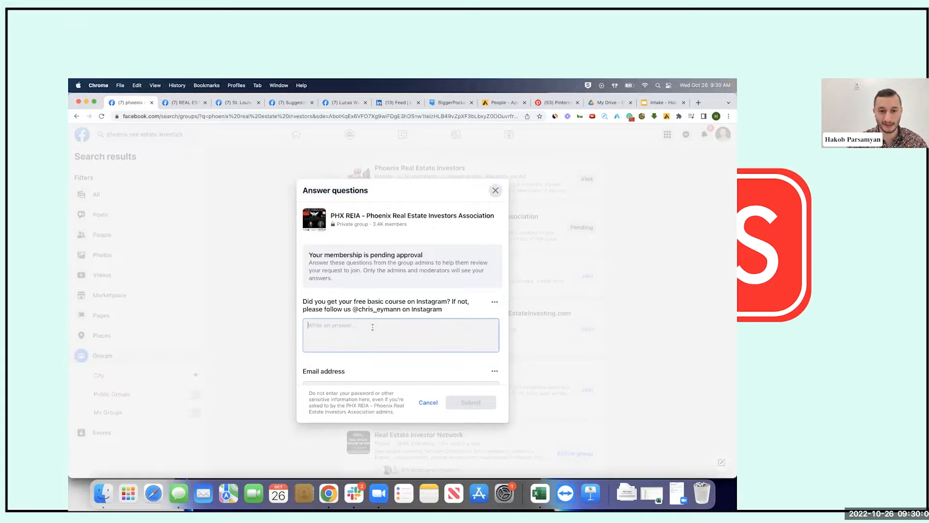
pyautogui.scroll(-3, 424, 274)
pyautogui.scroll(2, 424, 274)
pyautogui.scroll(1, 424, 275)
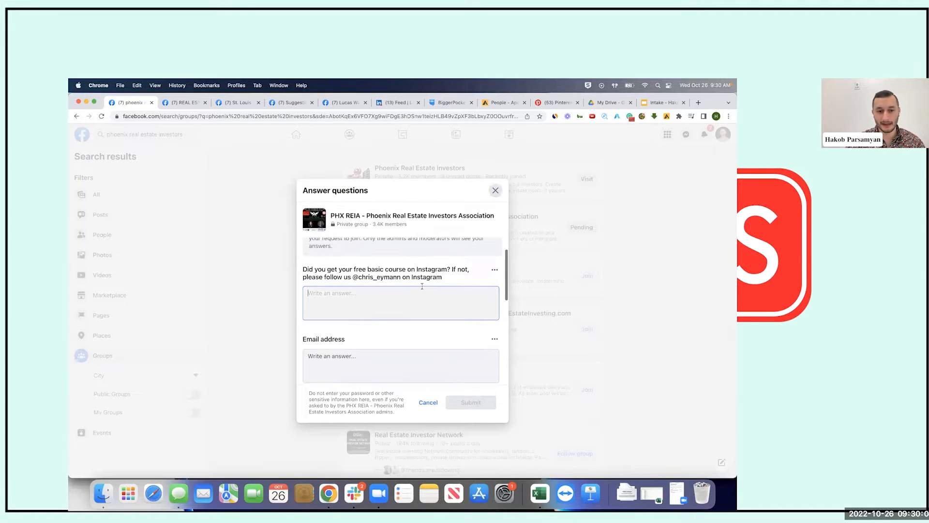
pyautogui.moveTo(448, 269); pyautogui.dragTo(353, 277)
pyautogui.click(369, 296)
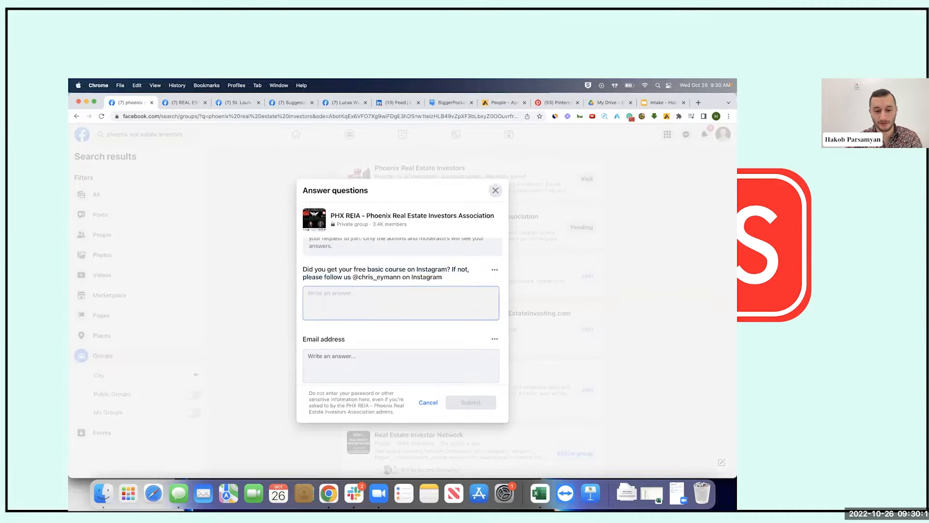
pyautogui.write('Yes')
pyautogui.scroll(-3, 369, 297)
pyautogui.scroll(1, 349, 290)
# Enter your email address, company NRE, agree to the rules, and submit the request
pyautogui.click(341, 288)
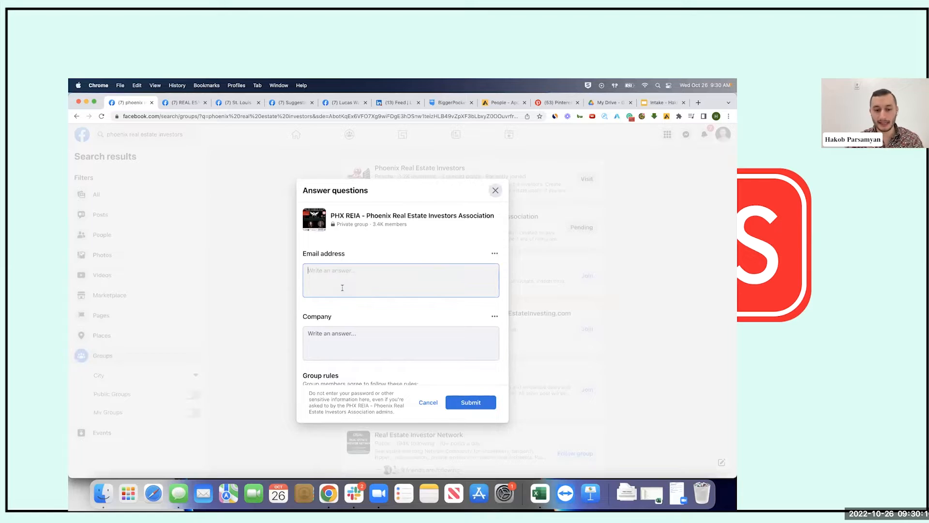
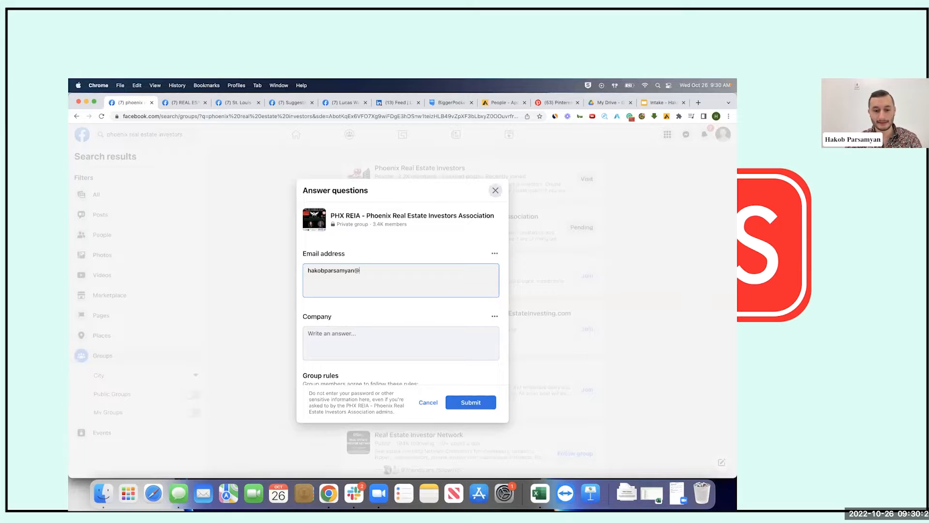
pyautogui.click(358, 338)
pyautogui.scroll(-3, 362, 343)
pyautogui.write('NRE')
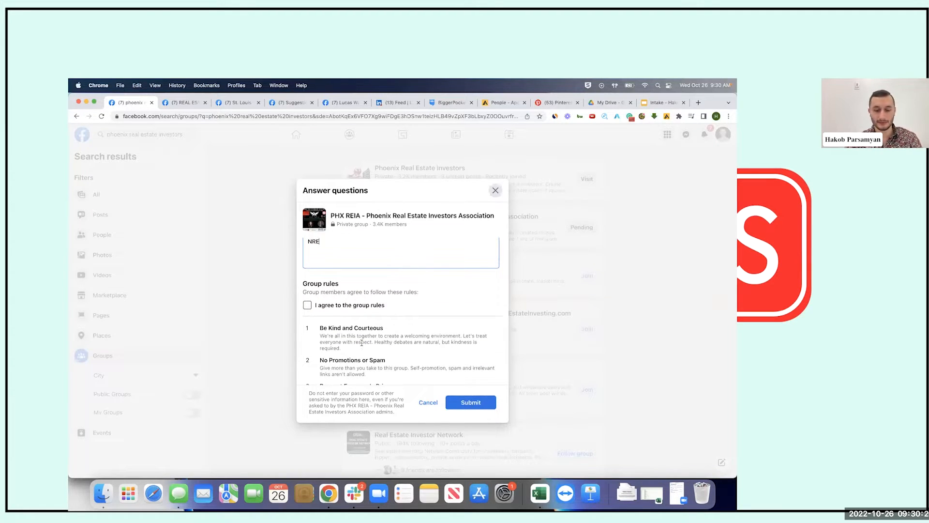
pyautogui.click(359, 304)
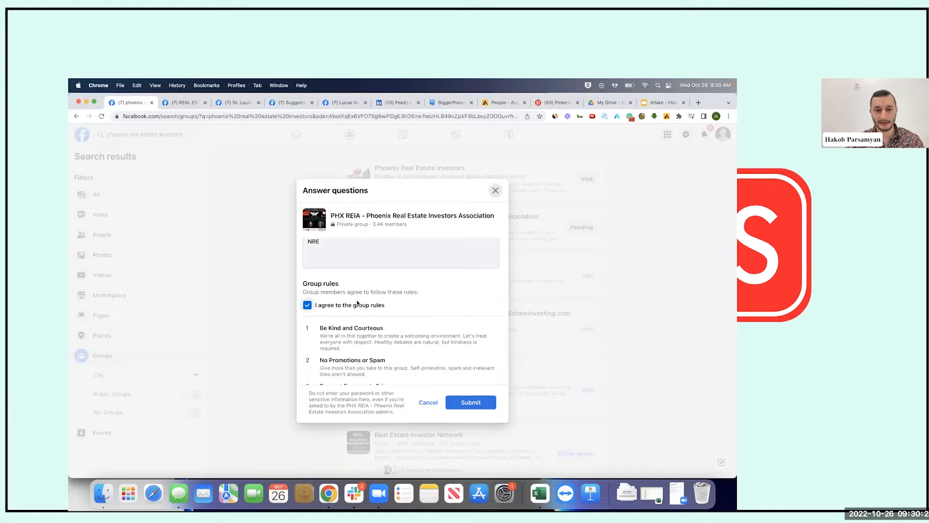
pyautogui.scroll(-3, 402, 291)
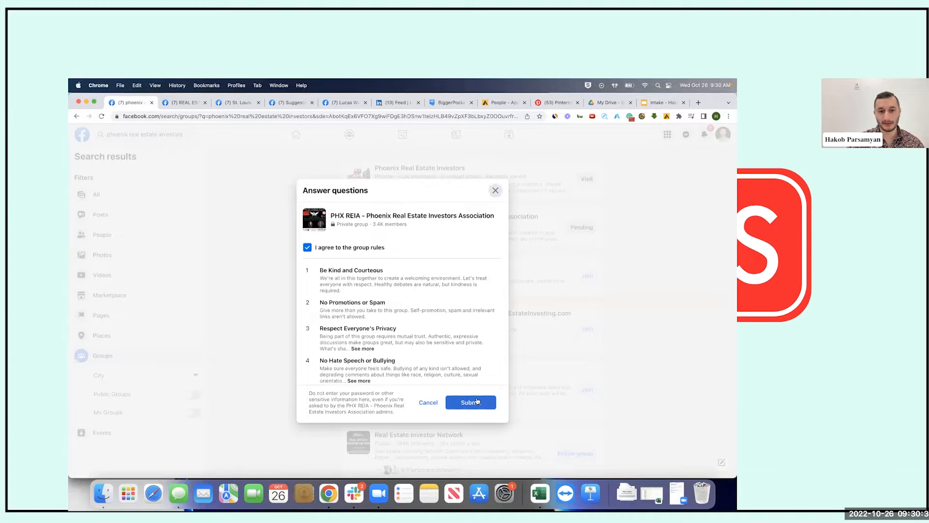
pyautogui.click(477, 401)
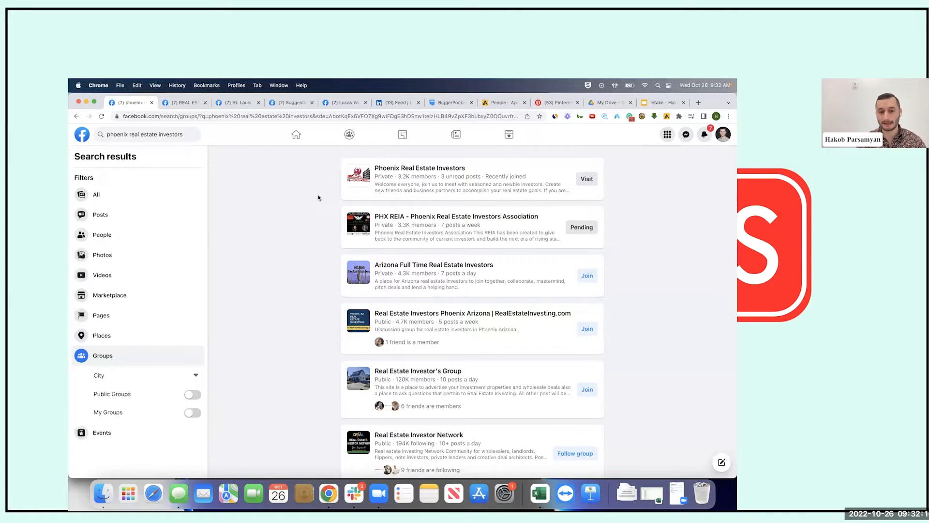
pyautogui.scroll(-2, 319, 197)
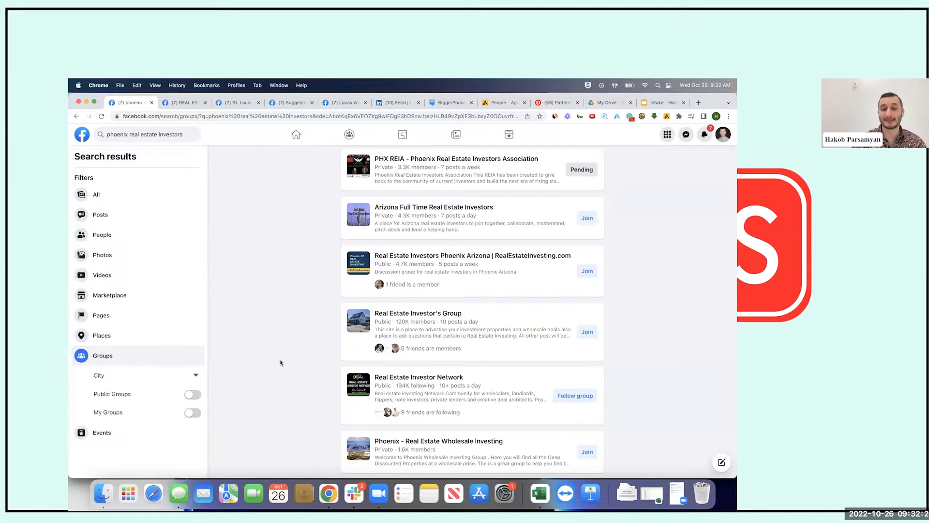
pyautogui.scroll(2, 281, 364)
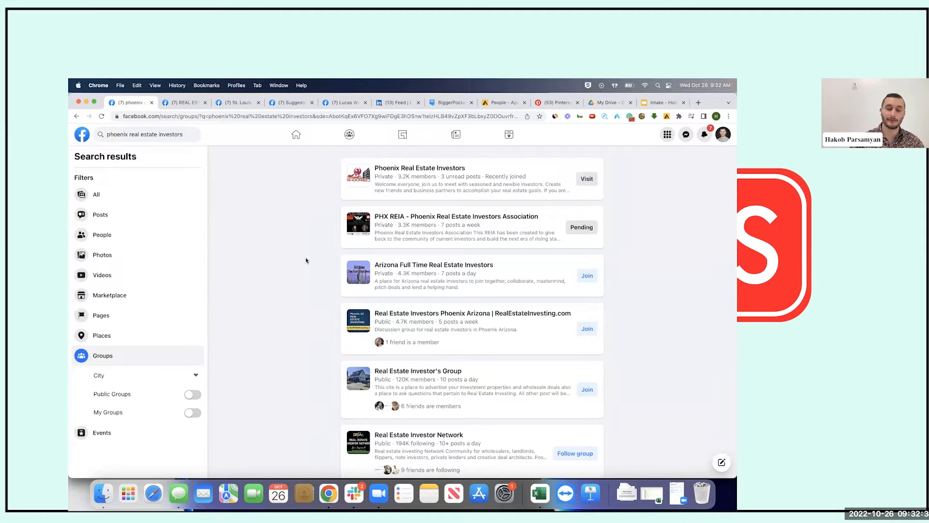
# Browse the REAL ESTATE INVESTORS group page and select its 125.2K members line
pyautogui.click(173, 103)
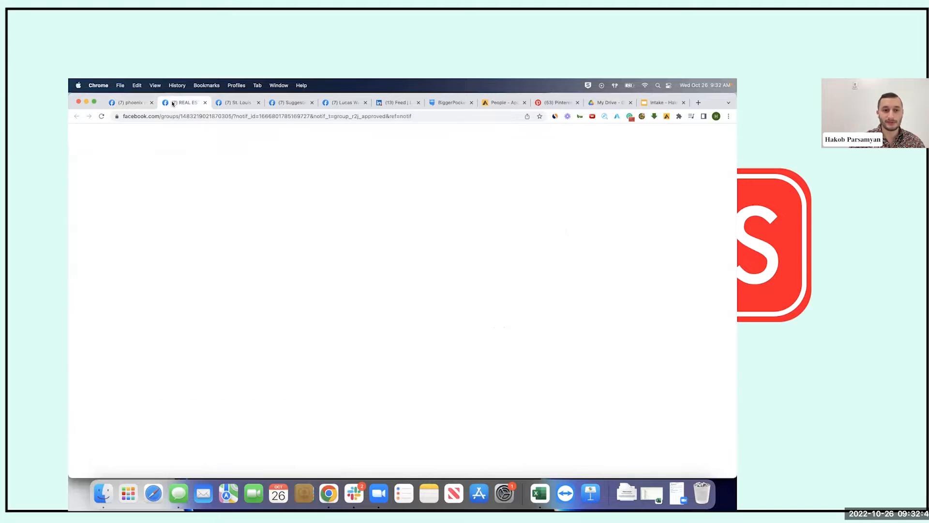
pyautogui.scroll(-5, 359, 252)
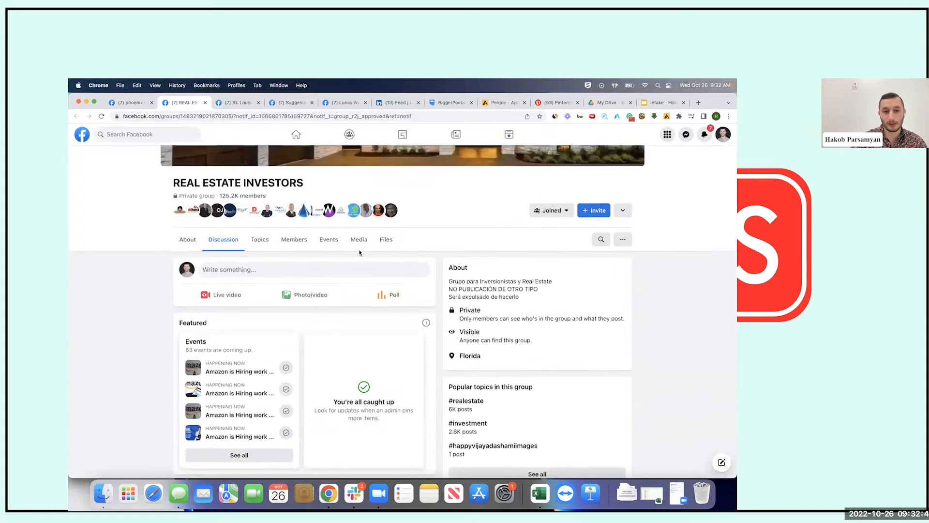
pyautogui.scroll(-5, 359, 252)
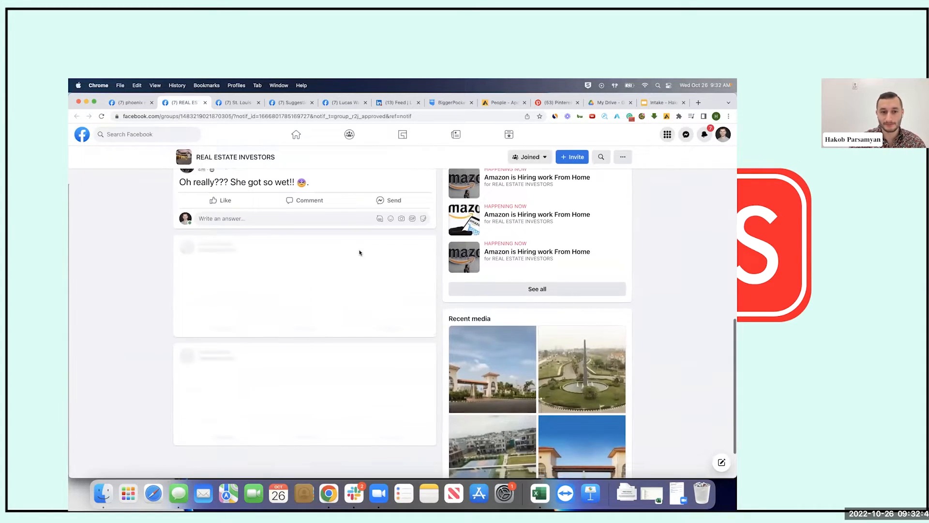
pyautogui.scroll(-3, 359, 252)
pyautogui.scroll(-5, 359, 252)
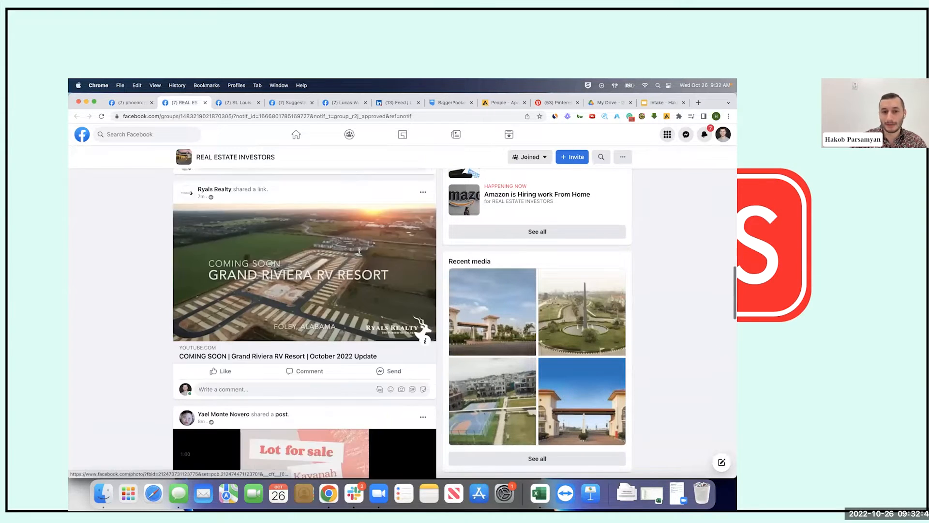
pyautogui.scroll(-15, 359, 252)
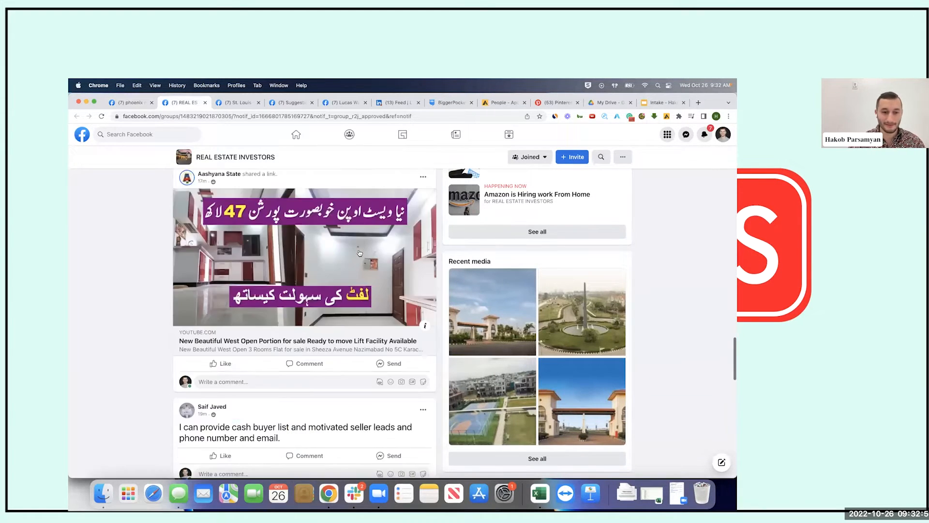
pyautogui.scroll(-20, 360, 253)
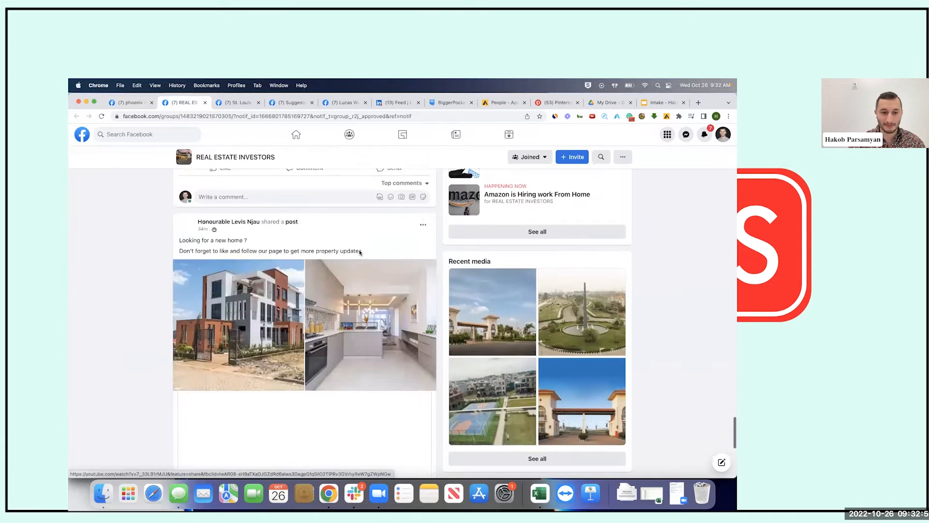
pyautogui.scroll(20, 359, 253)
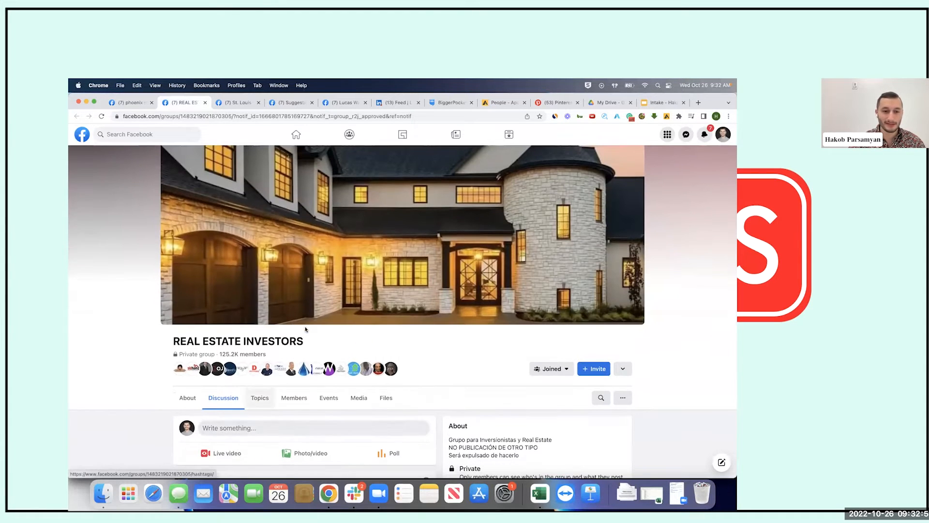
pyautogui.moveTo(264, 352); pyautogui.dragTo(305, 342)
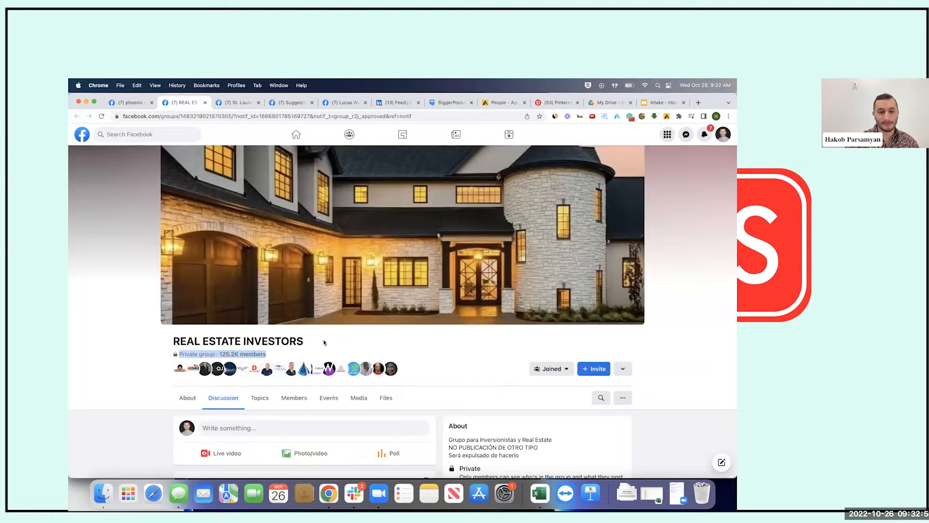
pyautogui.click(324, 342)
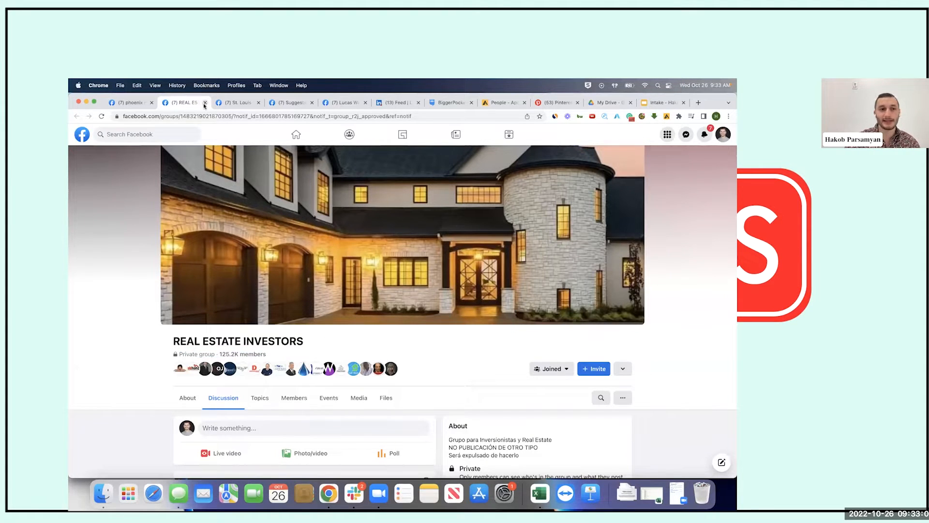
# Open Phoenix Real Estate Investors from the search results and close the REAL ESTATE INVESTORS tab
pyautogui.click(138, 103)
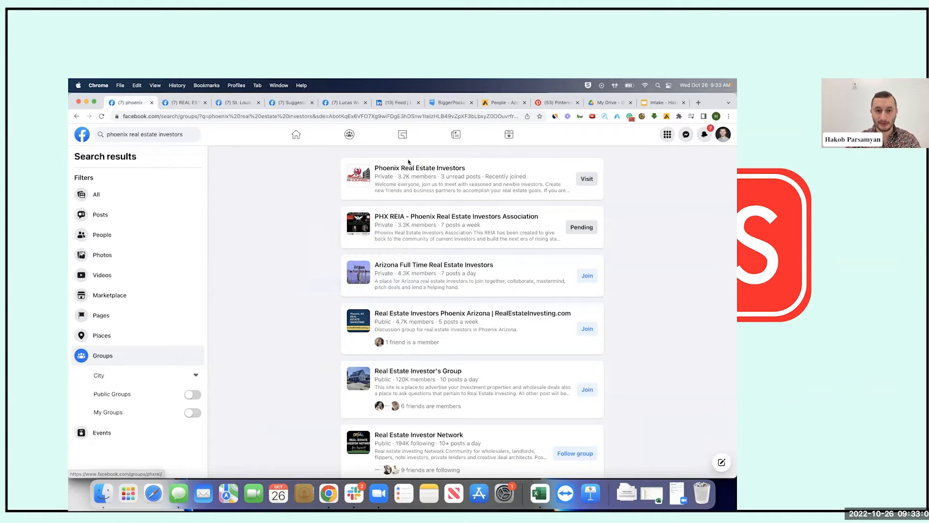
pyautogui.moveTo(380, 170)
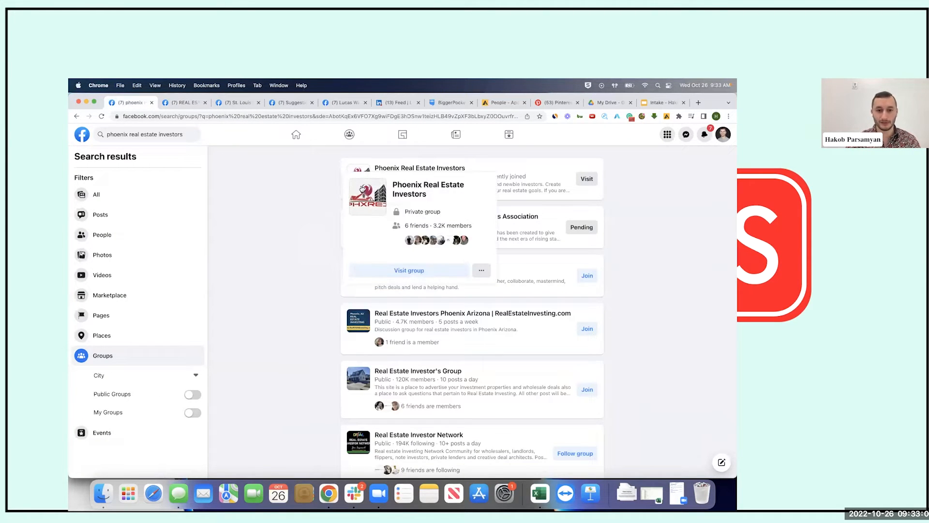
pyautogui.keyDown('super'); pyautogui.click(368, 196); pyautogui.keyUp('super')
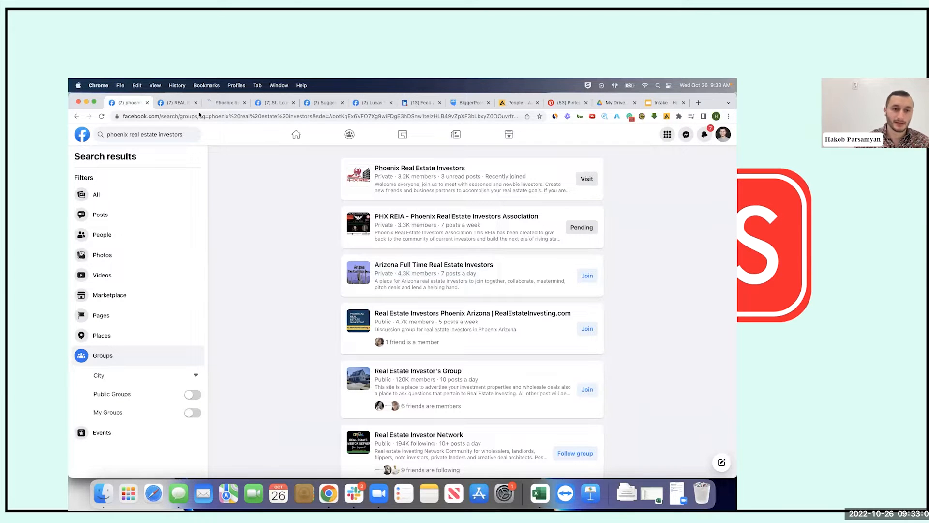
pyautogui.click(195, 103)
pyautogui.click(186, 103)
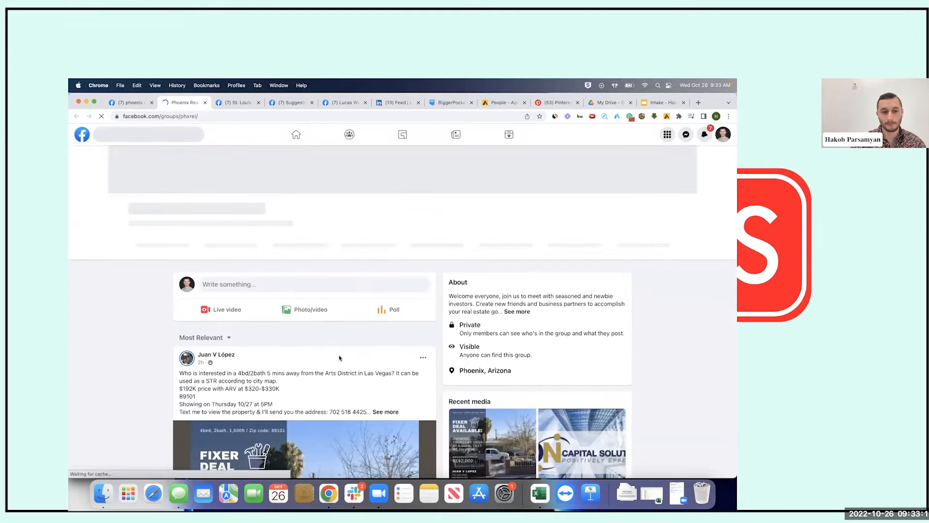
pyautogui.scroll(-2, 339, 358)
pyautogui.scroll(-6, 338, 358)
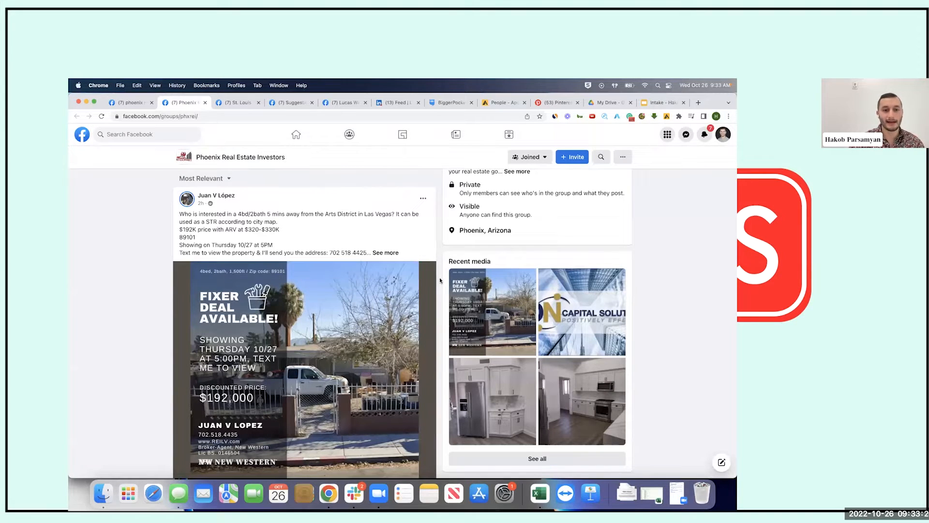
pyautogui.click(387, 252)
pyautogui.moveTo(329, 253); pyautogui.dragTo(382, 256)
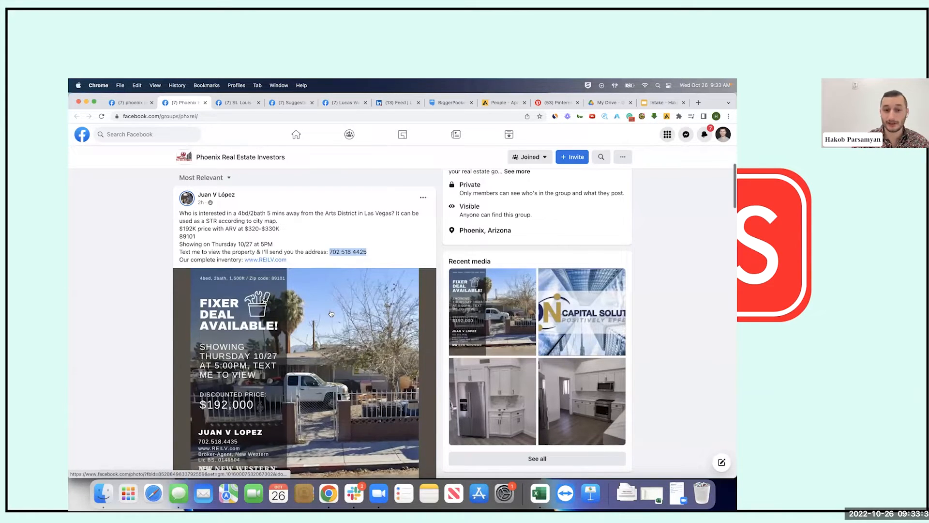
pyautogui.scroll(-3, 332, 305)
pyautogui.scroll(4, 331, 313)
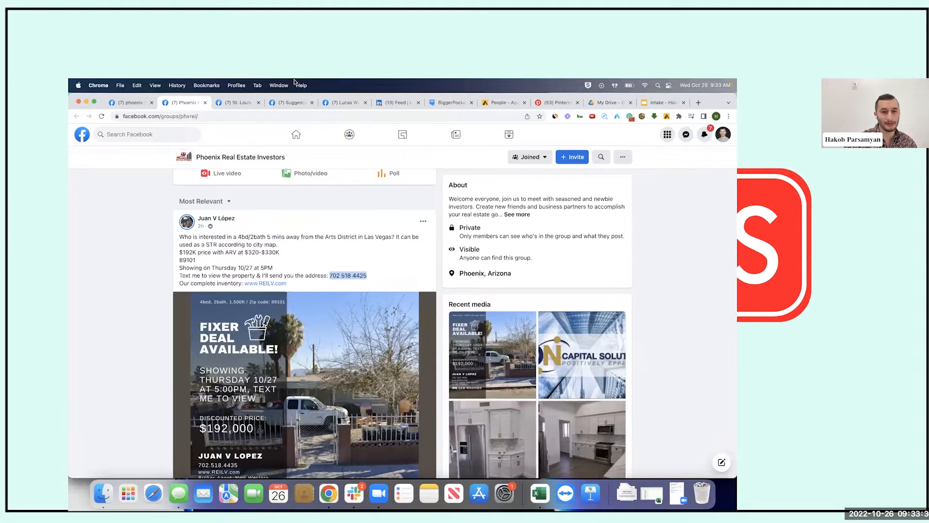
pyautogui.scroll(-2, 320, 218)
pyautogui.scroll(-4, 321, 222)
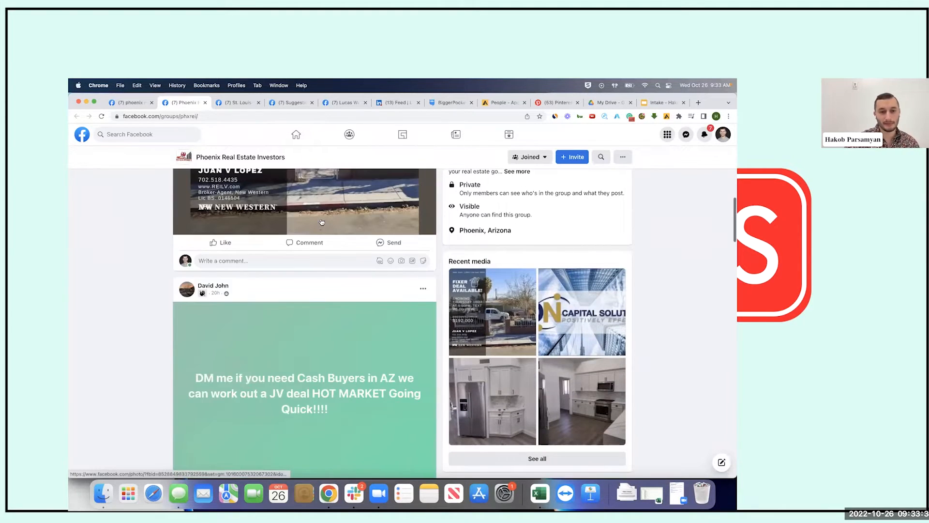
pyautogui.scroll(3, 322, 222)
pyautogui.scroll(-4, 321, 222)
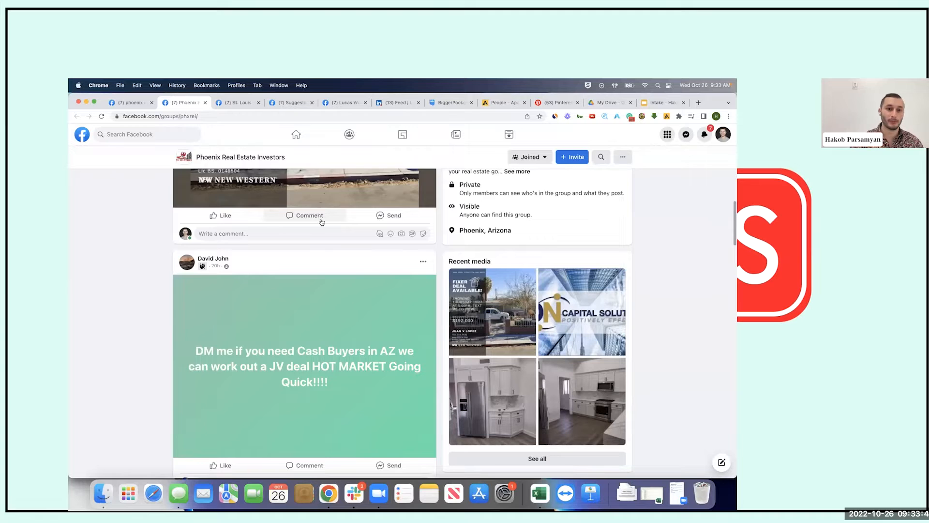
pyautogui.scroll(-5, 321, 222)
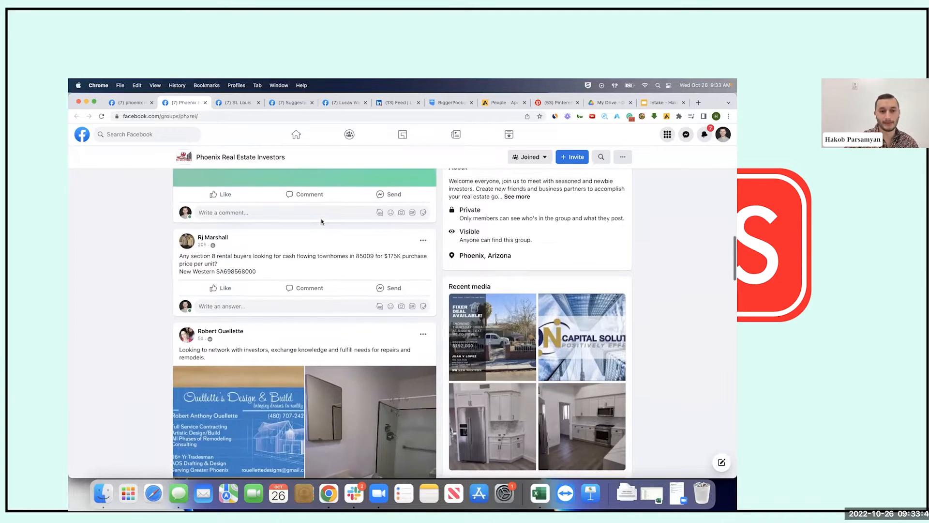
pyautogui.scroll(-6, 321, 219)
pyautogui.scroll(-15, 320, 218)
pyautogui.scroll(-10, 321, 218)
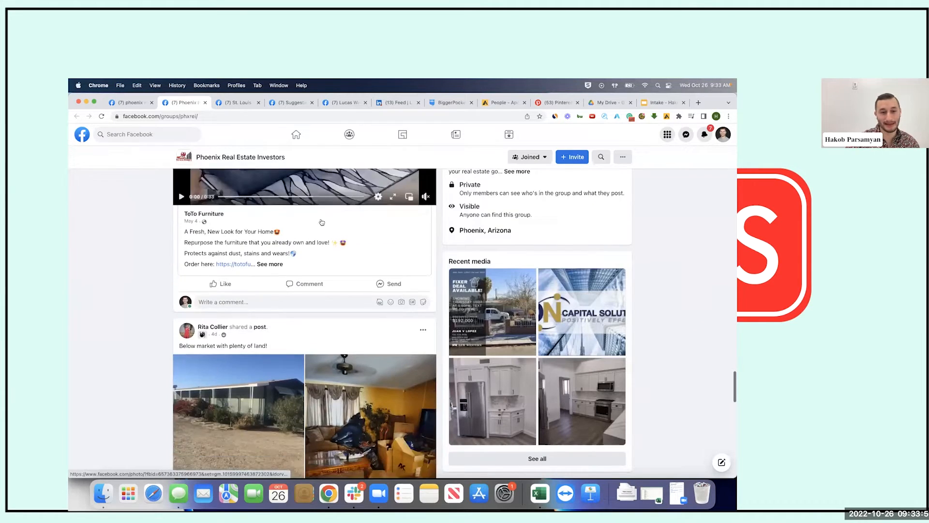
pyautogui.scroll(-5, 310, 242)
pyautogui.scroll(2, 267, 228)
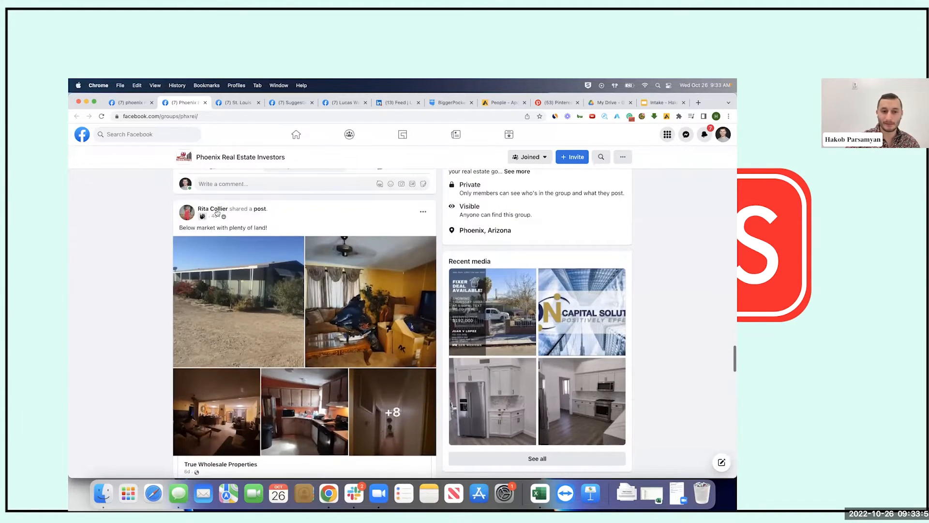
pyautogui.scroll(-3, 309, 297)
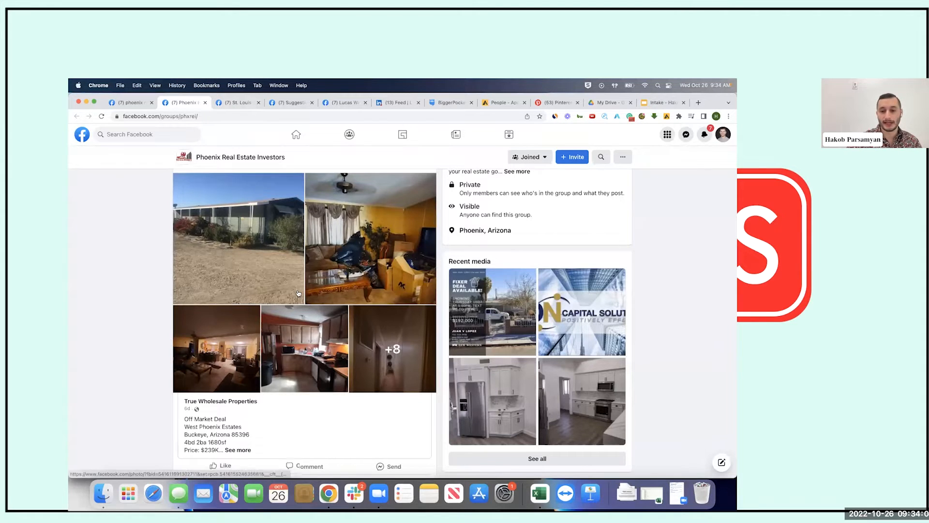
pyautogui.scroll(-5, 299, 292)
pyautogui.scroll(15, 298, 293)
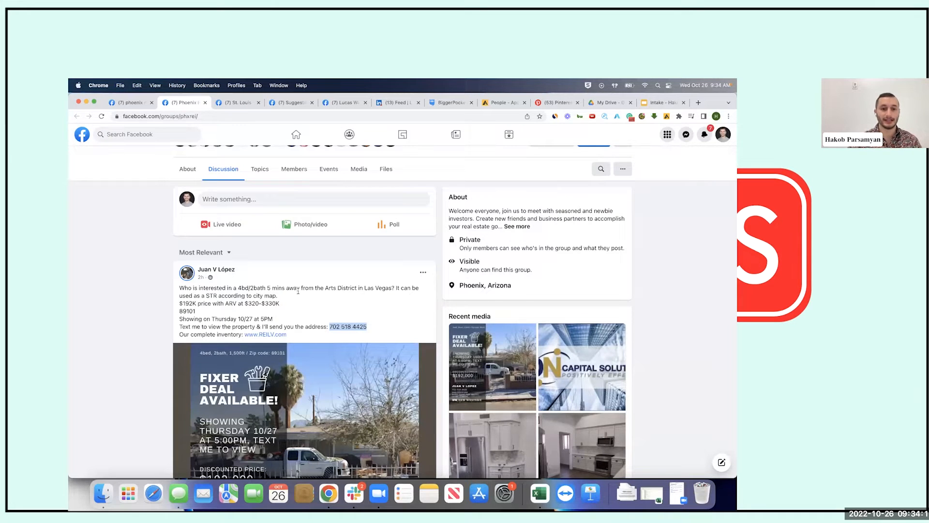
pyautogui.scroll(5, 298, 291)
pyautogui.scroll(-3, 300, 304)
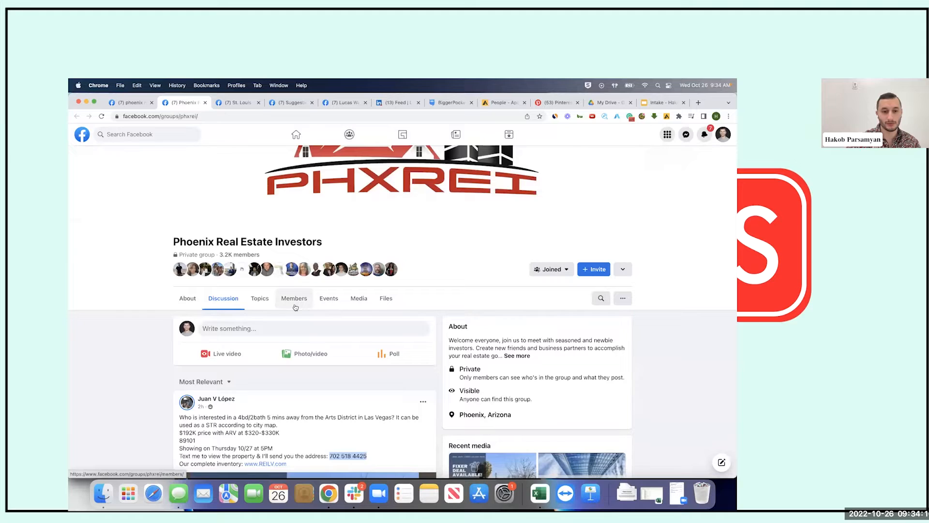
# Open the group's Members tab and scroll past Friends and Members near you to New to the group
pyautogui.click(294, 306)
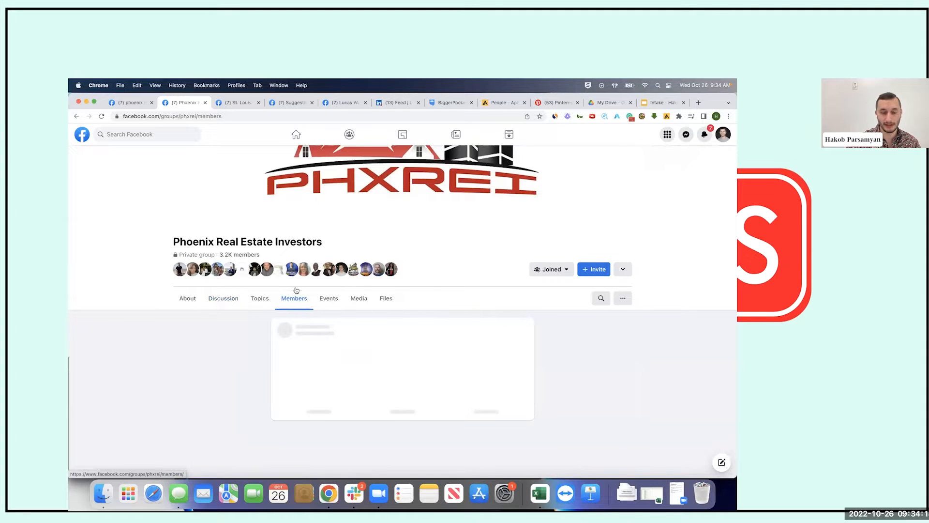
pyautogui.scroll(-2, 446, 311)
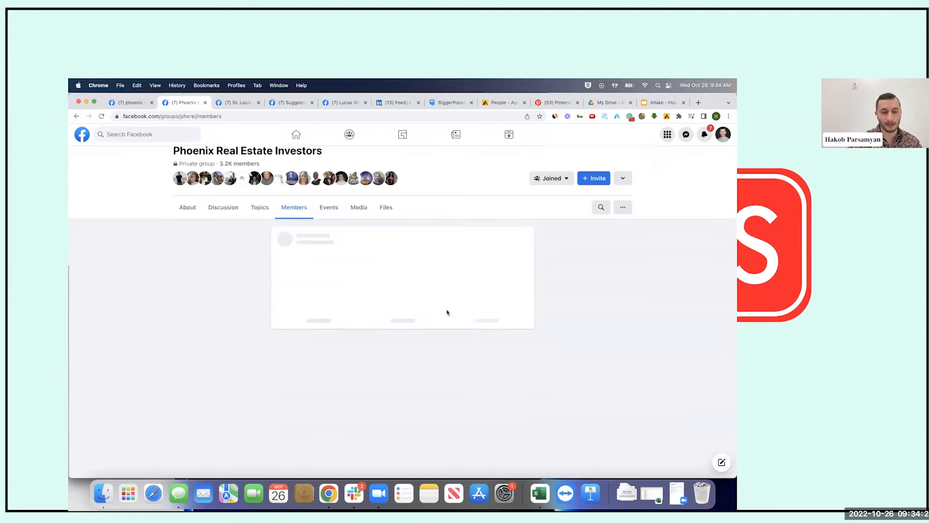
pyautogui.scroll(-1, 446, 311)
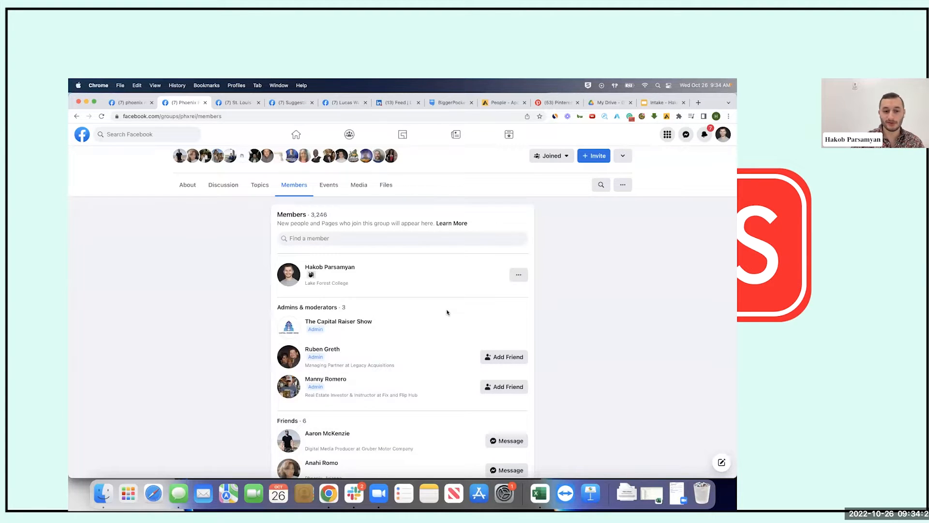
pyautogui.scroll(2, 447, 312)
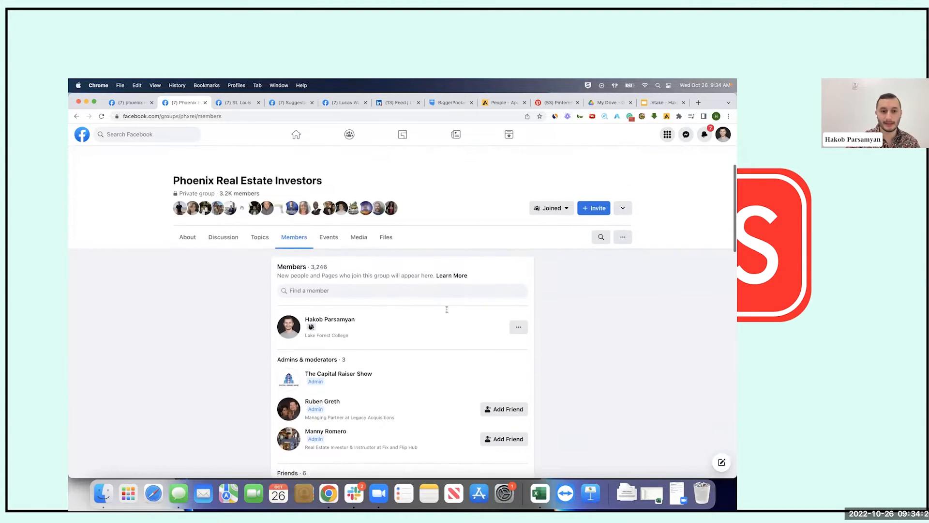
pyautogui.scroll(-5, 378, 297)
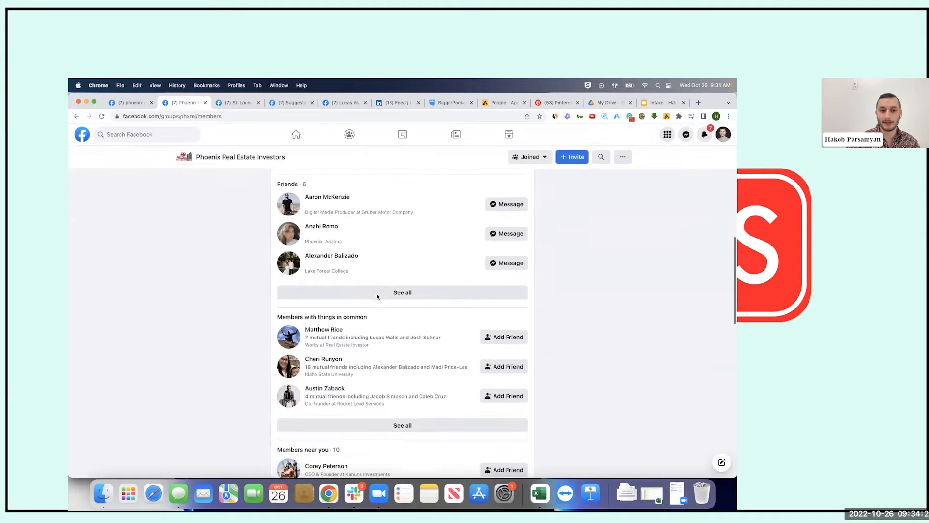
pyautogui.scroll(-4, 378, 297)
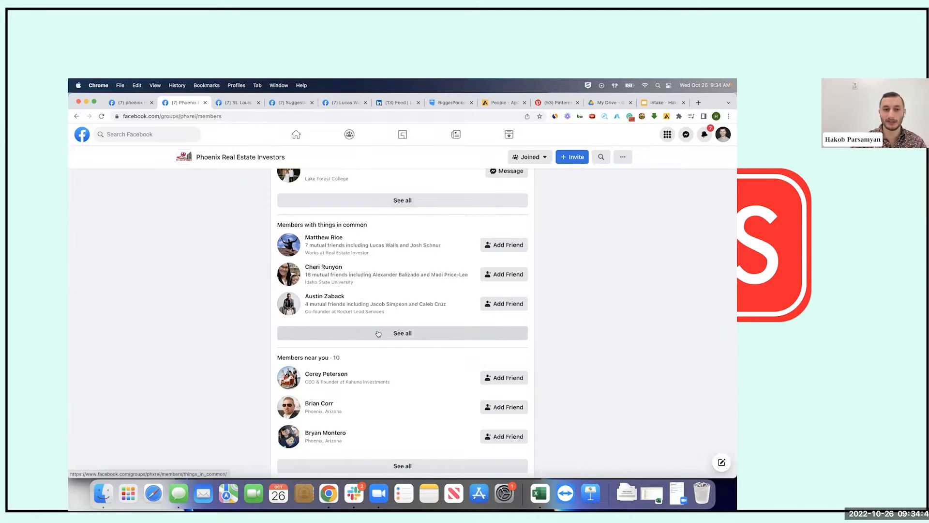
pyautogui.scroll(6, 245, 266)
pyautogui.scroll(3, 245, 266)
pyautogui.scroll(-10, 245, 267)
pyautogui.scroll(-3, 245, 266)
pyautogui.scroll(3, 245, 266)
pyautogui.scroll(-10, 246, 266)
pyautogui.scroll(5, 246, 266)
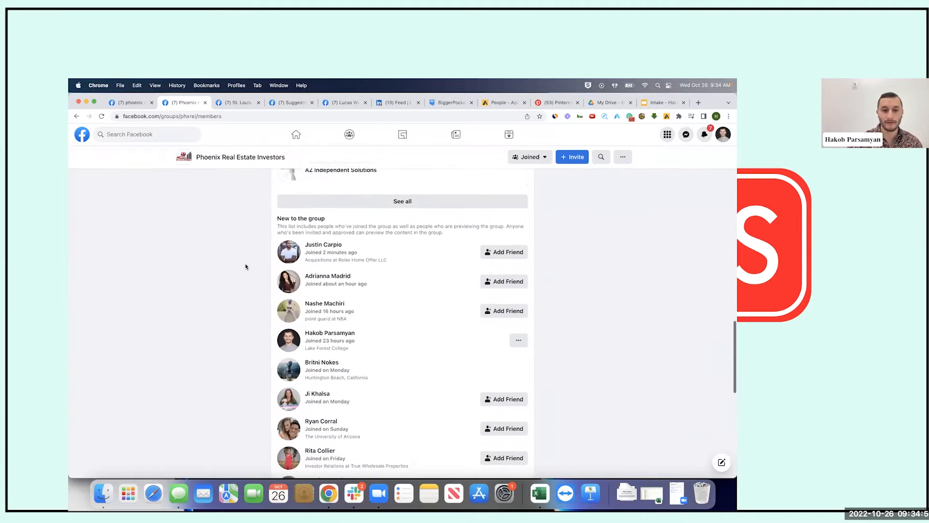
pyautogui.scroll(2, 287, 244)
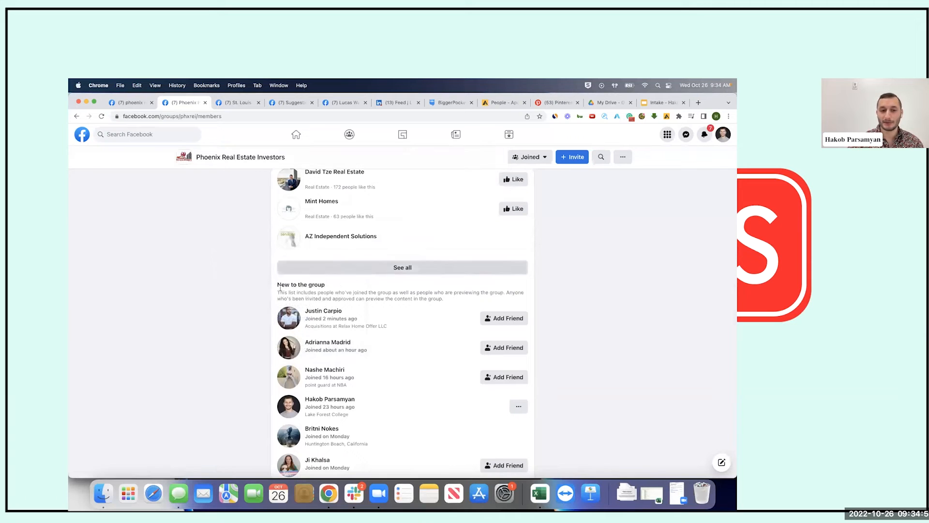
pyautogui.scroll(-5, 224, 300)
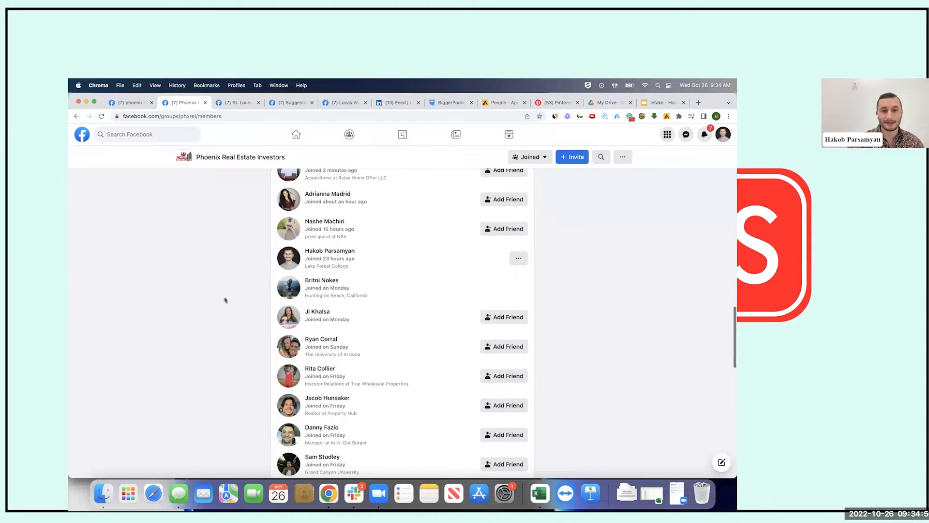
pyautogui.scroll(-4, 225, 299)
pyautogui.scroll(-15, 224, 299)
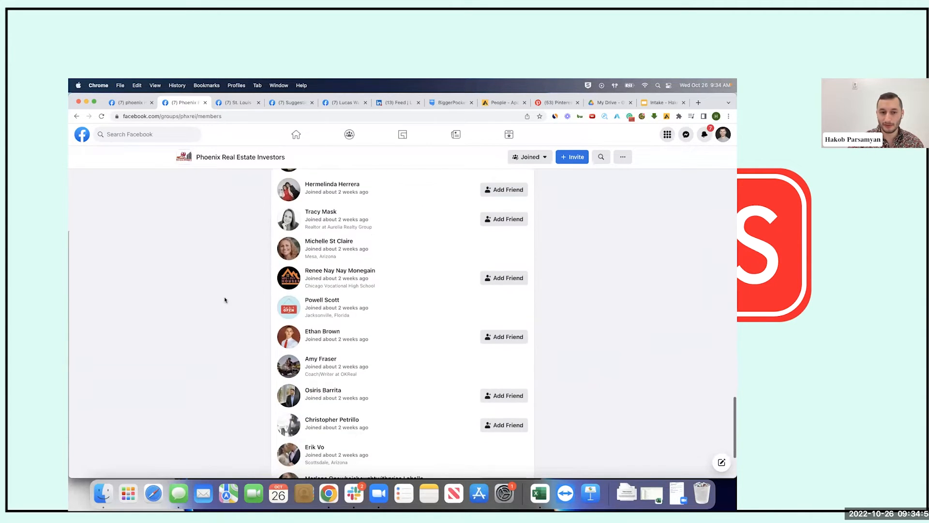
pyautogui.scroll(20, 224, 305)
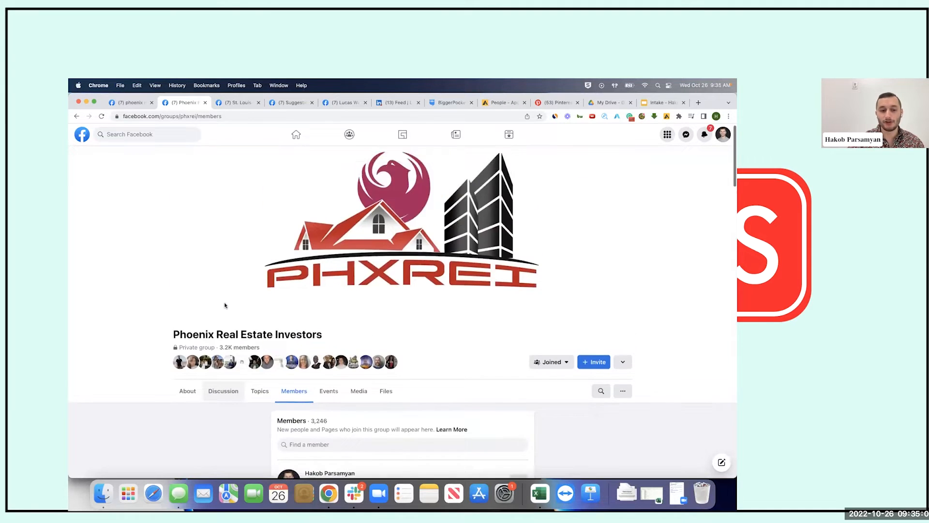
pyautogui.scroll(-6, 225, 304)
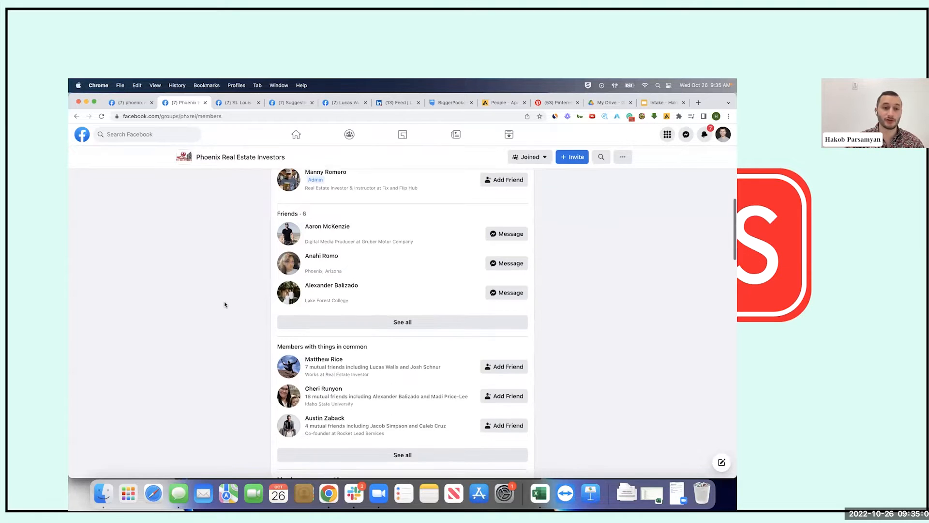
pyautogui.scroll(-8, 224, 304)
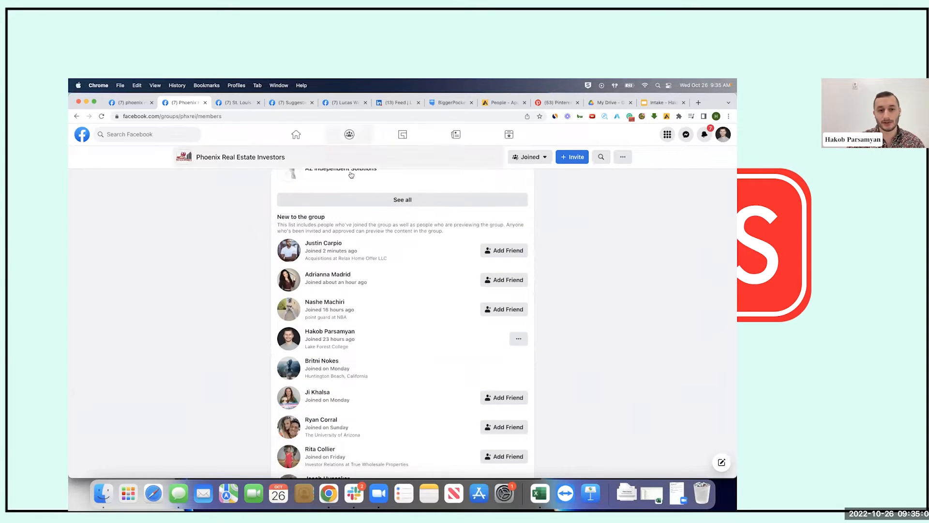
pyautogui.moveTo(275, 218); pyautogui.dragTo(346, 219)
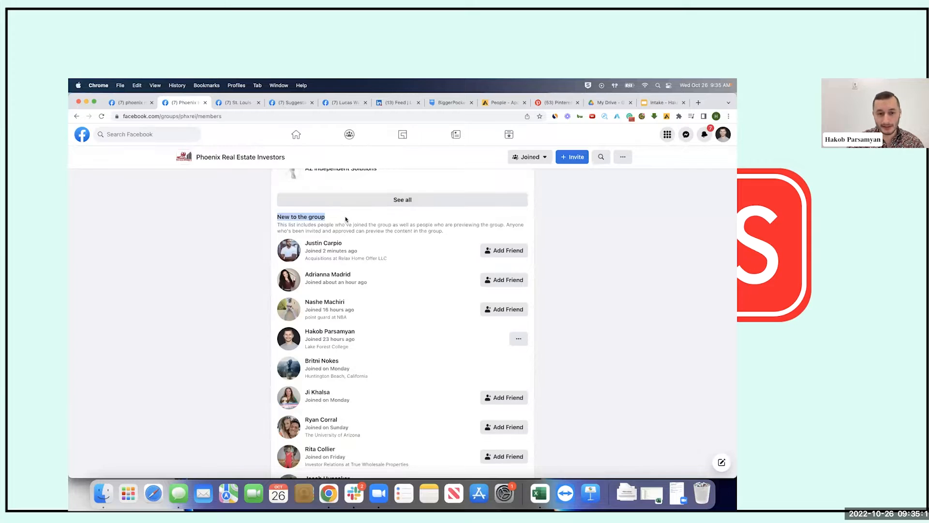
pyautogui.click(346, 219)
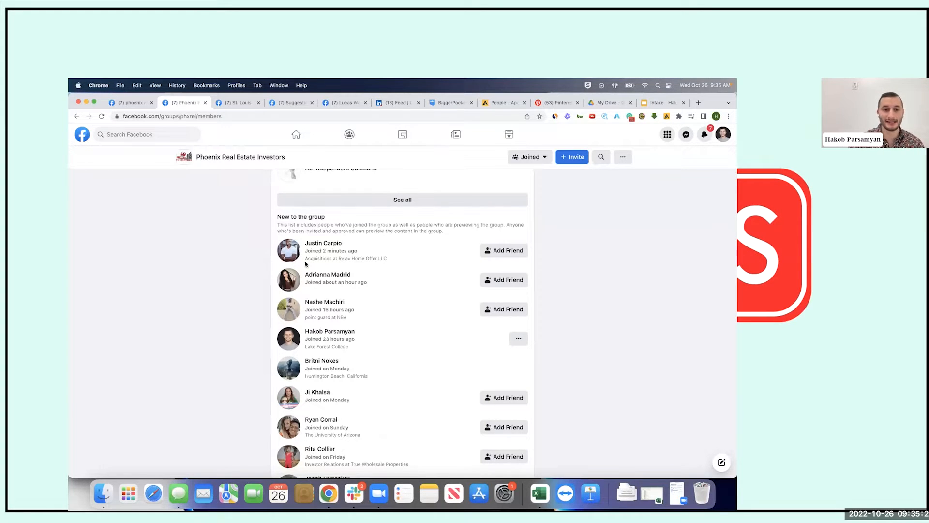
pyautogui.moveTo(305, 262); pyautogui.dragTo(398, 262)
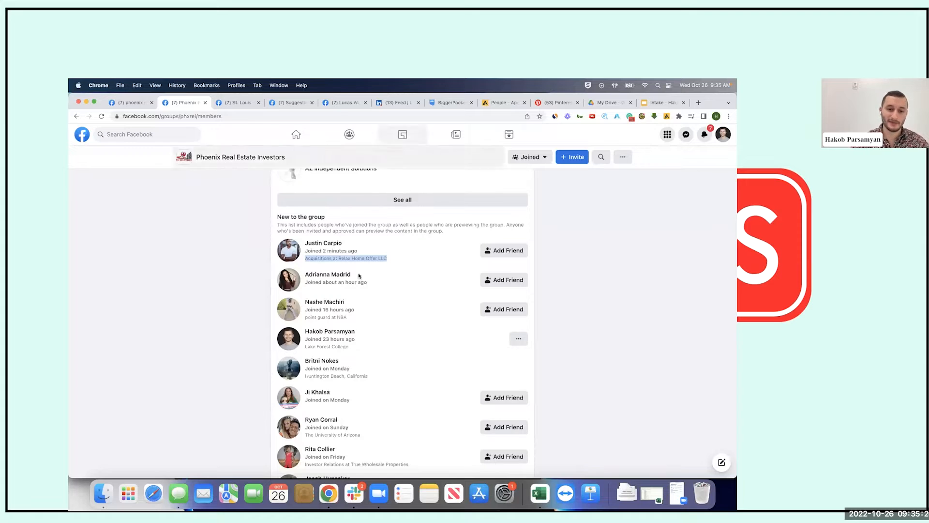
pyautogui.moveTo(323, 242)
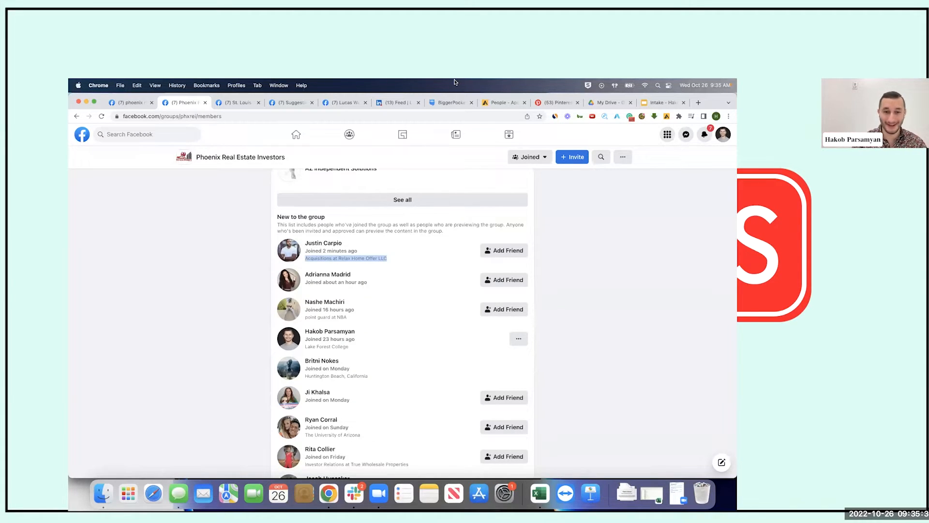
pyautogui.click(319, 259)
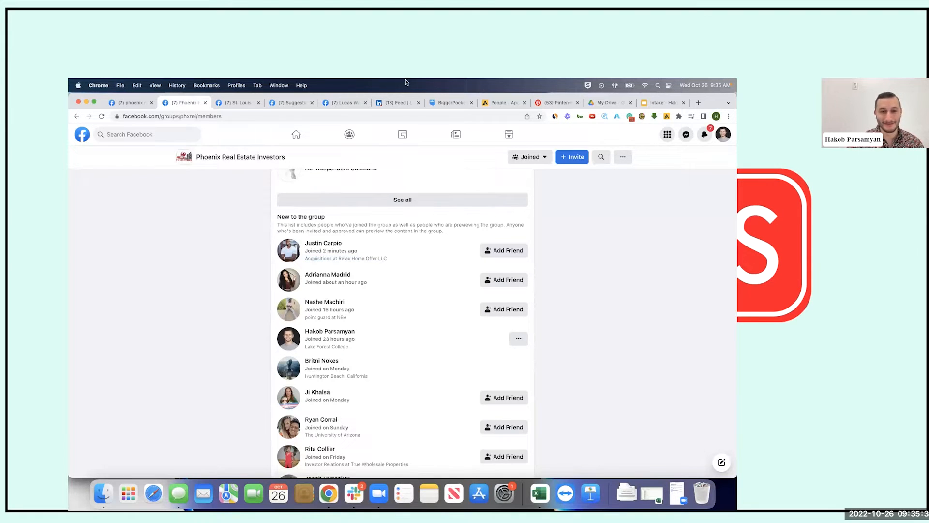
pyautogui.moveTo(304, 259); pyautogui.dragTo(331, 260)
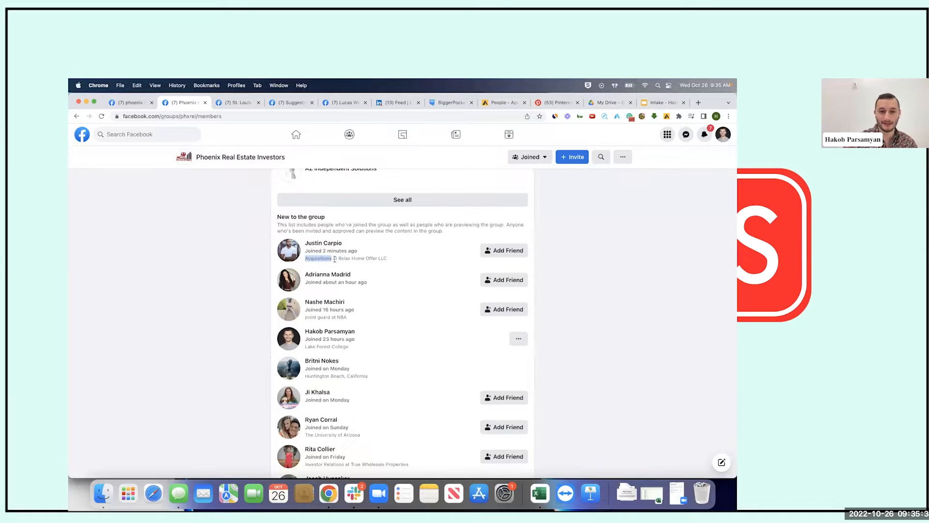
pyautogui.moveTo(337, 259); pyautogui.dragTo(385, 262)
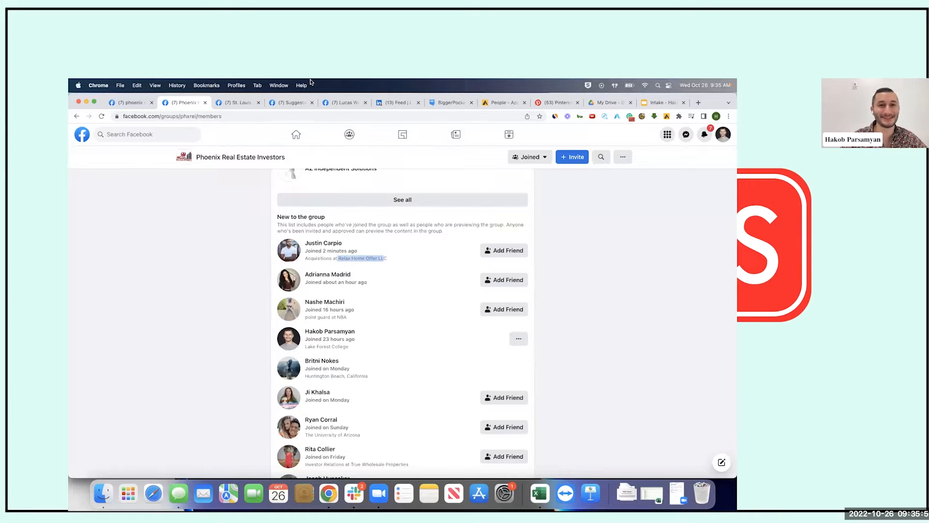
pyautogui.click(355, 260)
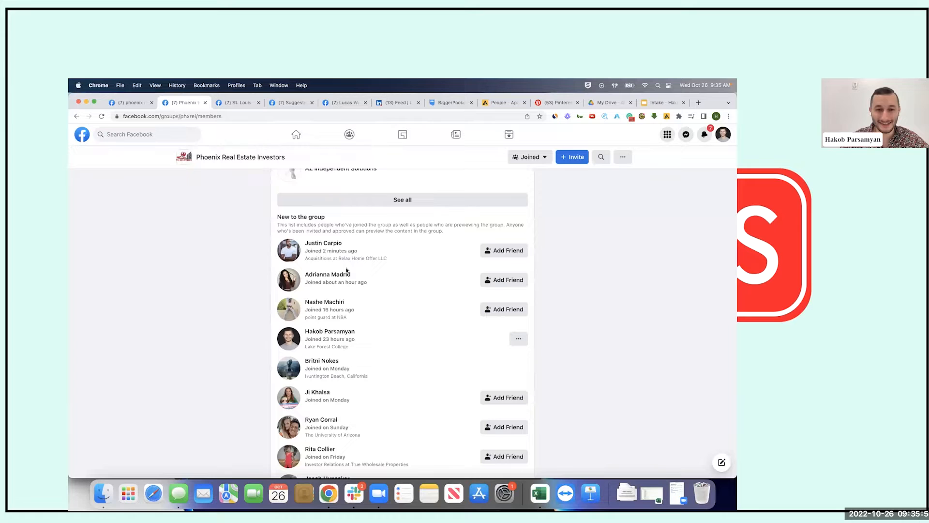
pyautogui.moveTo(339, 260); pyautogui.dragTo(389, 259)
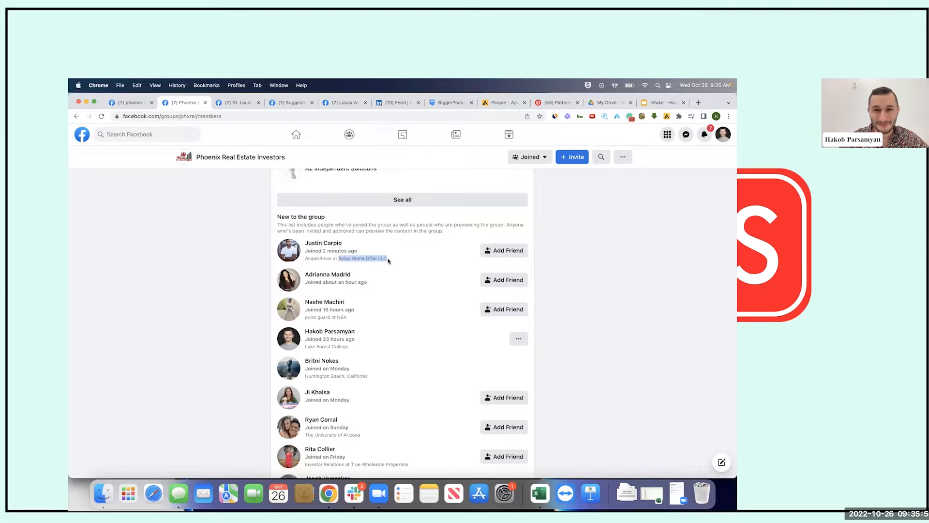
pyautogui.click(408, 270)
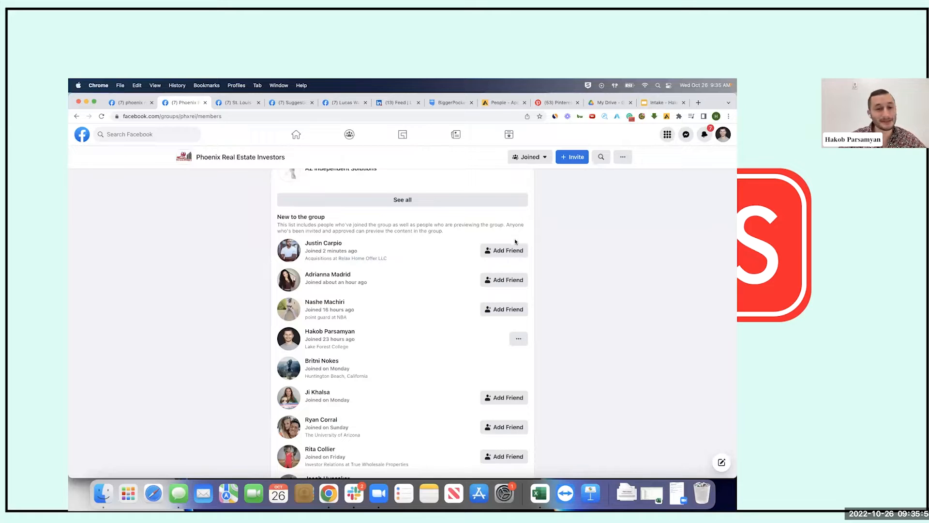
# Send the newest group member a friend request and start a Messenger chat with him
pyautogui.click(508, 252)
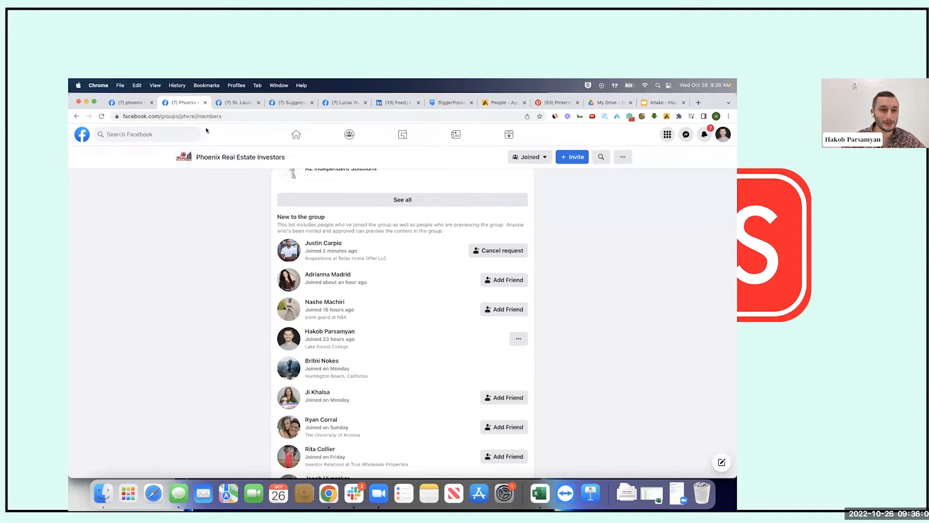
pyautogui.click(347, 308)
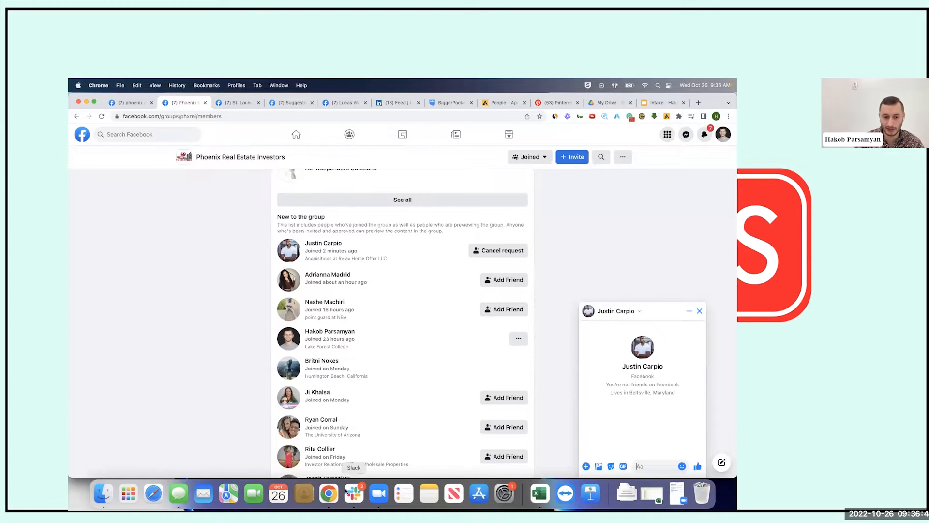
pyautogui.scroll(-1, 365, 364)
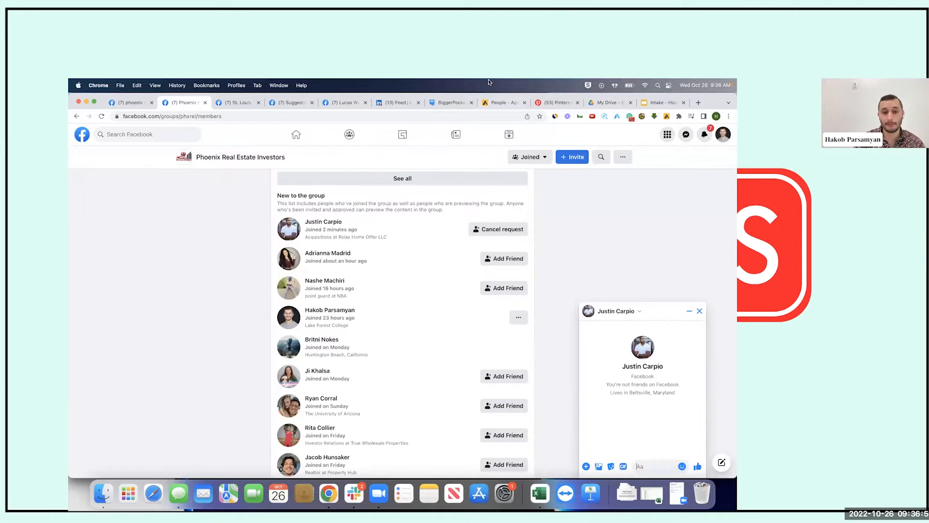
pyautogui.scroll(-5, 462, 185)
pyautogui.scroll(3, 462, 186)
pyautogui.scroll(1, 462, 185)
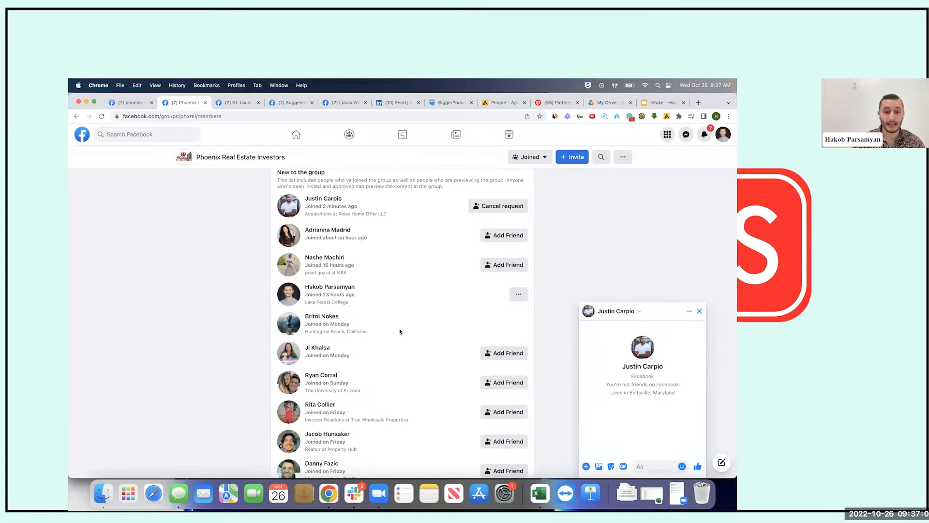
pyautogui.scroll(-3, 400, 331)
pyautogui.scroll(5, 399, 332)
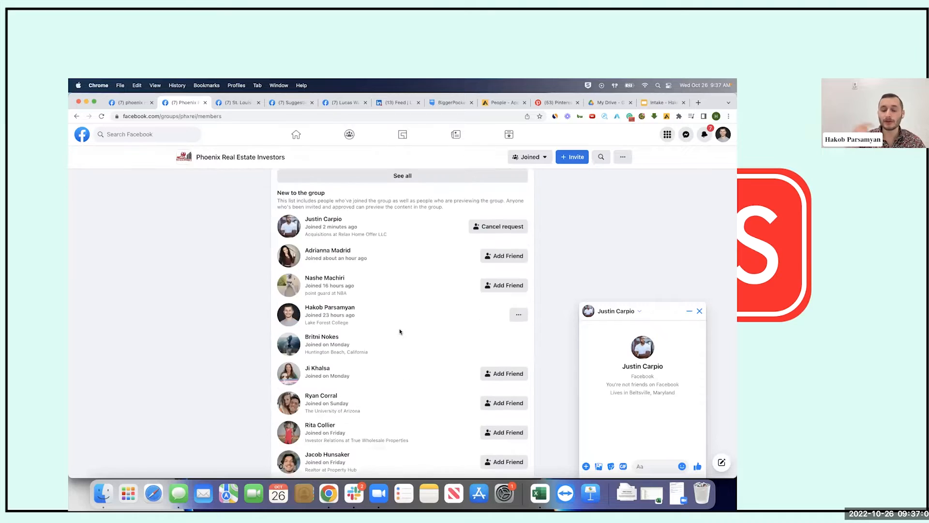
pyautogui.scroll(-1, 399, 332)
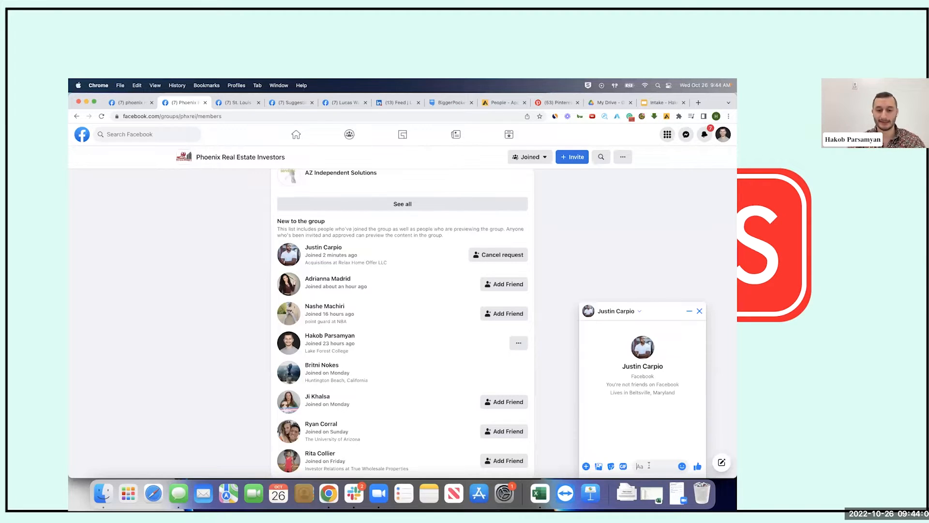
# Complete the draft asking if he's buying or selling locally and offering off-market properties
pyautogui.write('Hey Justin. Thanks ')
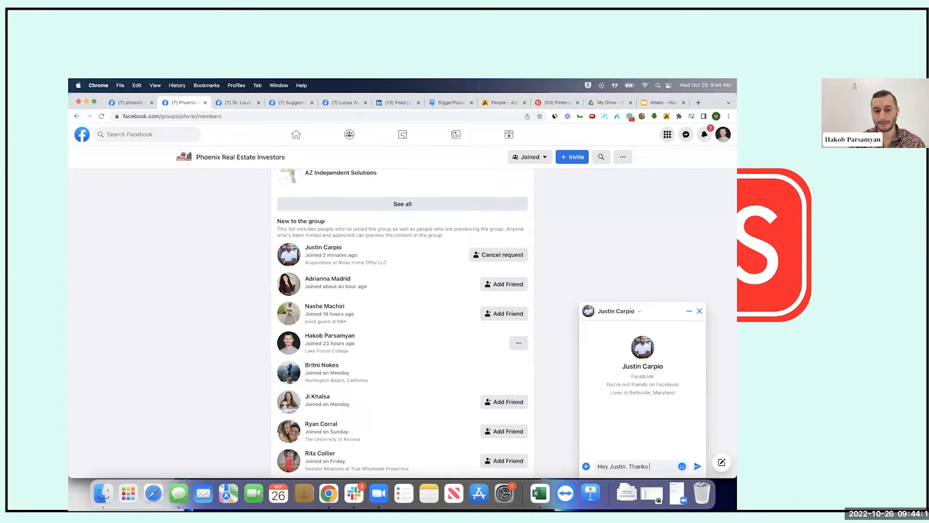
pyautogui.write('for accept')
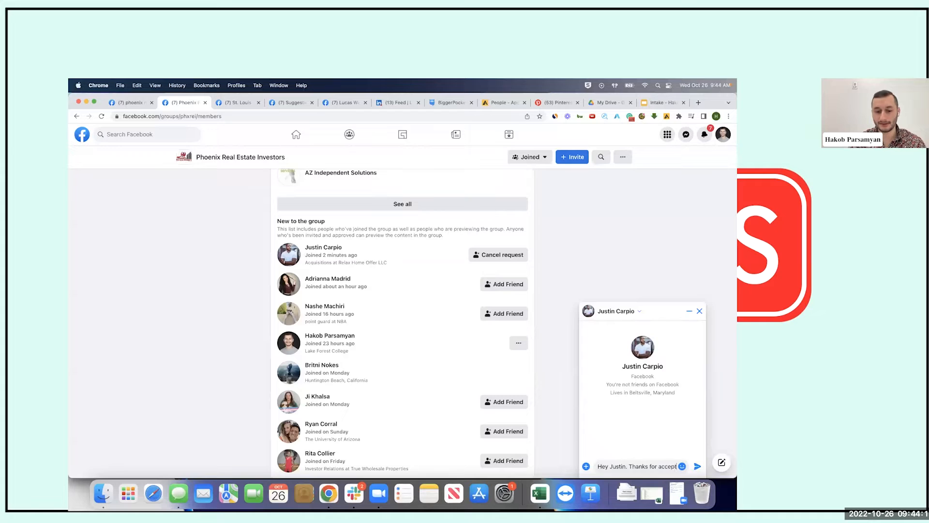
pyautogui.write('ing my friend req')
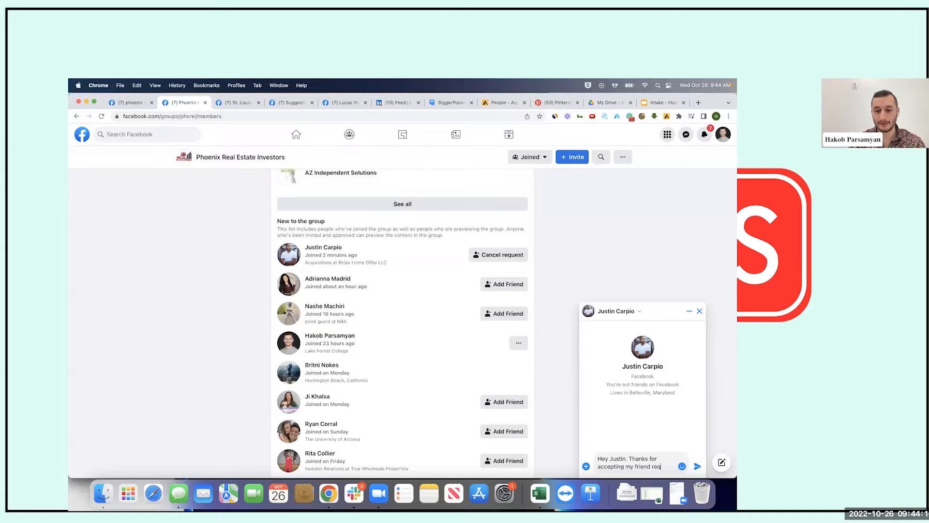
pyautogui.write('uest. I found you ')
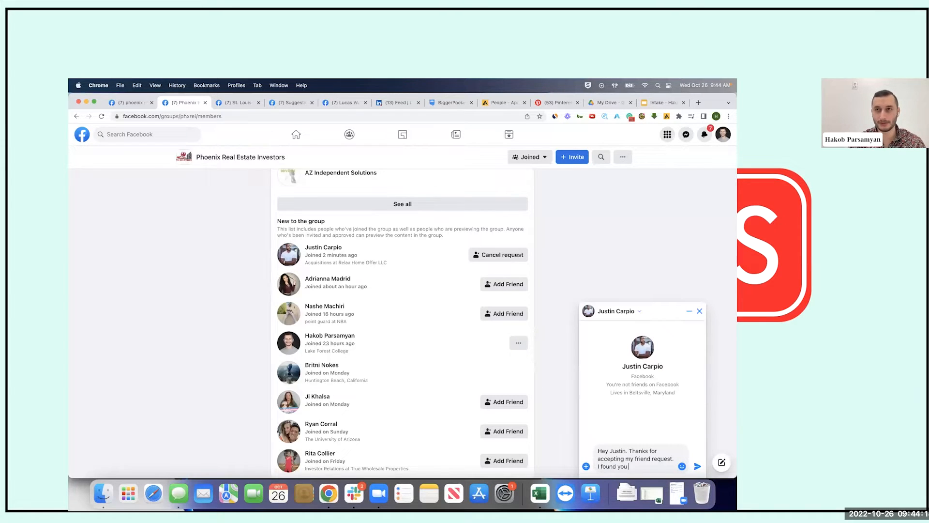
pyautogui.write('from a local ')
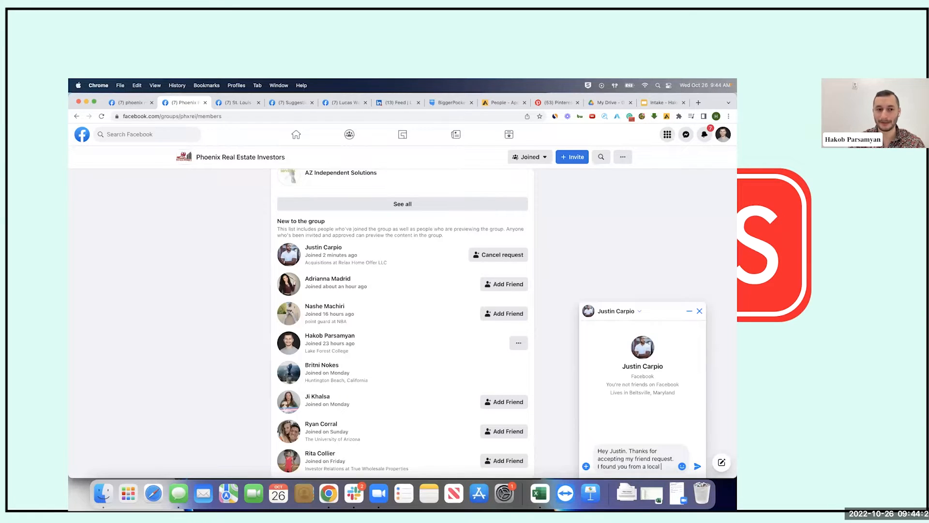
pyautogui.write('real estate')
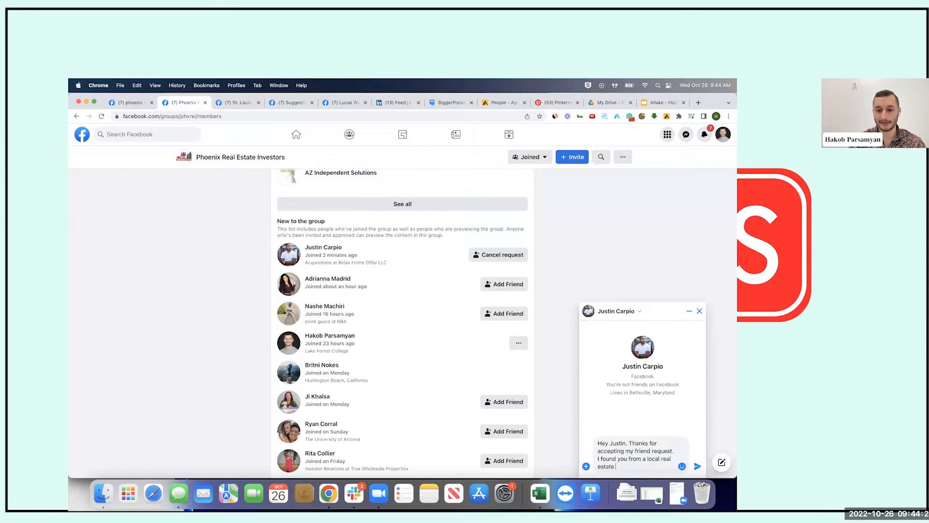
pyautogui.write(' group and just wan')
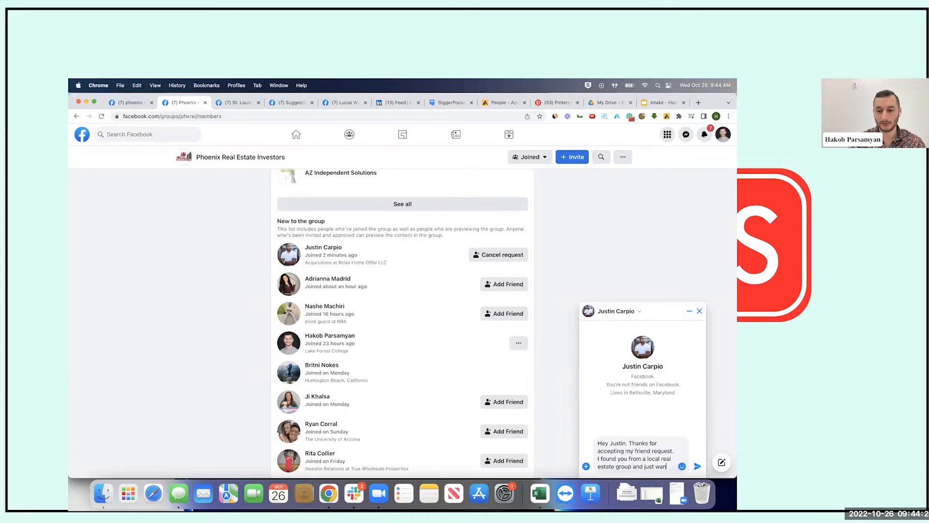
pyautogui.write('ted to check if ')
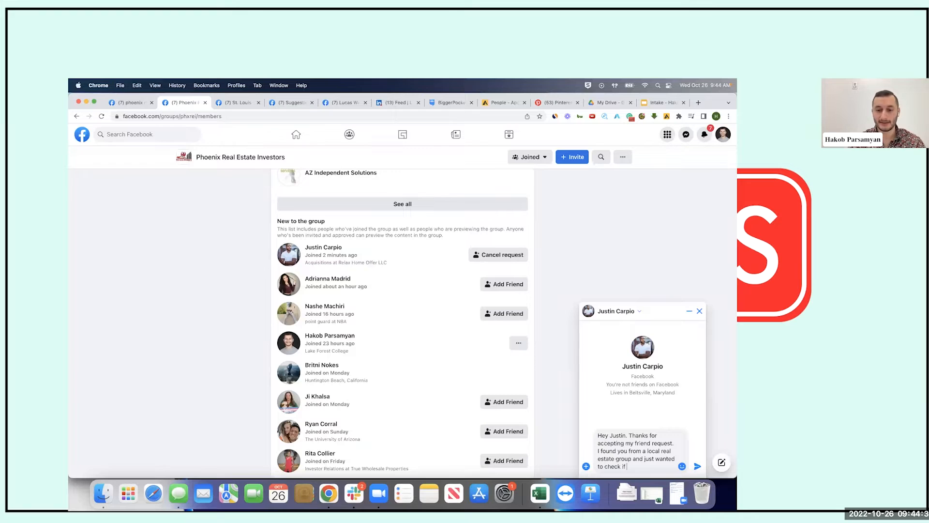
pyautogui.write('you are interest')
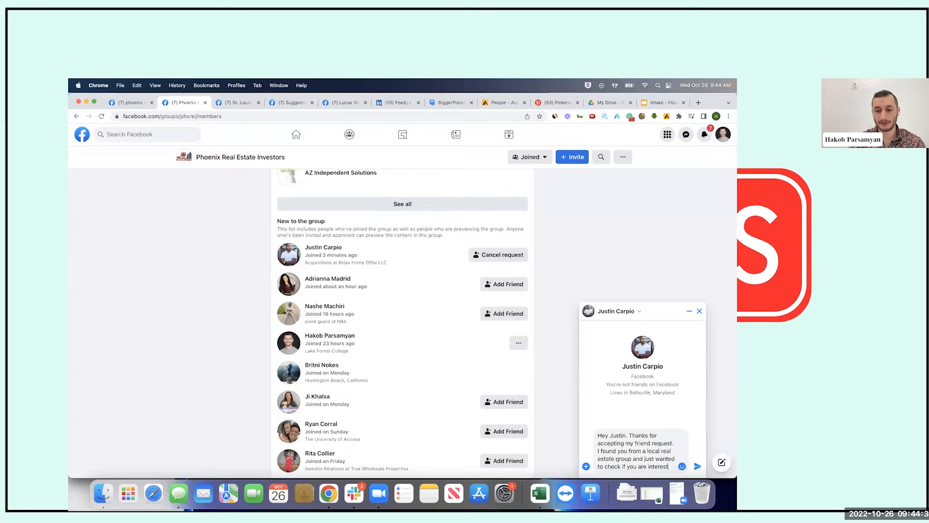
pyautogui.press('BackSpace')
pyautogui.press('BackSpace')
pyautogui.press('BackSpace')
pyautogui.press('BackSpace')
pyautogui.press('BackSpace')
pyautogui.write('currently buying or sell')
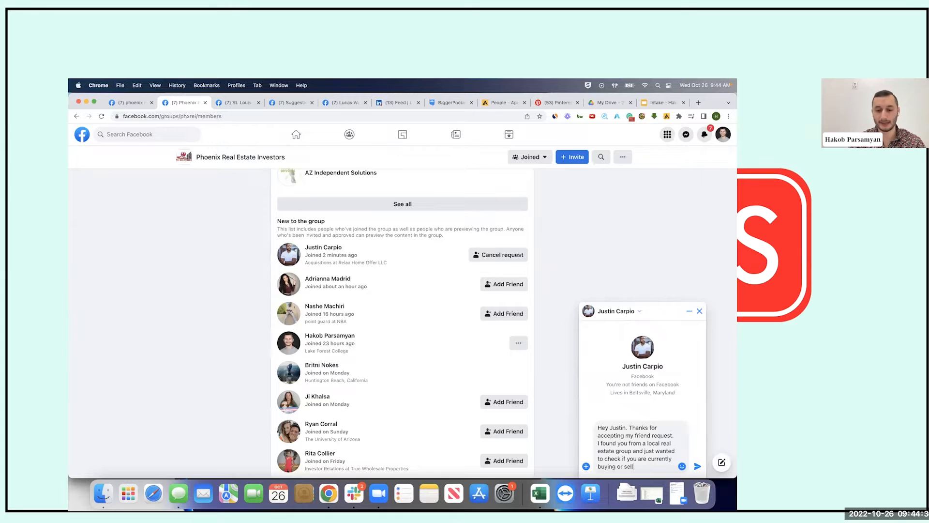
pyautogui.write('ing in the area.')
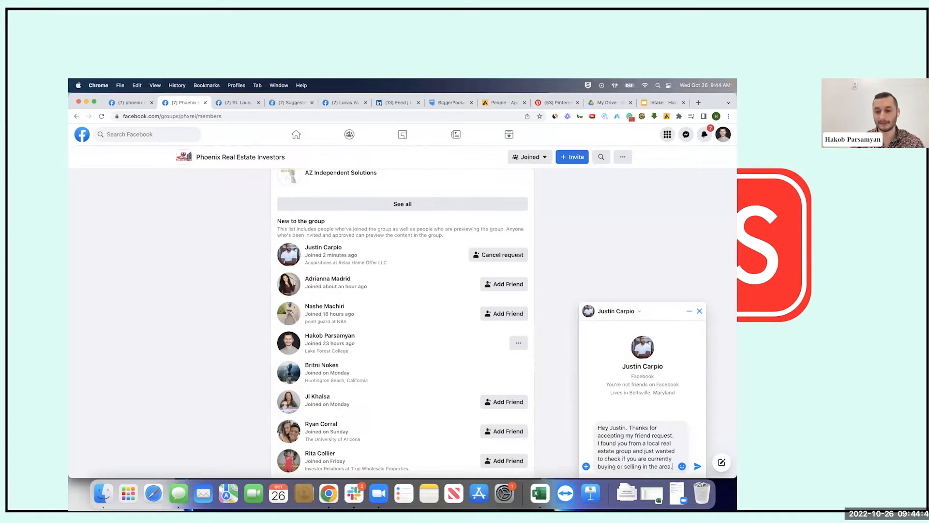
pyautogui.write(' My company has a lot of off-market properties')
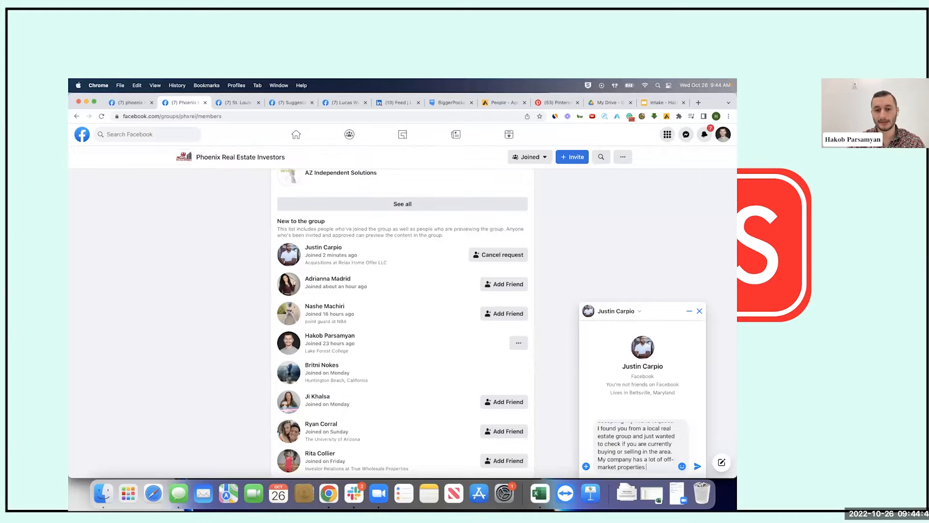
pyautogui.write('and I would lov e')
pyautogui.press('BackSpace')
pyautogui.press('BackSpace')
pyautogui.write('e to send t')
pyautogui.write('hem your way if you ar')
pyautogui.write('e interested!')
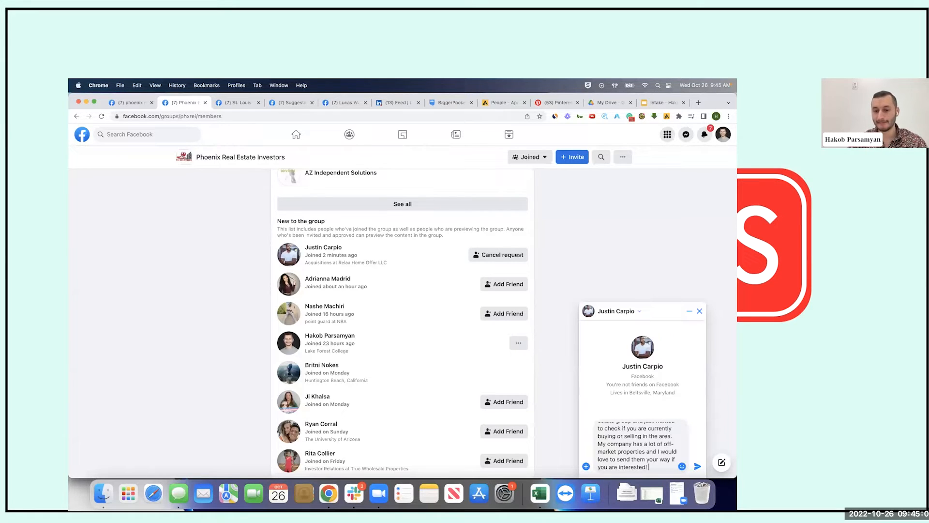
pyautogui.scroll(2, 637, 445)
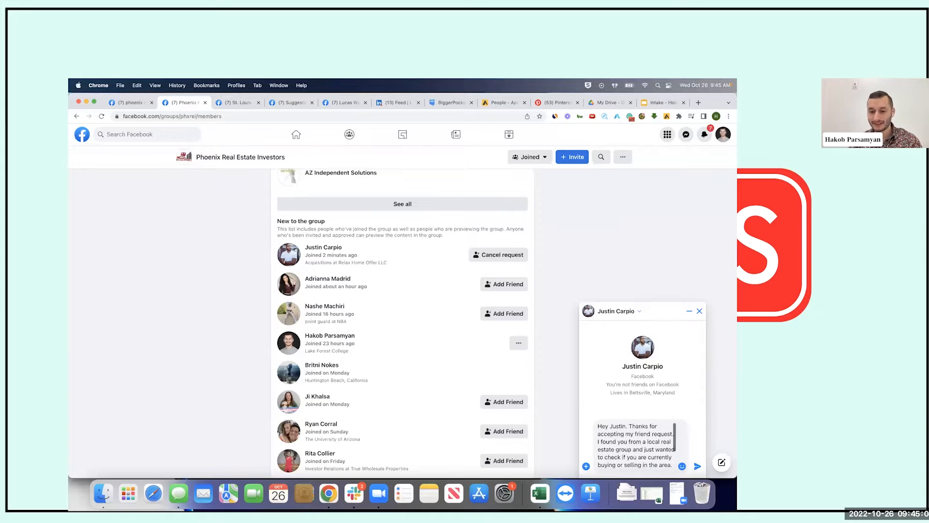
pyautogui.scroll(-1, 649, 467)
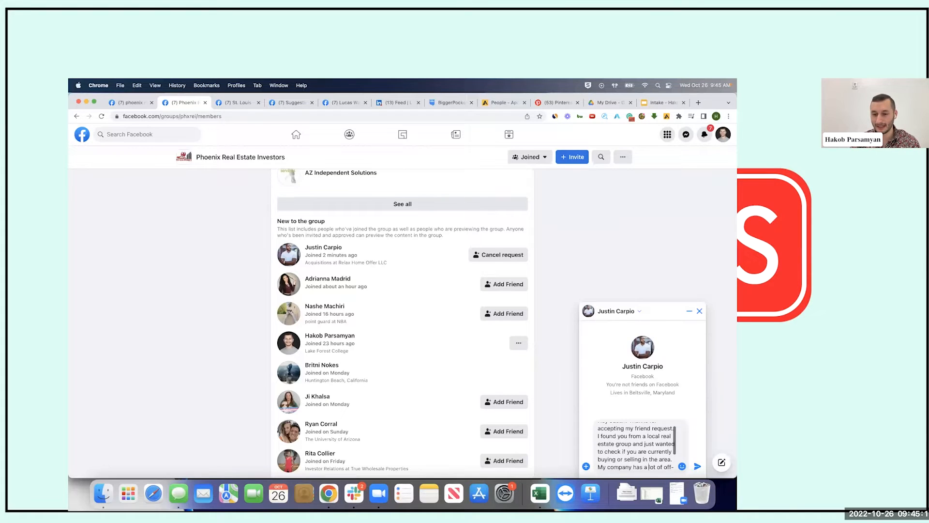
pyautogui.scroll(-2, 648, 467)
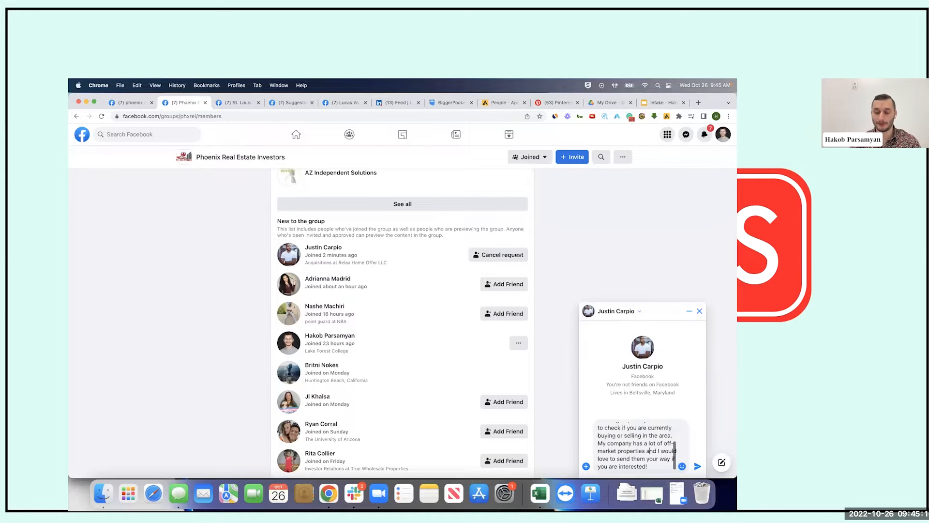
pyautogui.press('super+a')
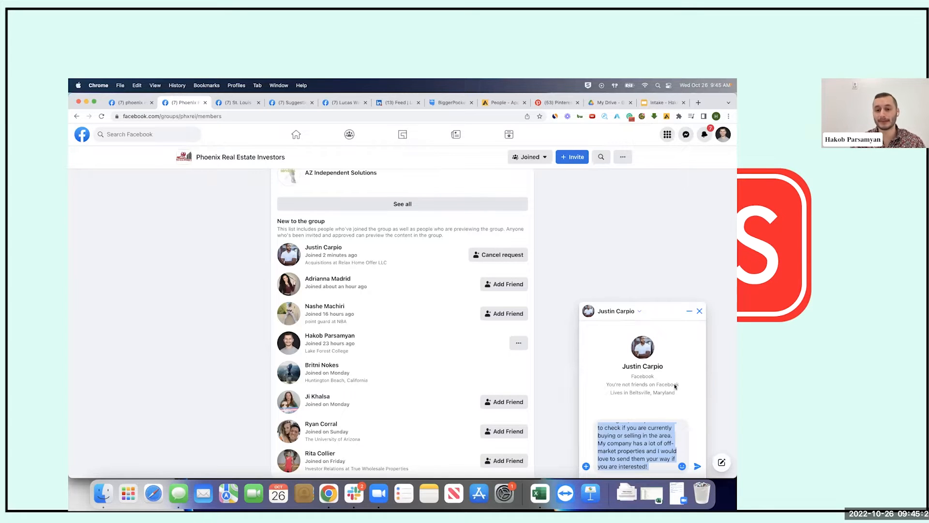
pyautogui.scroll(3, 641, 452)
pyautogui.scroll(-3, 641, 453)
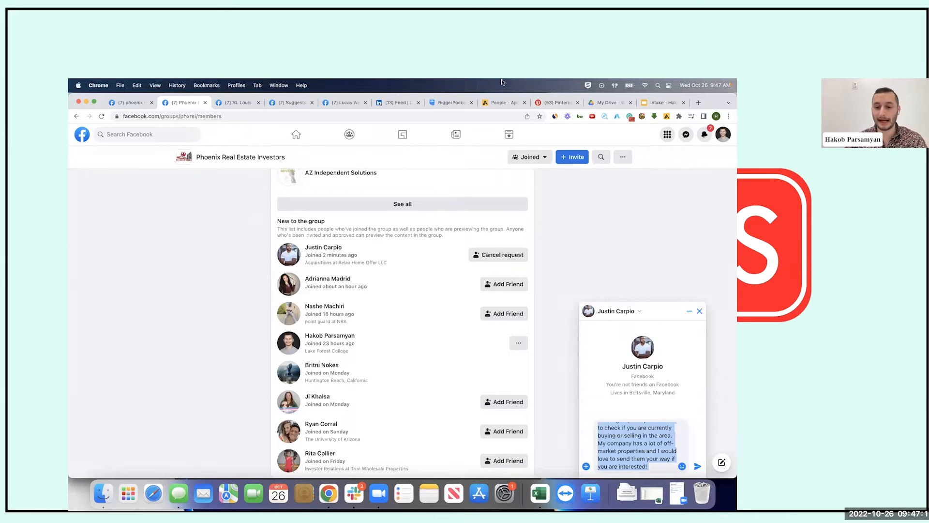
pyautogui.scroll(3, 635, 438)
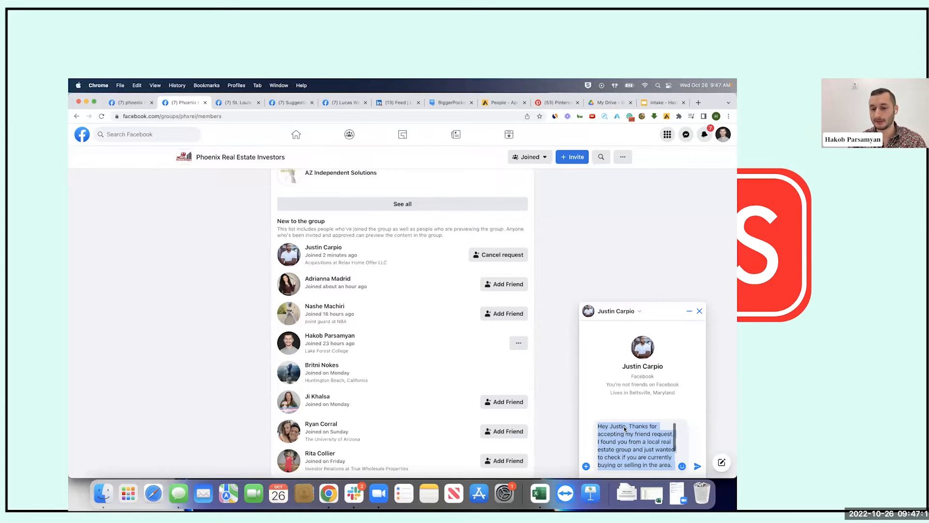
# Select all the drafted outreach text in the chat box and delete it
pyautogui.click(625, 426)
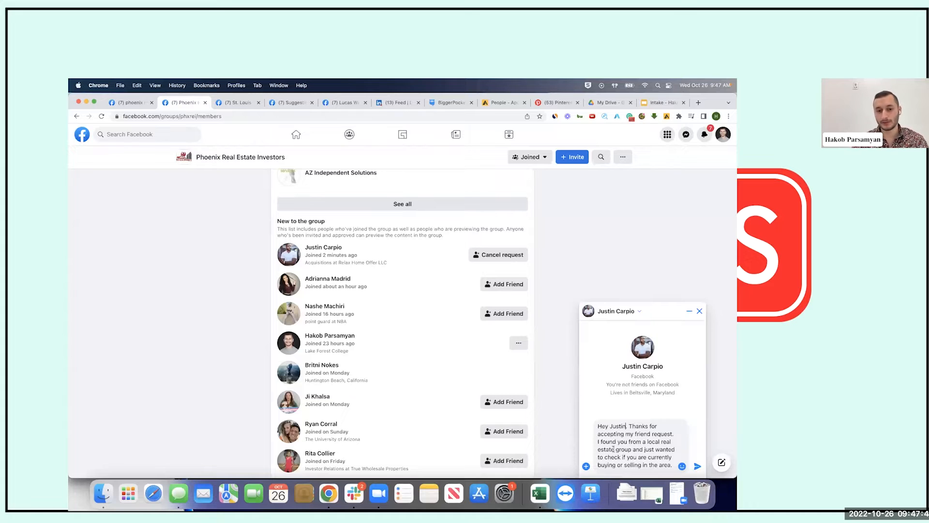
pyautogui.press('super+a')
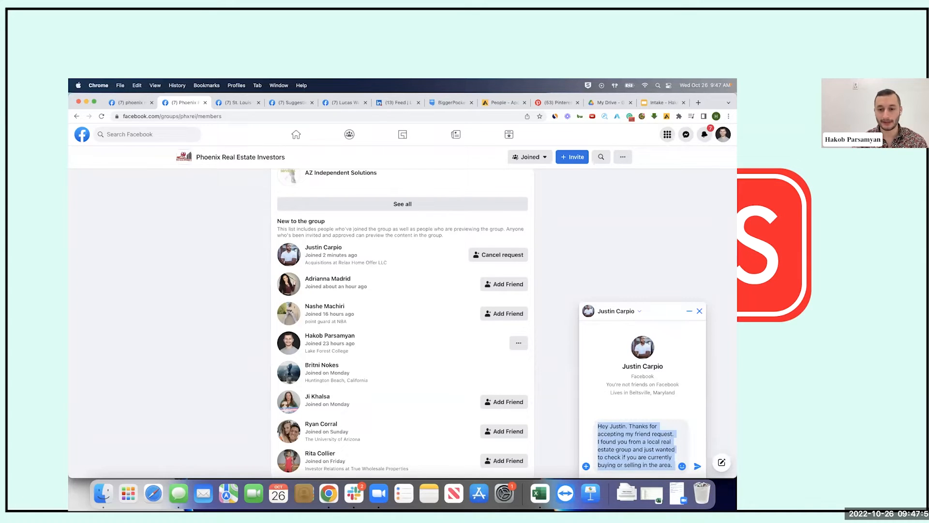
pyautogui.press('BackSpace')
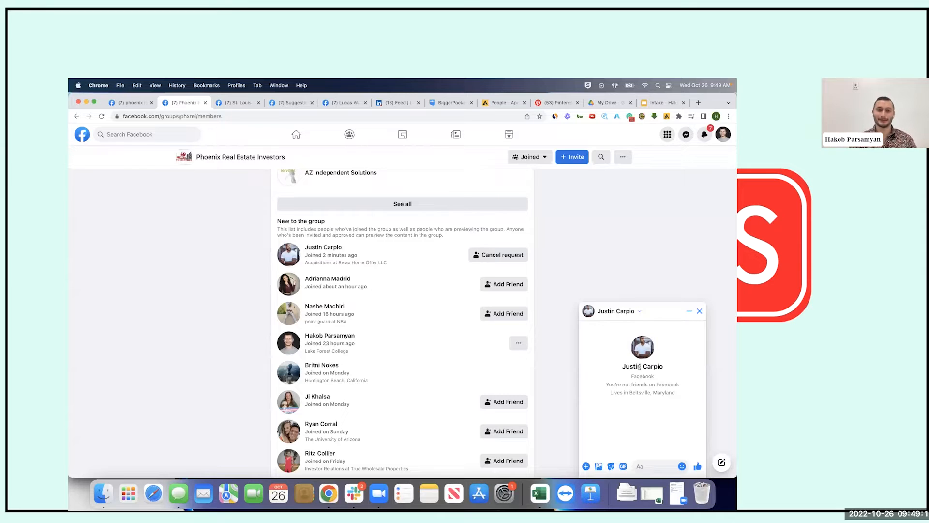
# Draft 'Great! What is a good email and phone number for you so I can send those deals to'
pyautogui.click(647, 470)
pyautogui.write('Great!')
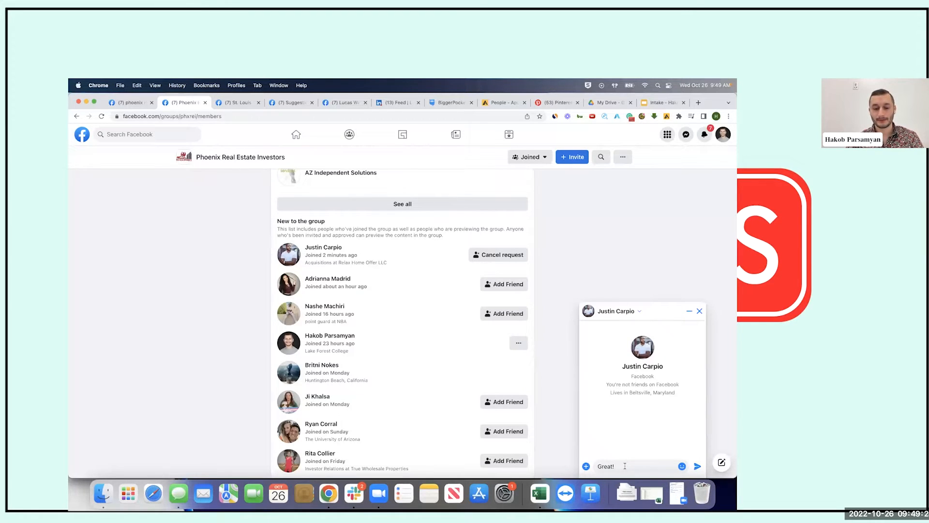
pyautogui.write('What is a good email and phone nu')
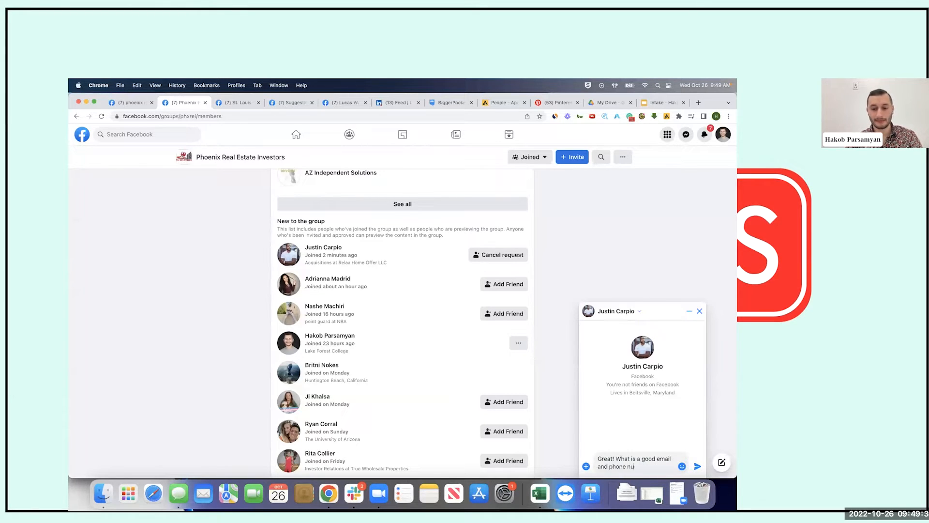
pyautogui.write('mber for you so')
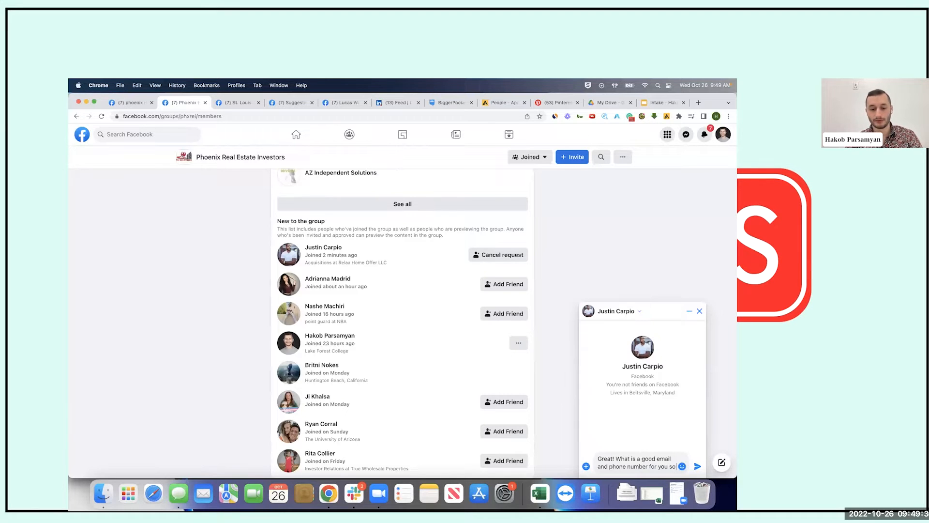
pyautogui.write(' I can send those de')
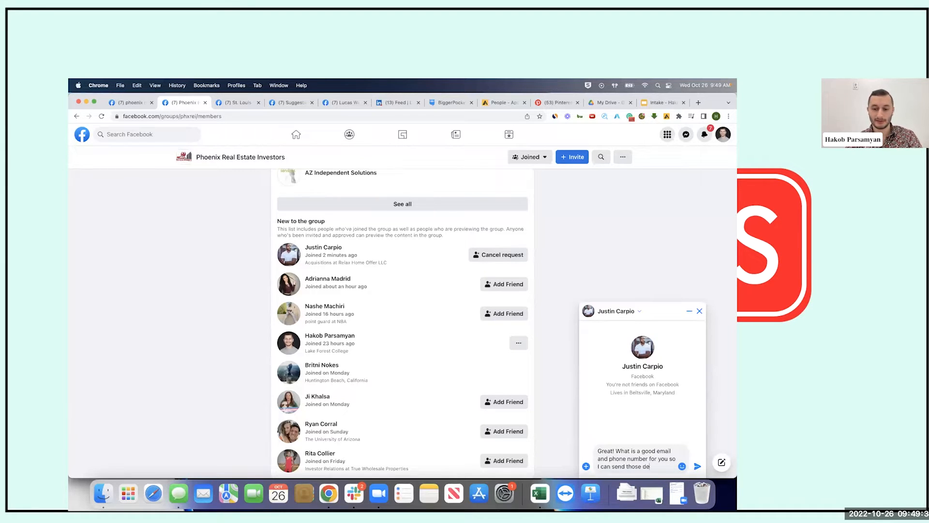
pyautogui.write('als')
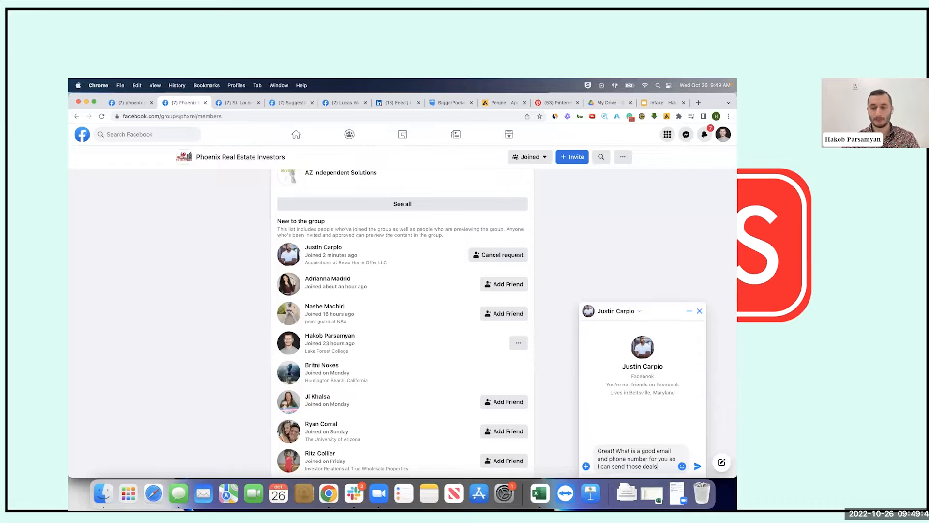
pyautogui.write('?')
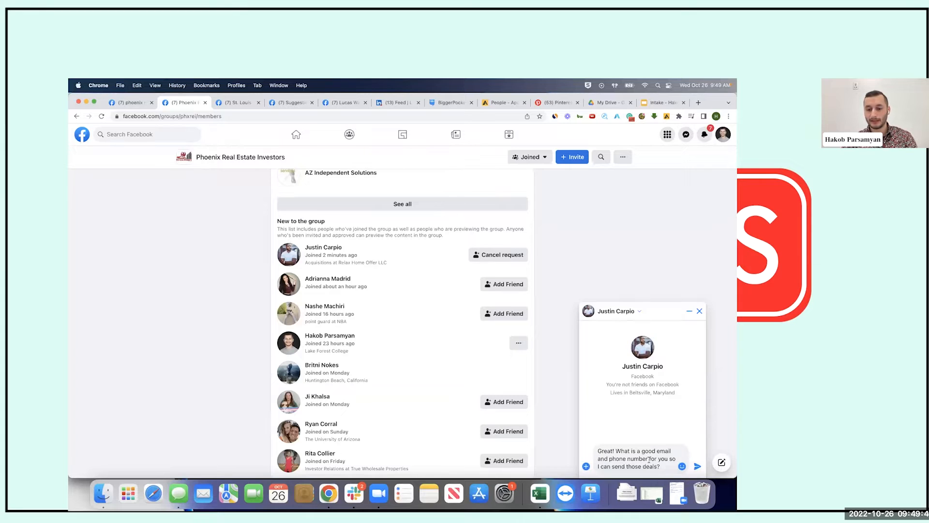
pyautogui.moveTo(649, 458); pyautogui.dragTo(640, 467)
pyautogui.write('to send thos')
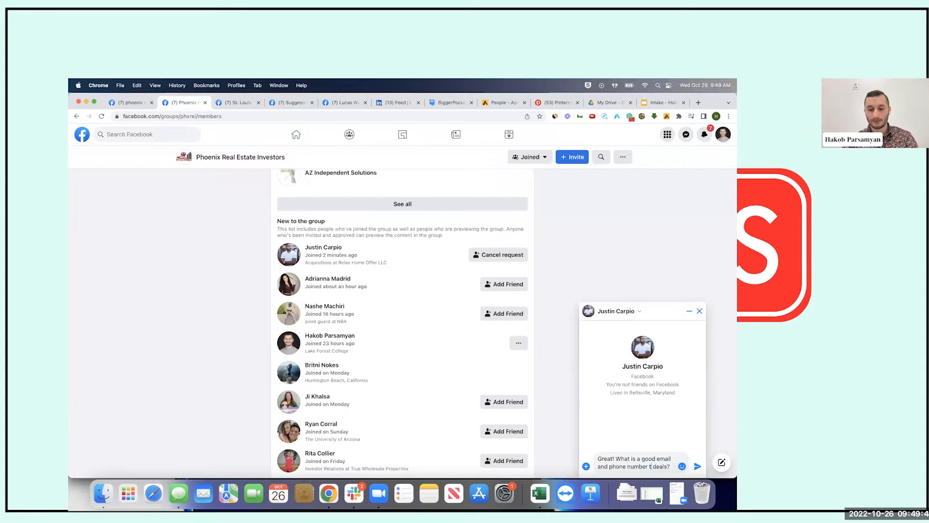
pyautogui.write('e')
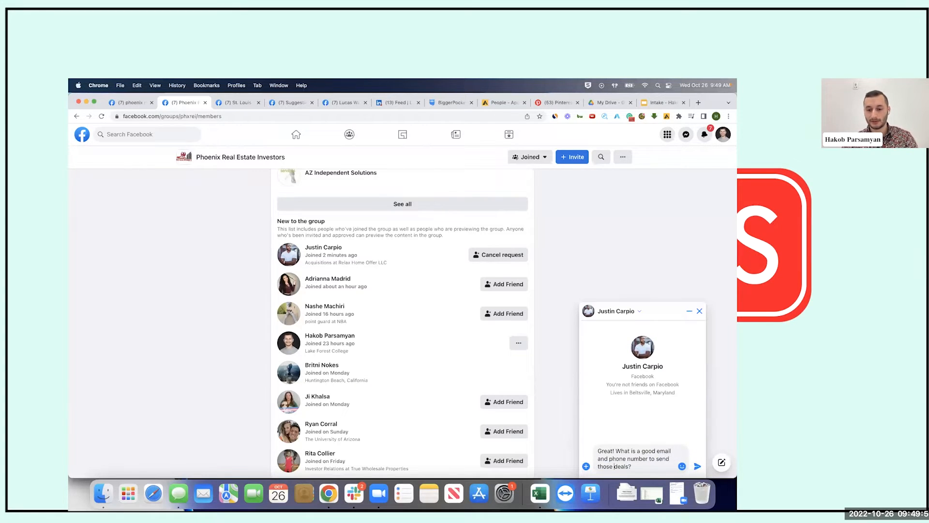
pyautogui.write(' deals to')
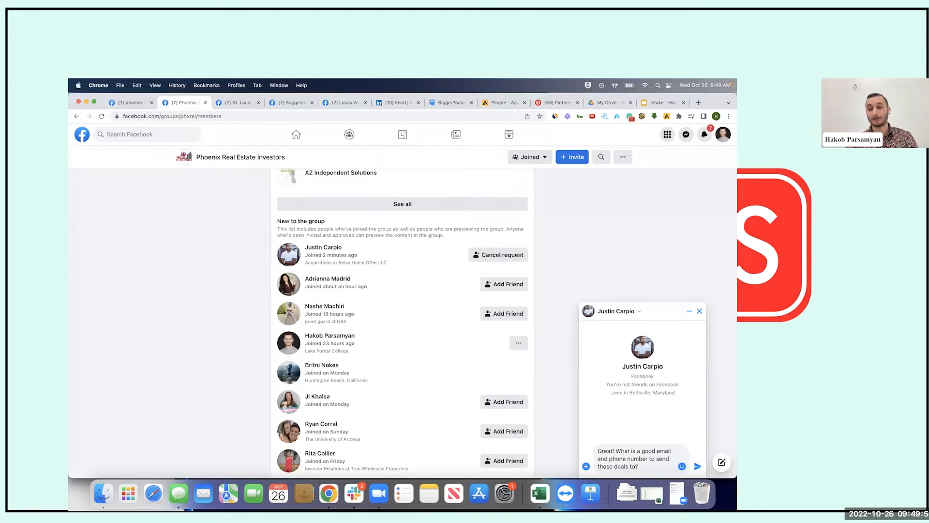
pyautogui.press('super+a')
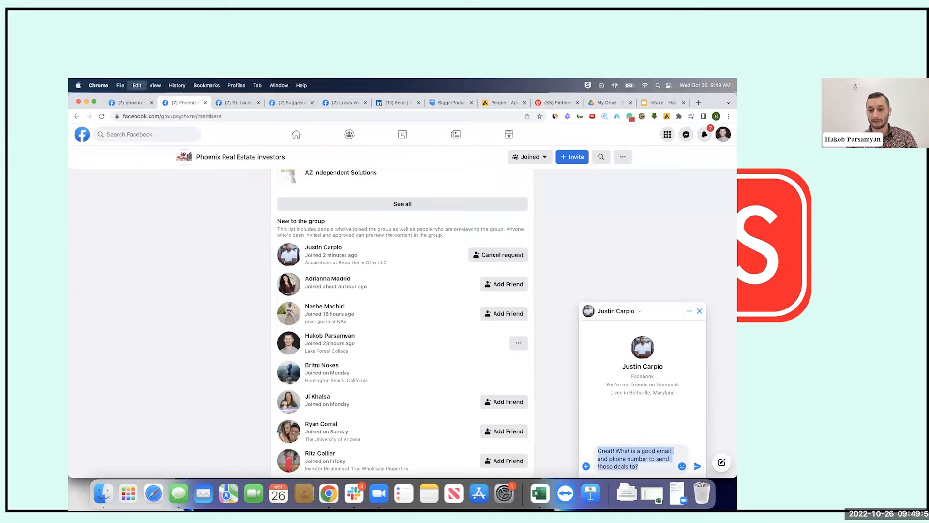
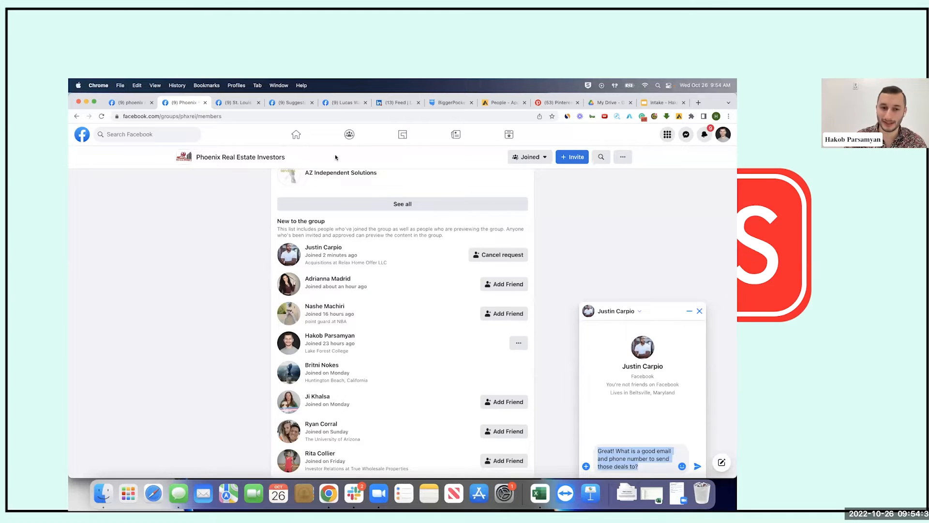
# Clear the drafted request for an email and phone number from the chat message box
pyautogui.click(642, 451)
pyautogui.press('super+a')
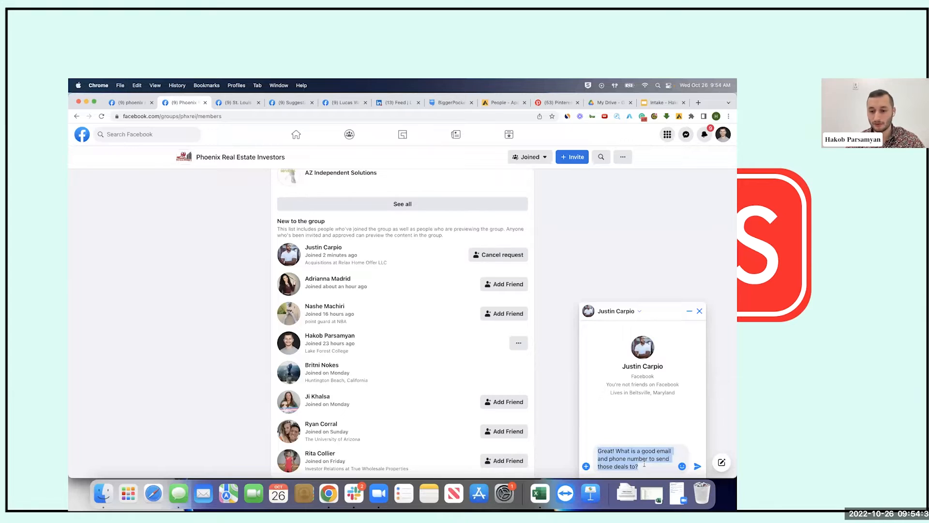
pyautogui.press('BackSpace')
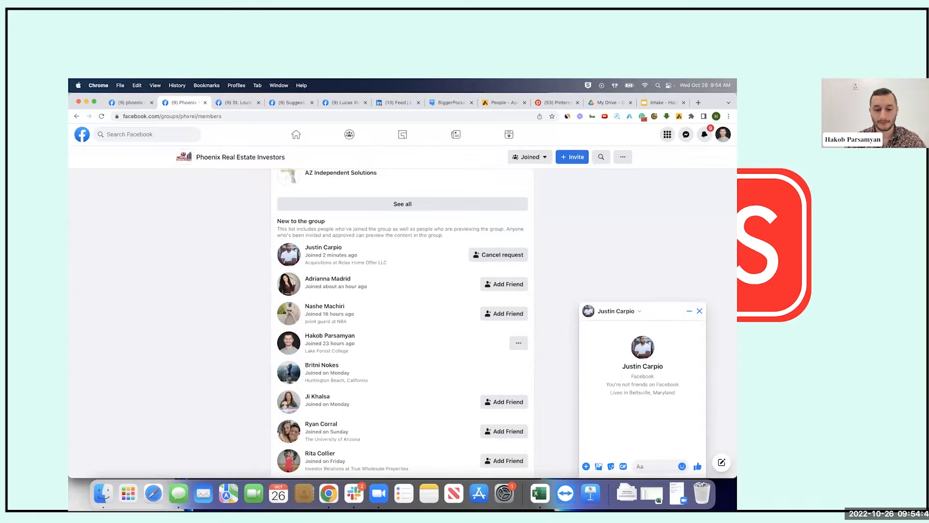
pyautogui.write('Great! Also')
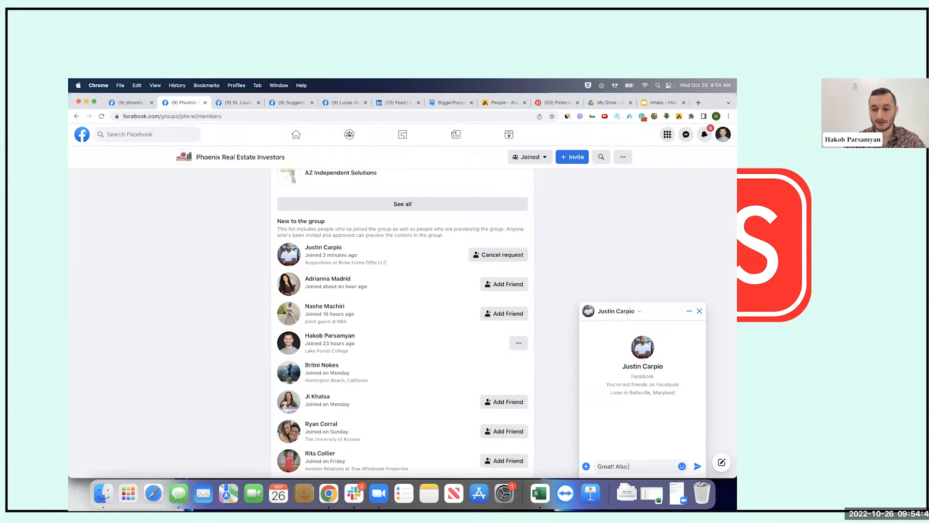
pyautogui.write("what's ")
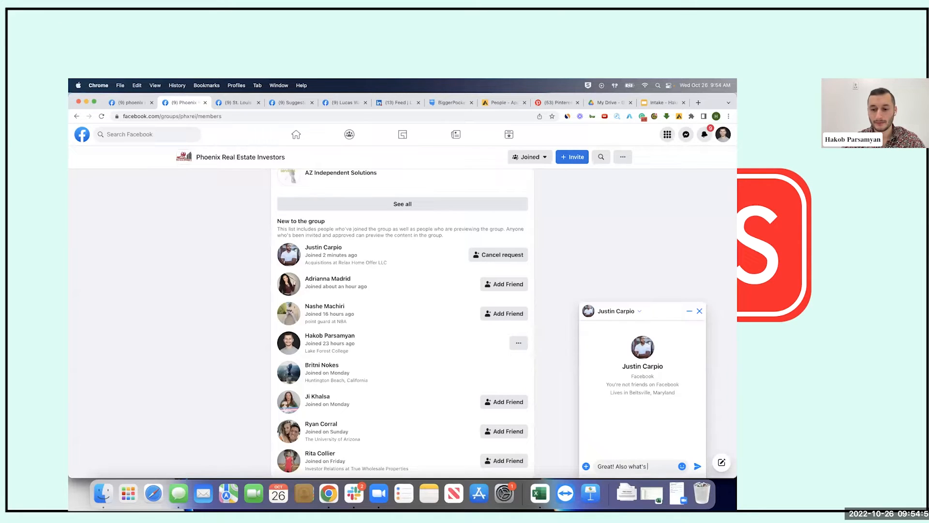
pyautogui.write('is your crit')
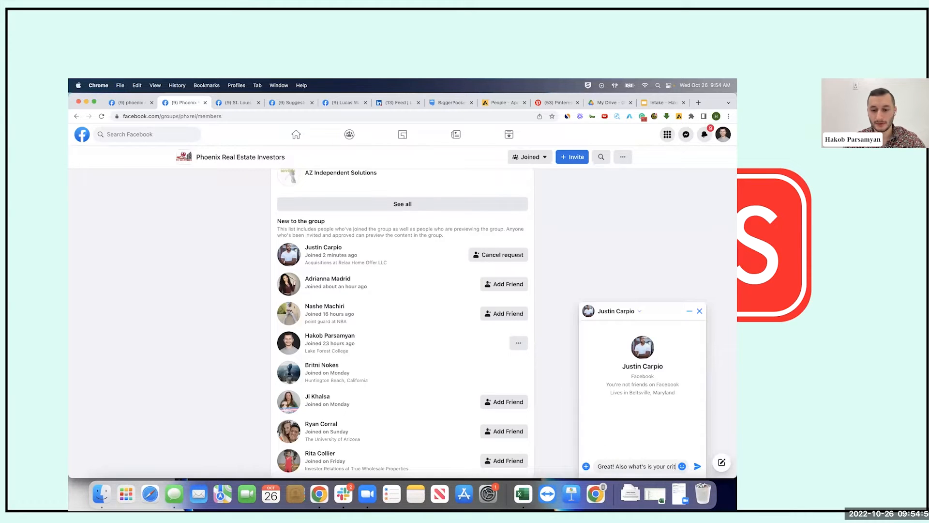
pyautogui.write('eria? Any')
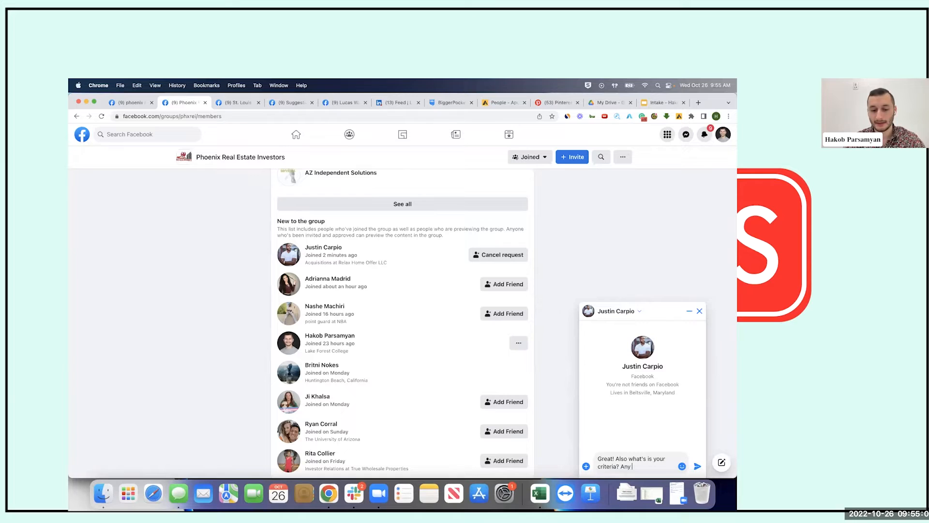
pyautogui.write(' specific area, price range that you are')
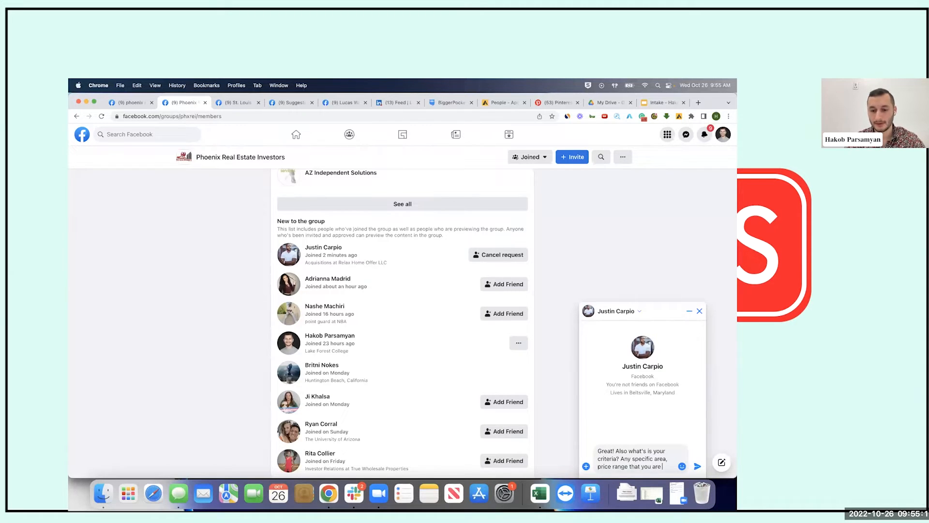
pyautogui.write(' looking for?')
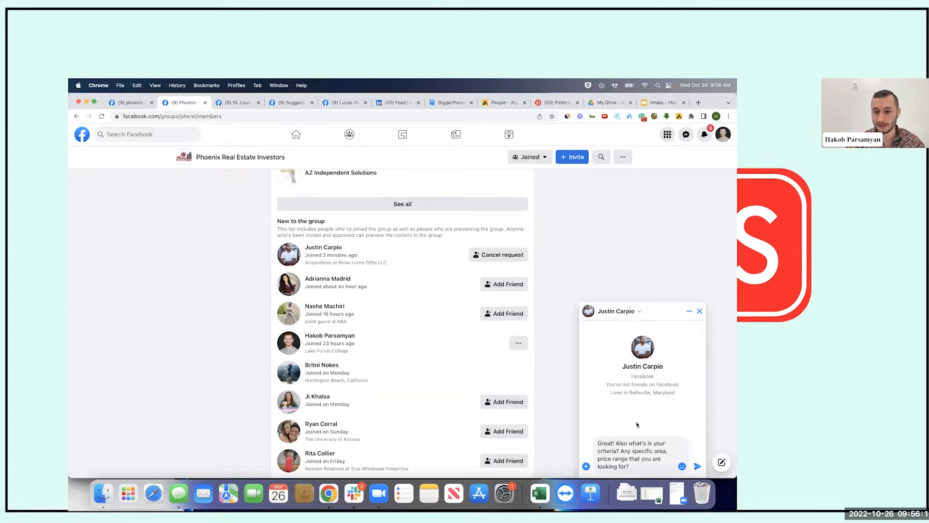
pyautogui.moveTo(639, 465); pyautogui.dragTo(598, 440)
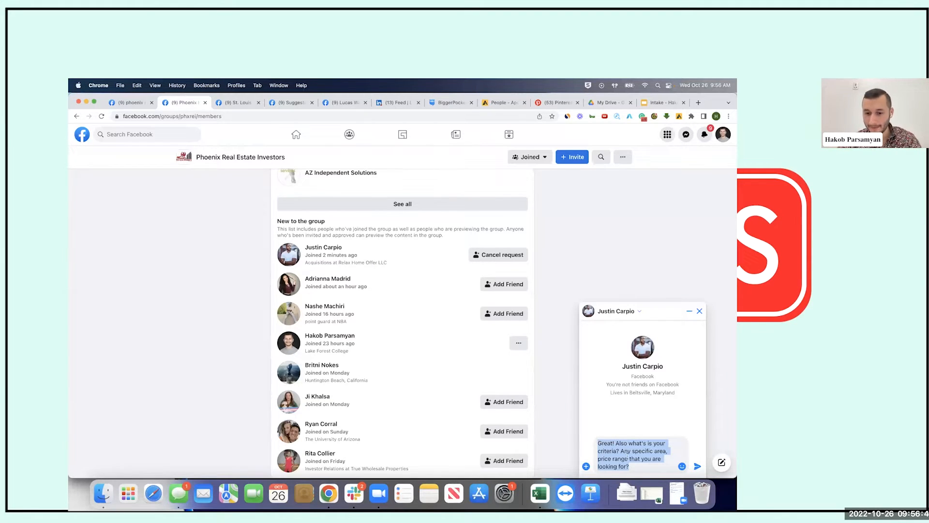
pyautogui.press('BackSpace')
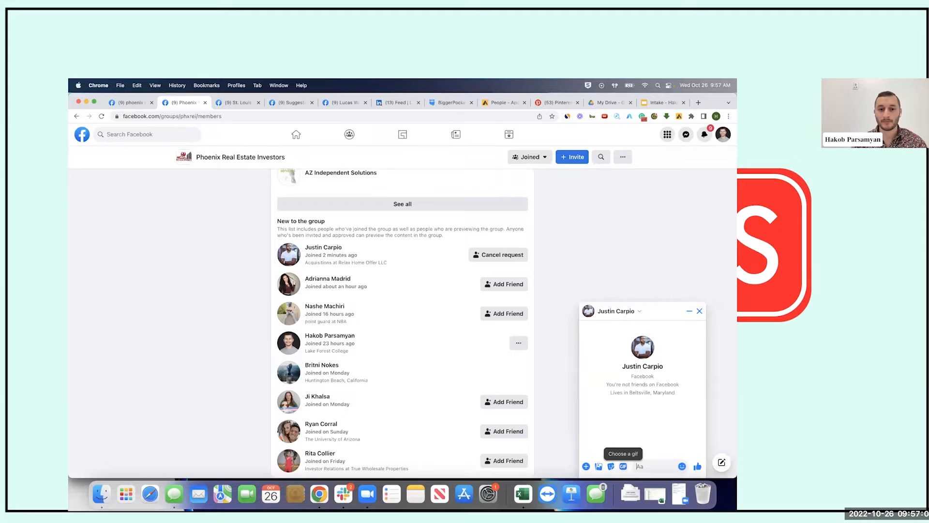
# Close the chat window and highlight the 'New to the group' heading on the members page
pyautogui.click(699, 310)
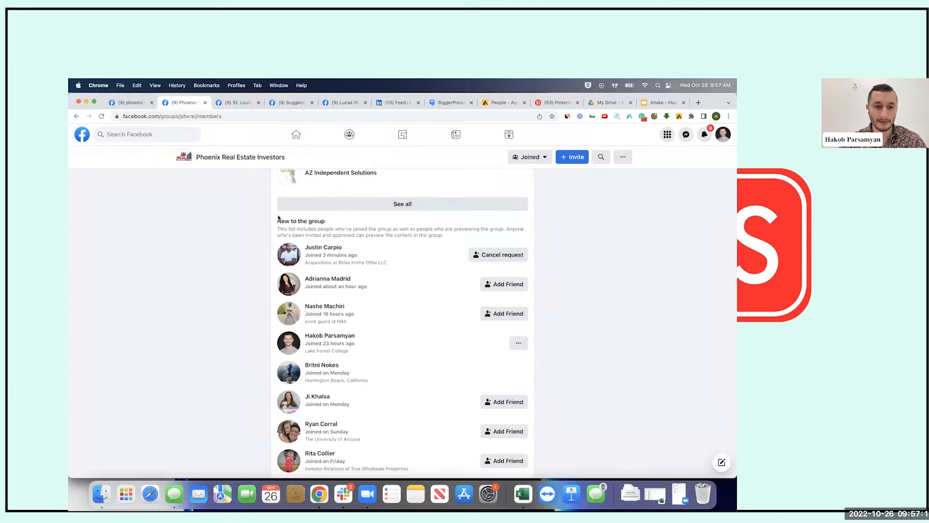
pyautogui.tripleClick(333, 222)
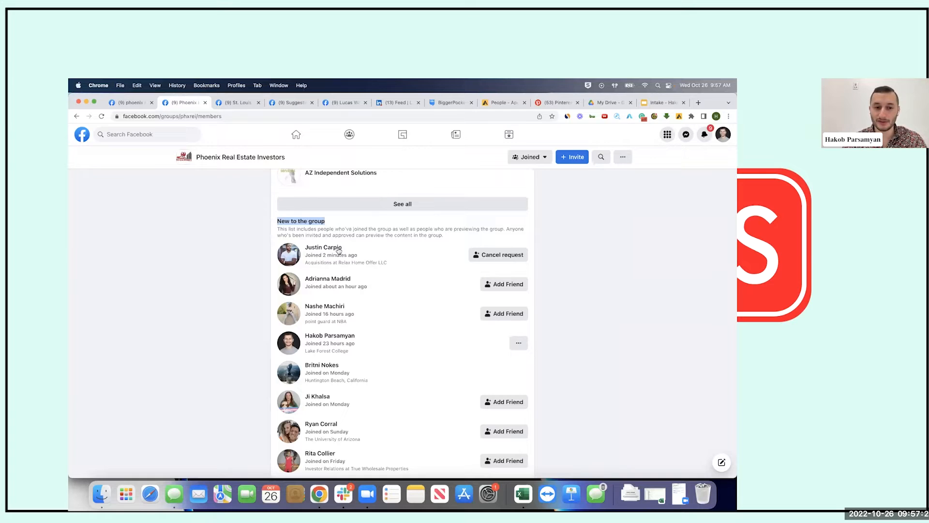
pyautogui.moveTo(325, 250)
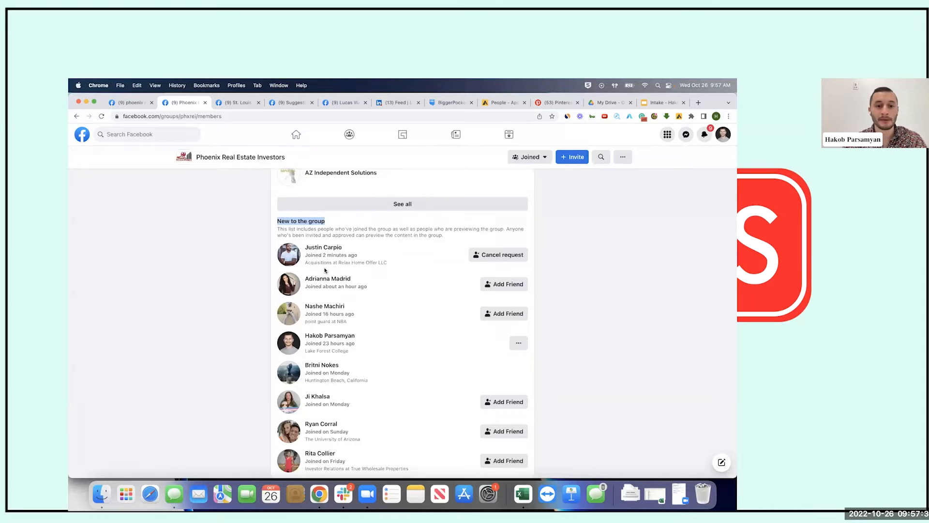
pyautogui.click(333, 210)
pyautogui.moveTo(325, 222); pyautogui.dragTo(279, 222)
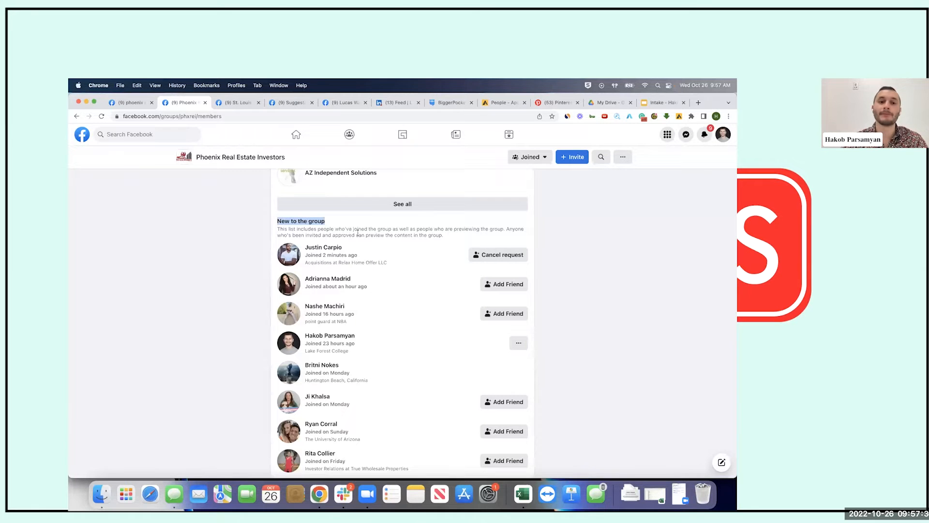
# Highlight the 'Members with things in common' section and open its See all list
pyautogui.scroll(2, 358, 242)
pyautogui.scroll(5, 358, 242)
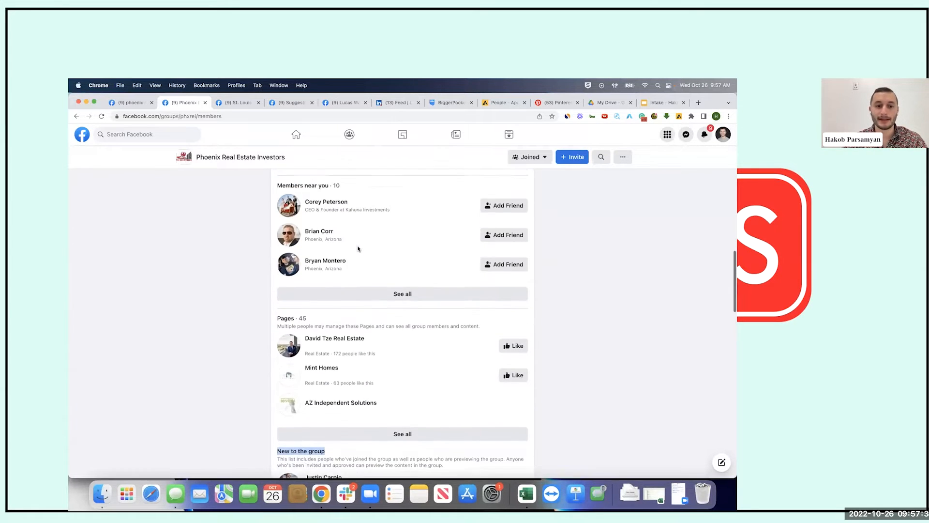
pyautogui.scroll(1, 358, 248)
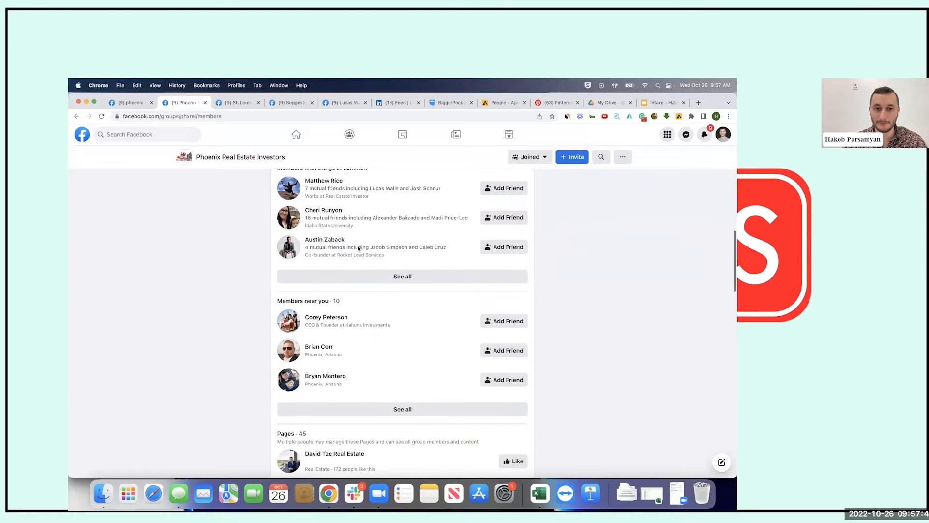
pyautogui.scroll(1, 396, 290)
pyautogui.moveTo(277, 194); pyautogui.dragTo(375, 195)
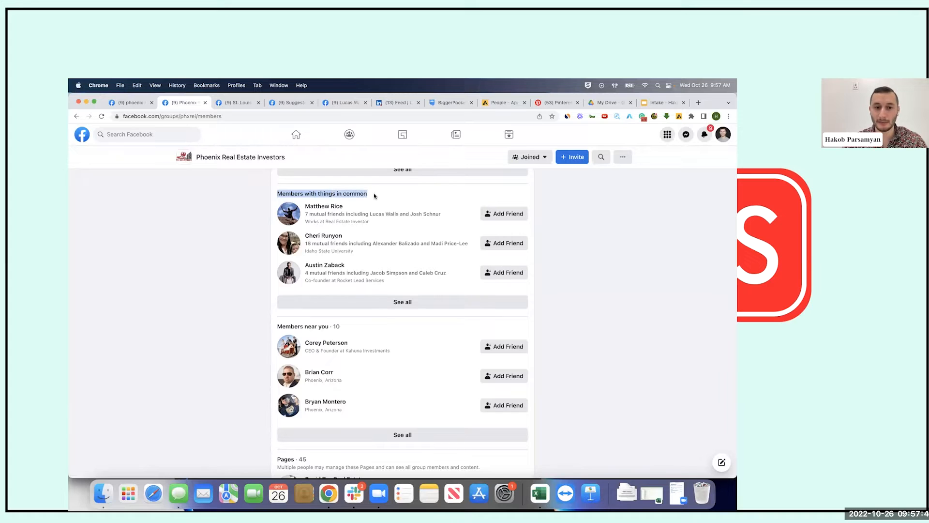
pyautogui.click(410, 304)
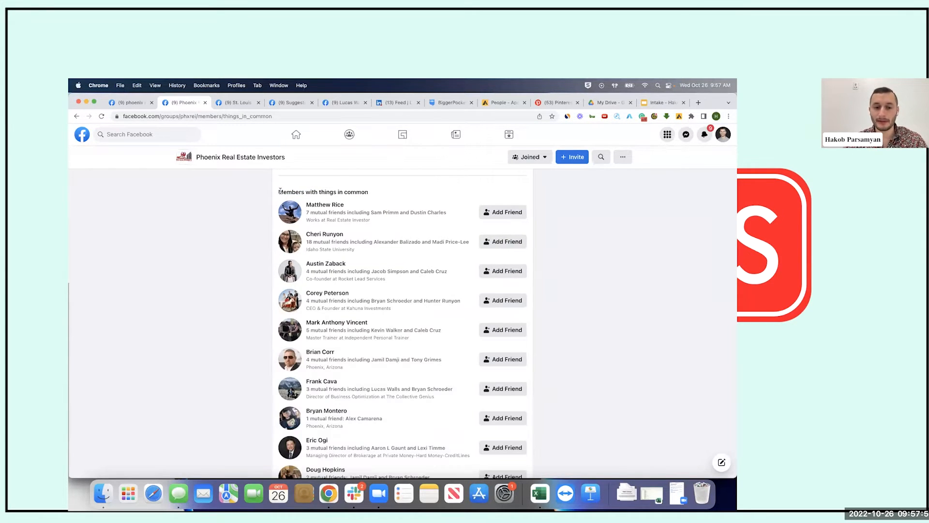
# Highlight the 'Members with things in common' heading and the first member's Real Estate Investor job
pyautogui.moveTo(279, 191); pyautogui.dragTo(379, 192)
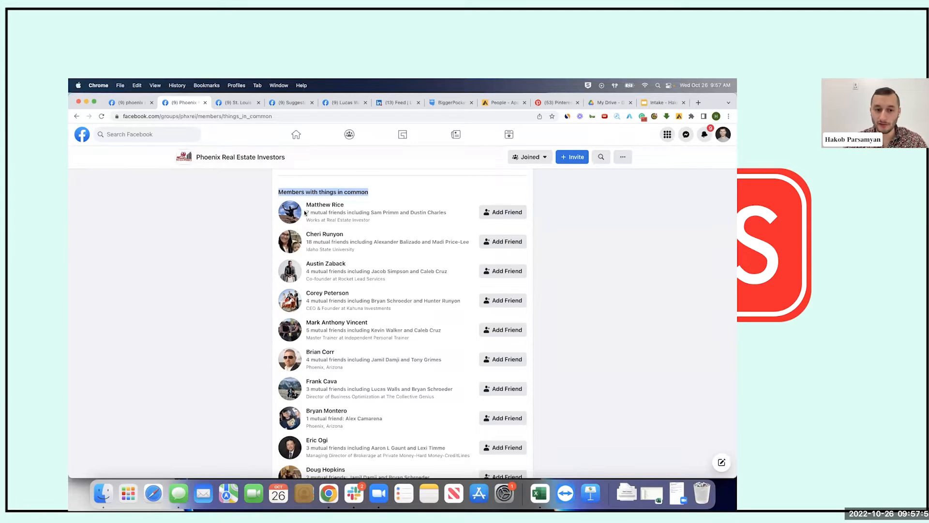
pyautogui.moveTo(370, 221); pyautogui.dragTo(327, 220)
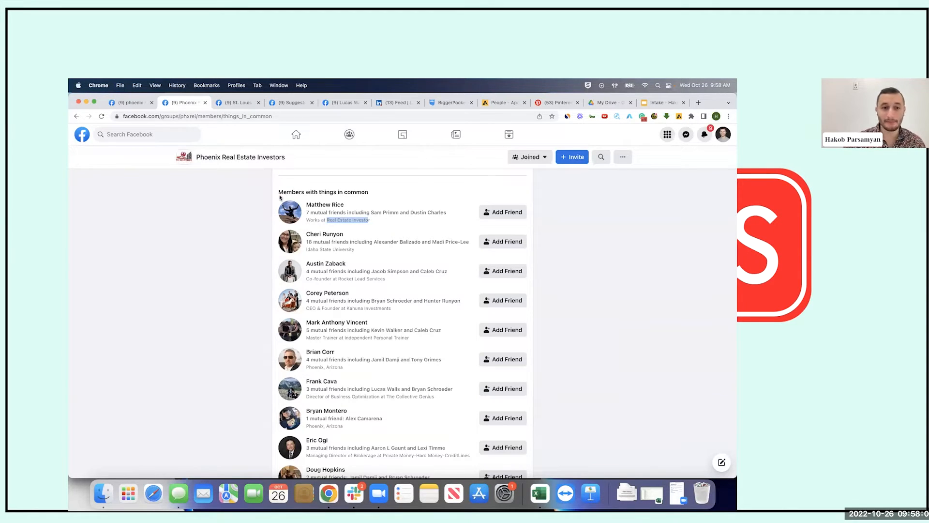
pyautogui.moveTo(279, 196); pyautogui.dragTo(373, 198)
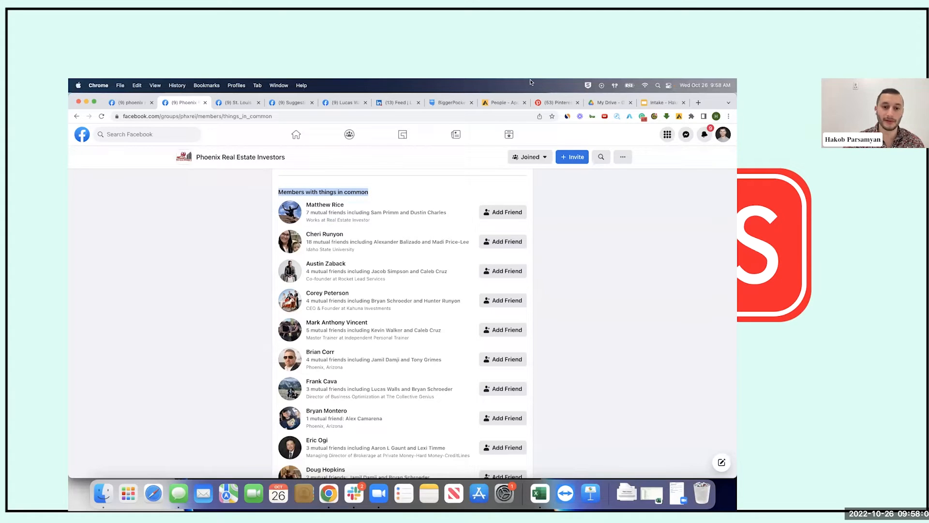
pyautogui.moveTo(342, 234)
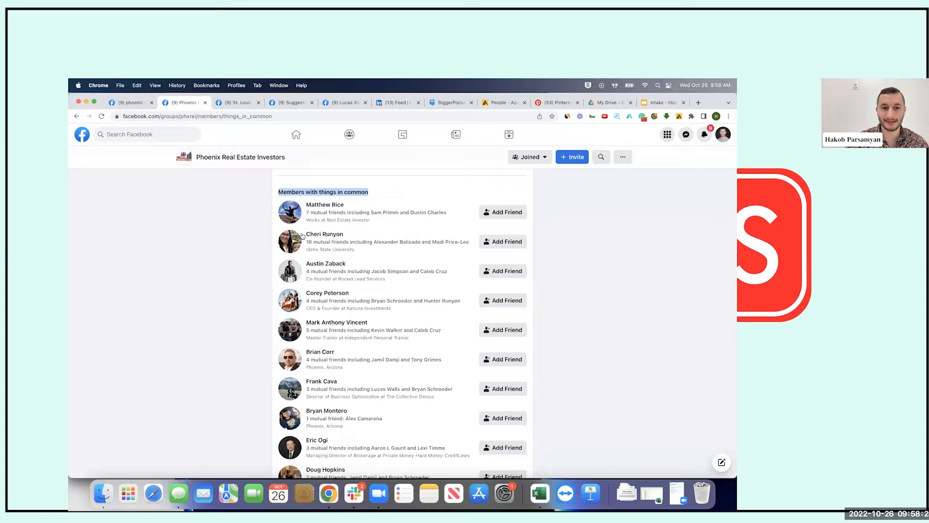
pyautogui.click(277, 192)
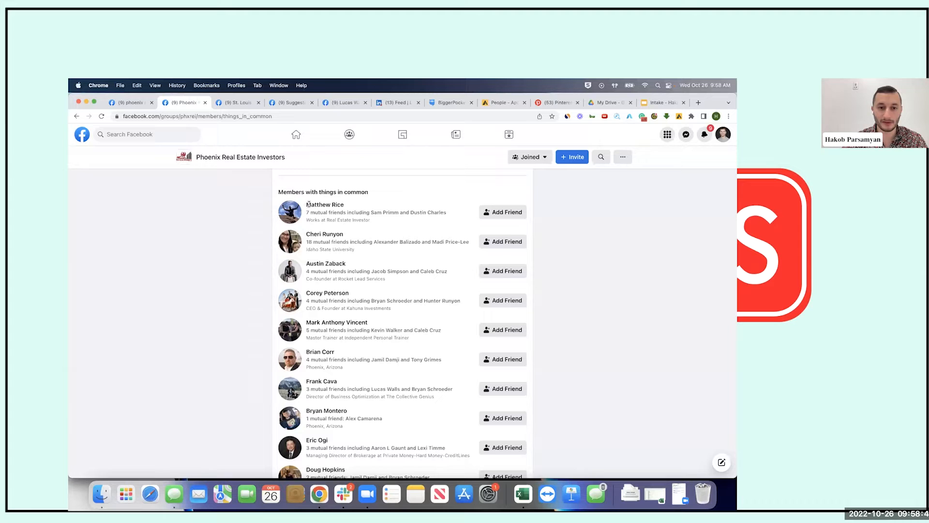
# Point out the first member's name, mutual friends line and Works at line
pyautogui.moveTo(306, 206); pyautogui.dragTo(346, 207)
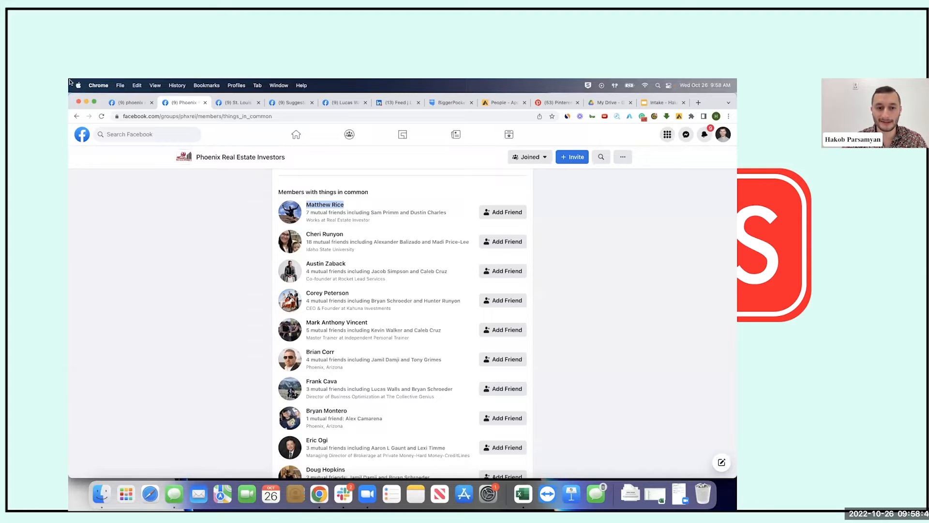
pyautogui.moveTo(306, 213); pyautogui.dragTo(449, 212)
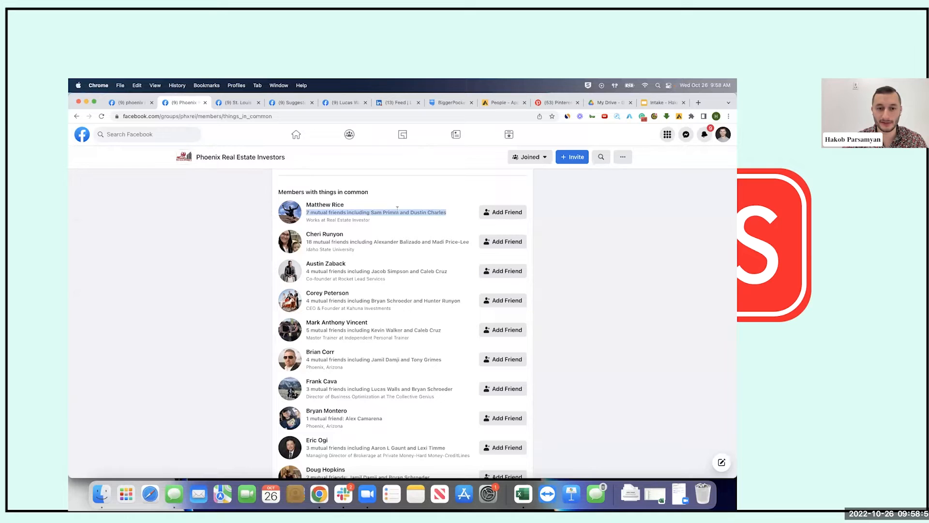
pyautogui.click(383, 208)
pyautogui.moveTo(377, 220); pyautogui.dragTo(327, 220)
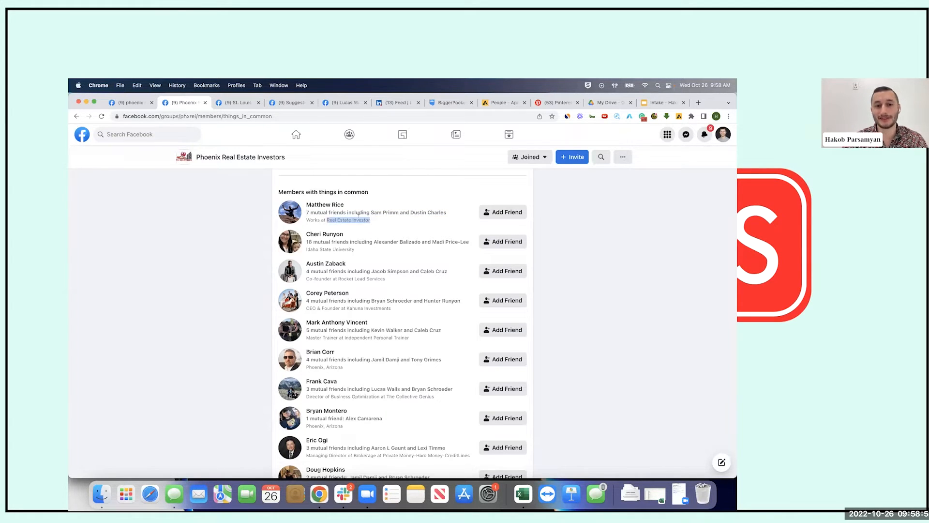
pyautogui.click(387, 220)
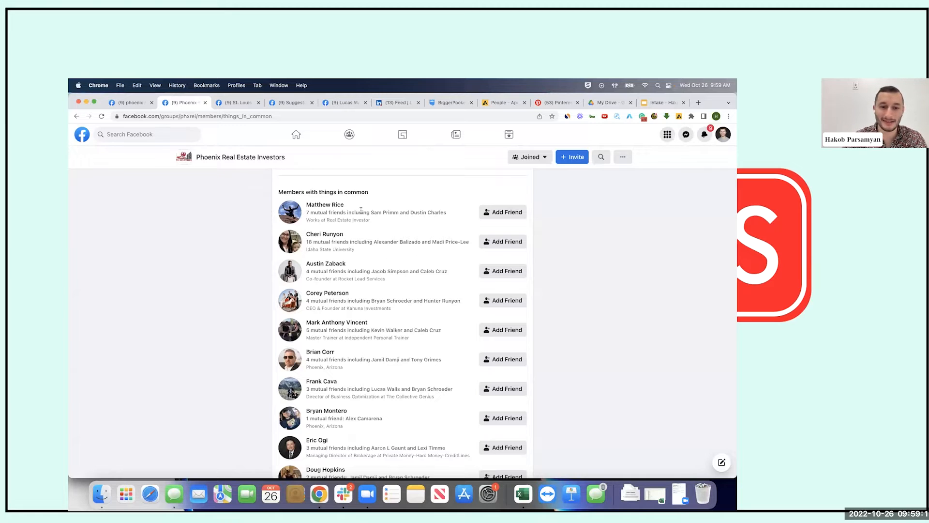
pyautogui.moveTo(375, 220); pyautogui.dragTo(325, 221)
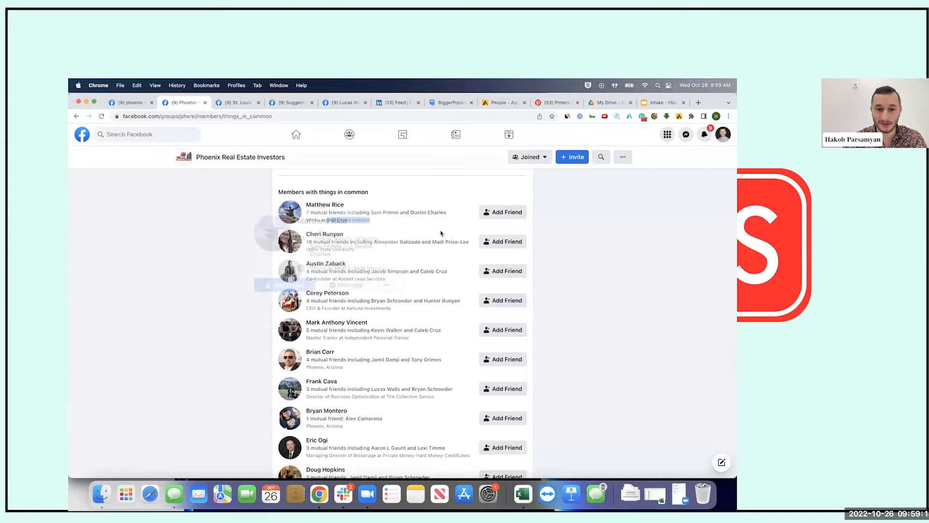
pyautogui.moveTo(322, 208)
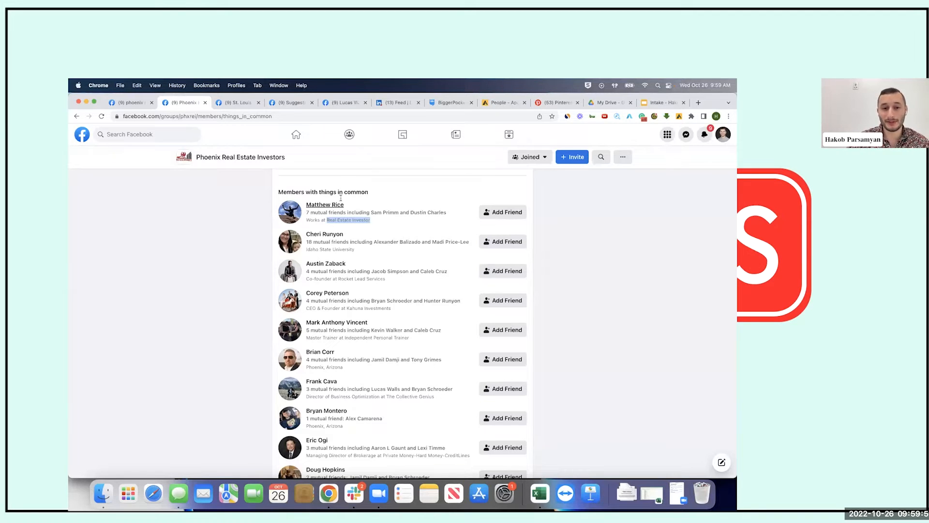
pyautogui.moveTo(305, 220); pyautogui.dragTo(379, 220)
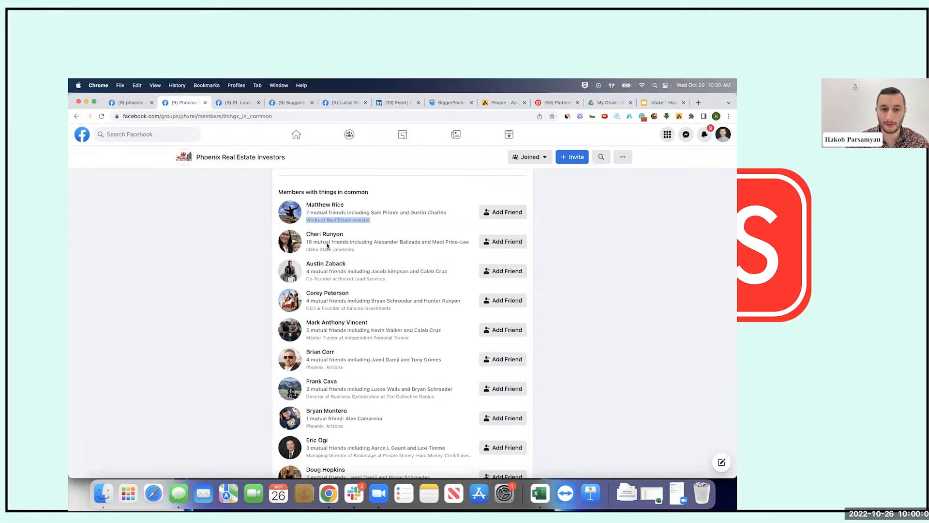
# Highlight the second member's Idaho State University line and show their profile hover card
pyautogui.moveTo(363, 253); pyautogui.dragTo(246, 261)
pyautogui.click(246, 261)
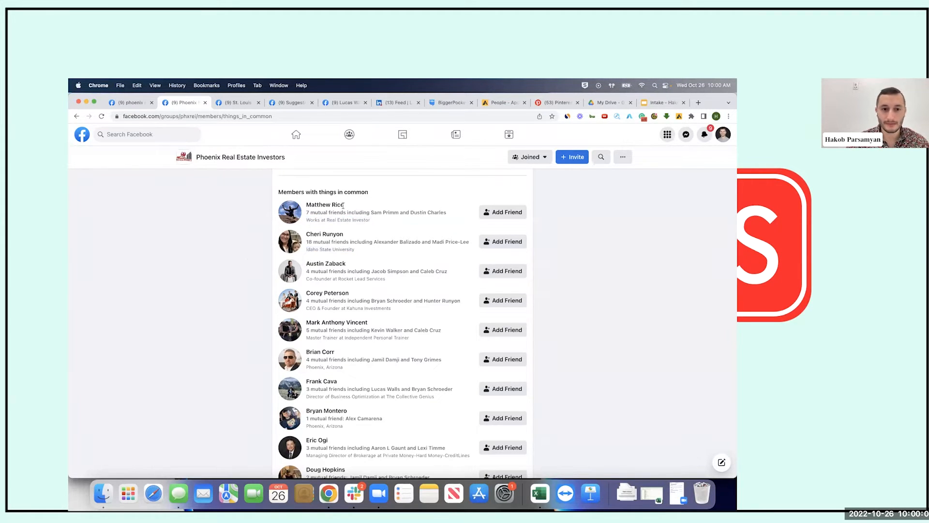
pyautogui.moveTo(331, 237)
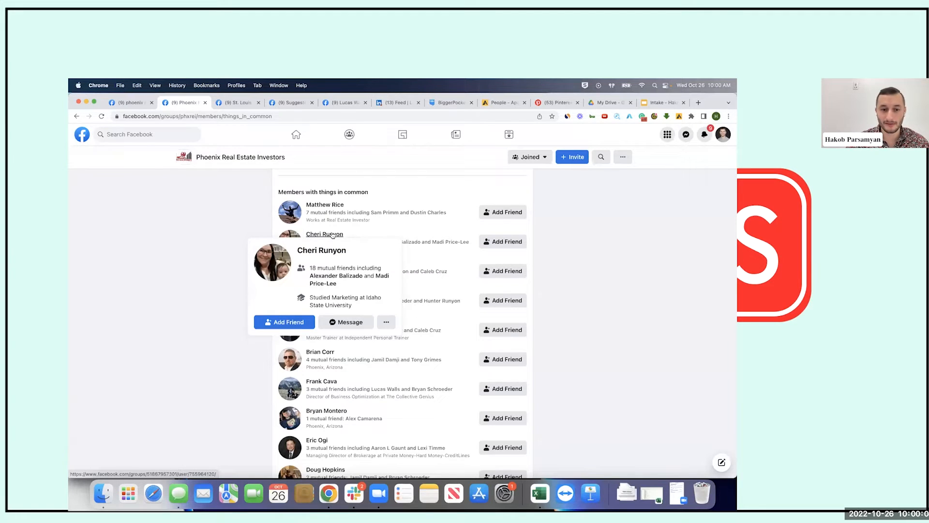
# Open the second listed member's group profile in a background tab and switch to it
pyautogui.keyDown('super'); pyautogui.click(332, 236); pyautogui.keyUp('super')
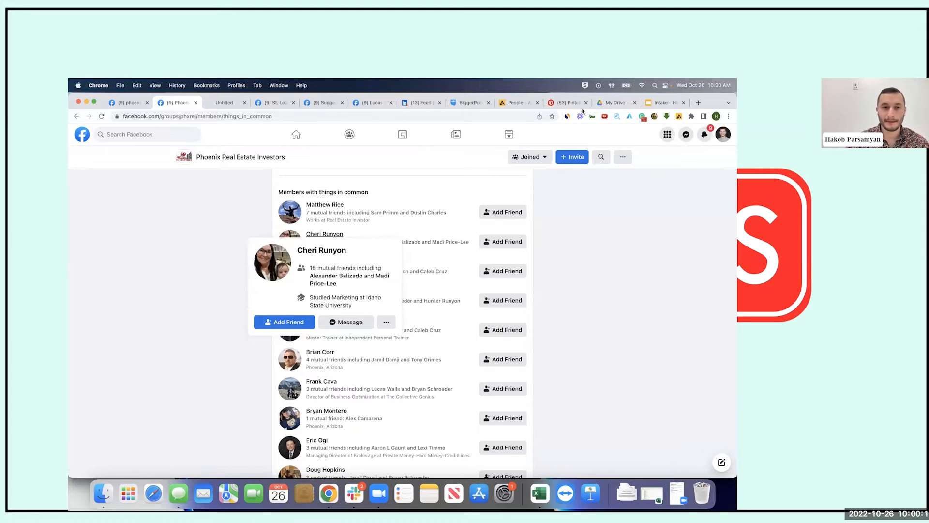
pyautogui.click(220, 109)
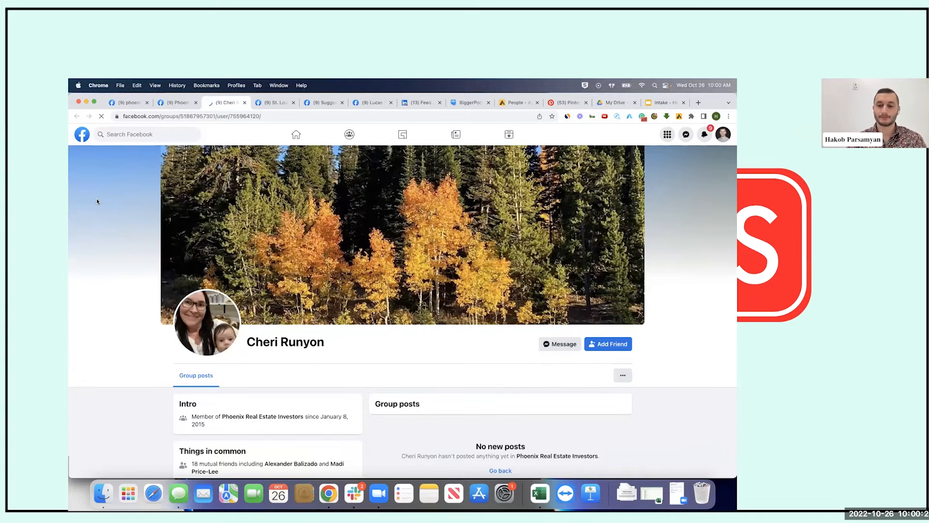
# Switch from her group profile to her main Facebook profile using View main profile
pyautogui.scroll(-3, 251, 324)
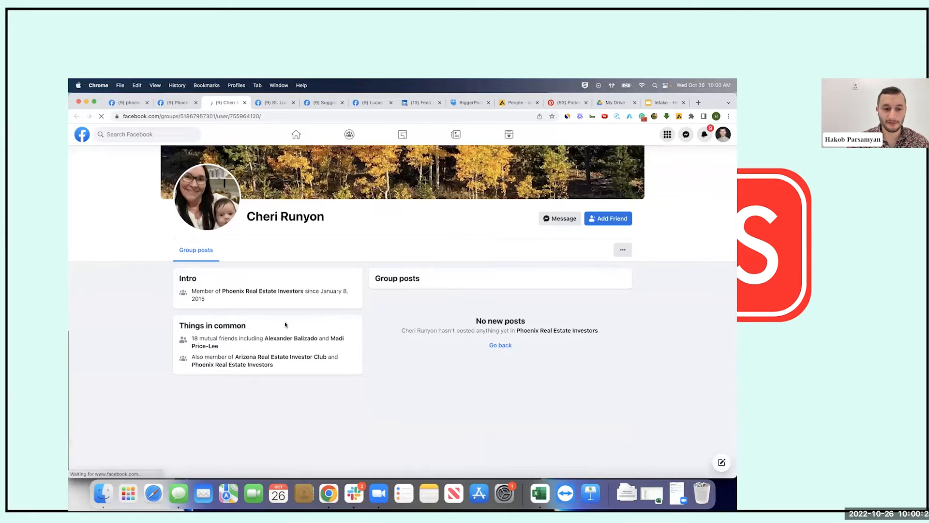
pyautogui.scroll(3, 448, 235)
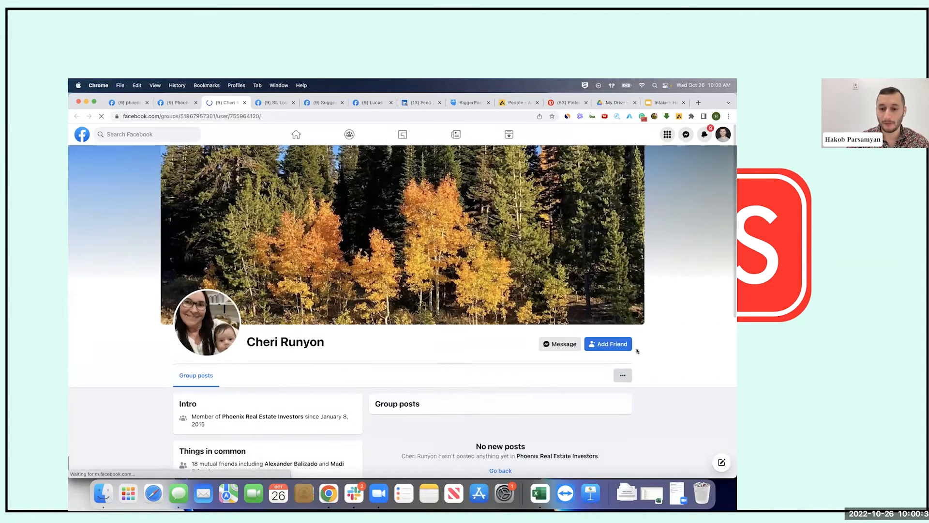
pyautogui.click(624, 376)
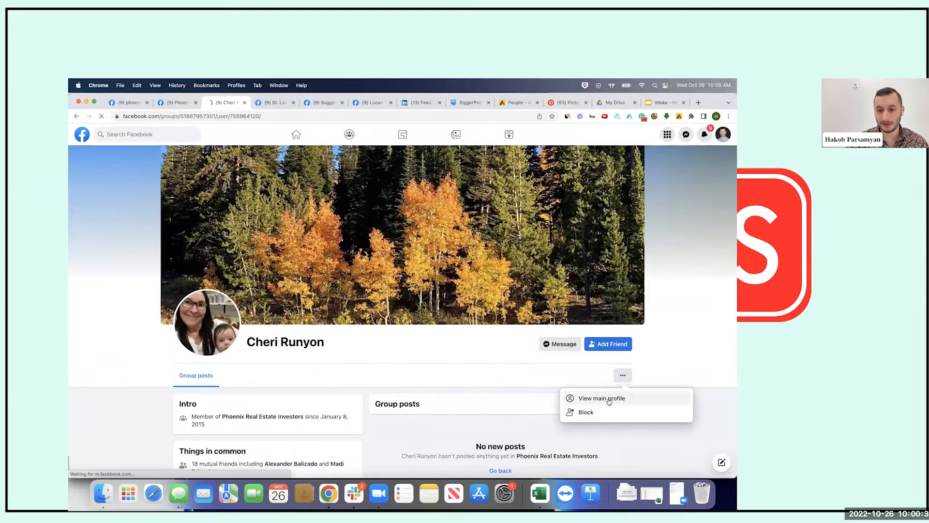
pyautogui.click(609, 398)
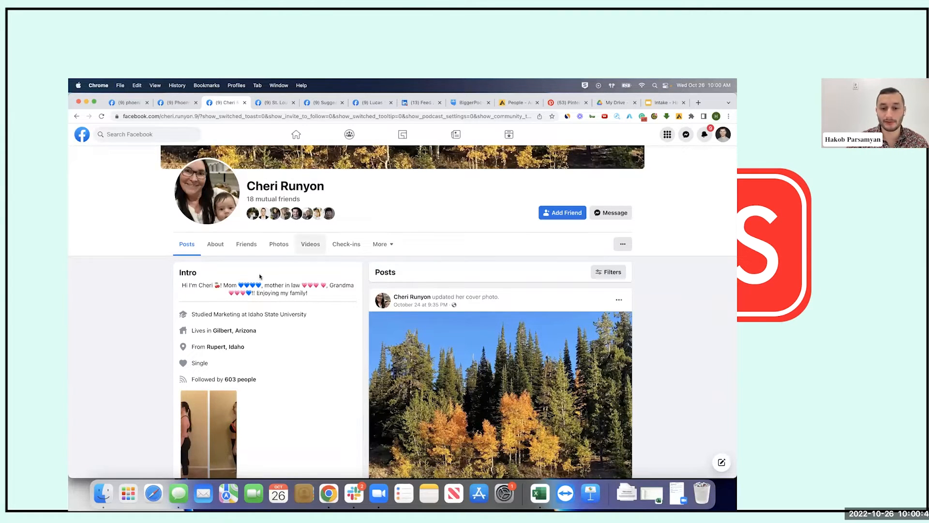
pyautogui.scroll(-1, 270, 278)
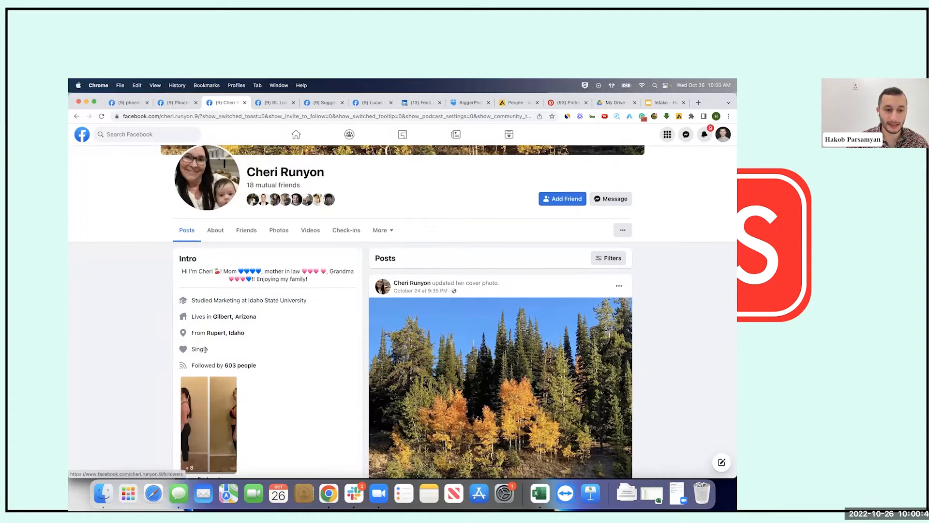
pyautogui.scroll(-1, 329, 350)
pyautogui.scroll(-5, 329, 351)
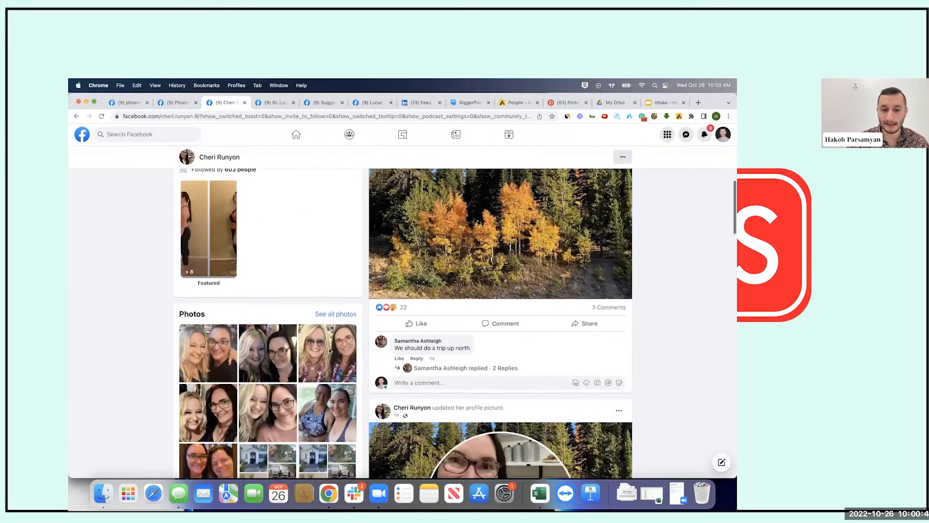
pyautogui.scroll(5, 245, 317)
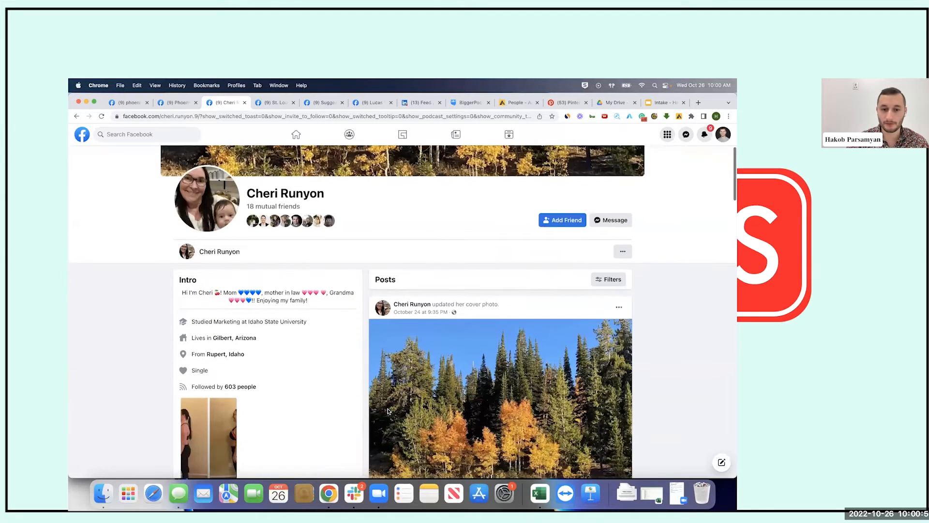
pyautogui.scroll(-9, 389, 411)
pyautogui.scroll(-10, 389, 412)
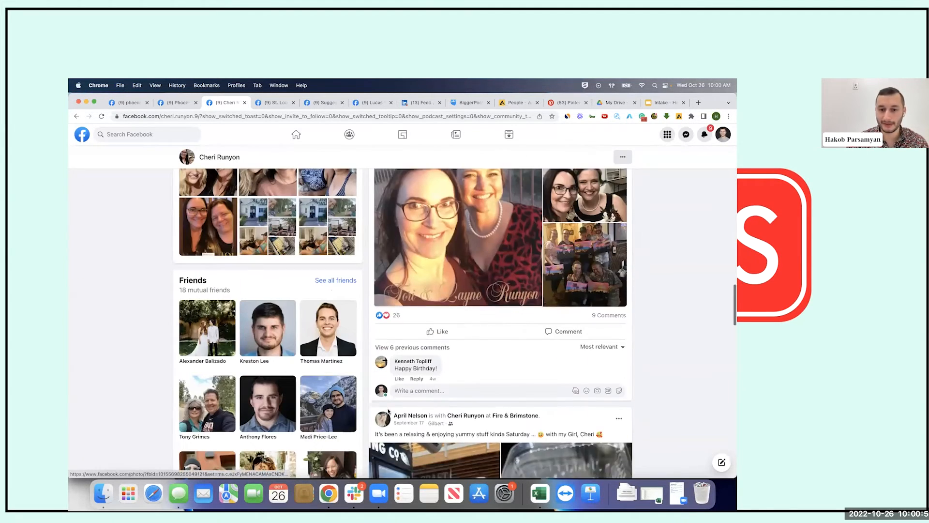
pyautogui.scroll(-8, 389, 412)
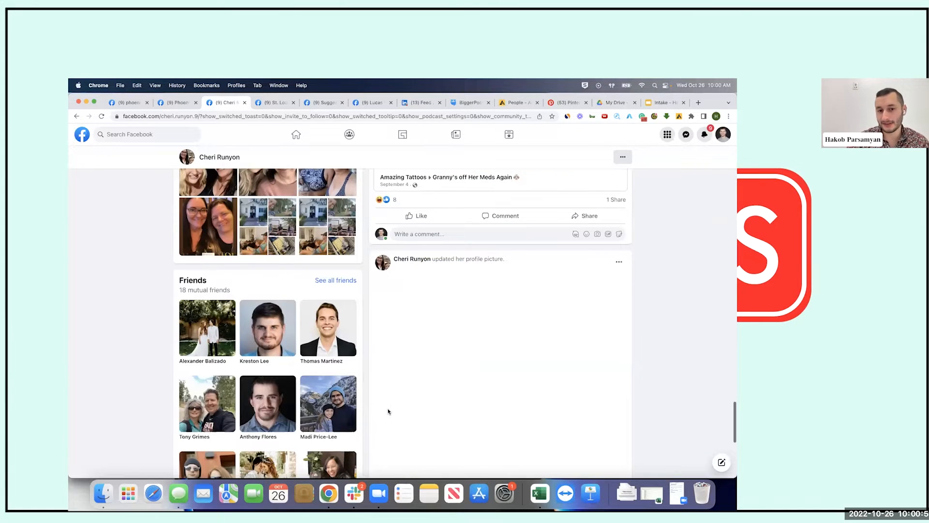
pyautogui.scroll(-5, 388, 411)
pyautogui.scroll(8, 387, 411)
pyautogui.scroll(-8, 387, 411)
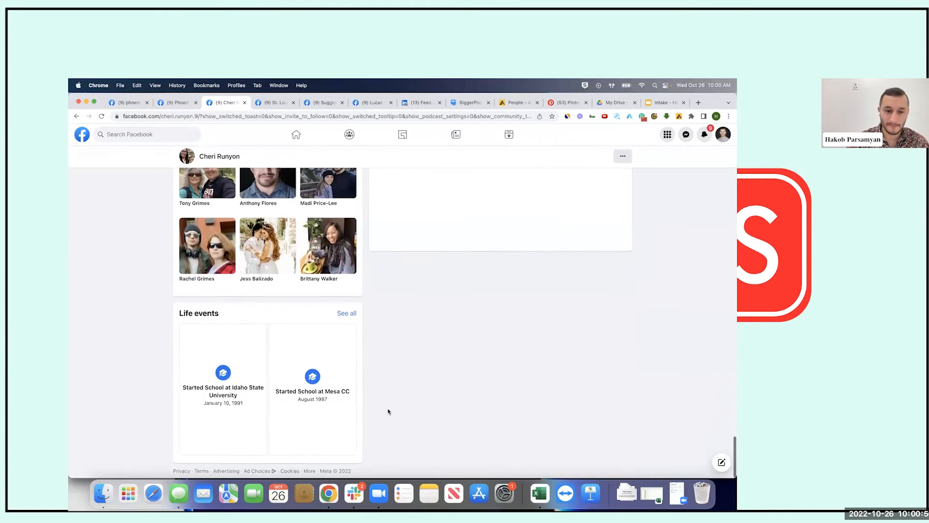
pyautogui.scroll(8, 409, 395)
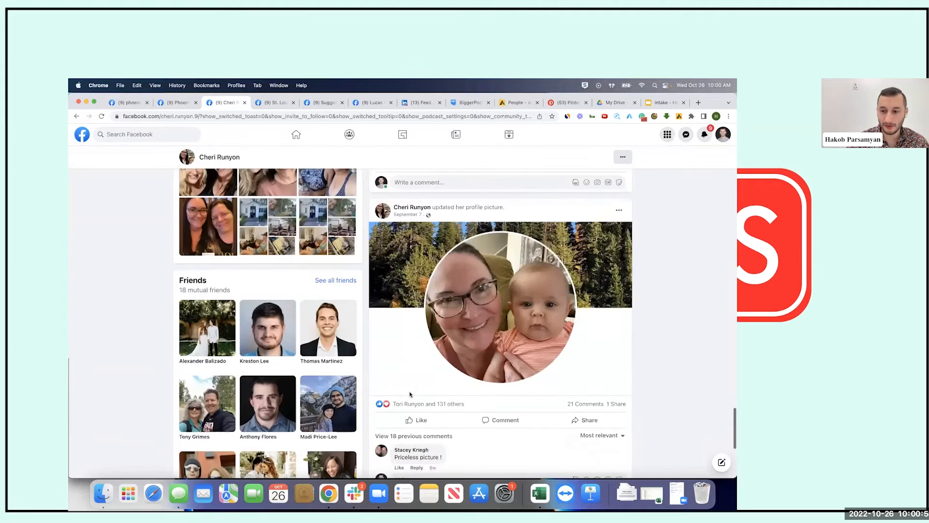
pyautogui.scroll(15, 410, 395)
pyautogui.scroll(-3, 410, 394)
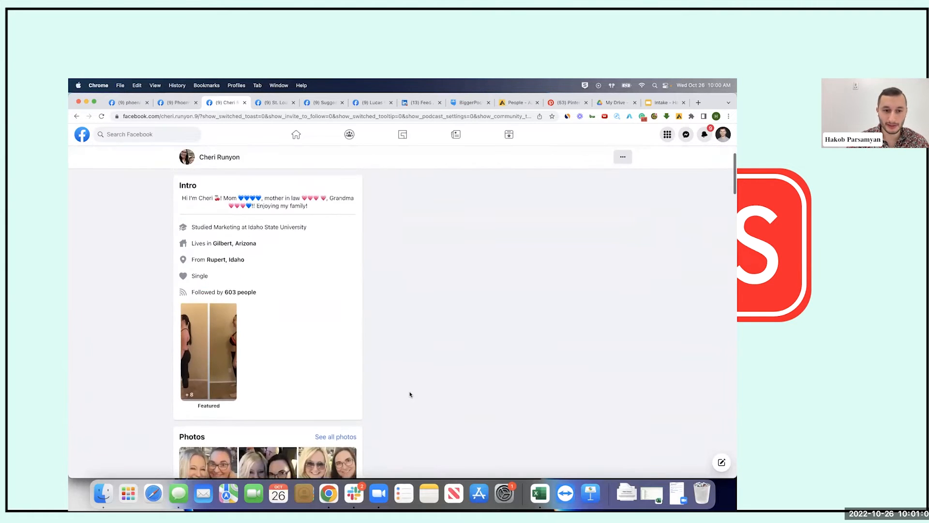
pyautogui.scroll(2, 410, 394)
pyautogui.scroll(-2, 269, 357)
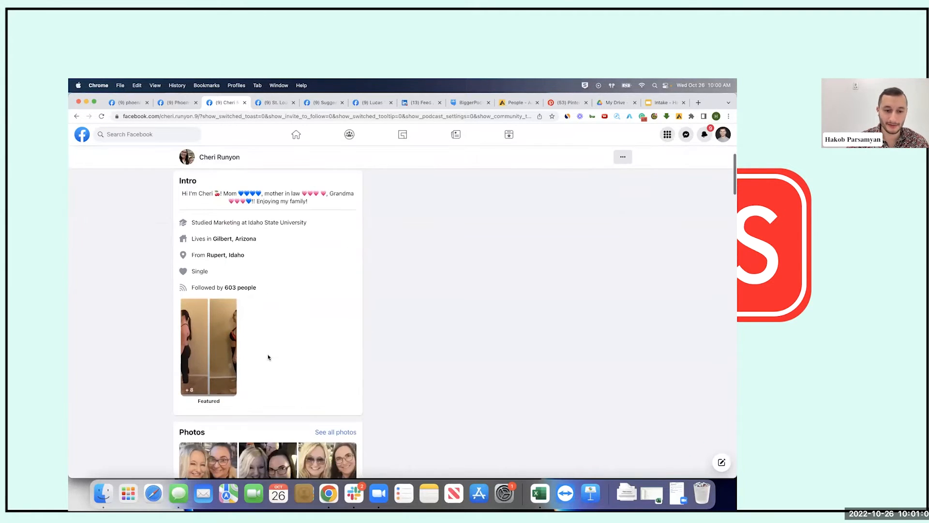
pyautogui.scroll(2, 269, 357)
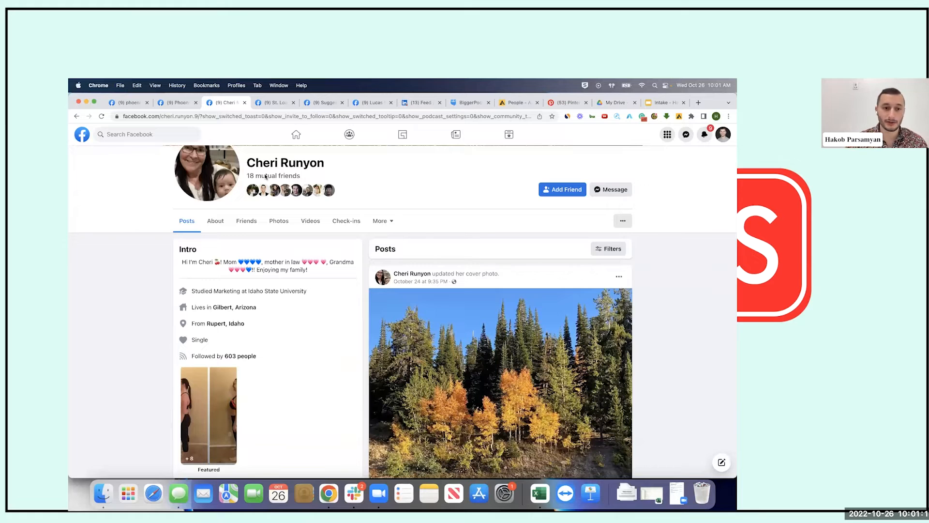
pyautogui.scroll(5, 334, 291)
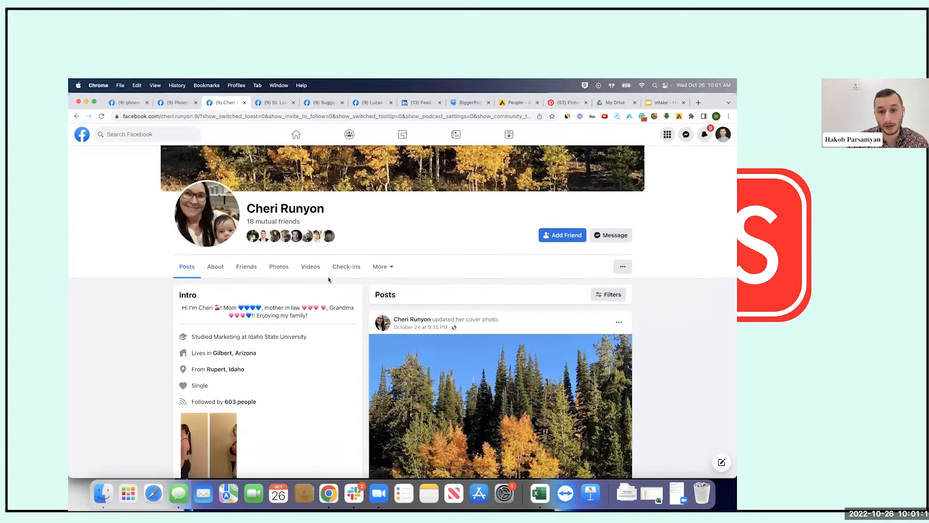
pyautogui.scroll(-3, 397, 358)
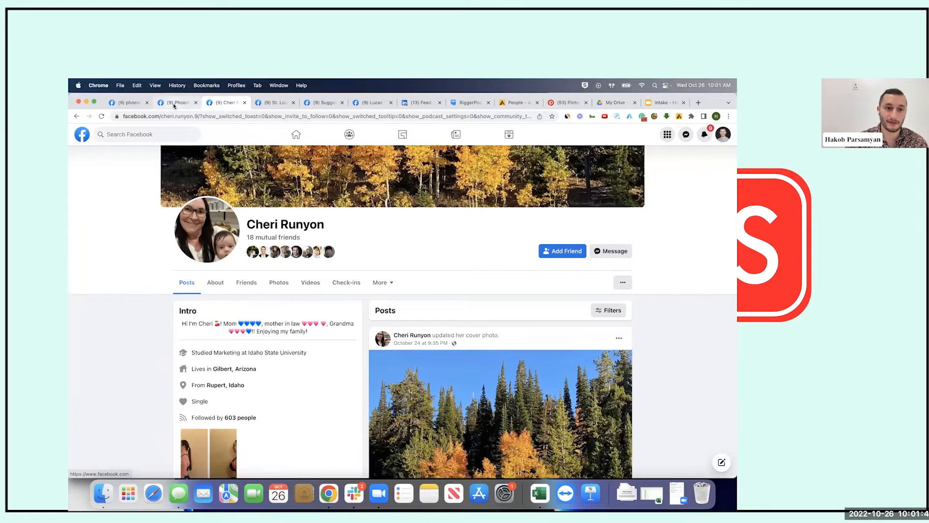
# Close the first member's profile tab and open the third member's profile in a background tab
pyautogui.press('super+w')
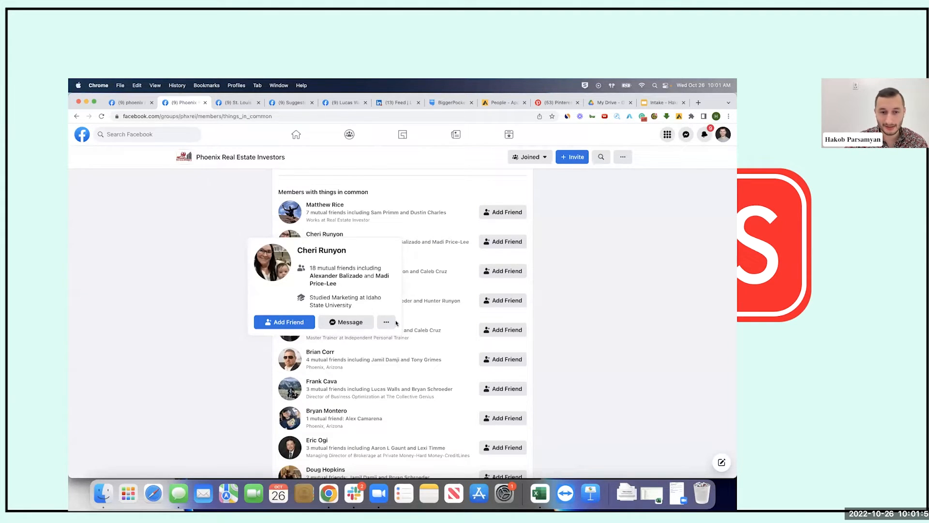
pyautogui.scroll(-2, 556, 294)
pyautogui.scroll(1, 559, 295)
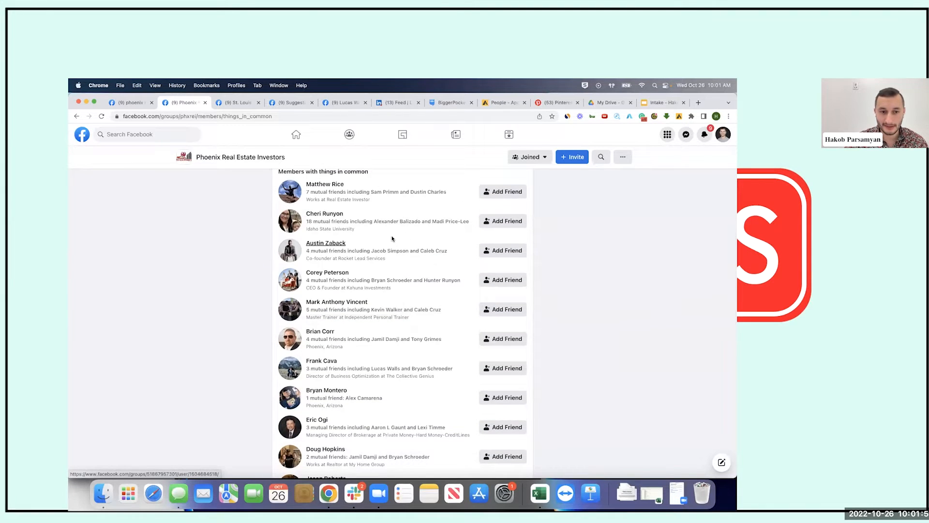
pyautogui.moveTo(328, 245)
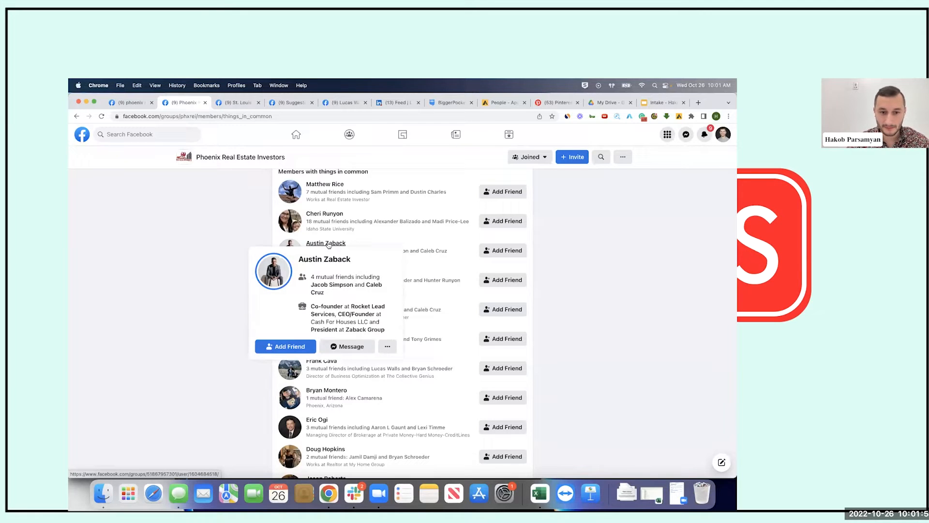
pyautogui.keyDown('super'); pyautogui.click(328, 245); pyautogui.keyUp('super')
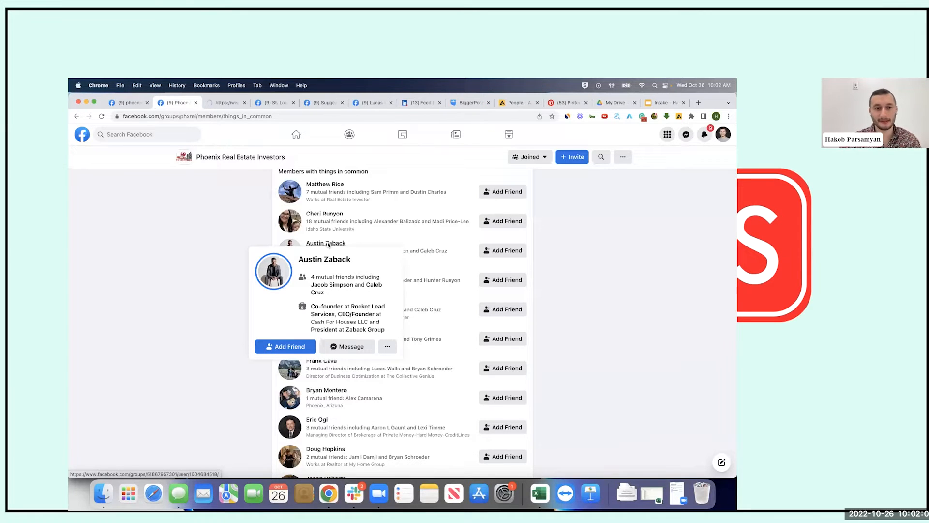
# Switch to the third member's tab and open his main profile via View main profile
pyautogui.click(220, 103)
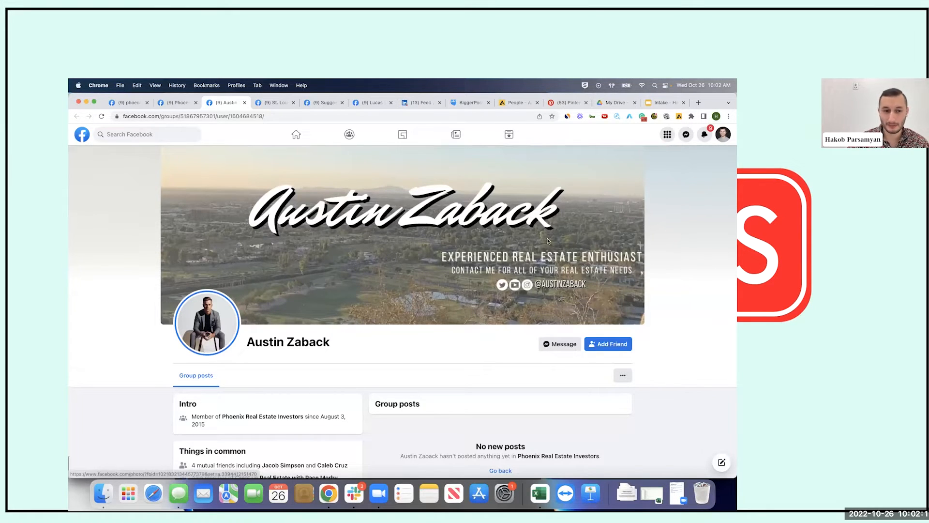
pyautogui.scroll(-2, 536, 270)
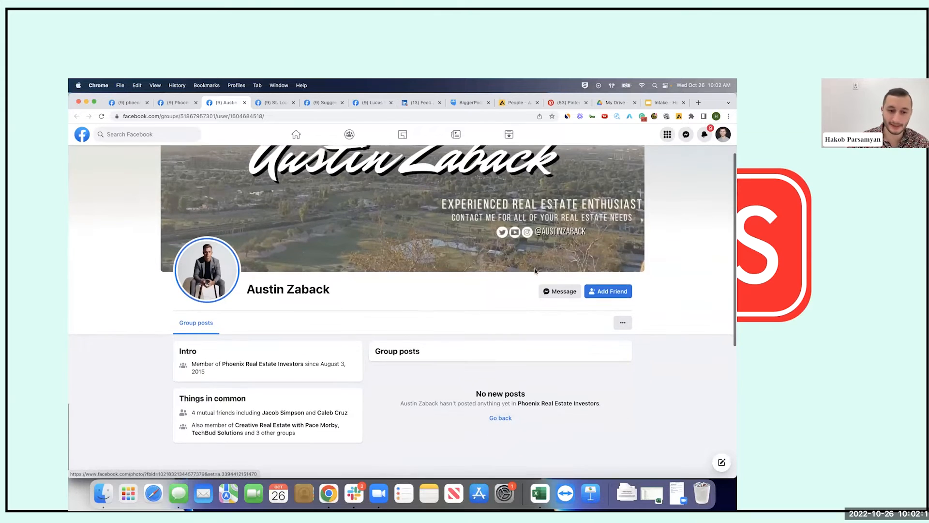
pyautogui.click(623, 322)
pyautogui.click(599, 346)
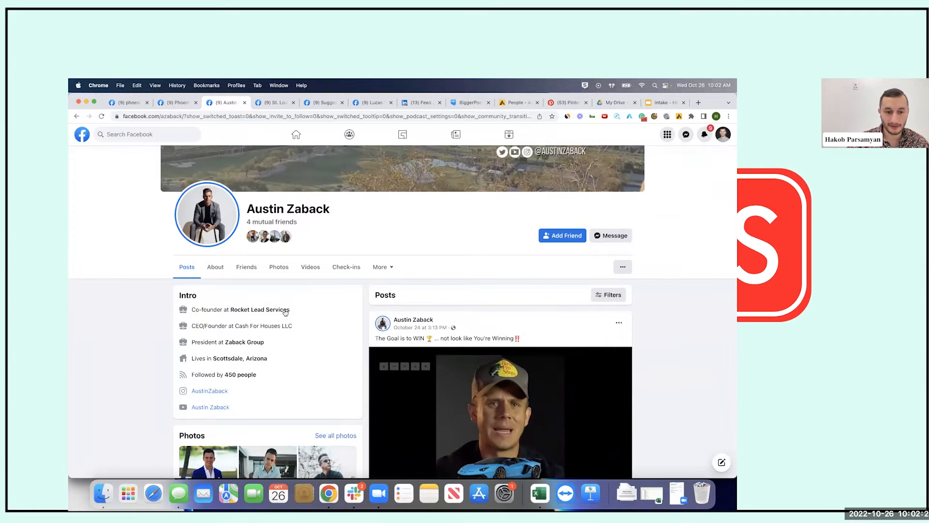
# Highlight his co-founder and CEO/Founder at Cash For Houses LLC intro lines, then add him as a friend
pyautogui.tripleClick(213, 309)
pyautogui.moveTo(191, 326); pyautogui.dragTo(237, 327)
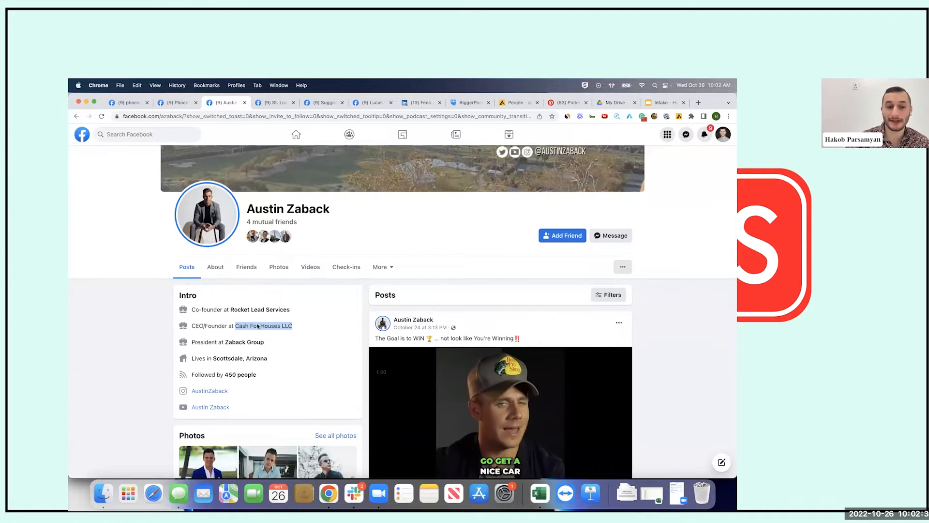
pyautogui.click(255, 327)
pyautogui.moveTo(236, 328); pyautogui.dragTo(302, 326)
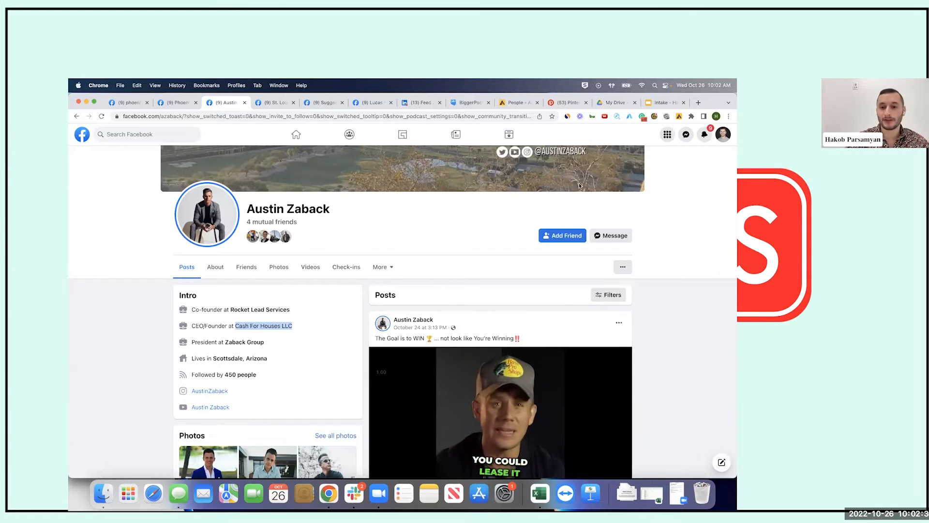
pyautogui.click(565, 235)
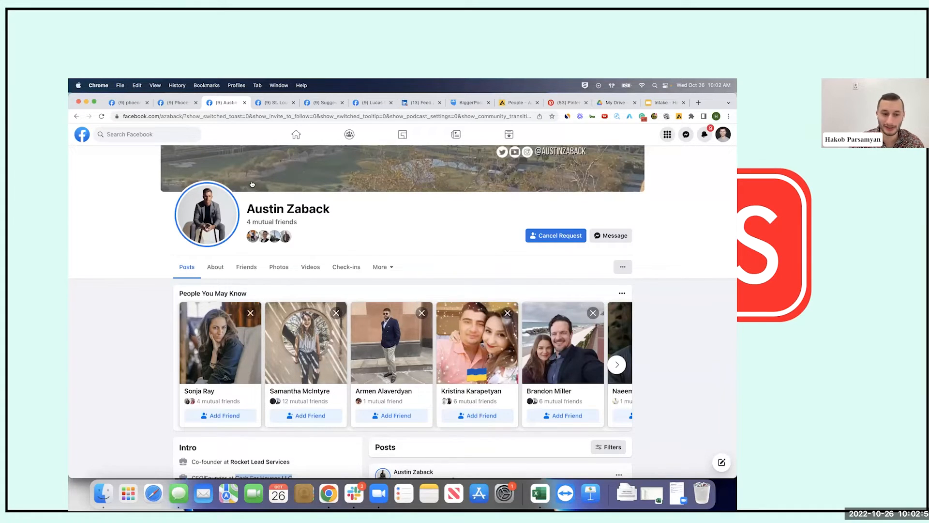
# Scroll the People You May Know carousel to the 23-mutual-friends suggestion and highlight the profile owner's name
pyautogui.hscroll(5, 386, 348)
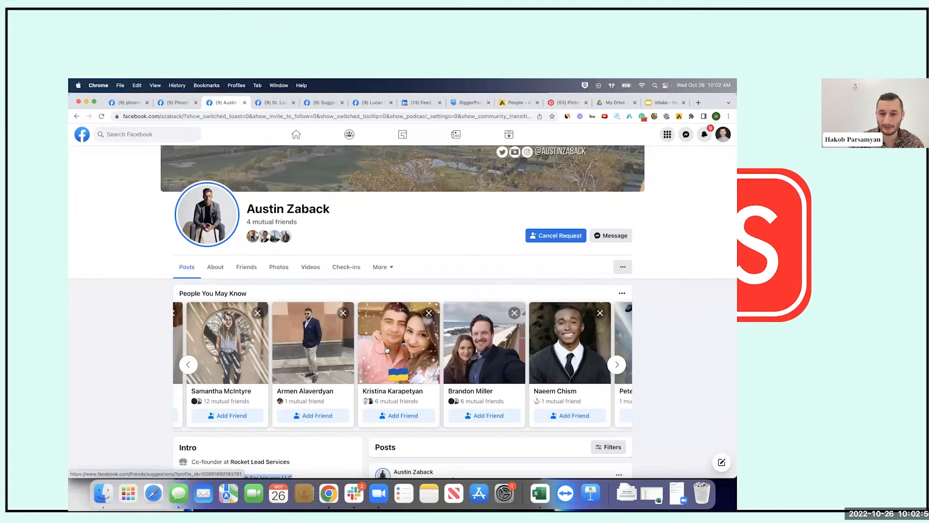
pyautogui.hscroll(2, 386, 349)
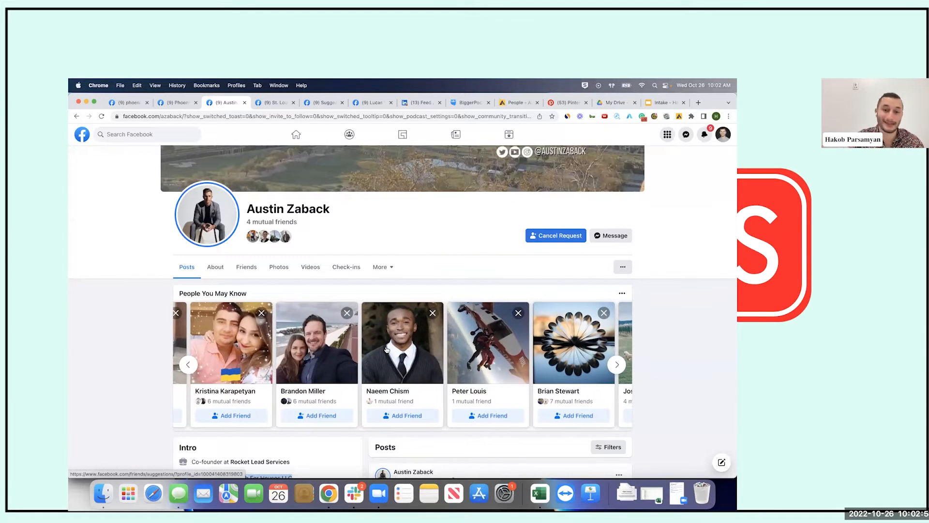
pyautogui.hscroll(5, 386, 348)
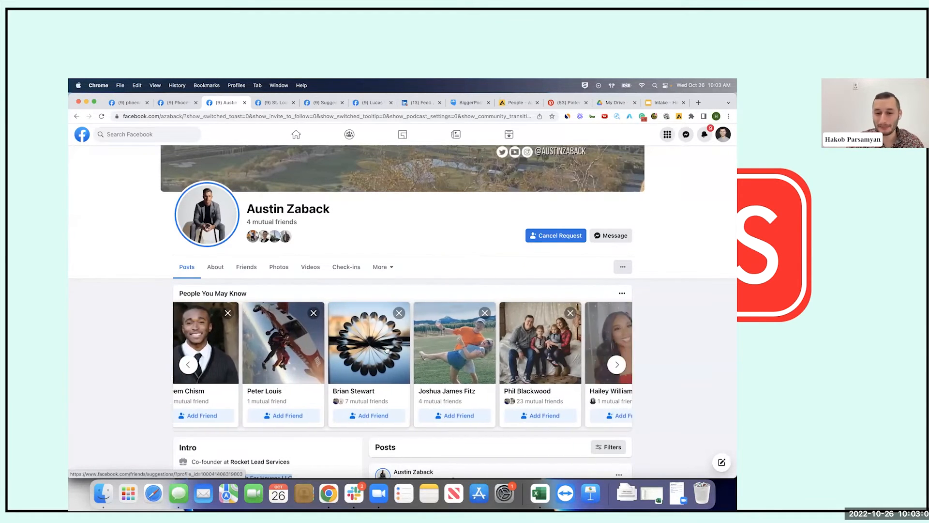
pyautogui.hscroll(1, 387, 350)
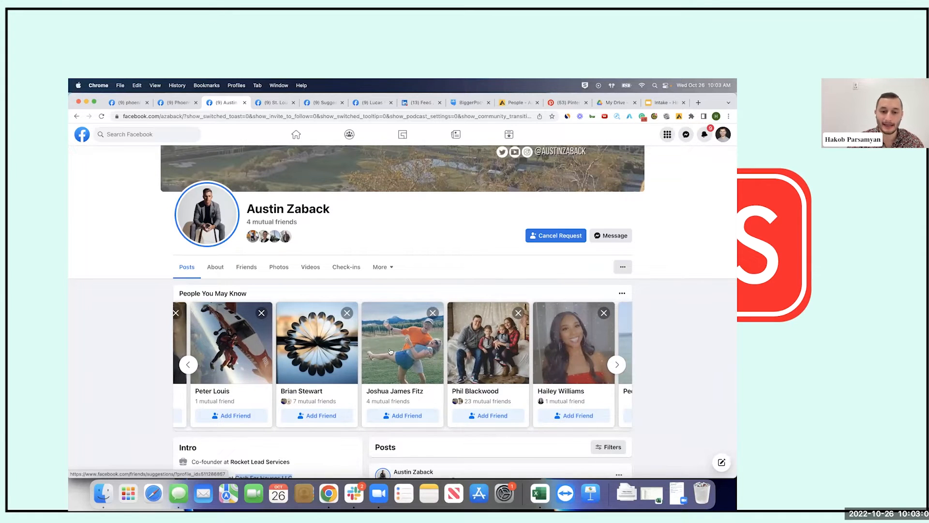
pyautogui.hscroll(4, 390, 351)
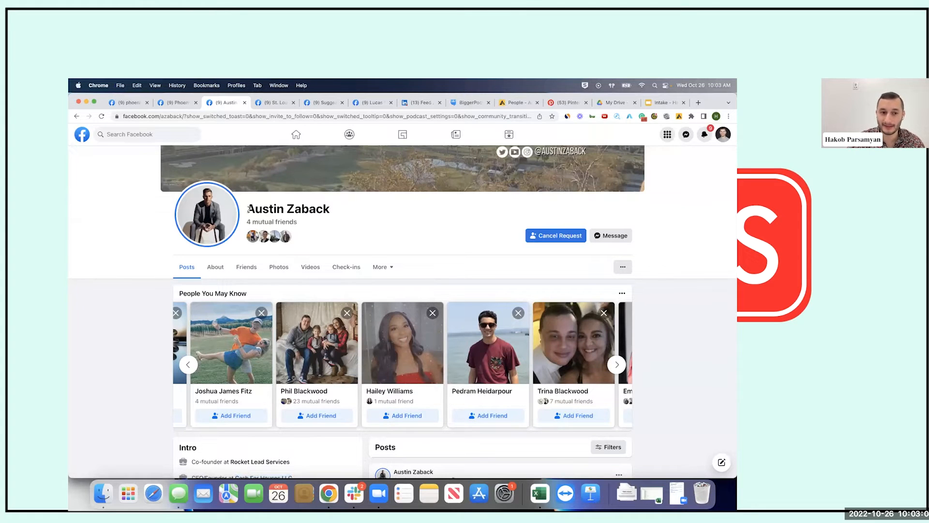
pyautogui.moveTo(249, 208); pyautogui.dragTo(341, 214)
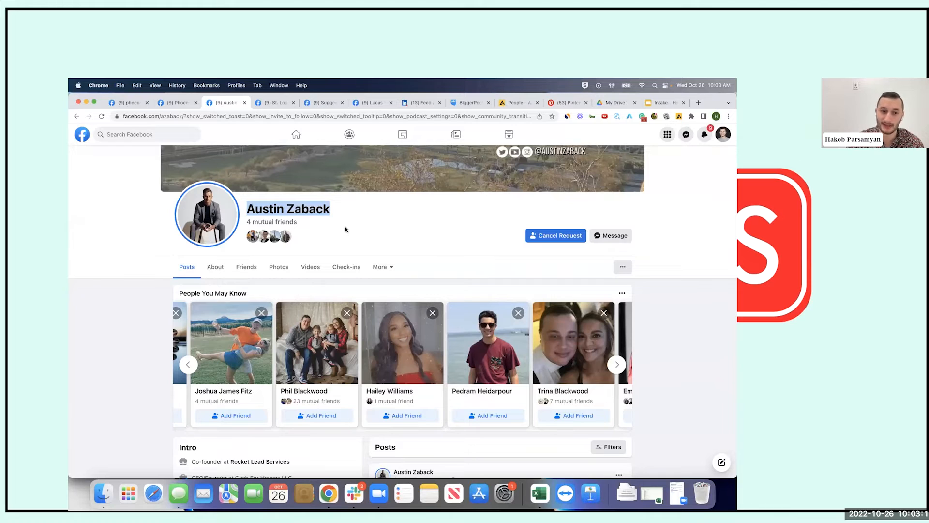
pyautogui.click(317, 298)
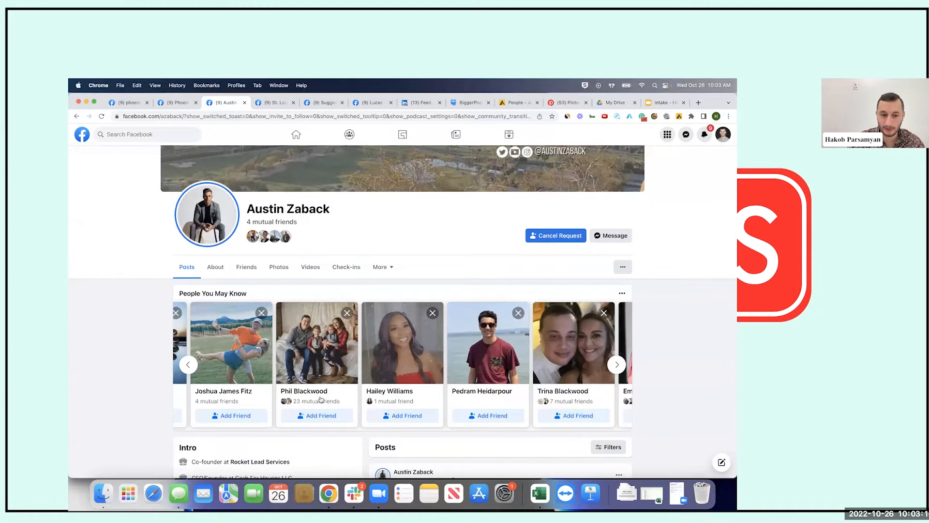
# Open the 23-mutual-friends suggestion in a new tab and note the Real Estate Agent/Salesperson job line
pyautogui.keyDown('super'); pyautogui.click(323, 351); pyautogui.keyUp('super')
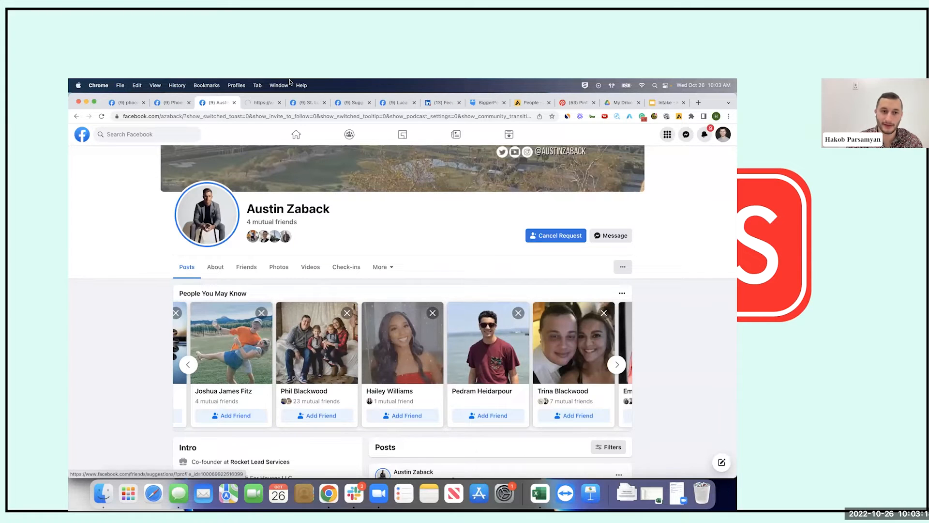
pyautogui.click(256, 102)
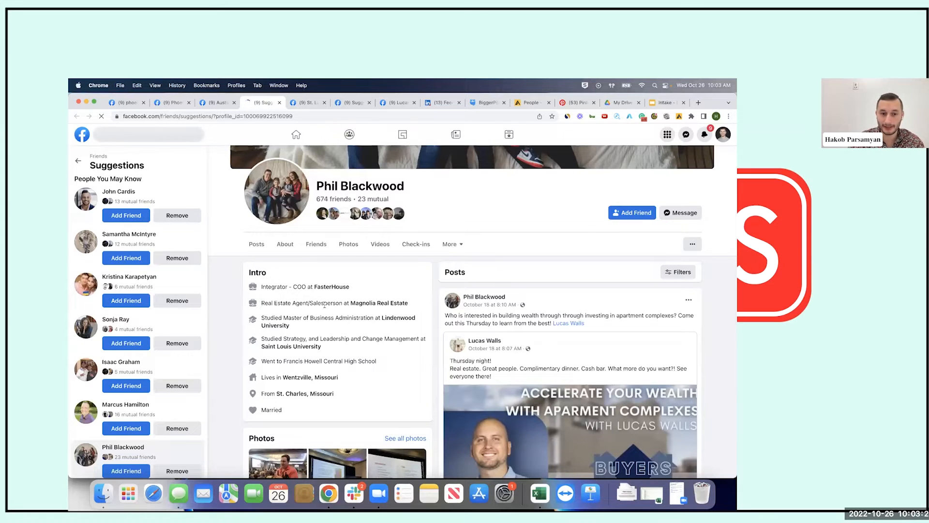
pyautogui.moveTo(261, 303); pyautogui.dragTo(344, 300)
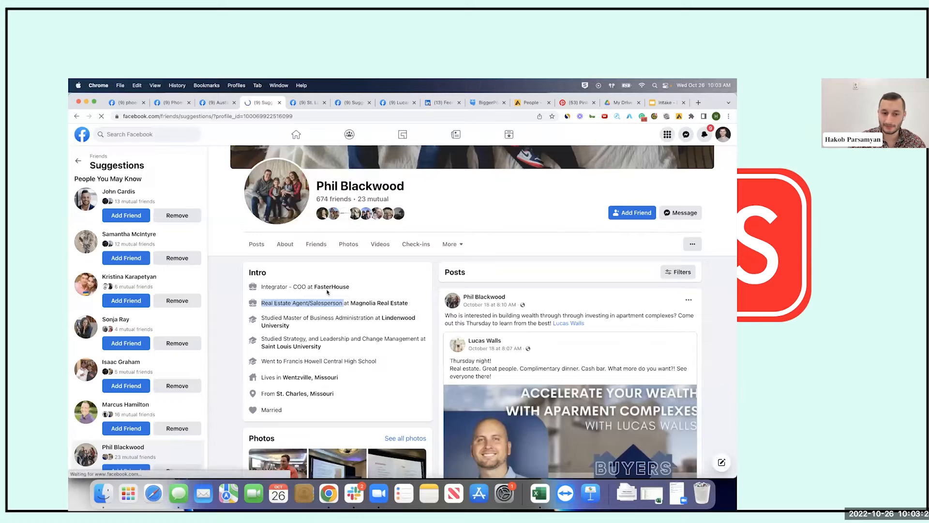
pyautogui.click(274, 280)
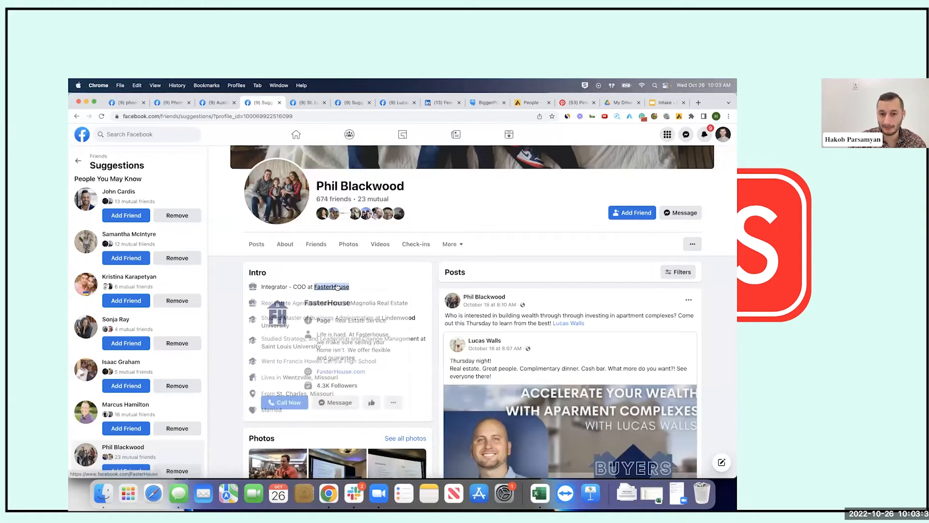
# Review the suggested Wentzville agent's profile and send them a friend request
pyautogui.scroll(-1, 533, 334)
pyautogui.scroll(-10, 533, 334)
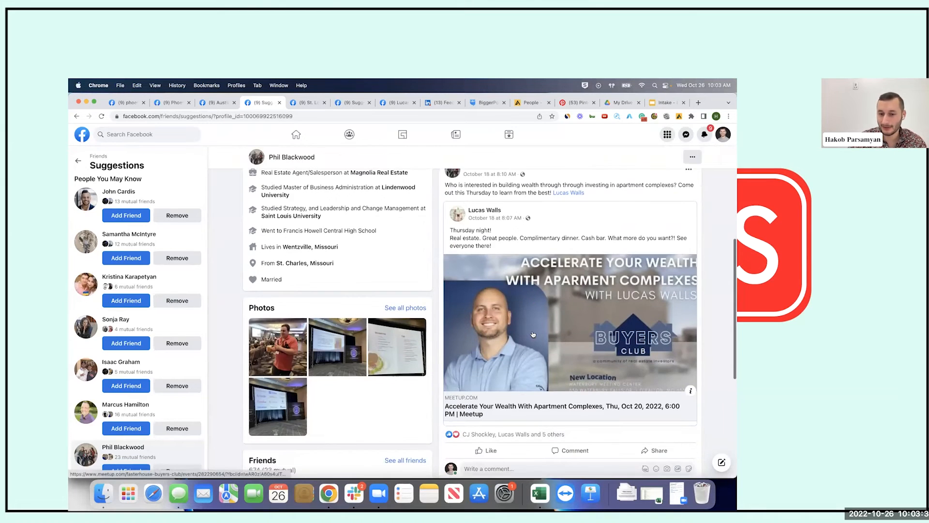
pyautogui.scroll(6, 532, 334)
pyautogui.scroll(5, 533, 334)
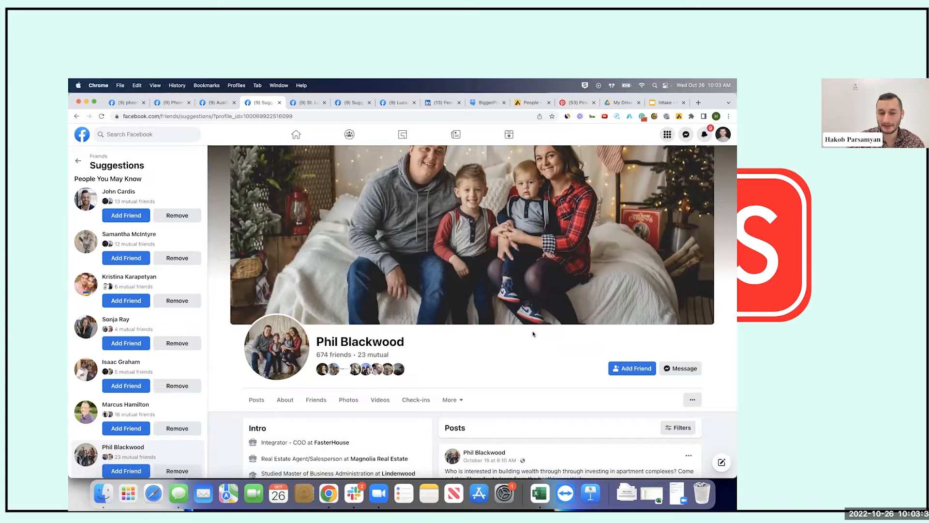
pyautogui.click(634, 369)
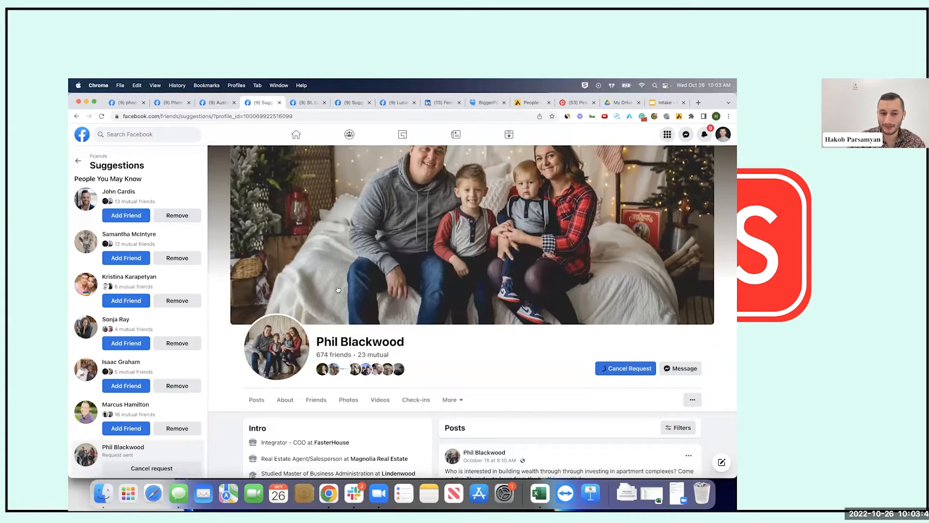
pyautogui.scroll(-1, 449, 259)
pyautogui.scroll(-5, 449, 259)
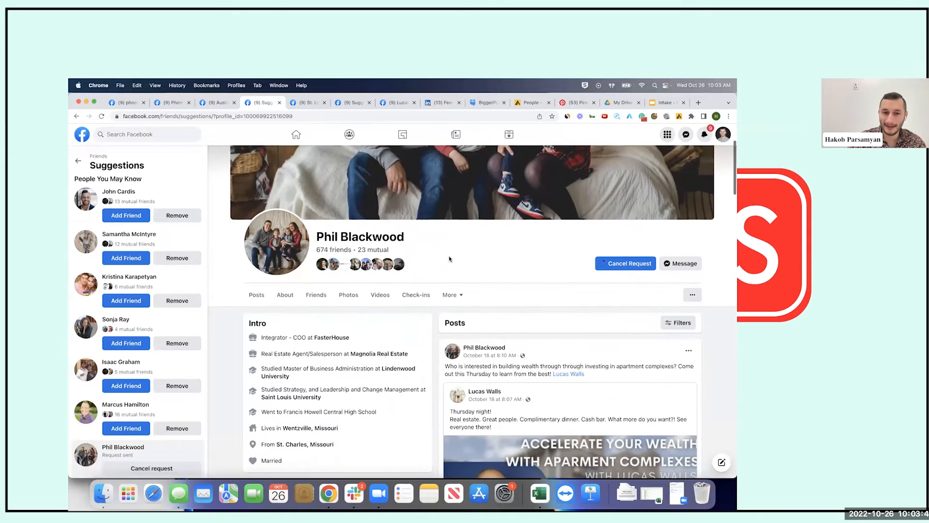
pyautogui.scroll(2, 449, 266)
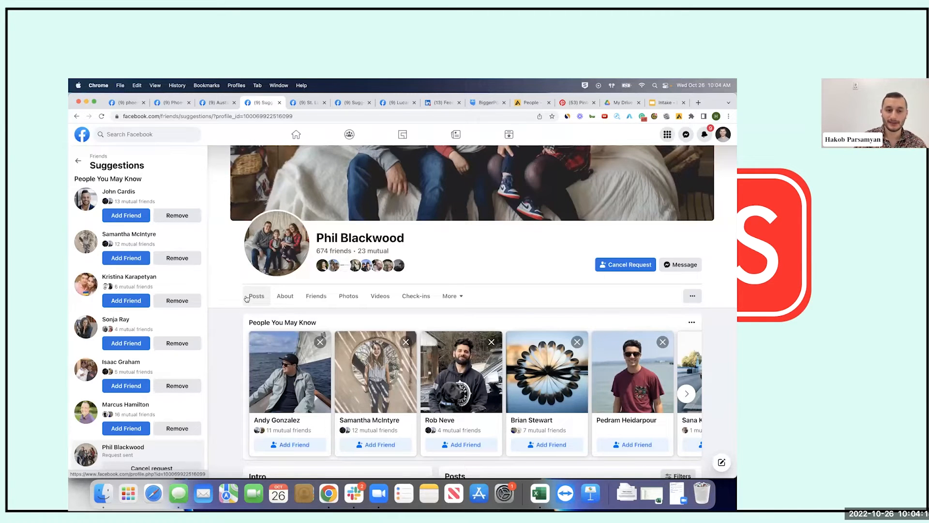
pyautogui.click(171, 103)
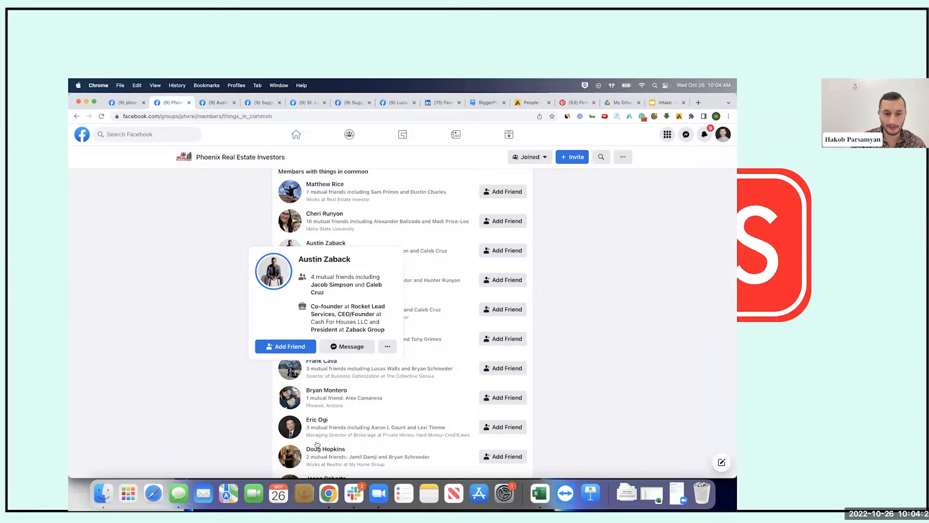
pyautogui.scroll(-5, 317, 444)
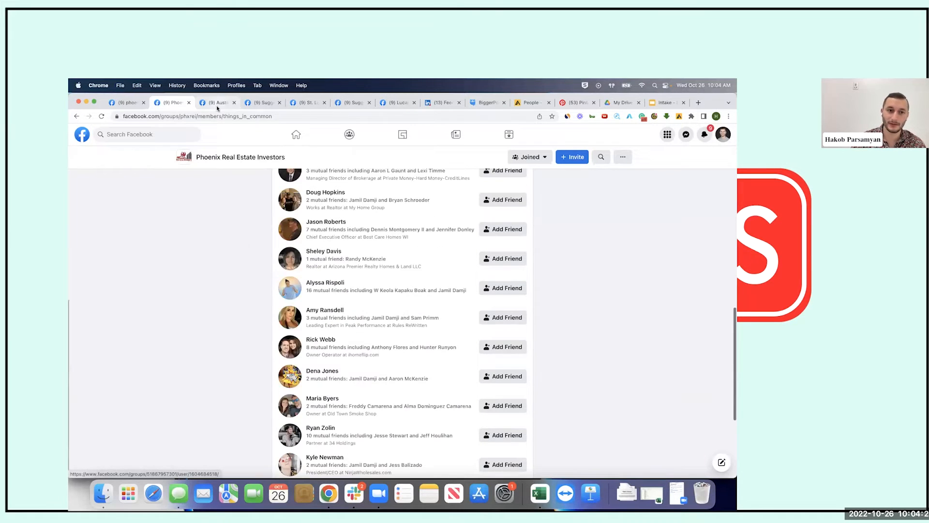
pyautogui.click(218, 105)
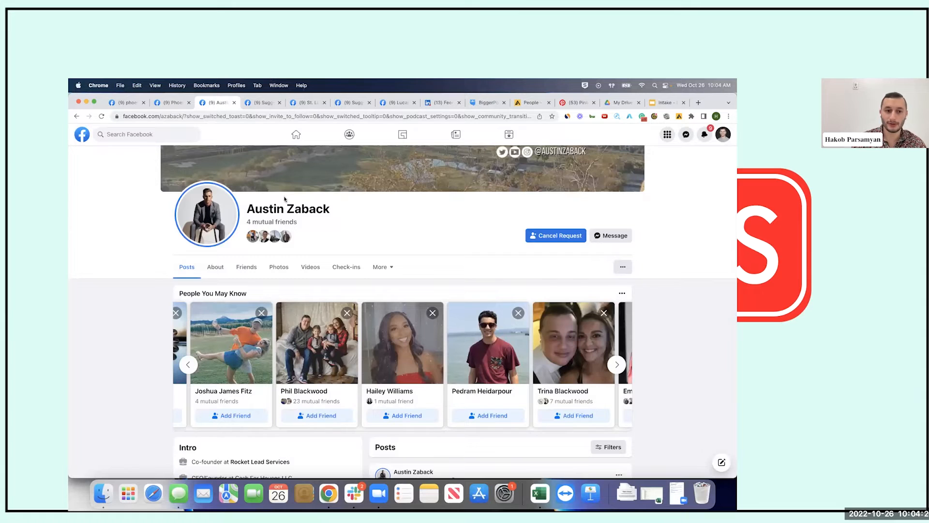
pyautogui.click(260, 105)
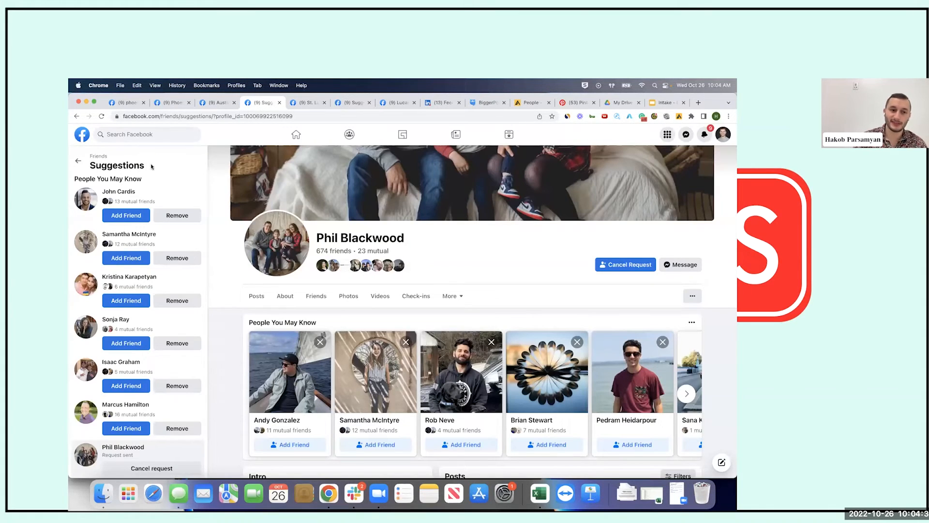
pyautogui.doubleClick(117, 165)
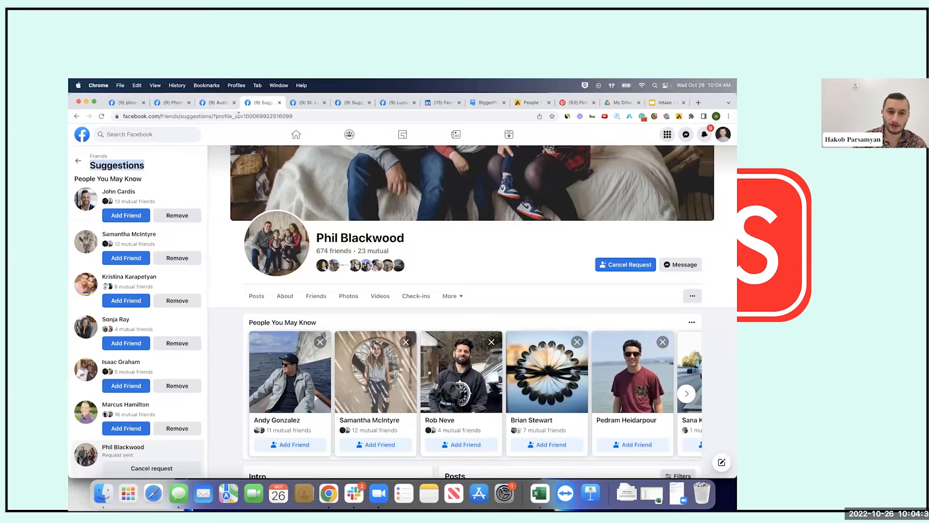
pyautogui.click(159, 116)
pyautogui.moveTo(192, 117); pyautogui.dragTo(218, 118)
pyautogui.click(247, 117)
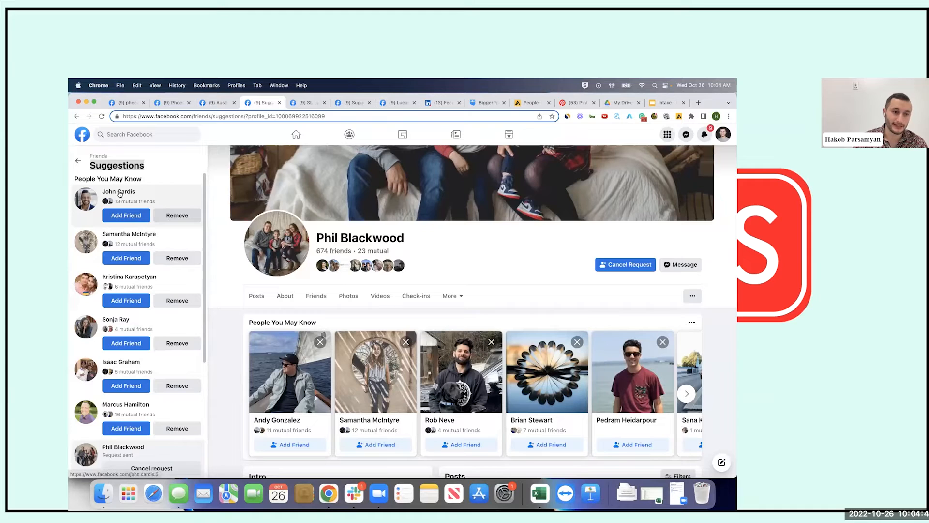
# Open the top suggested person's profile and read it, noting the former sales director job line
pyautogui.click(170, 194)
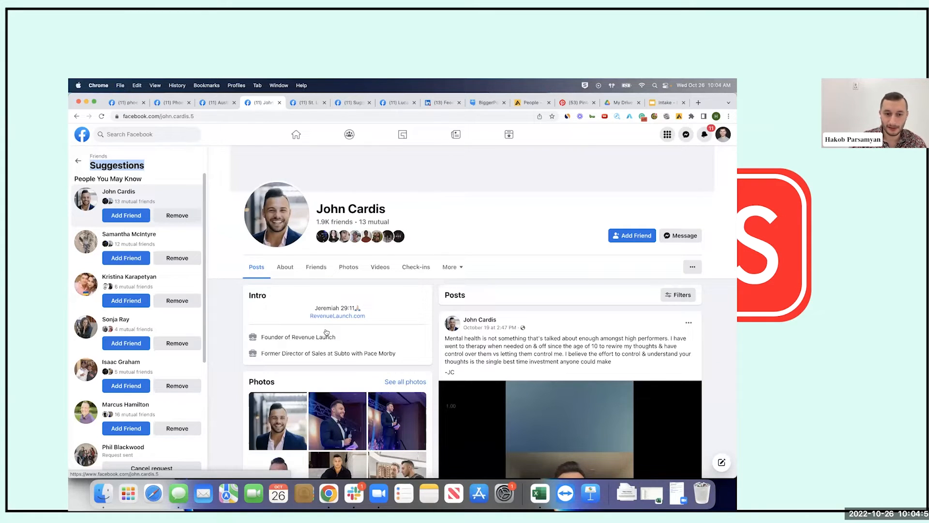
pyautogui.moveTo(336, 337); pyautogui.dragTo(396, 354)
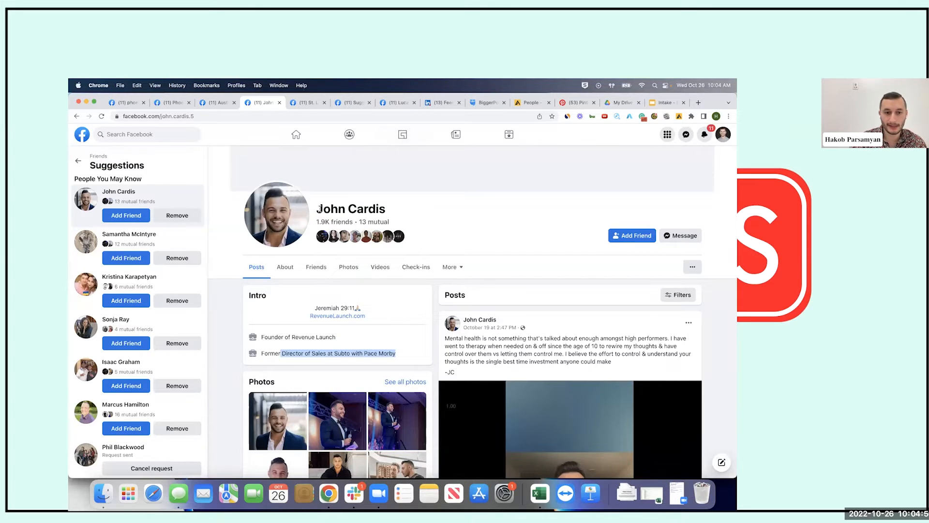
pyautogui.click(319, 209)
pyautogui.scroll(-2, 444, 323)
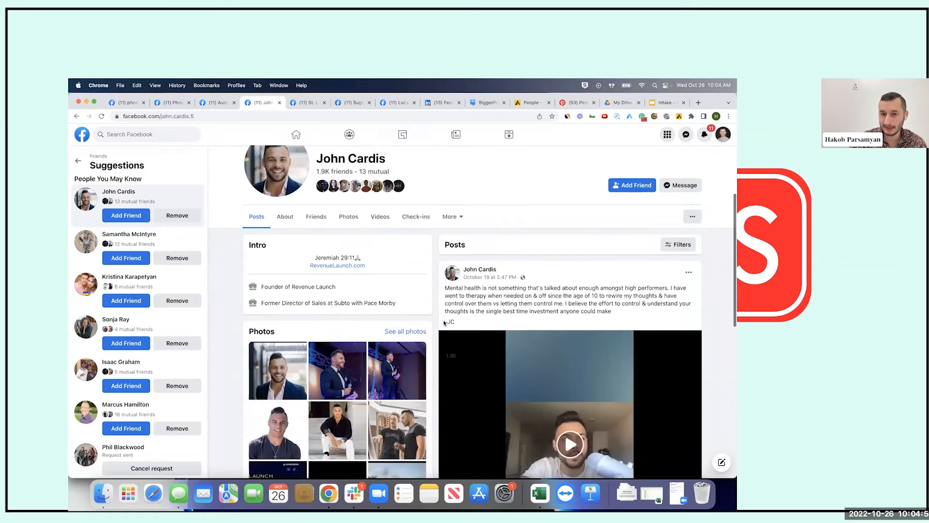
pyautogui.scroll(-7, 444, 323)
pyautogui.scroll(6, 444, 323)
pyautogui.scroll(-4, 444, 324)
pyautogui.scroll(-5, 444, 323)
pyautogui.scroll(9, 344, 249)
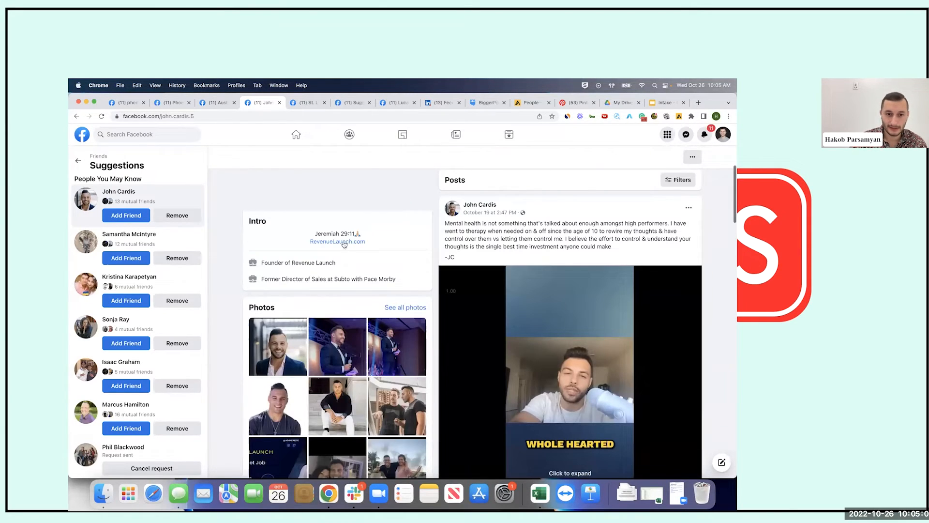
pyautogui.scroll(-1, 348, 227)
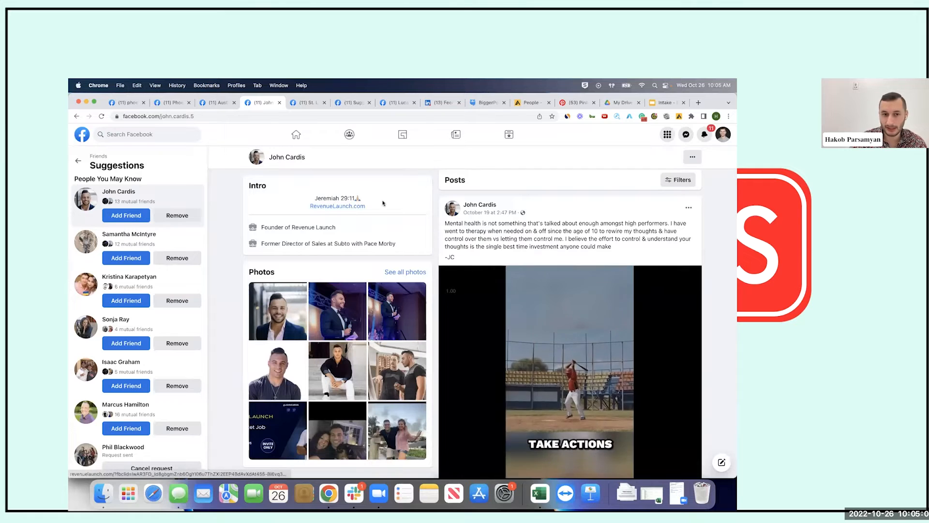
pyautogui.scroll(5, 383, 203)
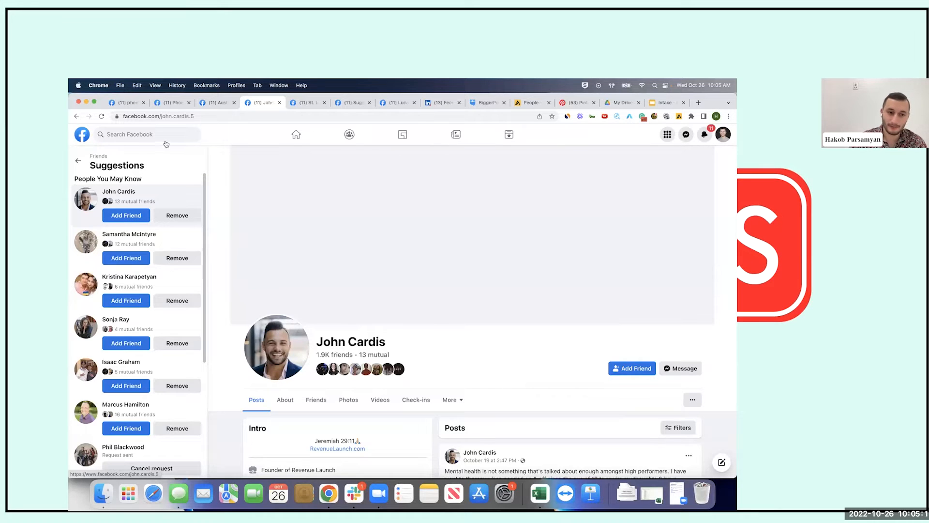
pyautogui.scroll(-3, 152, 278)
pyautogui.scroll(-2, 152, 345)
pyautogui.scroll(5, 176, 321)
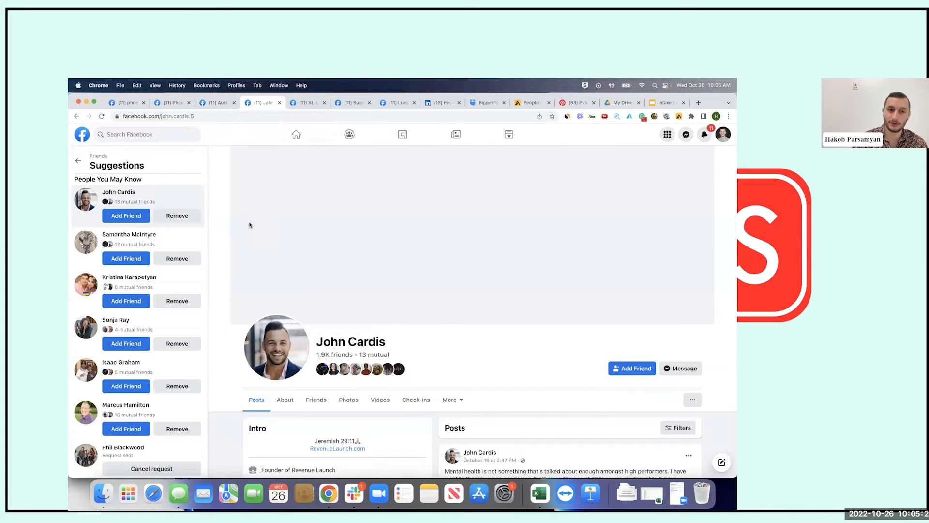
# Switch between open tabs, then open the tab showing another profile's friends list
pyautogui.press('super+2')
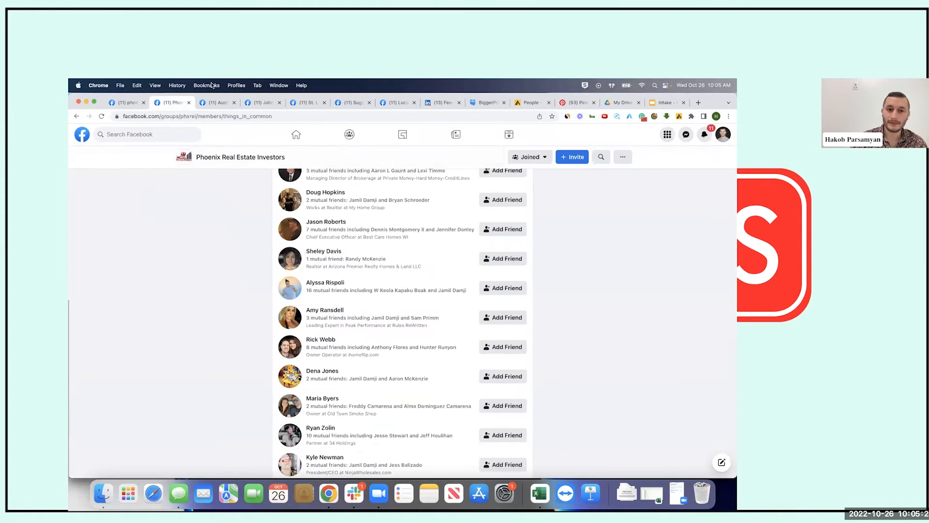
pyautogui.click(213, 103)
pyautogui.click(265, 103)
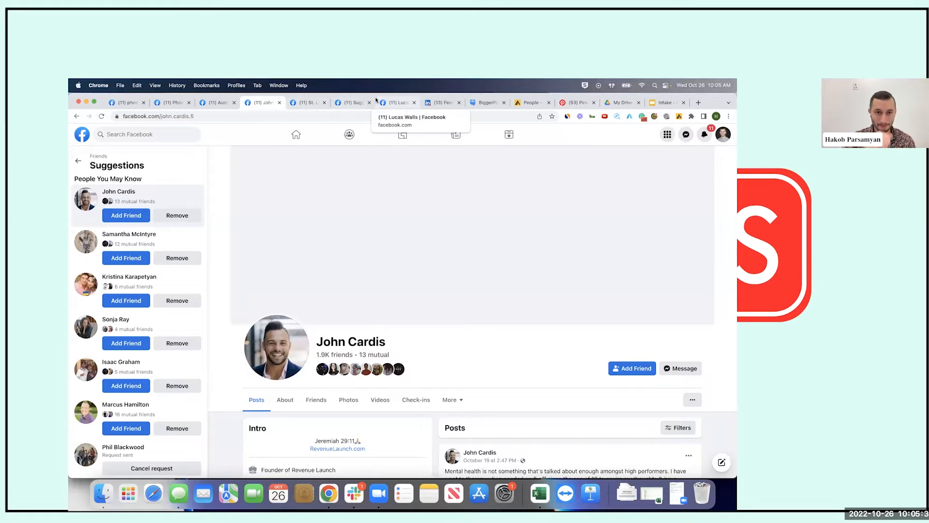
pyautogui.click(390, 104)
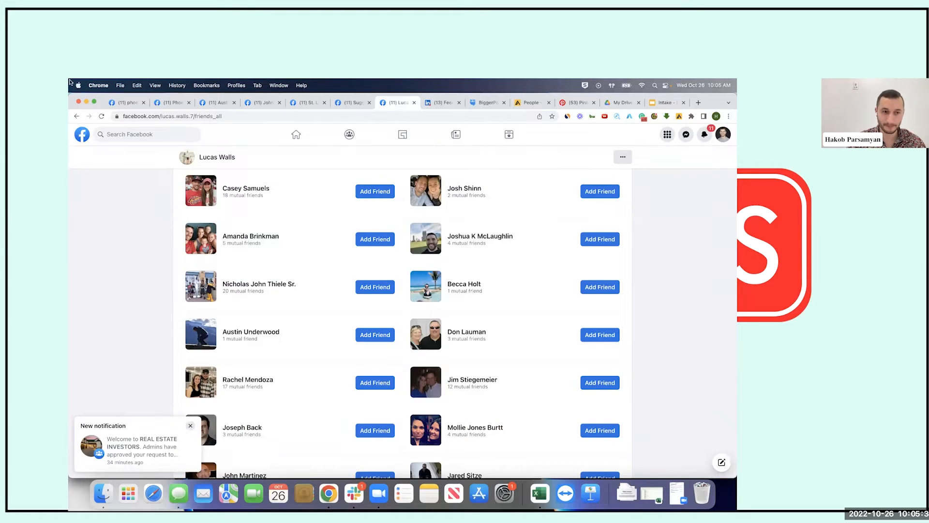
# Scroll through the profile's Friends list, highlighting the profile owner's name along the way
pyautogui.scroll(-10, 315, 201)
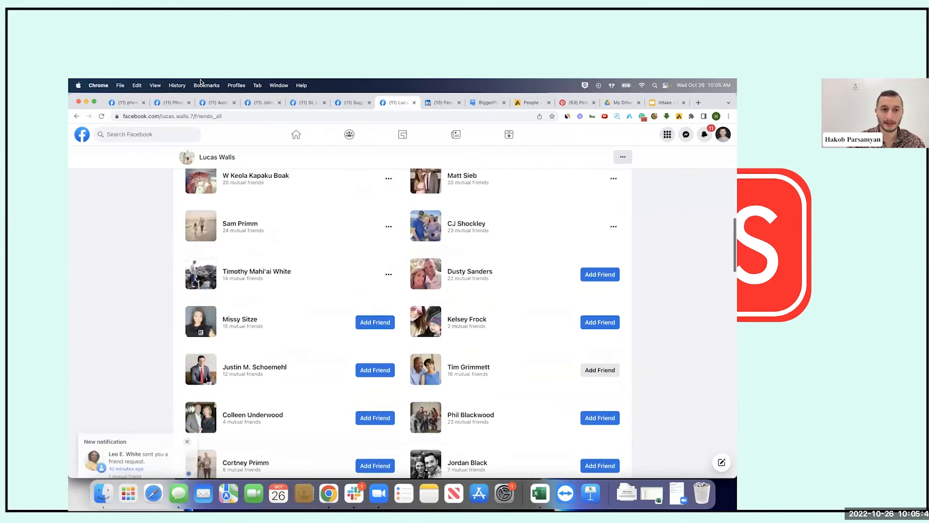
pyautogui.scroll(10, 285, 204)
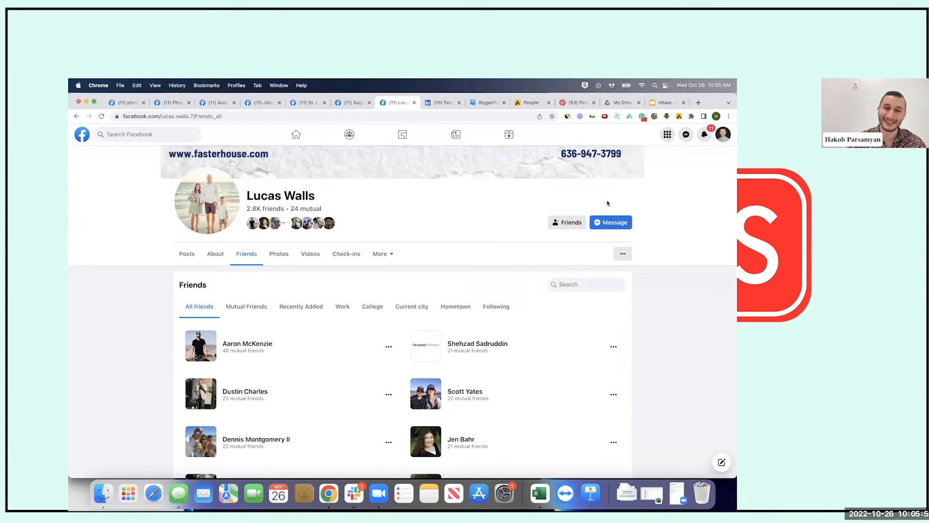
pyautogui.moveTo(318, 196); pyautogui.dragTo(161, 179)
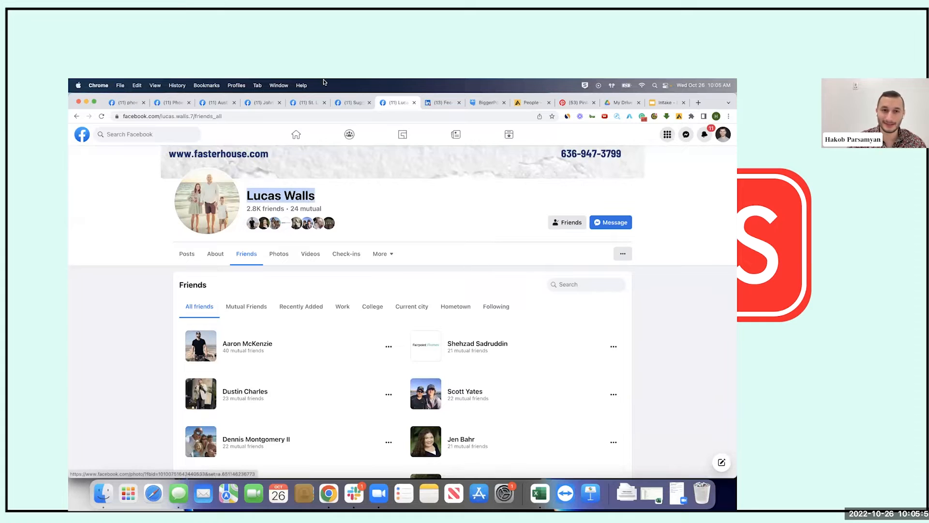
pyautogui.click(320, 200)
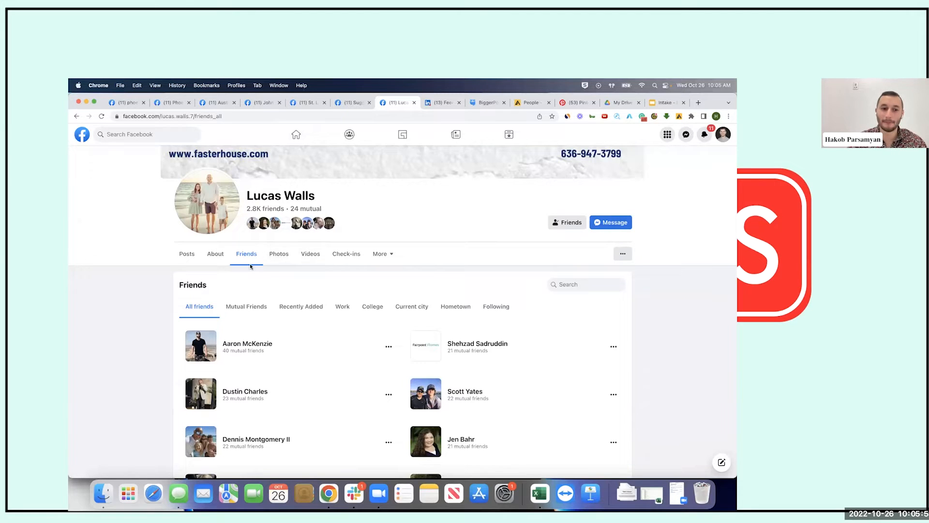
pyautogui.scroll(-3, 389, 352)
pyautogui.scroll(-10, 389, 352)
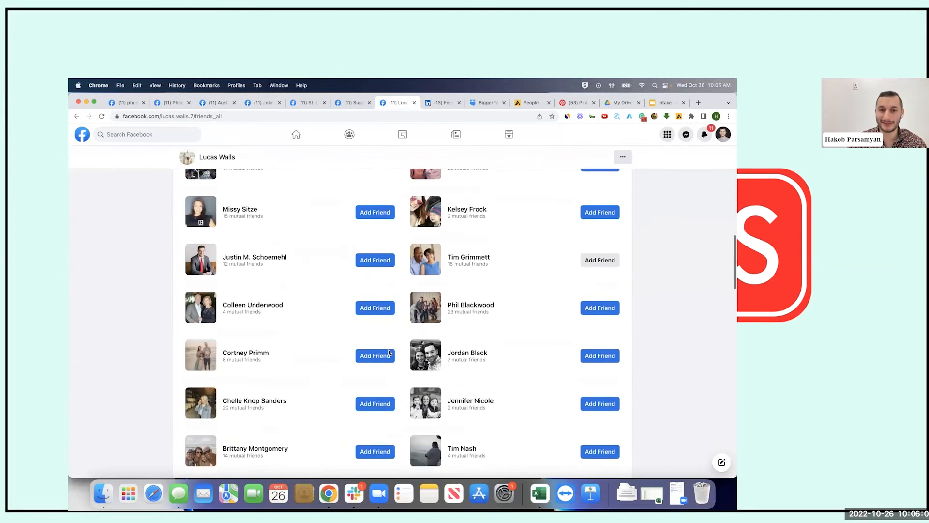
pyautogui.scroll(1, 389, 352)
pyautogui.scroll(2, 259, 177)
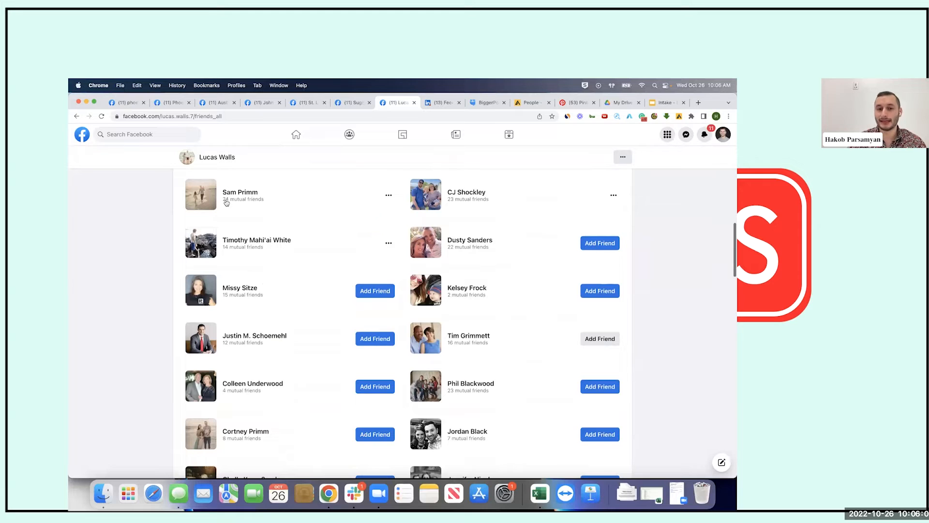
# Preview the profile cards of several people further down the Friends list
pyautogui.moveTo(226, 203)
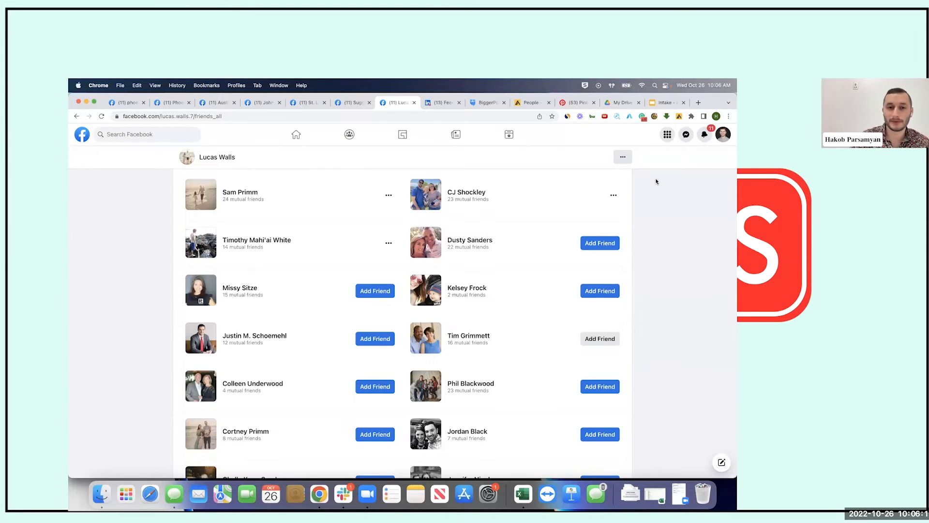
pyautogui.scroll(-2, 396, 265)
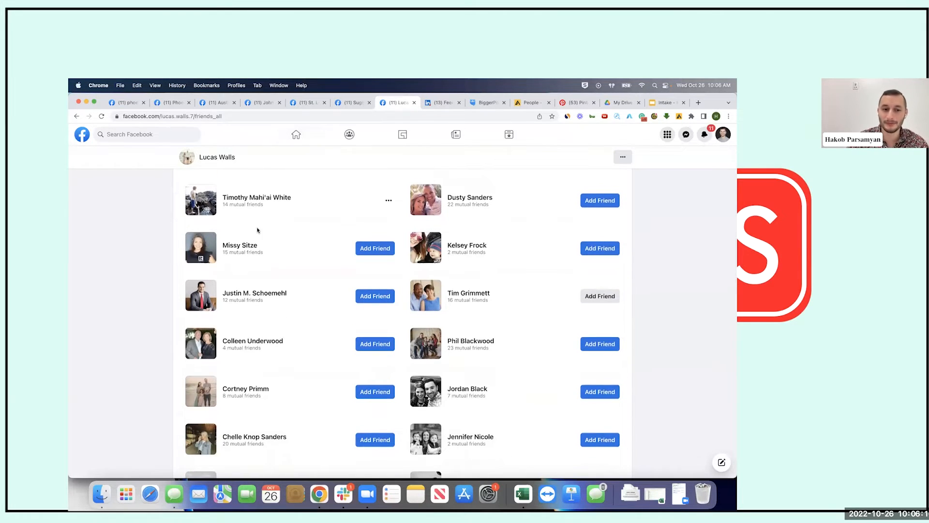
pyautogui.moveTo(245, 247)
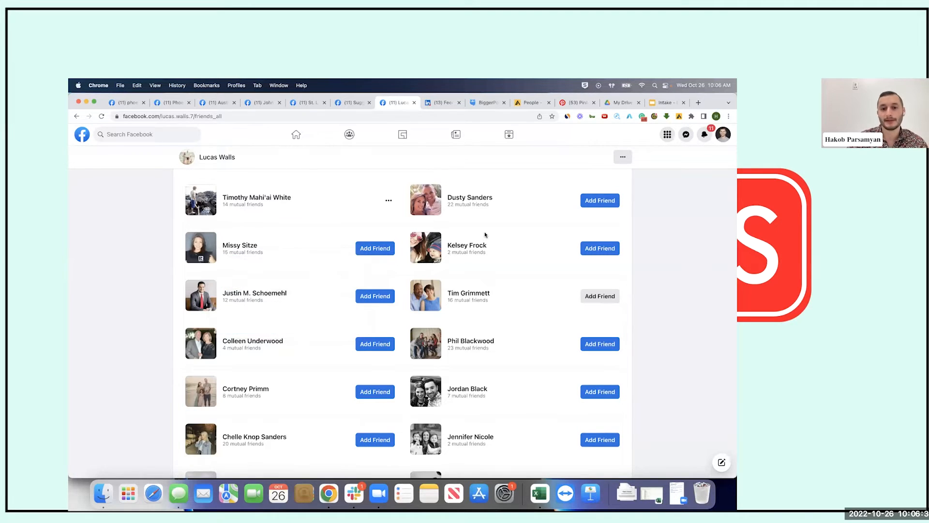
pyautogui.moveTo(465, 244)
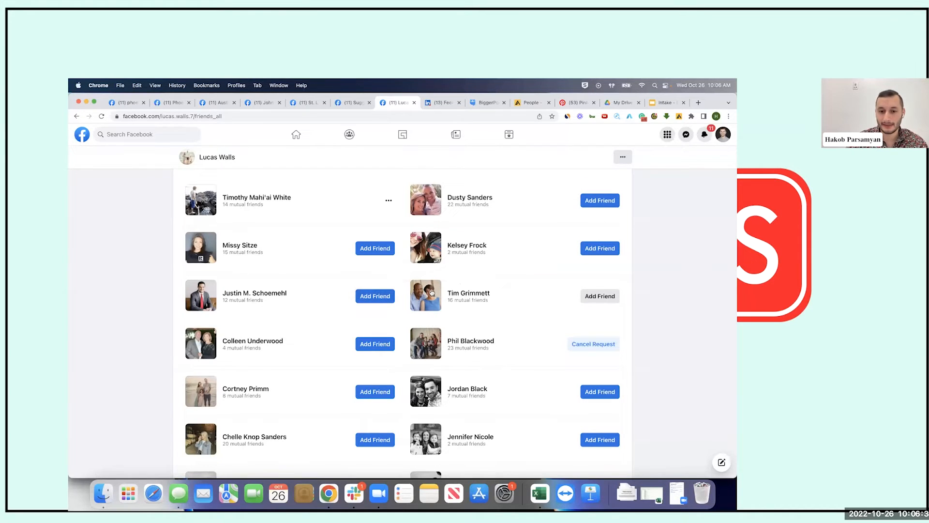
pyautogui.moveTo(432, 292)
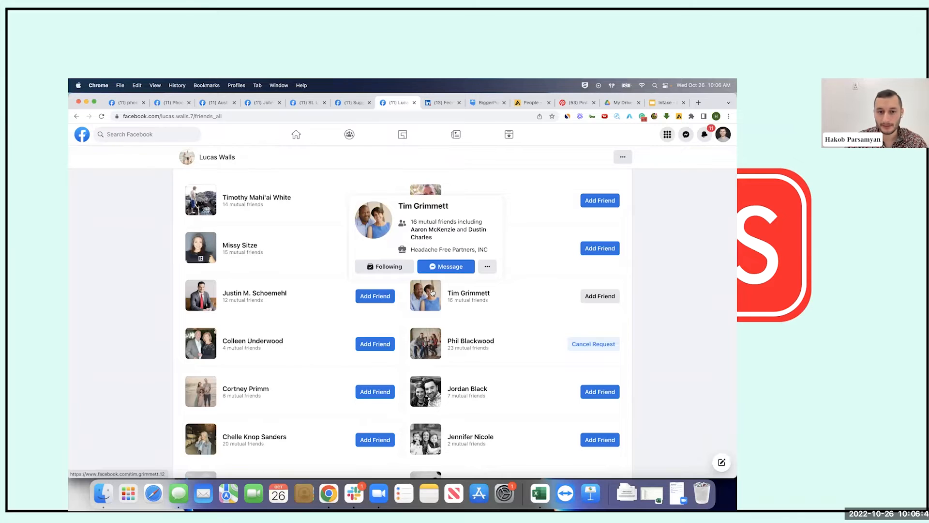
# Open the 16-mutual-friend life coach's profile in a new tab, read it, then return to the Friends list
pyautogui.keyDown('super'); pyautogui.click(431, 292); pyautogui.keyUp('super')
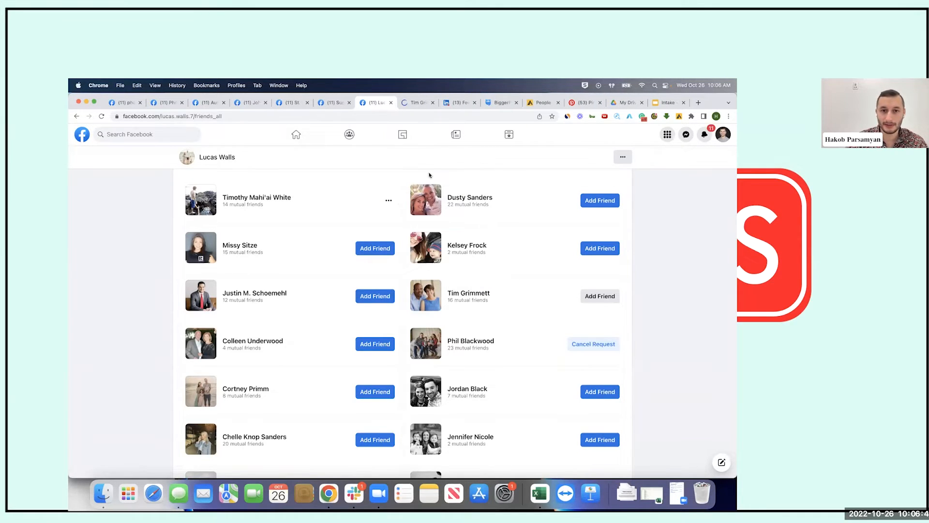
pyautogui.hotkey('ctrl', 'Tab')
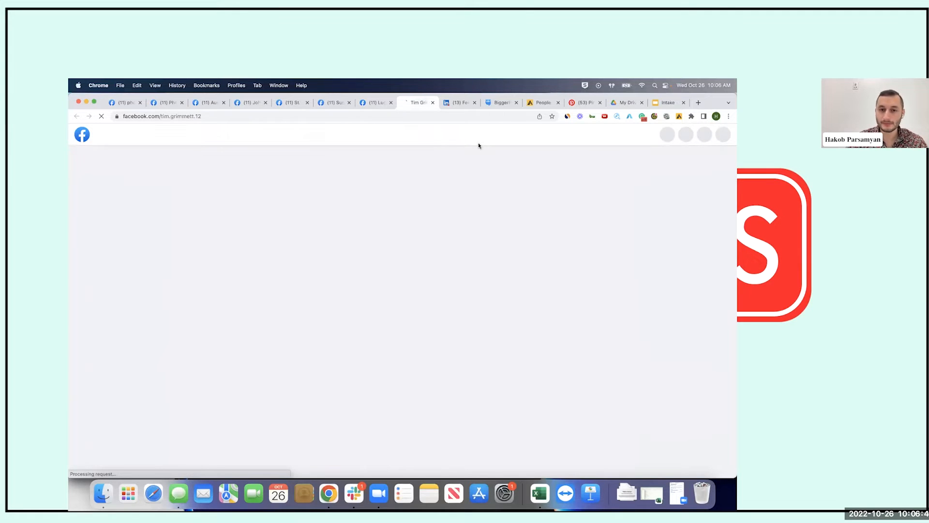
pyautogui.scroll(-3, 309, 329)
pyautogui.scroll(-3, 310, 329)
pyautogui.scroll(3, 198, 193)
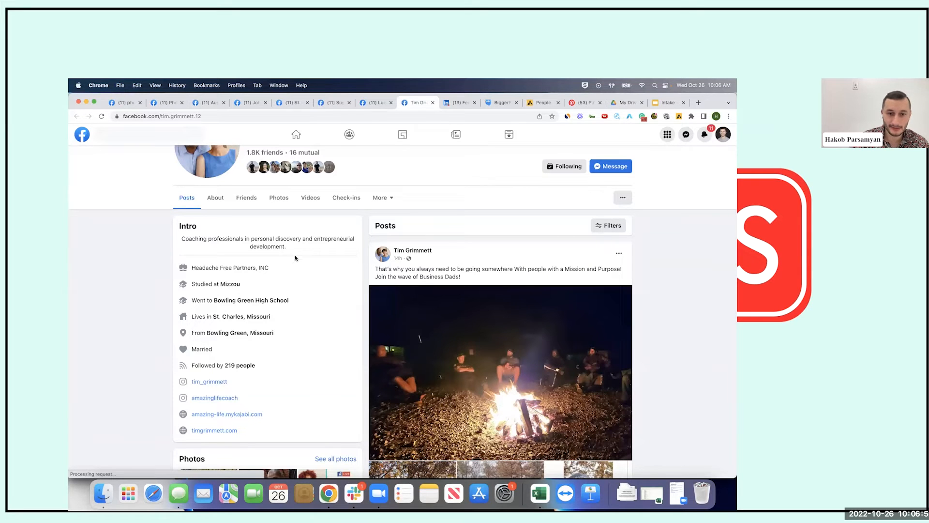
pyautogui.scroll(-10, 394, 308)
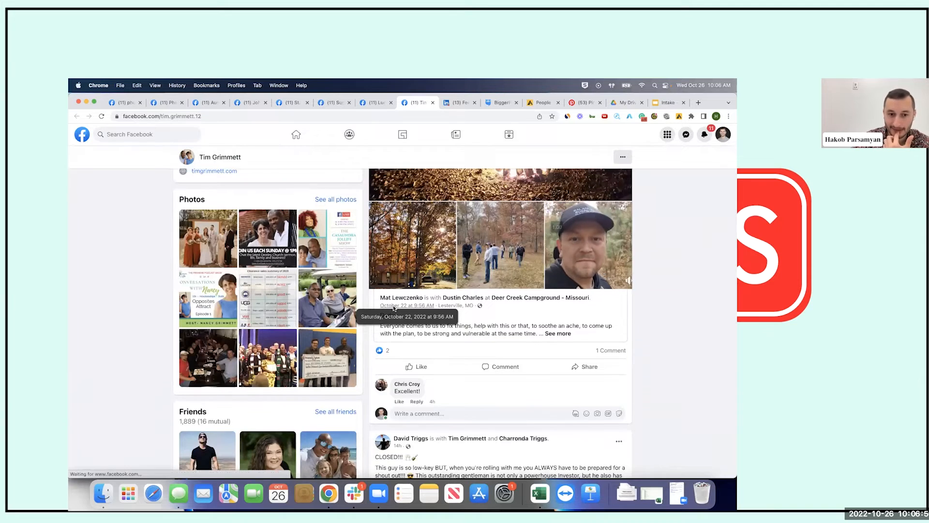
pyautogui.scroll(-3, 339, 251)
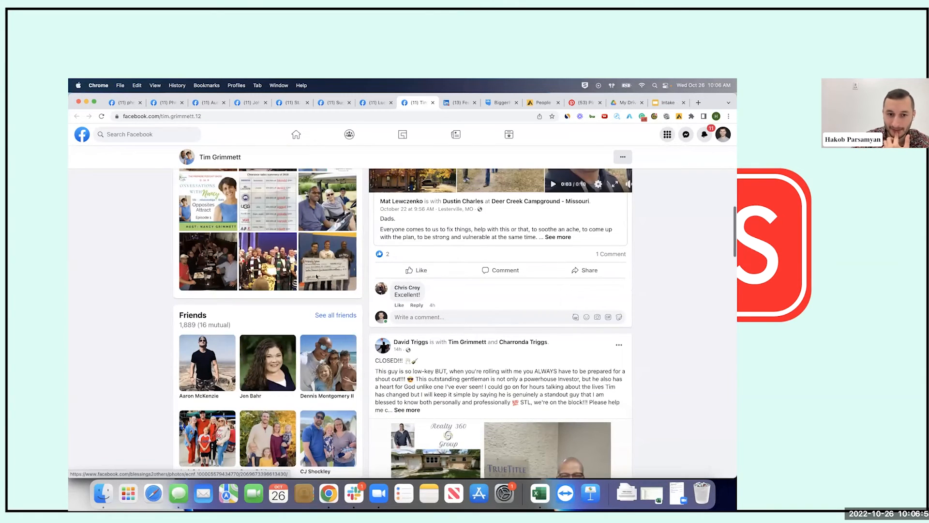
pyautogui.scroll(-3, 426, 332)
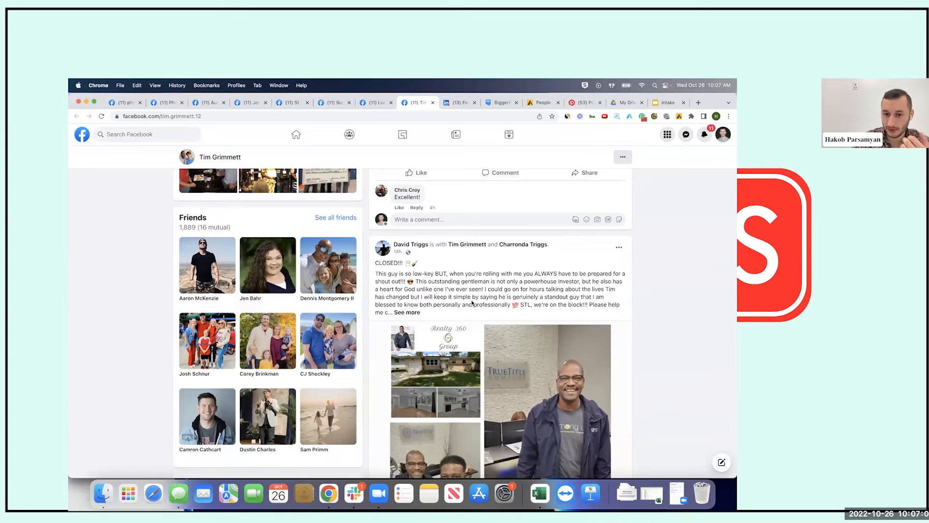
pyautogui.scroll(-3, 426, 291)
pyautogui.scroll(1, 513, 186)
pyautogui.scroll(10, 513, 186)
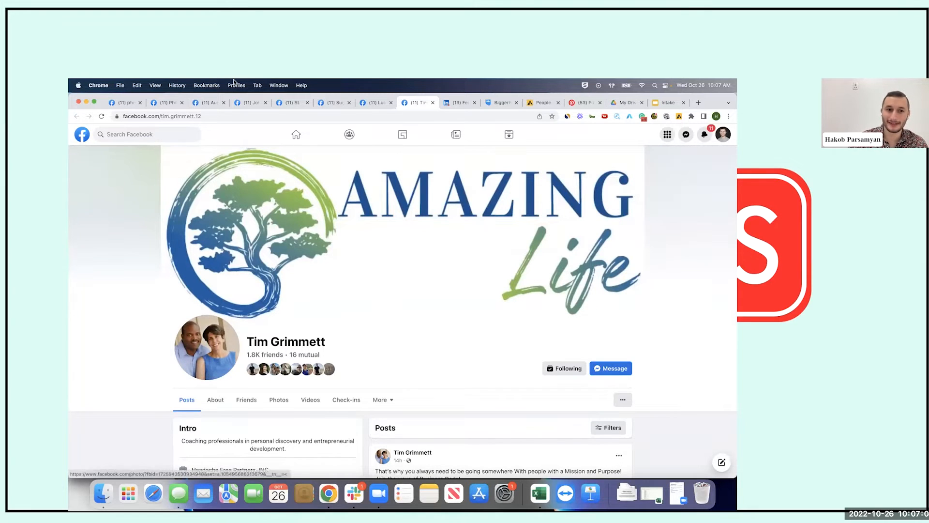
pyautogui.click(377, 103)
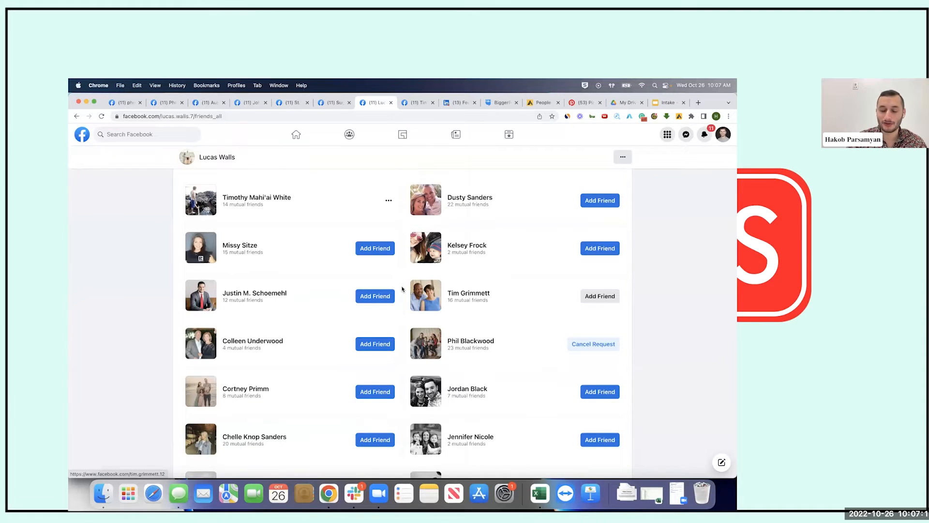
pyautogui.scroll(-5, 393, 163)
pyautogui.scroll(-1, 415, 326)
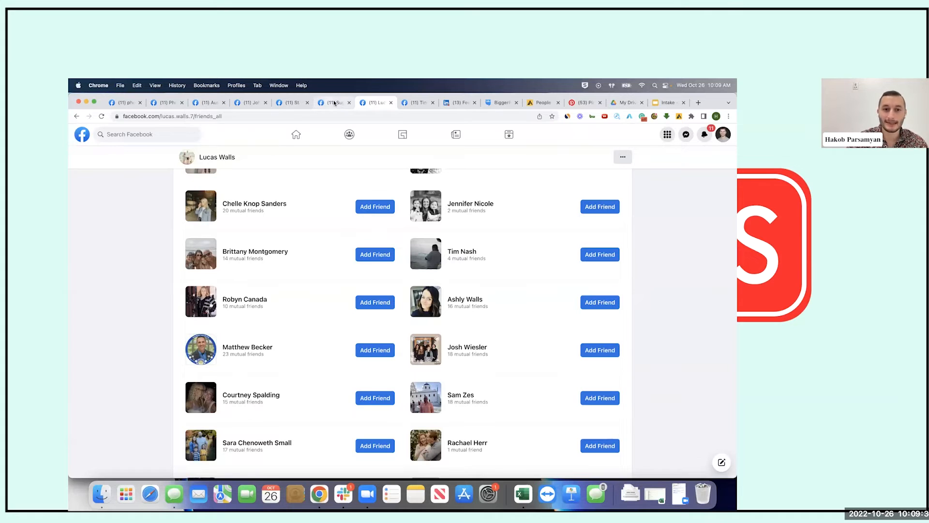
pyautogui.click(286, 104)
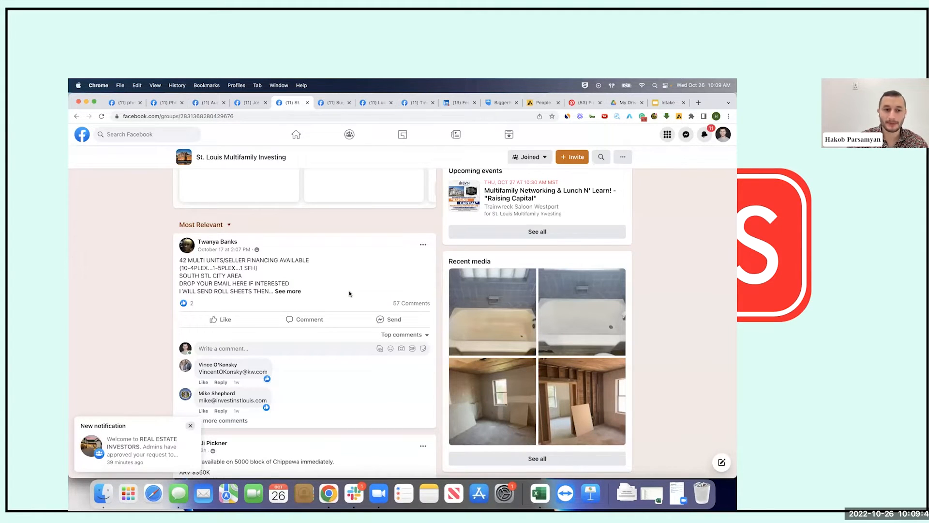
# Expand the 42 MULTI UNITS/SELLER FINANCING post to read its full text
pyautogui.scroll(-1, 350, 293)
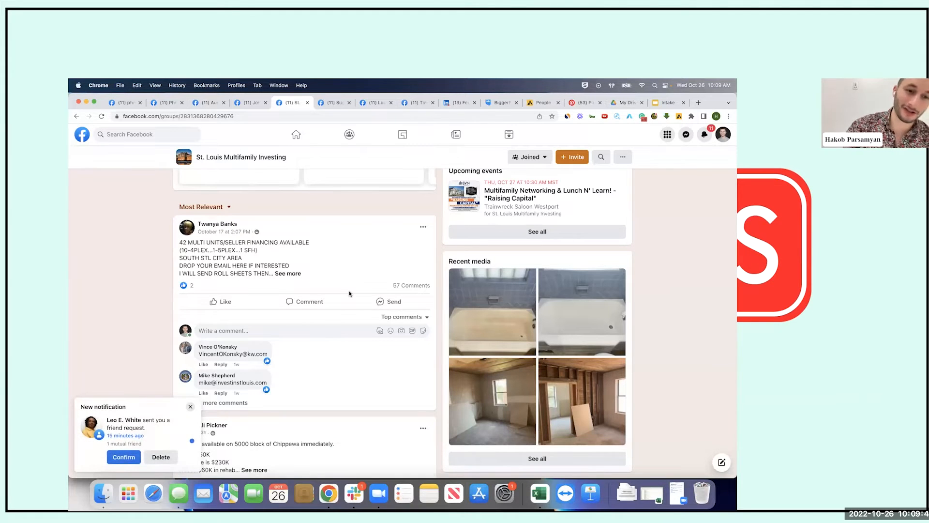
pyautogui.scroll(4, 349, 293)
pyautogui.scroll(-4, 349, 293)
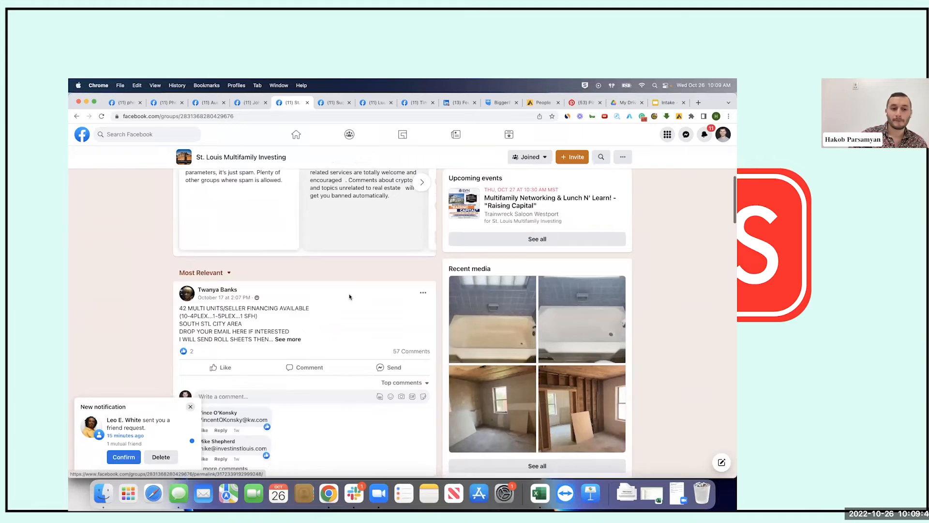
pyautogui.moveTo(178, 237); pyautogui.dragTo(279, 238)
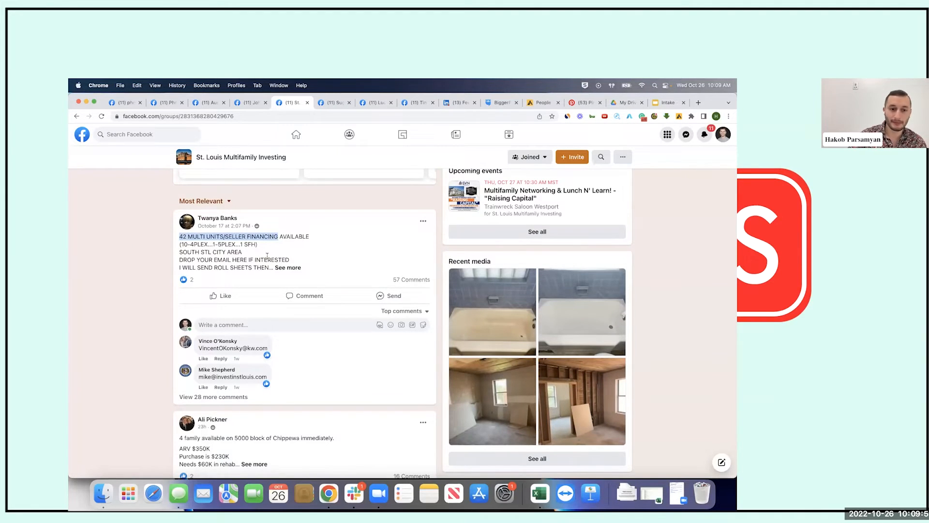
pyautogui.click(283, 267)
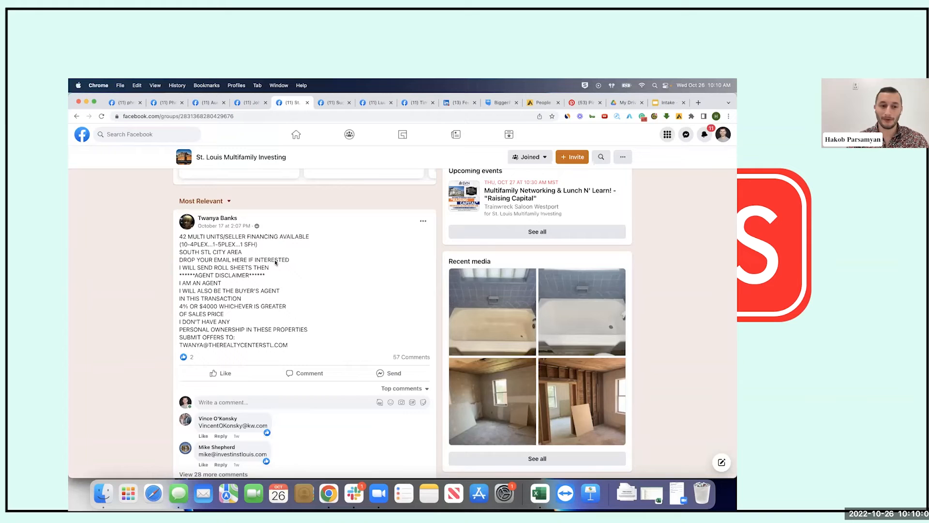
# Start a new post in the St. Louis Multifamily Investing group
pyautogui.scroll(10, 274, 260)
pyautogui.scroll(-3, 274, 261)
pyautogui.scroll(2, 286, 271)
pyautogui.click(286, 271)
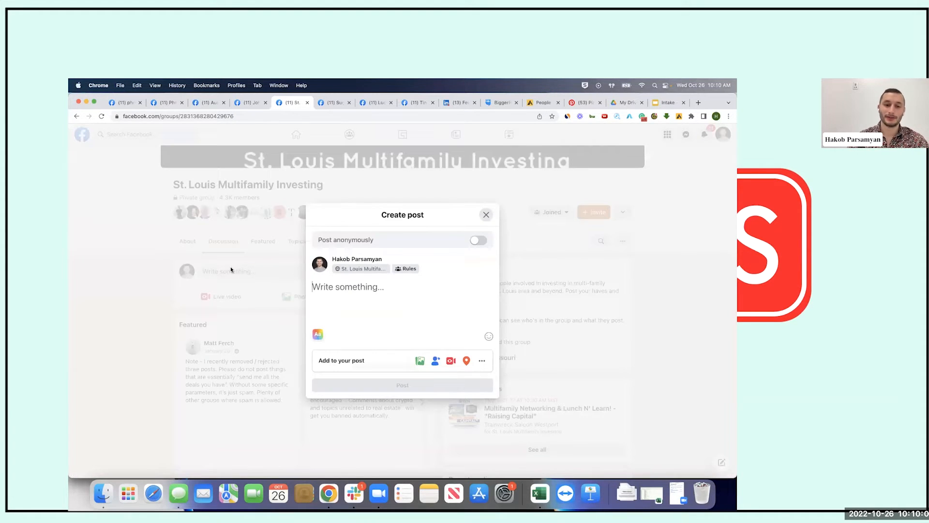
# Reopen the group post draft, type 'Hey everyonbe', then clear it
pyautogui.press('Escape')
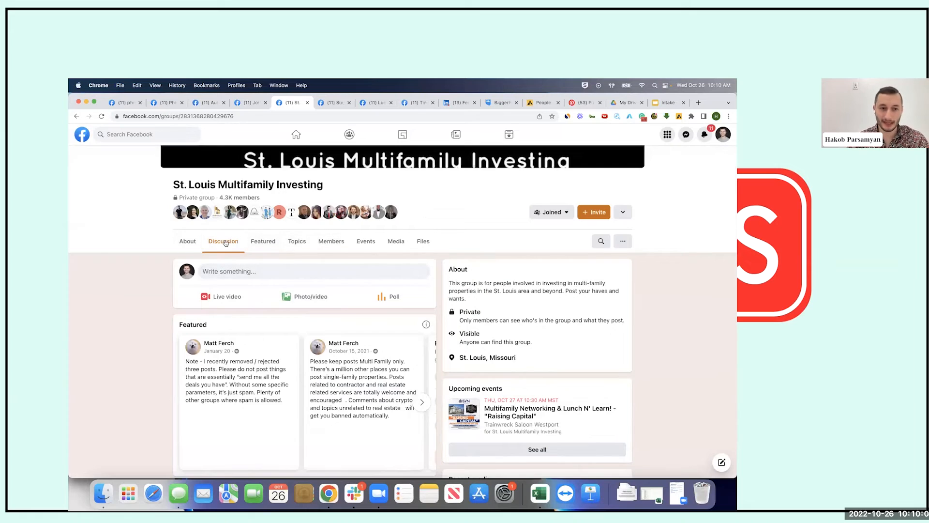
pyautogui.moveTo(177, 188); pyautogui.dragTo(323, 188)
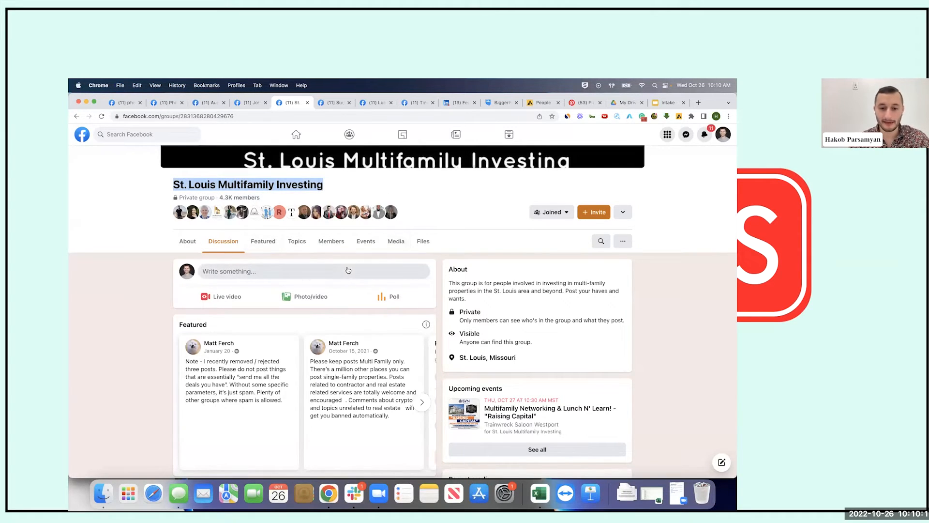
pyautogui.click(256, 272)
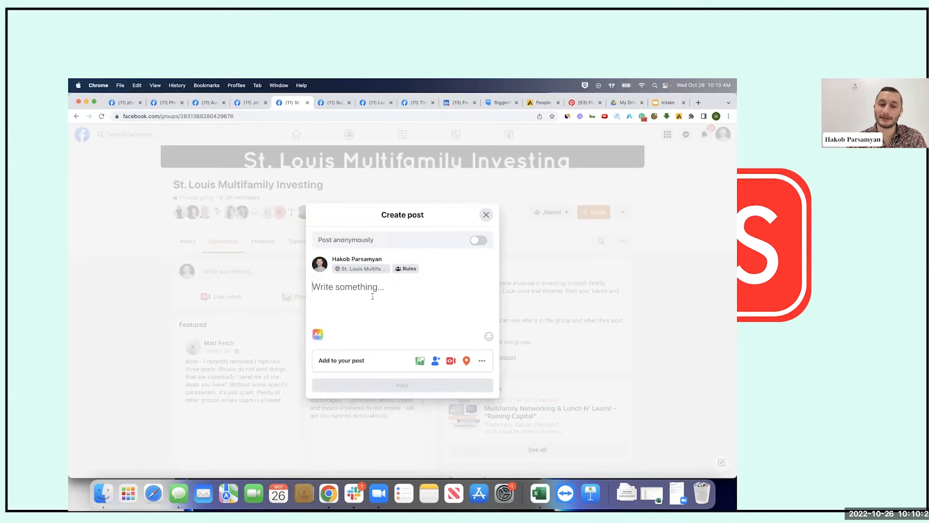
pyautogui.write('Hey ')
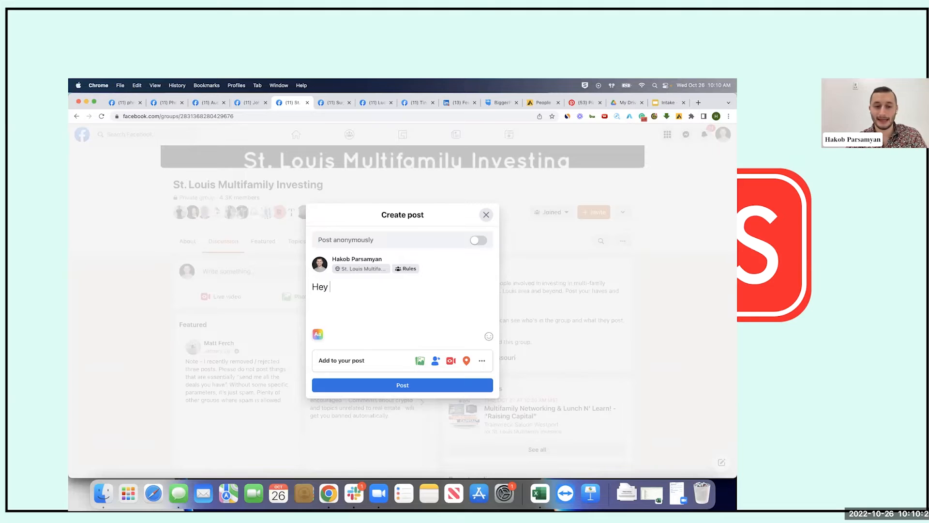
pyautogui.write('everyonbe')
pyautogui.press('super+a')
pyautogui.press('BackSpace')
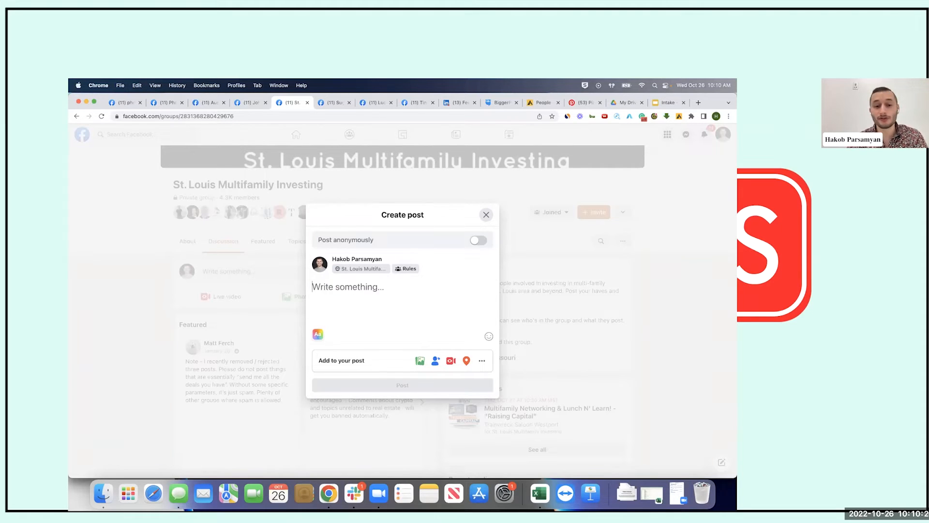
# Write 'I have a couple of off-market properties in St. Louis and around the suburbs. DM me or Drop Email below for more Info.'
pyautogui.write('I have ')
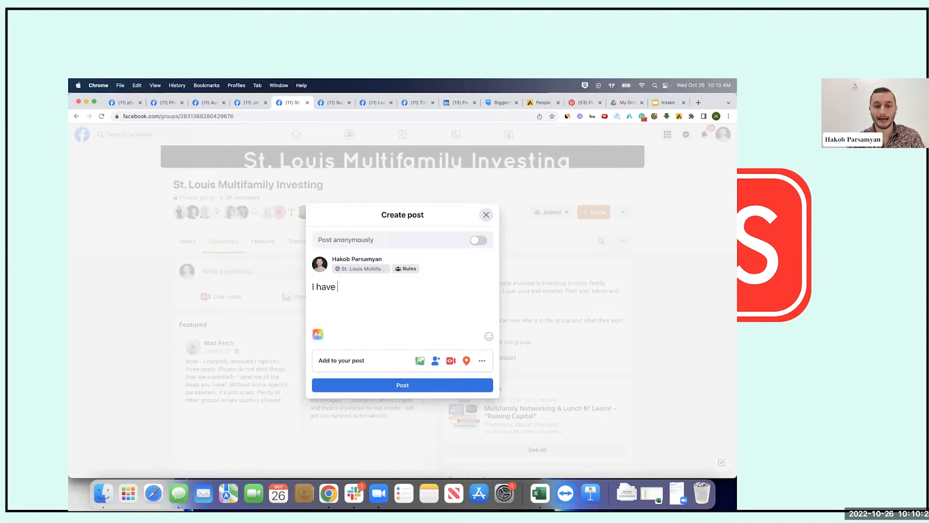
pyautogui.write('a couple of ')
pyautogui.write('off-market properti')
pyautogui.write('es In P')
pyautogui.write('gh')
pyautogui.press('BackSpace')
pyautogui.press('BackSpace')
pyautogui.press('BackSpace')
pyautogui.press('BackSpace')
pyautogui.press('BackSpace')
pyautogui.press('BackSpace')
pyautogui.write('in St. Louis ')
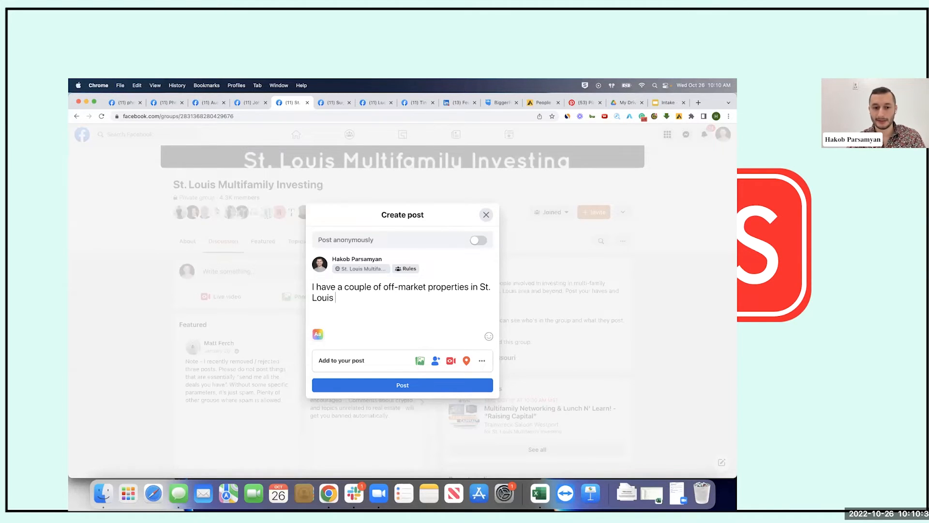
pyautogui.write('a')
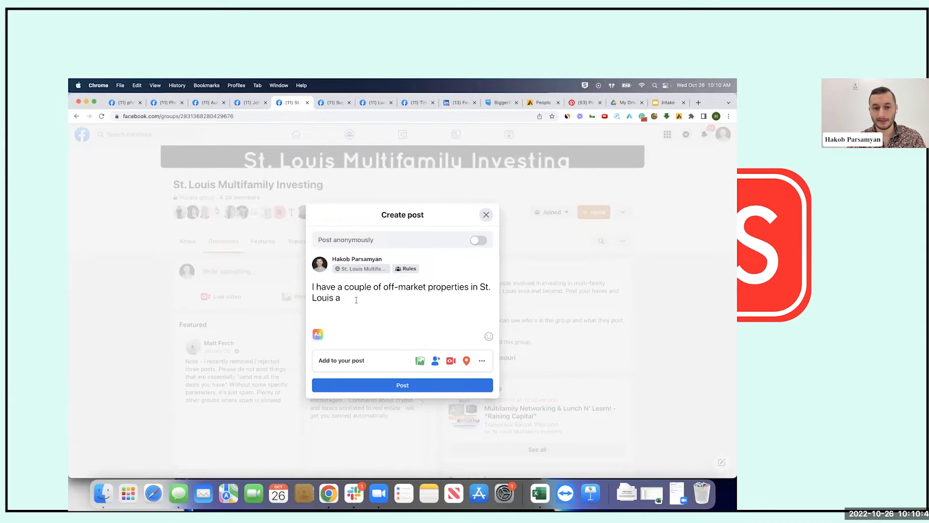
pyautogui.write('nd around the subrub')
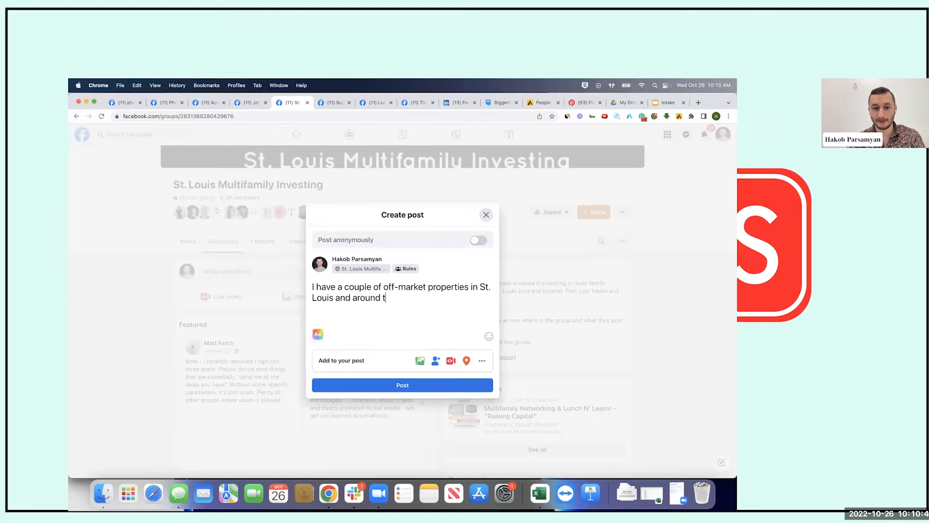
pyautogui.press('BackSpace')
pyautogui.press('BackSpace')
pyautogui.press('BackSpace')
pyautogui.write('urbs. P')
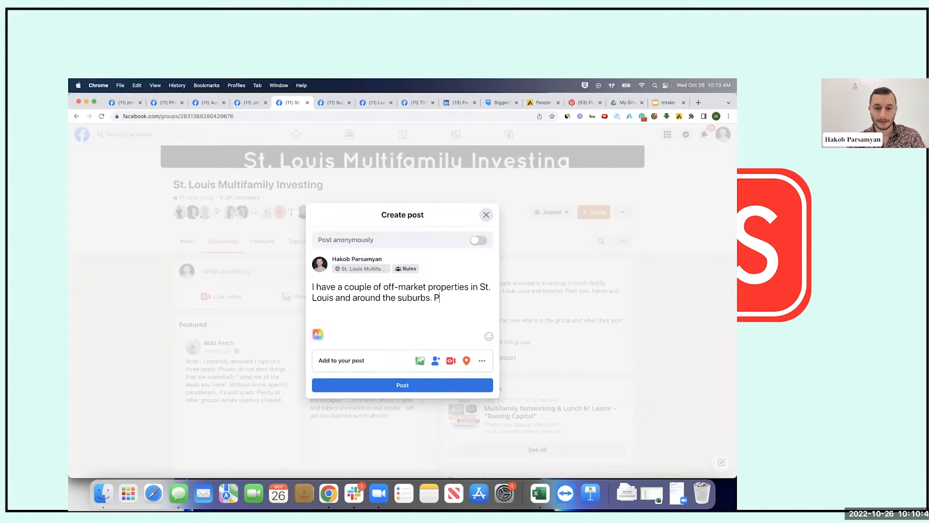
pyautogui.press('BackSpace')
pyautogui.write('DM me o')
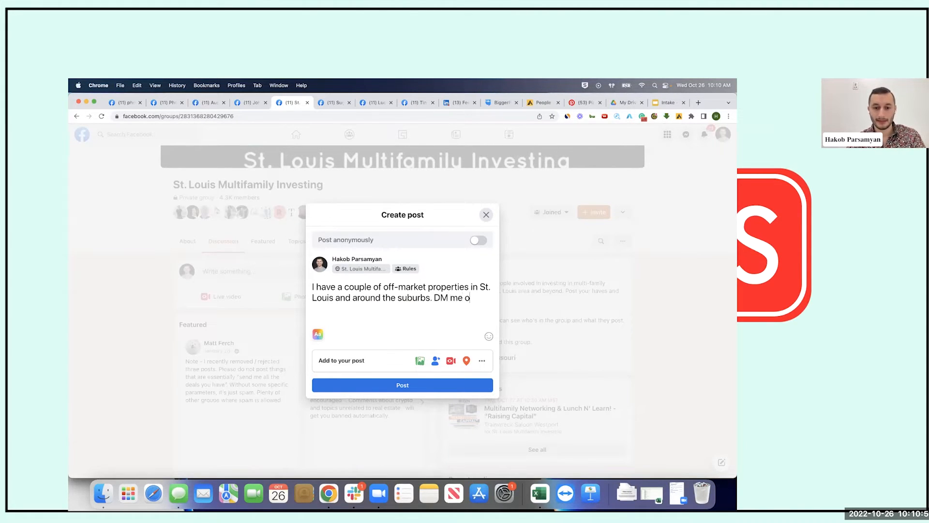
pyautogui.write('r Drop Email below for more Info.')
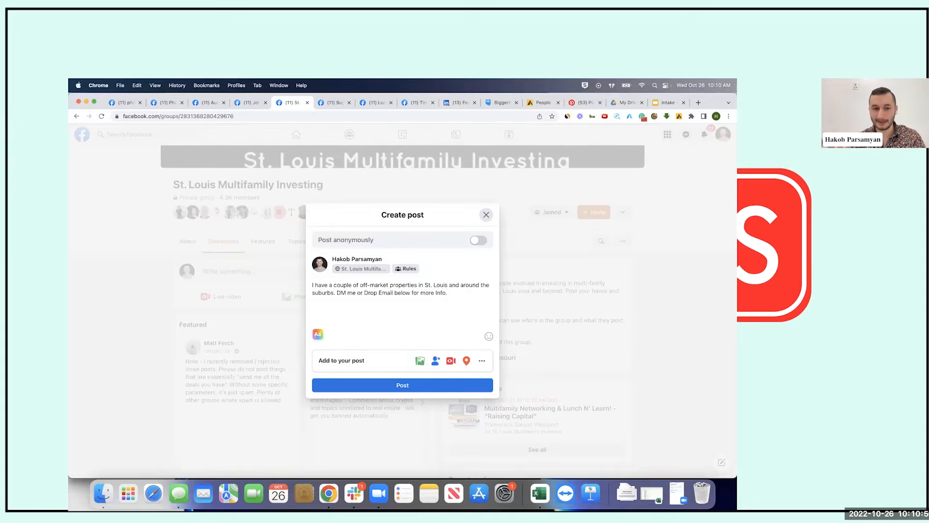
pyautogui.click(317, 334)
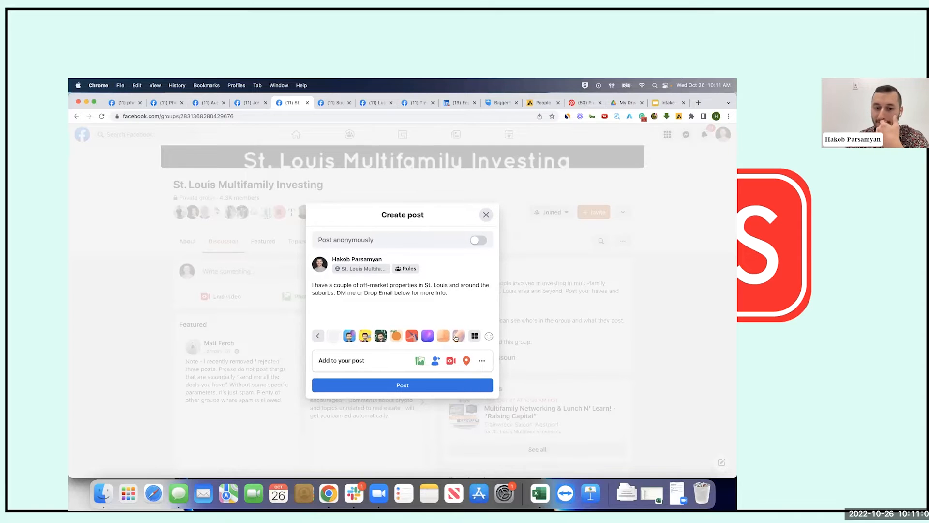
# Give the post draft a purple background from the full background set
pyautogui.click(475, 338)
pyautogui.scroll(-5, 466, 327)
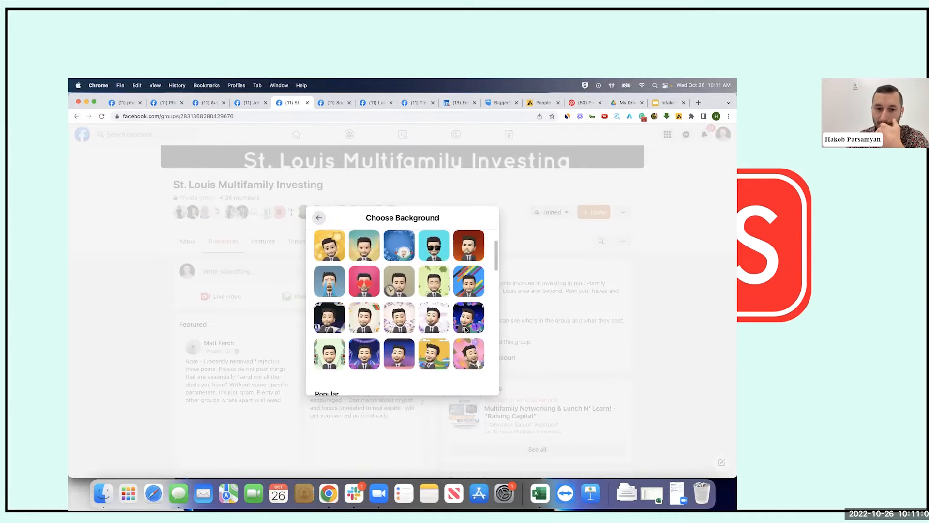
pyautogui.click(329, 264)
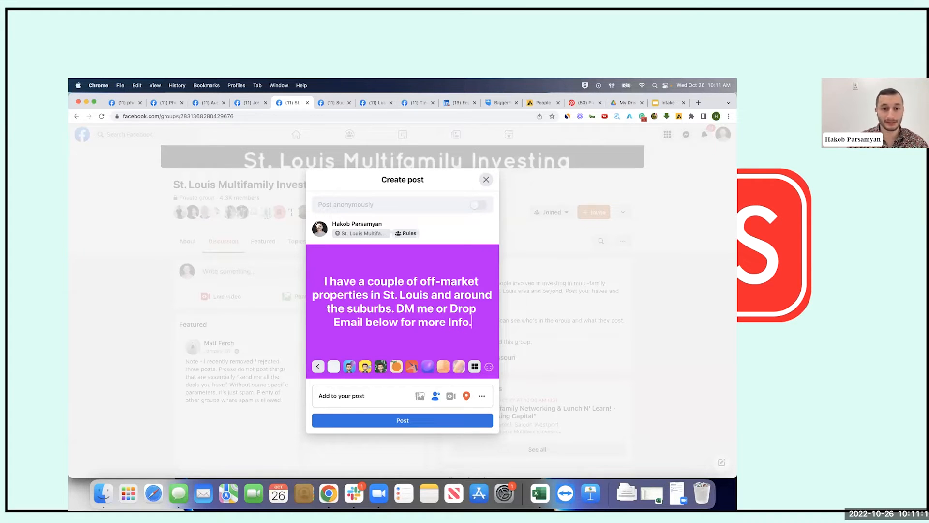
# Select the entire post text after several trial selections
pyautogui.click(319, 281)
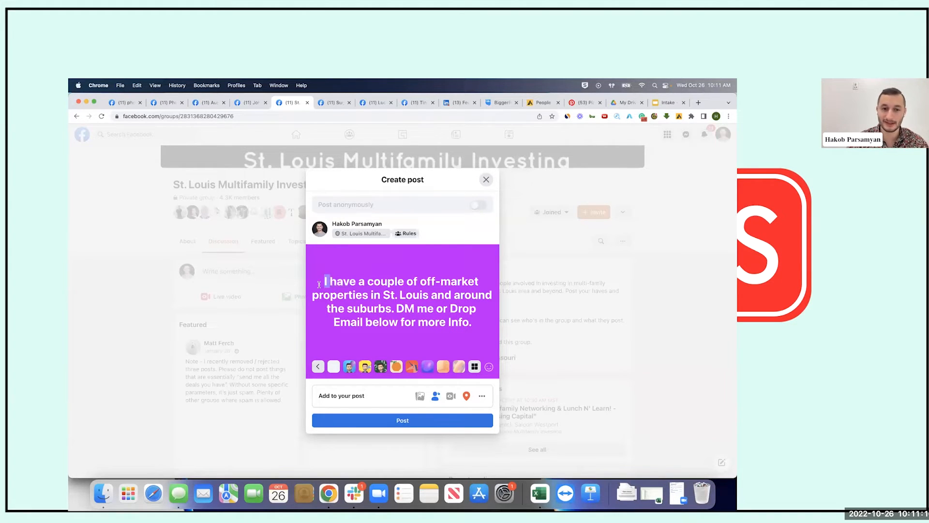
pyautogui.moveTo(377, 290); pyautogui.dragTo(478, 342)
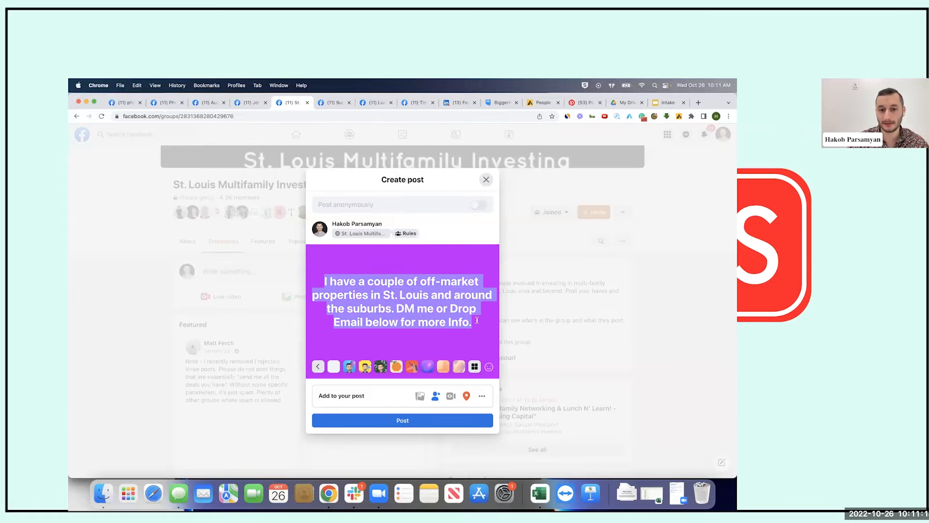
pyautogui.click(477, 320)
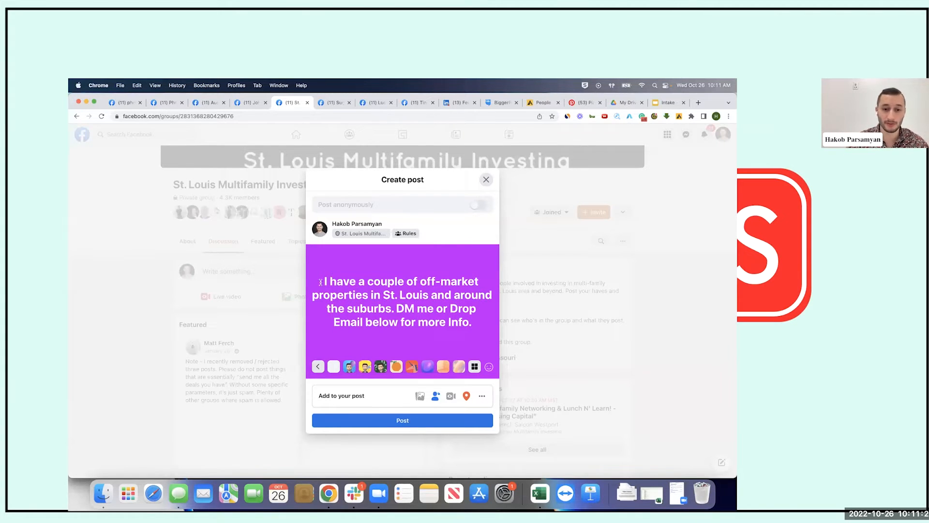
pyautogui.moveTo(323, 281); pyautogui.dragTo(473, 335)
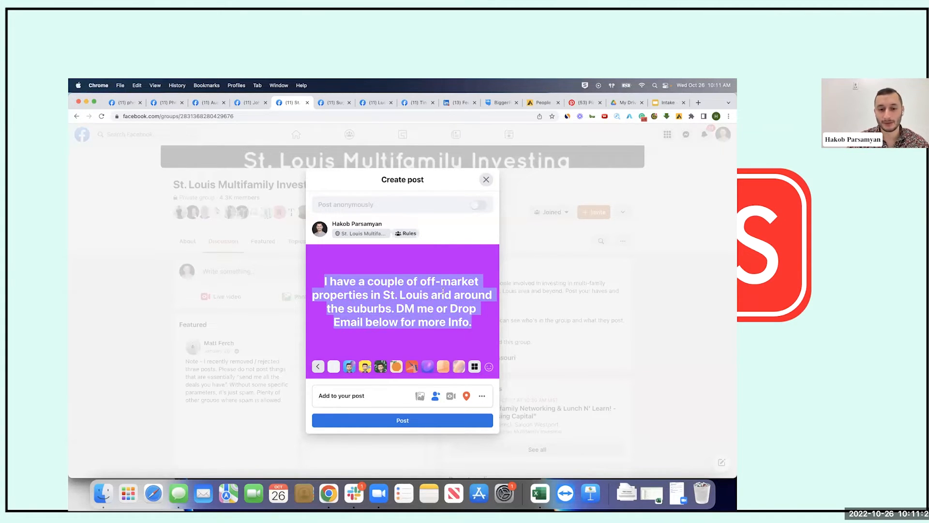
pyautogui.click(474, 323)
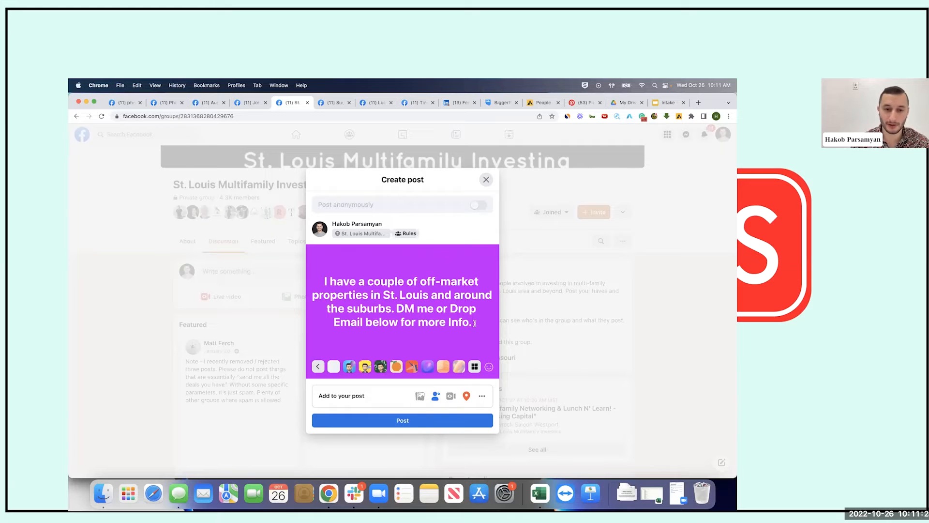
pyautogui.click(326, 279)
pyautogui.moveTo(353, 281); pyautogui.dragTo(465, 308)
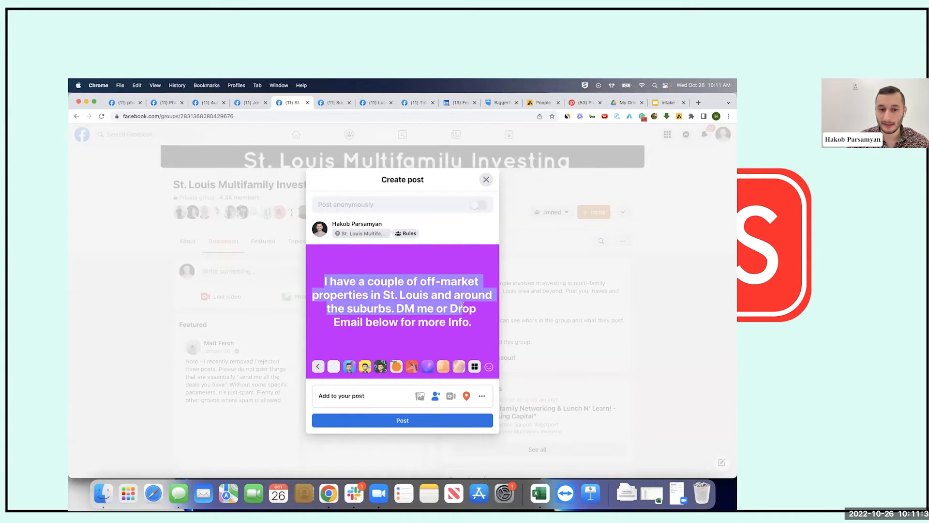
pyautogui.click(448, 312)
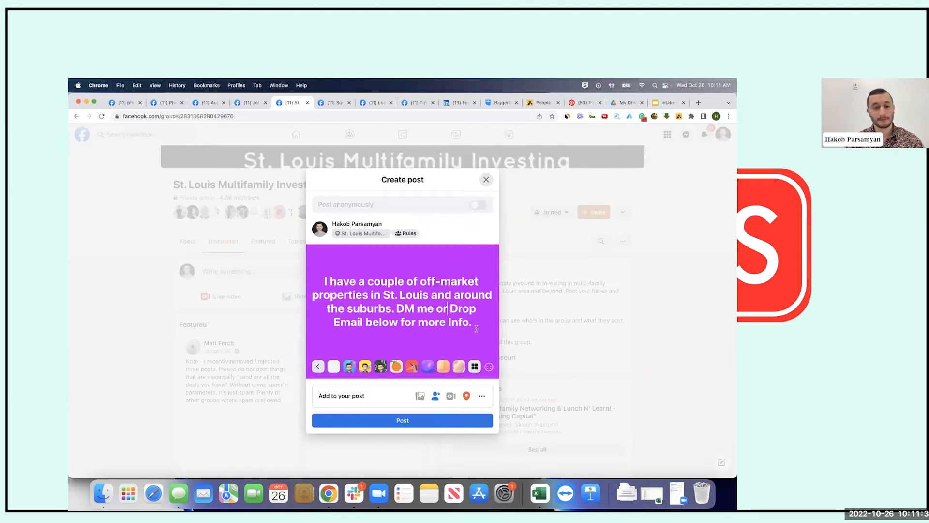
pyautogui.tripleClick(323, 281)
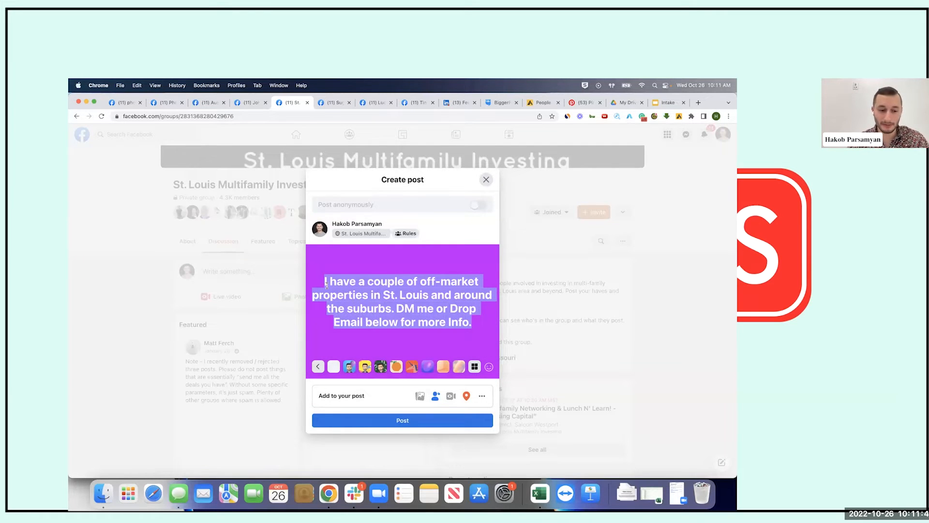
# Replace the text with 'Looking for off-market properties around St. Louis. Feel free to DM me or send them my way.'
pyautogui.write('I')
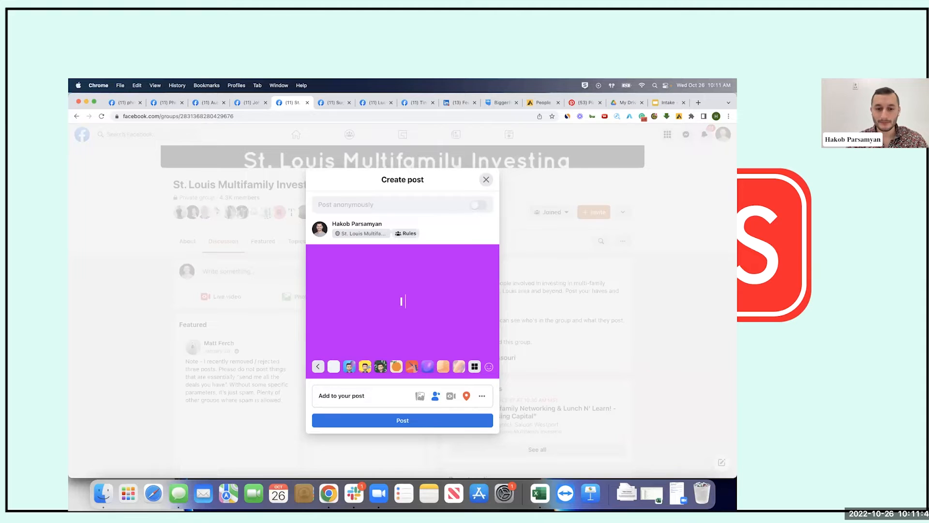
pyautogui.write(' am i')
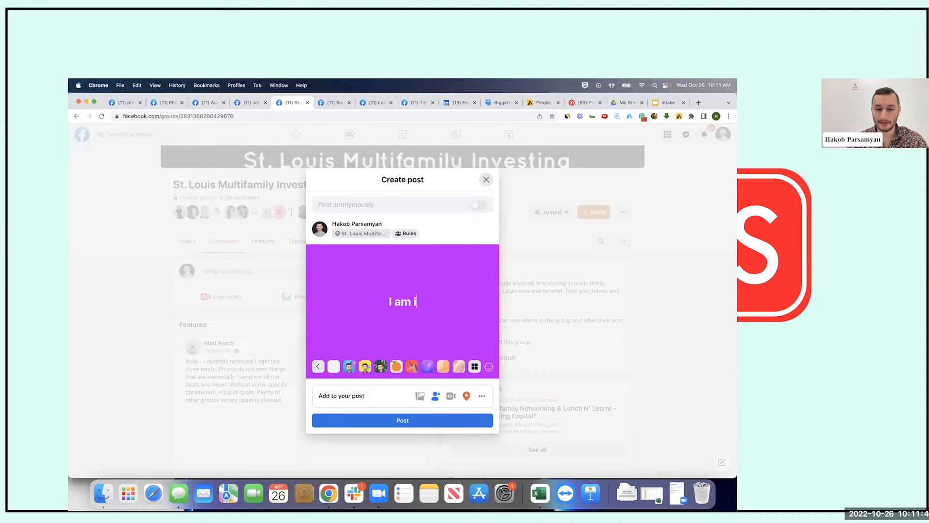
pyautogui.press('BackSpace')
pyautogui.press('BackSpace')
pyautogui.press('BackSpace')
pyautogui.press('BackSpace')
pyautogui.press('BackSpace')
pyautogui.press('BackSpace')
pyautogui.write('Any')
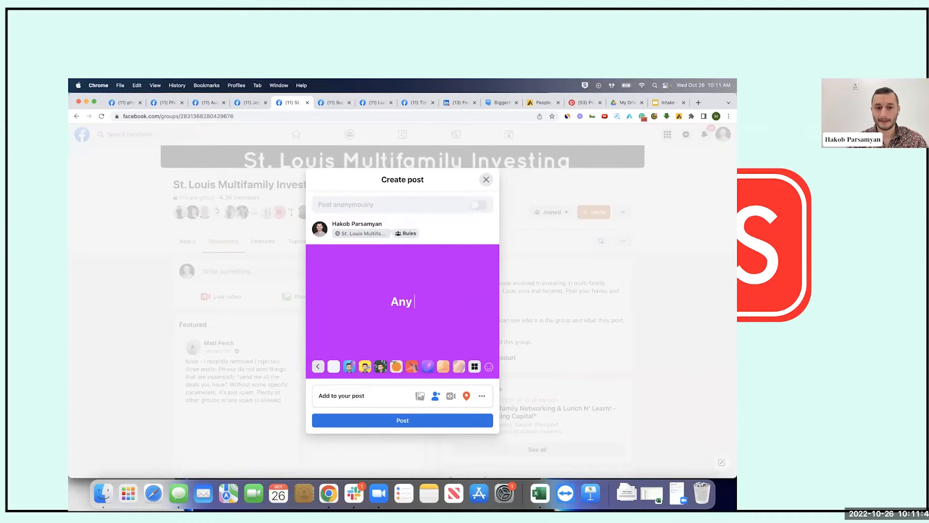
pyautogui.press('super+z')
pyautogui.press('super+z')
pyautogui.press('super+z')
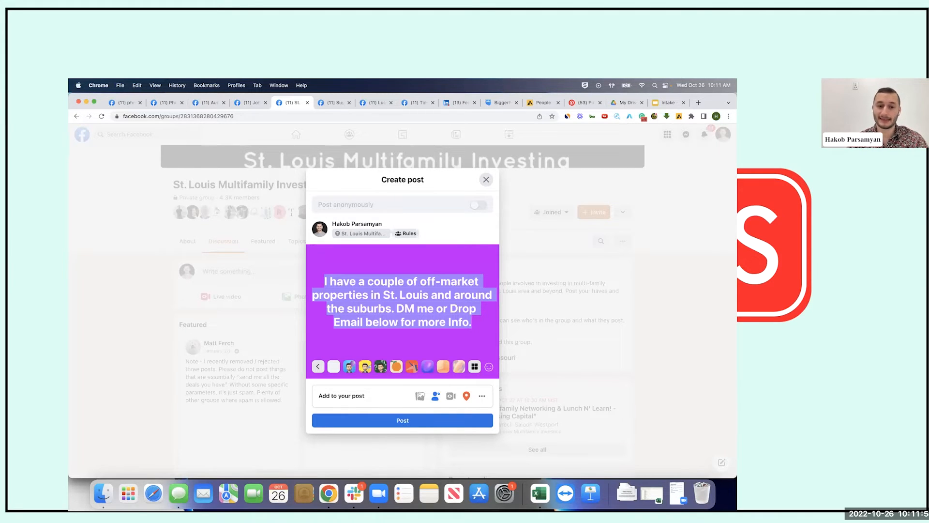
pyautogui.write('Looking f')
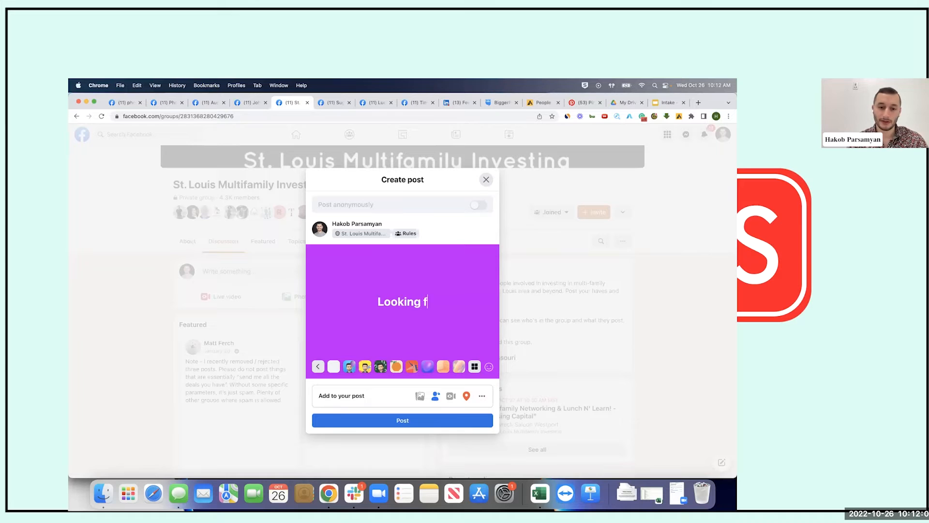
pyautogui.write('or off-market pr')
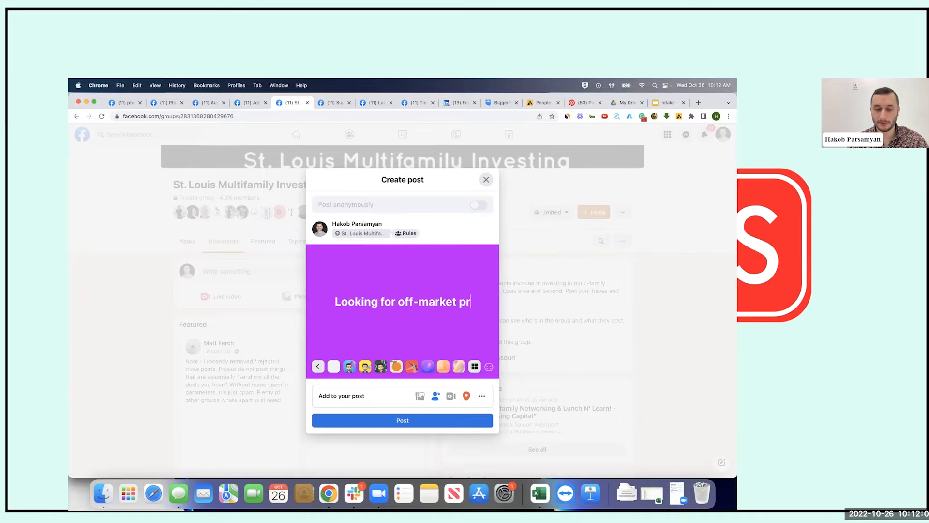
pyautogui.write('operties in S')
pyautogui.press('BackSpace')
pyautogui.press('BackSpace')
pyautogui.press('BackSpace')
pyautogui.press('BackSpace')
pyautogui.write('in')
pyautogui.press('BackSpace')
pyautogui.press('BackSpace')
pyautogui.press('BackSpace')
pyautogui.write('a')
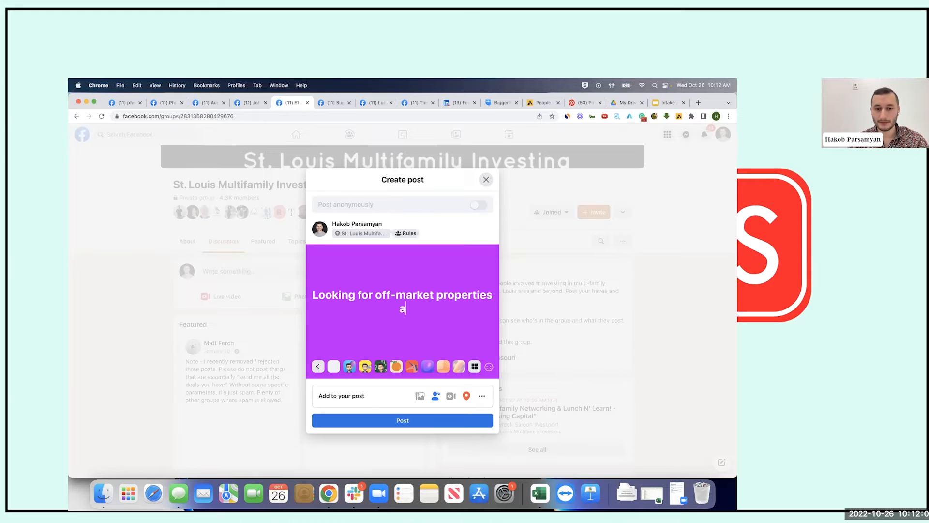
pyautogui.write('round St. Louis.')
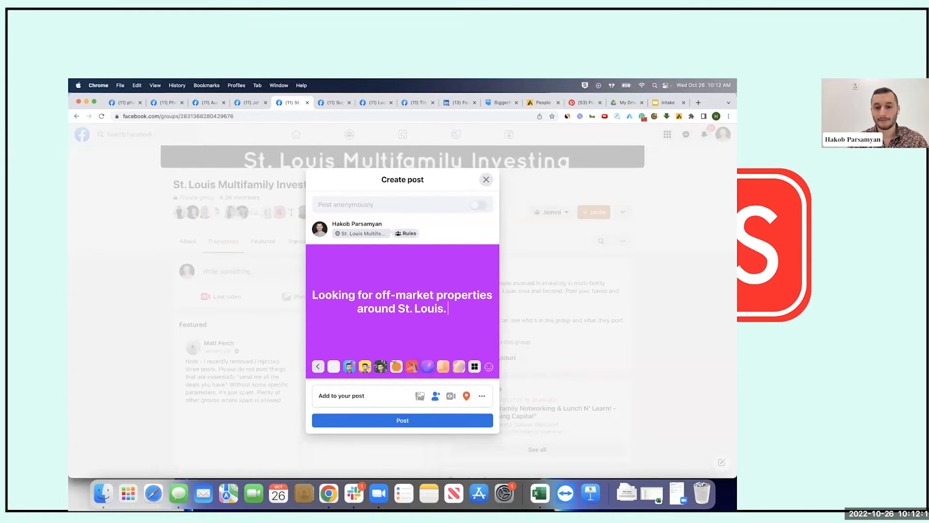
pyautogui.write(' Fee')
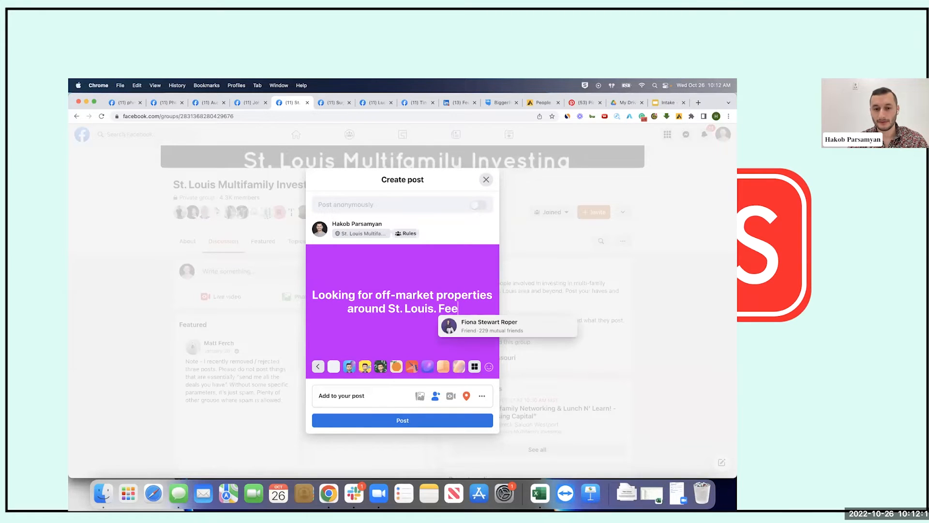
pyautogui.write('l free to ')
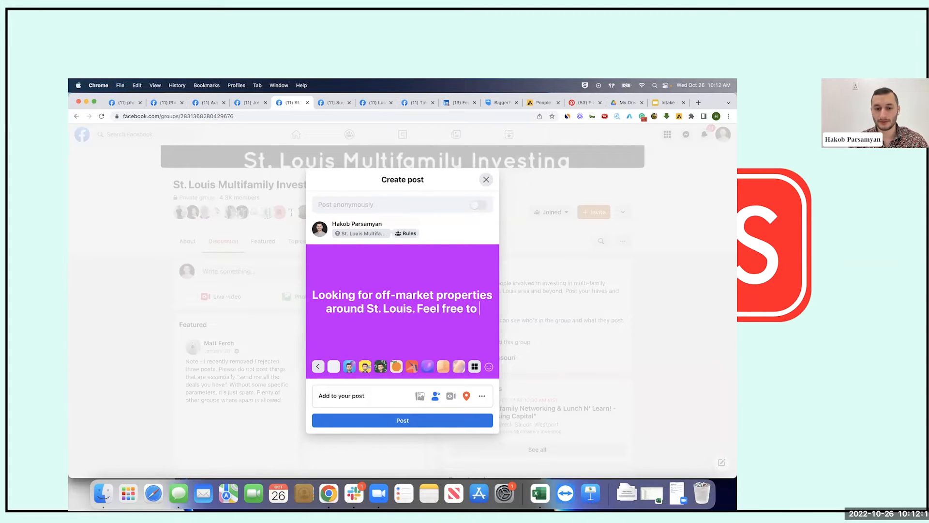
pyautogui.write('DM me or send the')
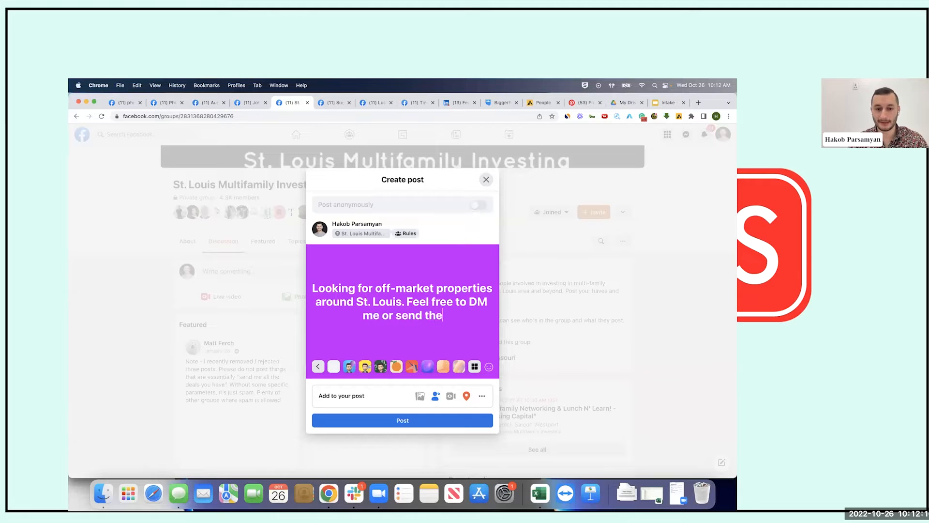
pyautogui.write('m my way.')
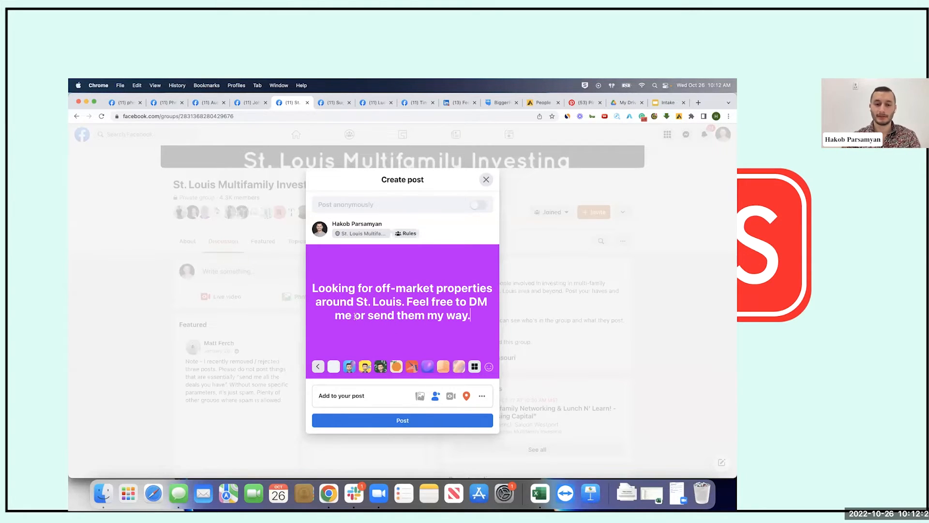
# Reword the ending to 'Feel free to drop your email below or send them my way.'
pyautogui.moveTo(367, 315); pyautogui.dragTo(354, 315)
pyautogui.write('and')
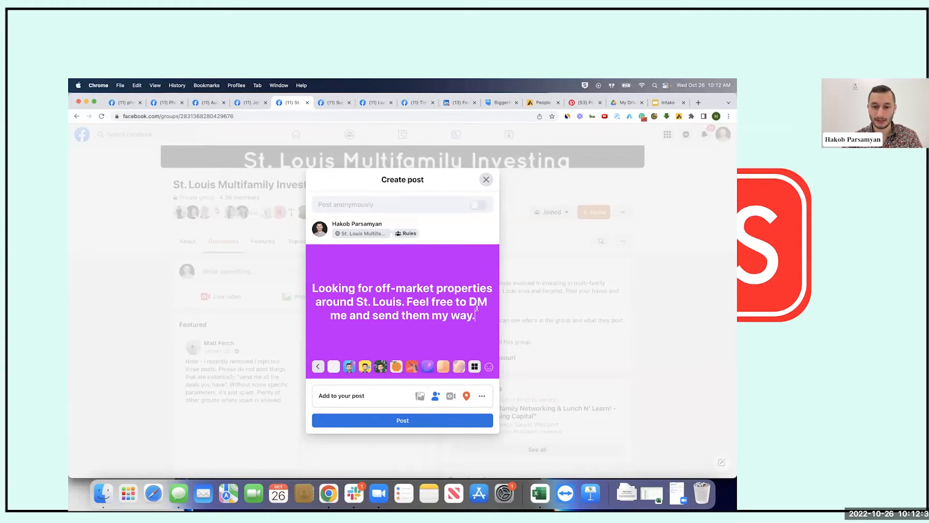
pyautogui.moveTo(469, 302); pyautogui.dragTo(369, 315)
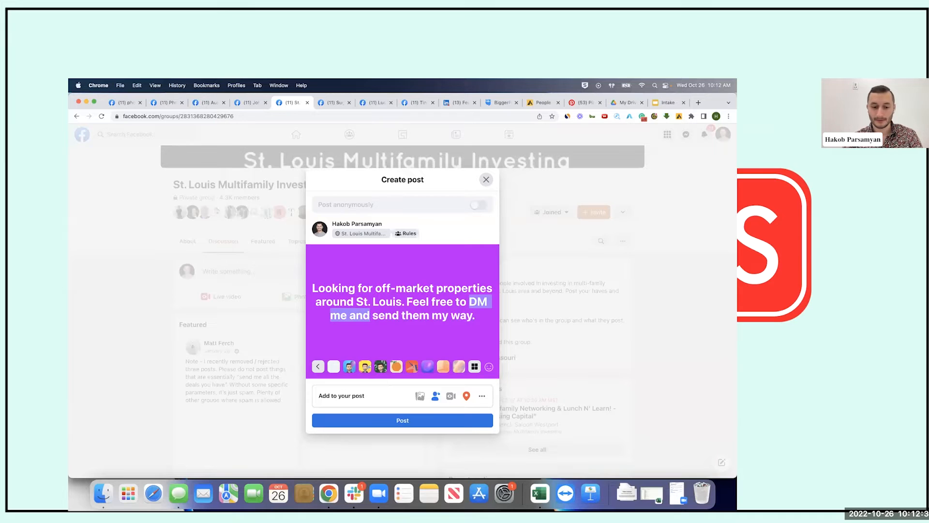
pyautogui.write('drop your email b')
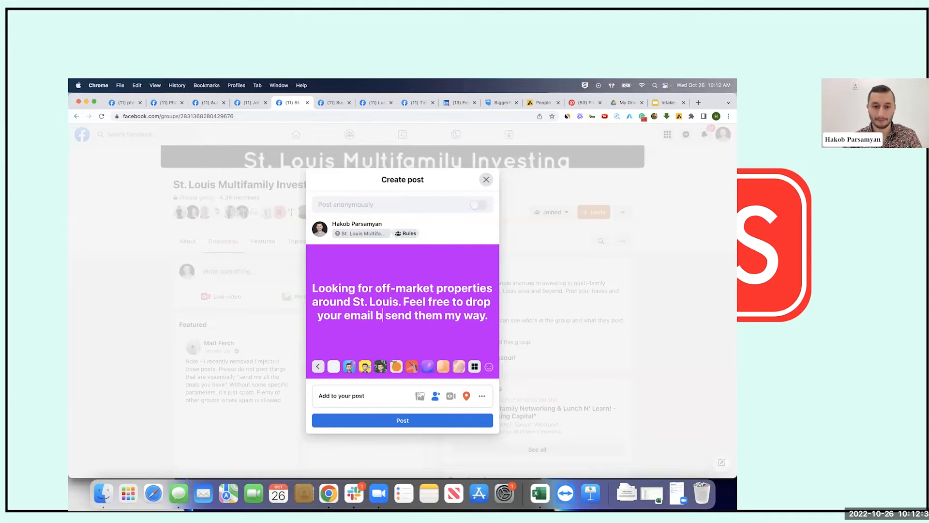
pyautogui.write('elow or')
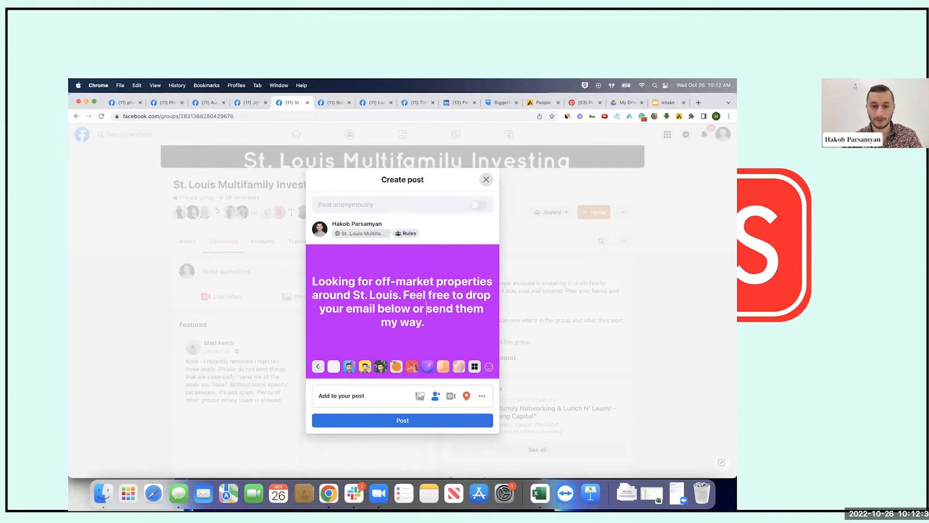
pyautogui.press('Right')
pyautogui.press('Down')
pyautogui.press('super+a')
pyautogui.click(428, 323)
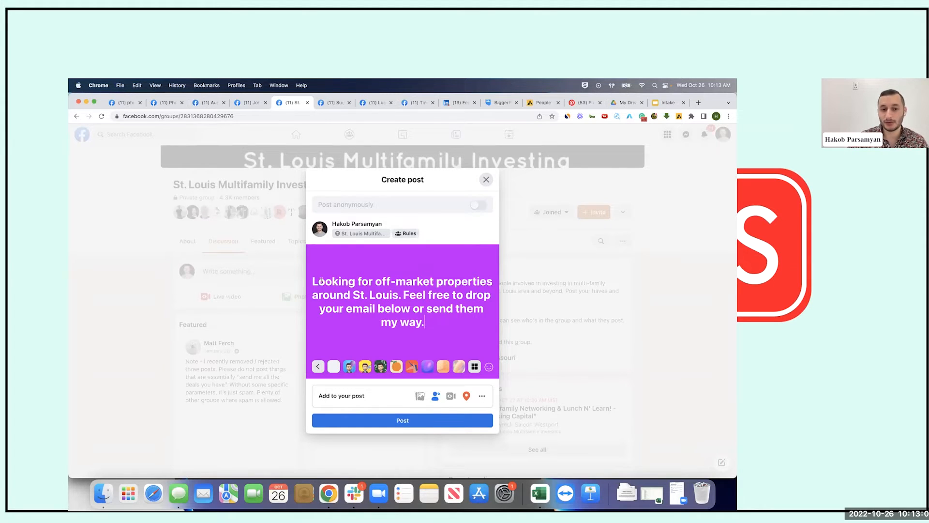
# Select all of the off-market properties text and delete it, keeping the purple background
pyautogui.press('super+a')
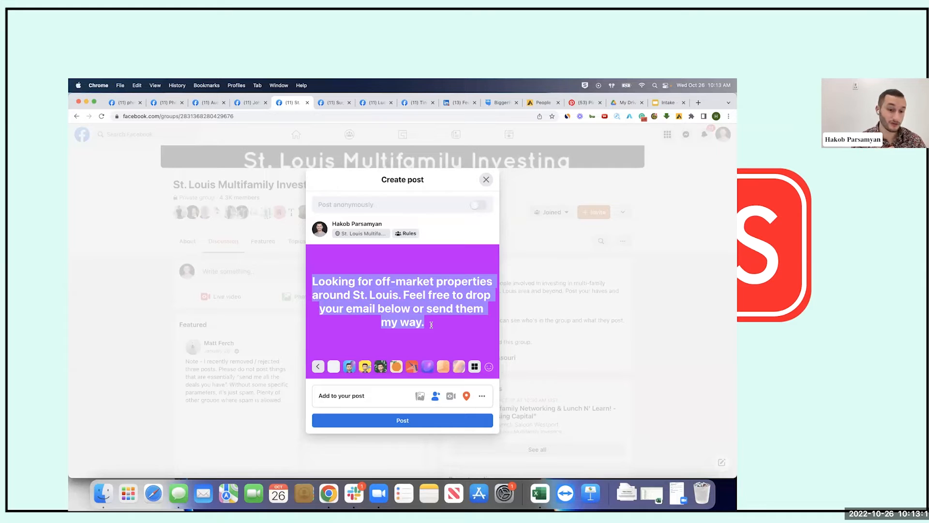
pyautogui.click(431, 324)
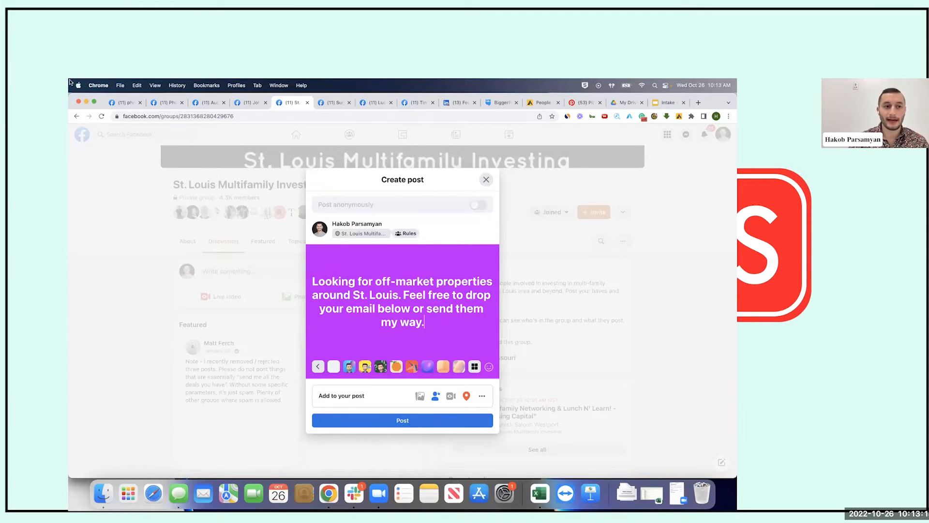
pyautogui.moveTo(425, 323); pyautogui.dragTo(313, 280)
pyautogui.press('BackSpace')
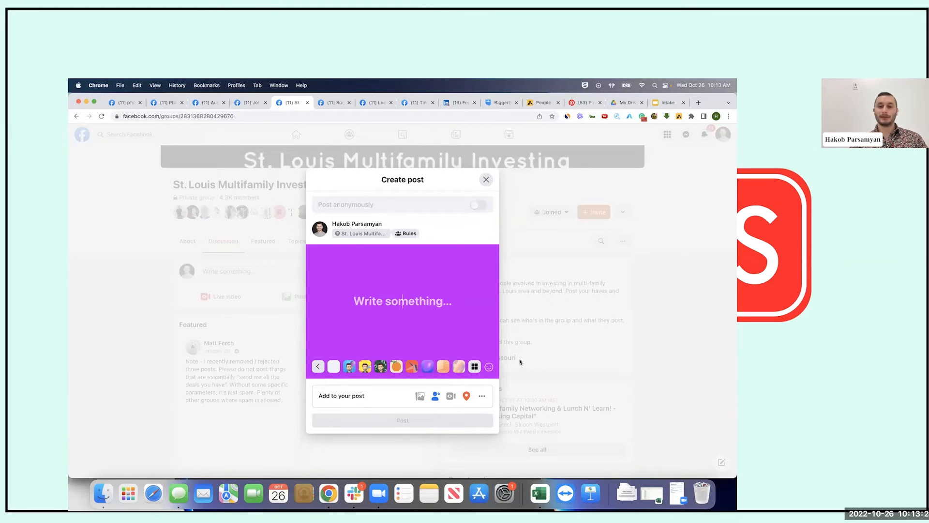
# Close the empty Create post window and open the 42 multi units post on its own page
pyautogui.click(485, 179)
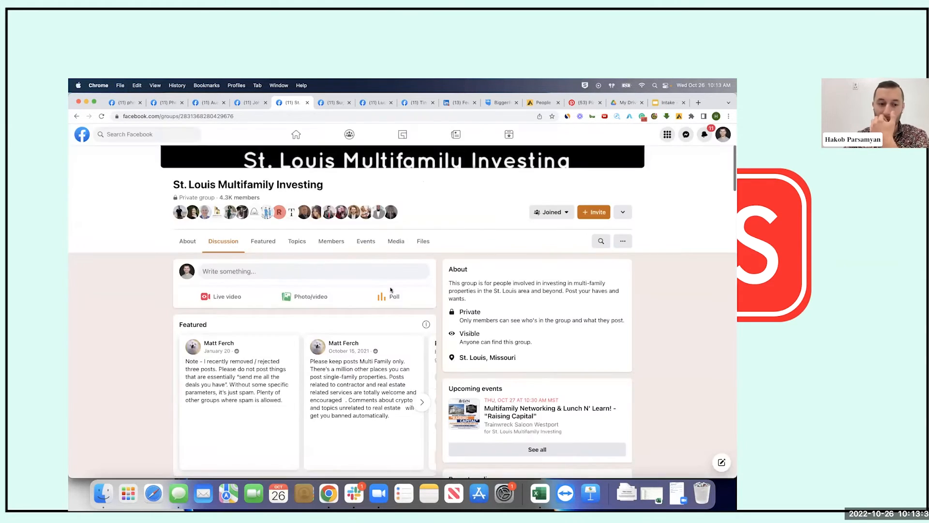
pyautogui.scroll(-10, 234, 198)
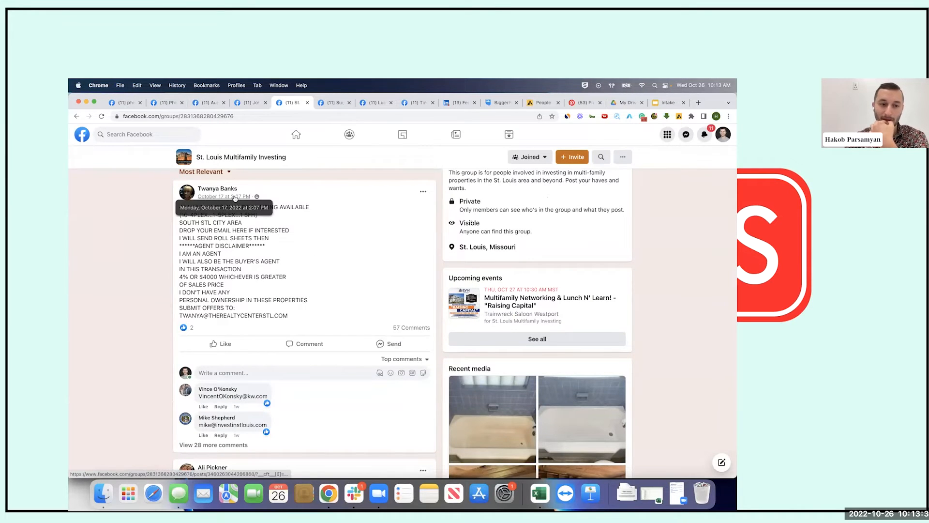
pyautogui.click(235, 197)
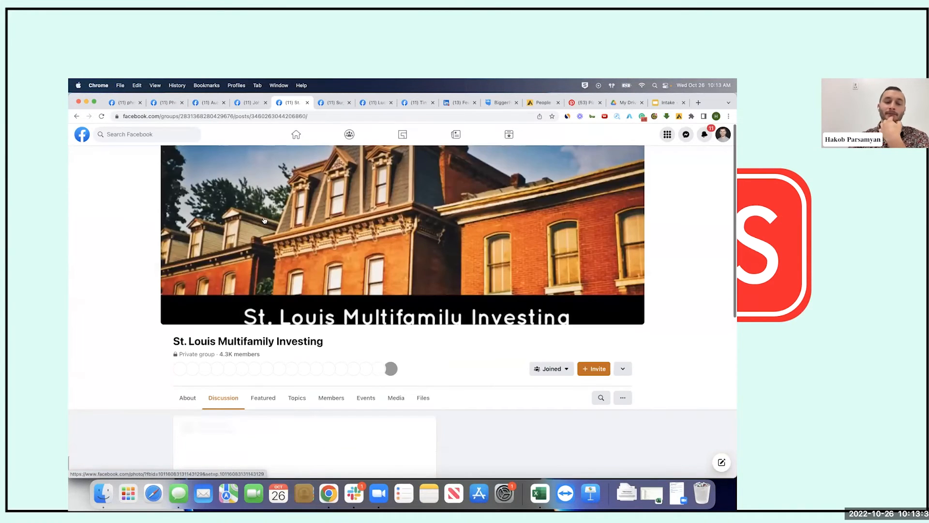
# Load more comments and read through members' email replies on the post
pyautogui.scroll(-3, 265, 220)
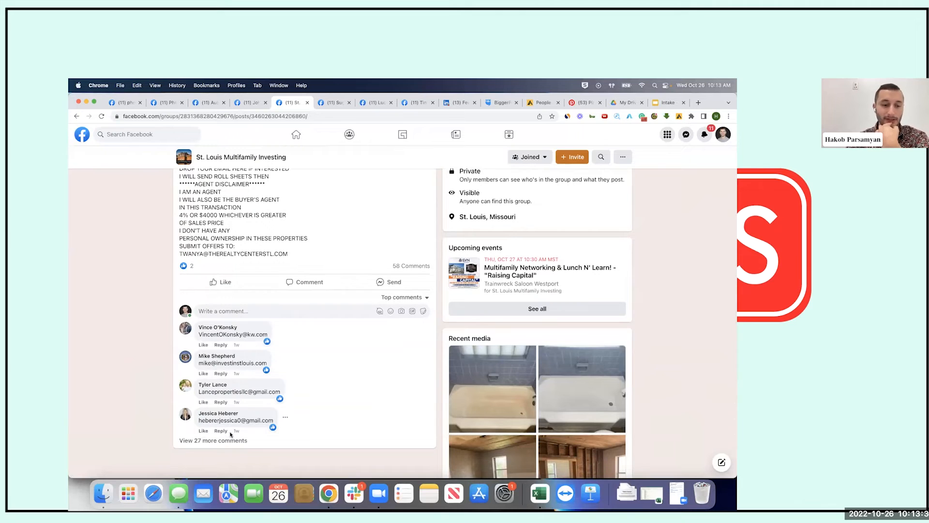
pyautogui.click(232, 440)
pyautogui.scroll(-3, 307, 326)
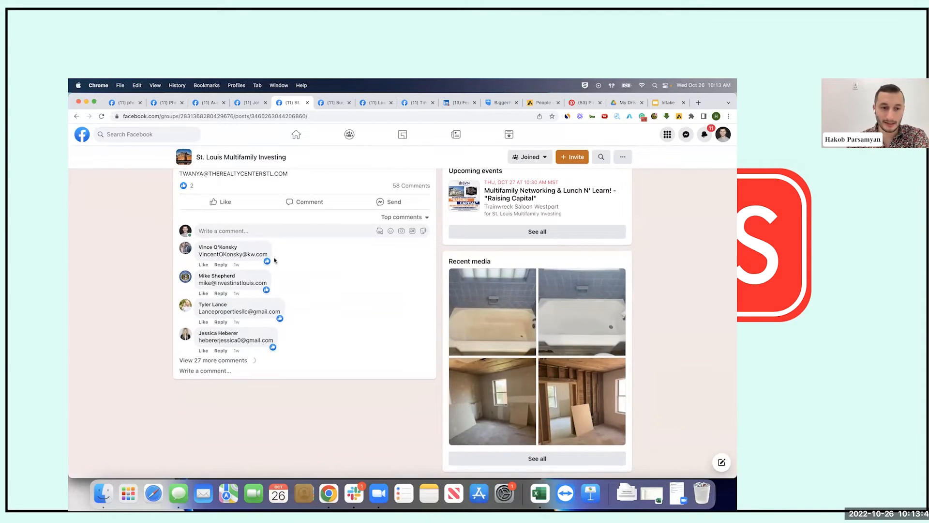
pyautogui.scroll(-1, 258, 319)
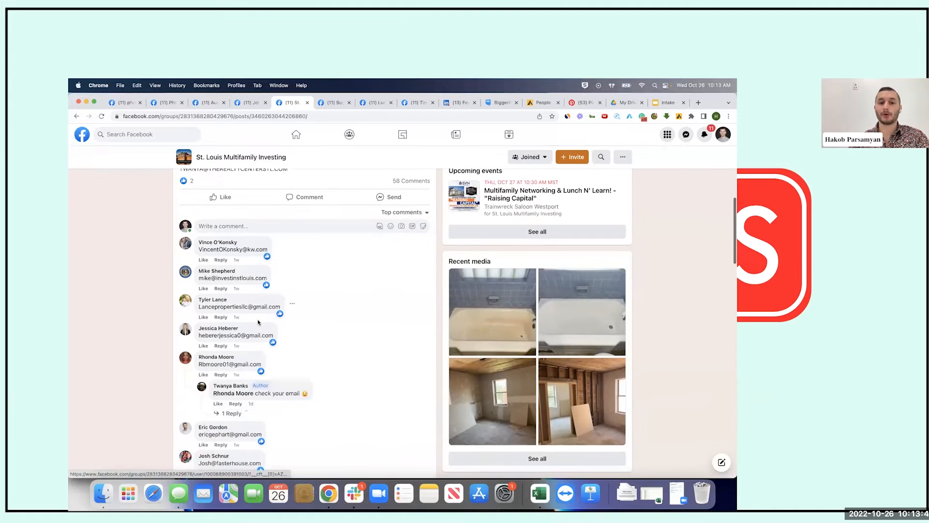
pyautogui.scroll(-10, 258, 322)
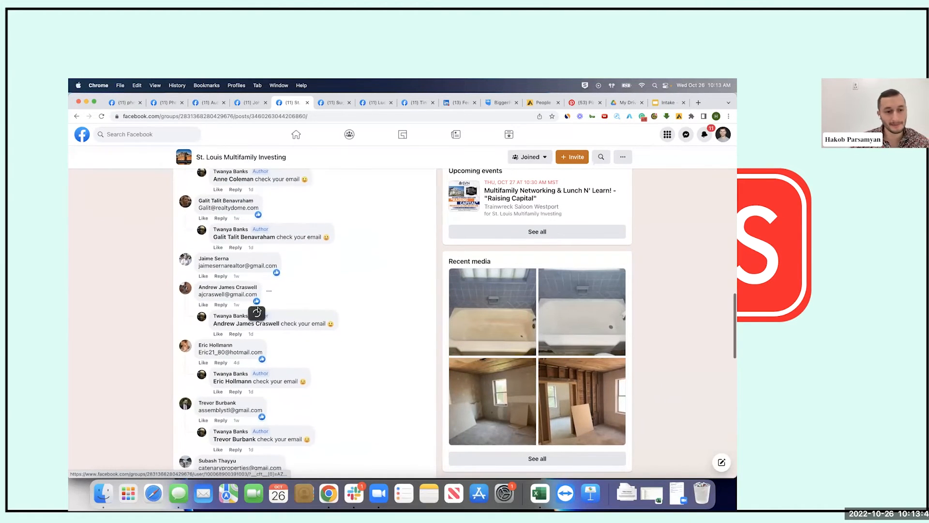
pyautogui.scroll(-5, 266, 300)
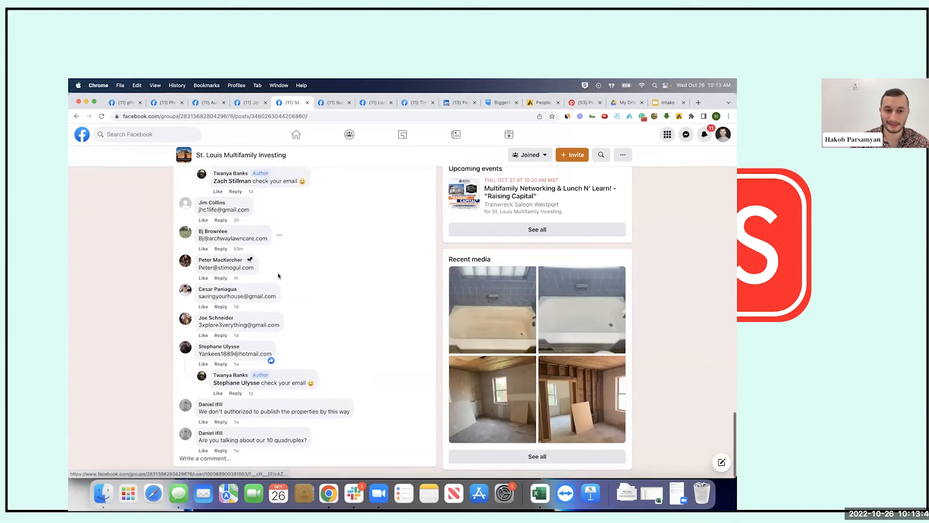
pyautogui.scroll(20, 278, 276)
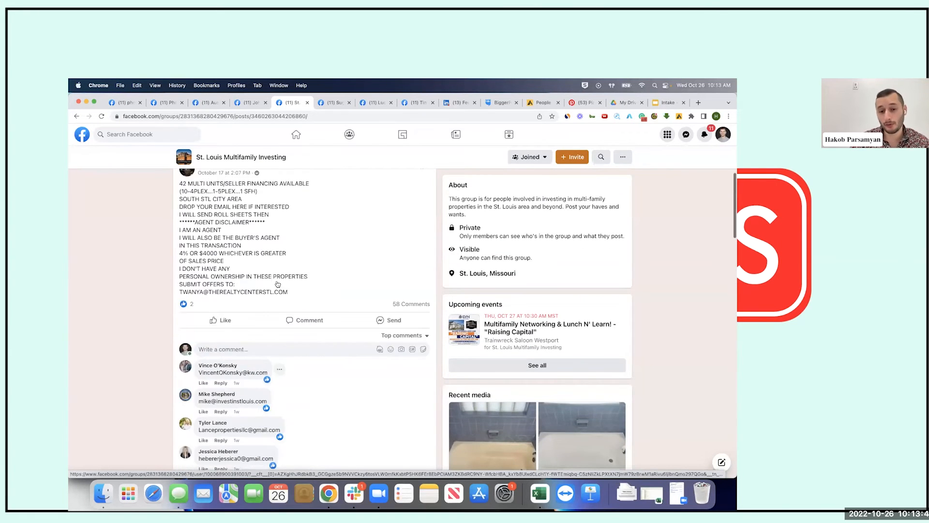
pyautogui.scroll(3, 277, 296)
pyautogui.scroll(-6, 277, 295)
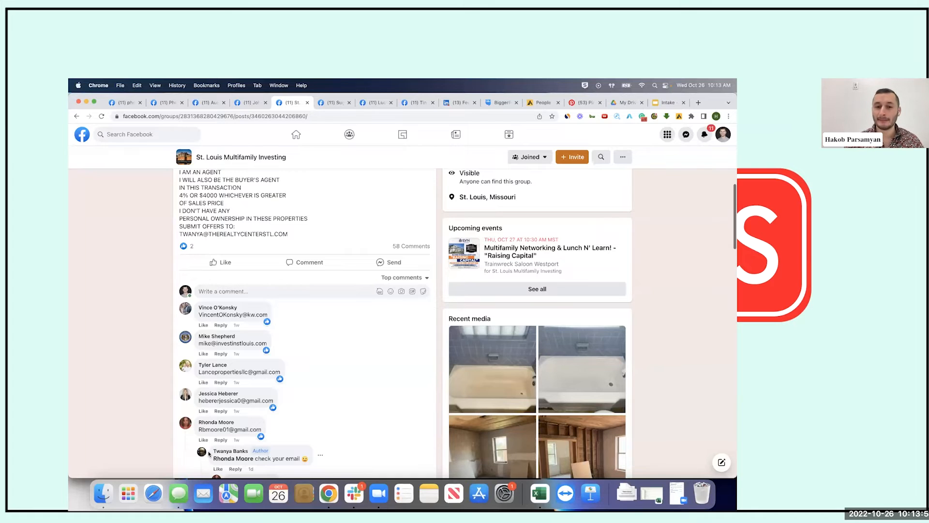
pyautogui.scroll(2, 291, 262)
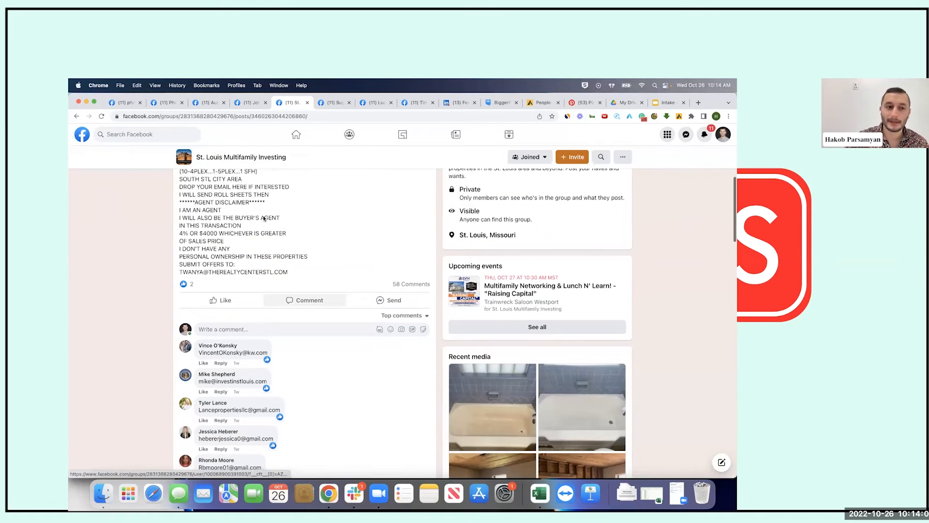
pyautogui.scroll(1, 309, 246)
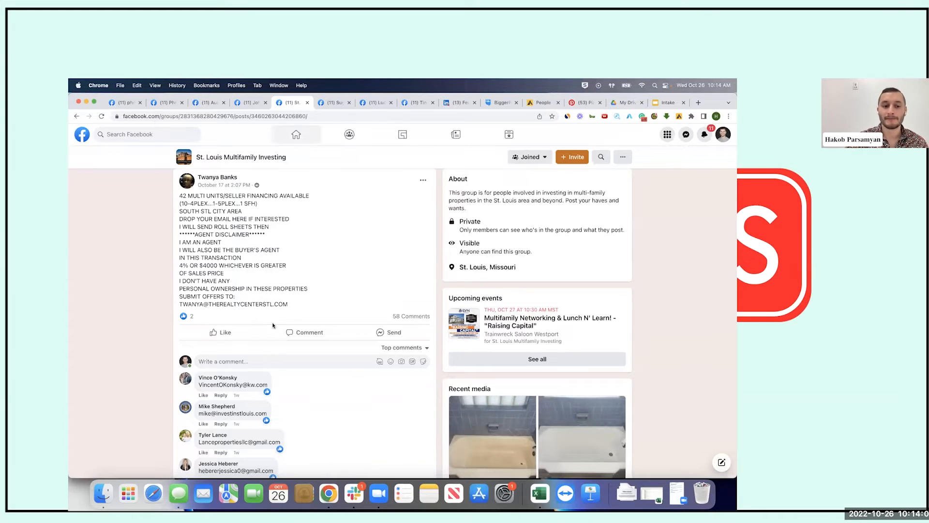
pyautogui.scroll(-2, 252, 378)
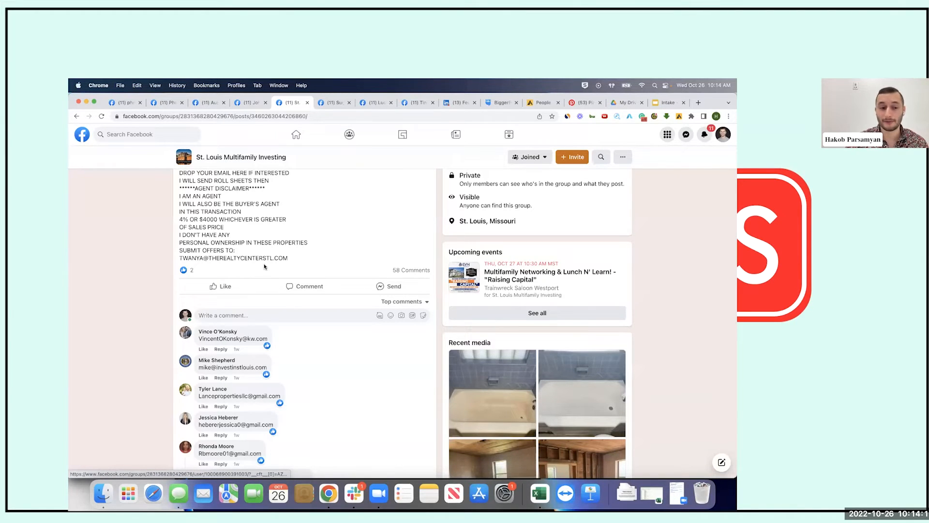
# Message the first email commenter, drafting a thank-you asking for their phone number, then cut it
pyautogui.moveTo(230, 332)
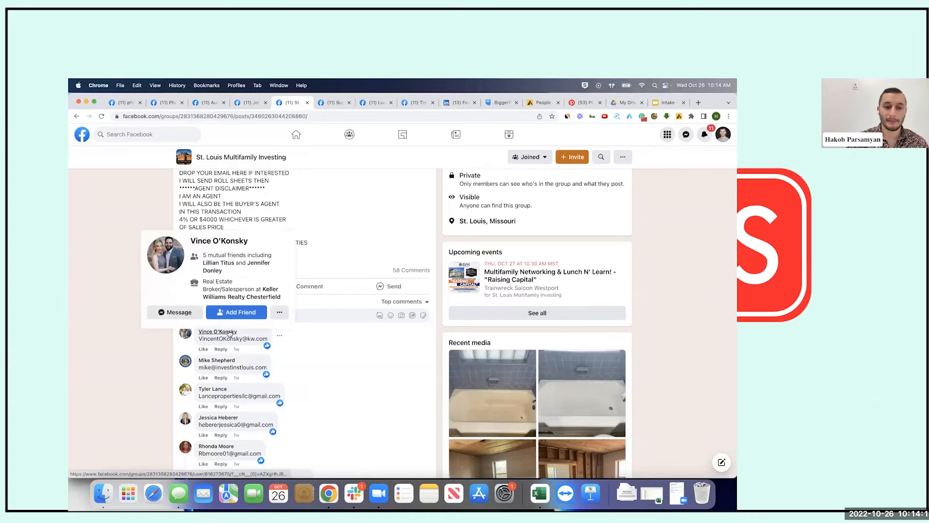
pyautogui.click(185, 313)
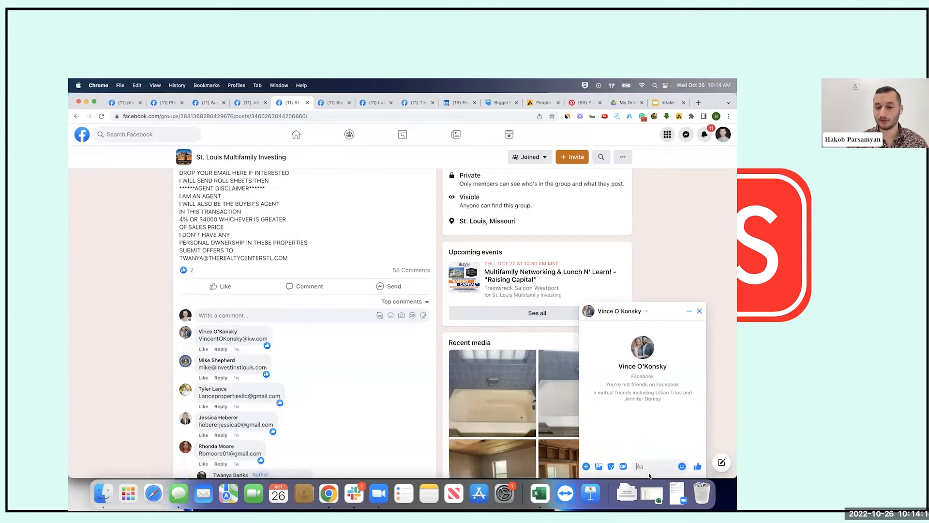
pyautogui.write('Hi Vince')
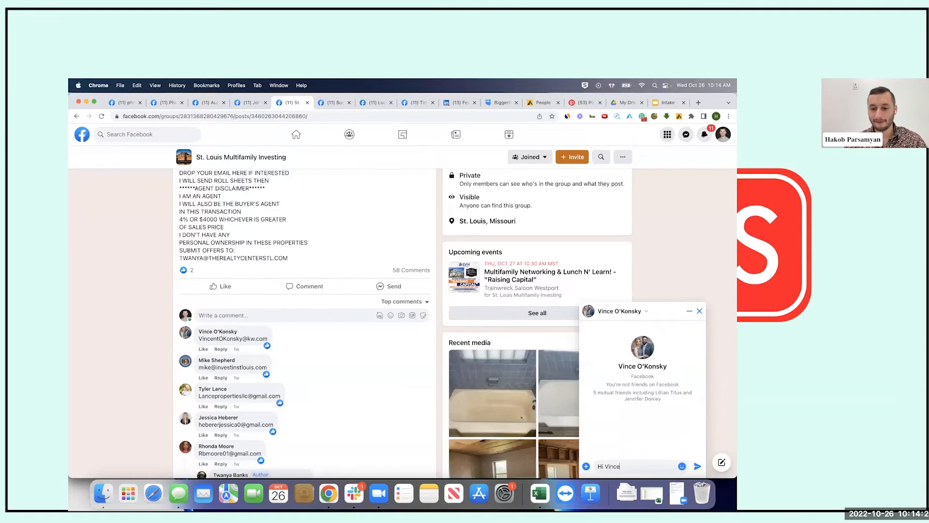
pyautogui.write('. Thanks for')
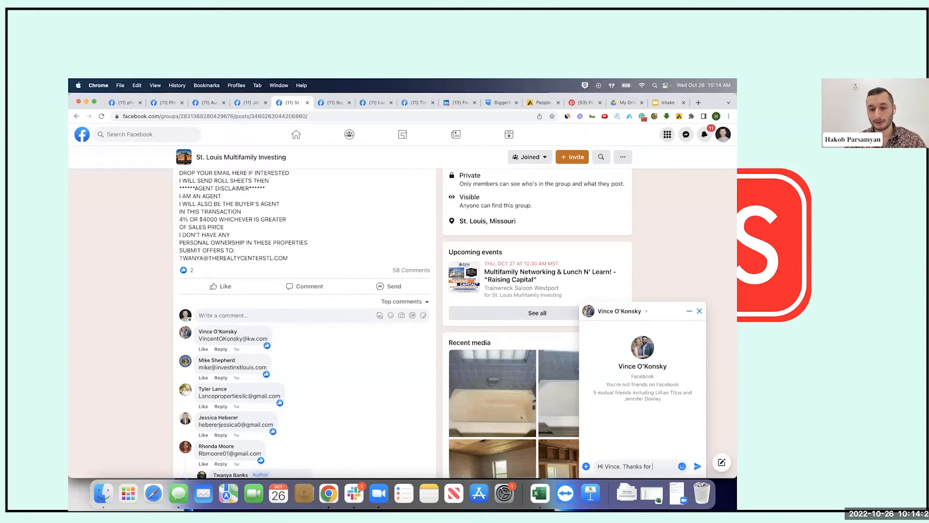
pyautogui.write(' droppin')
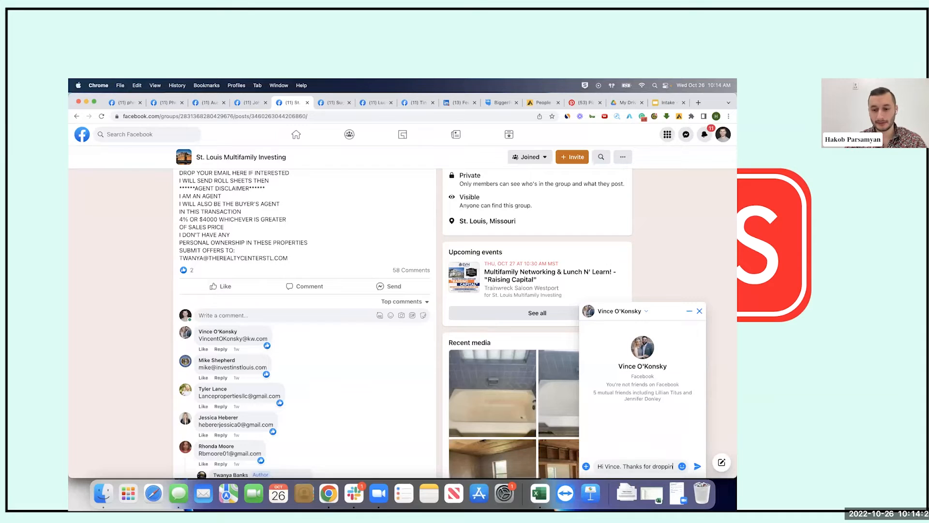
pyautogui.write('g down your em')
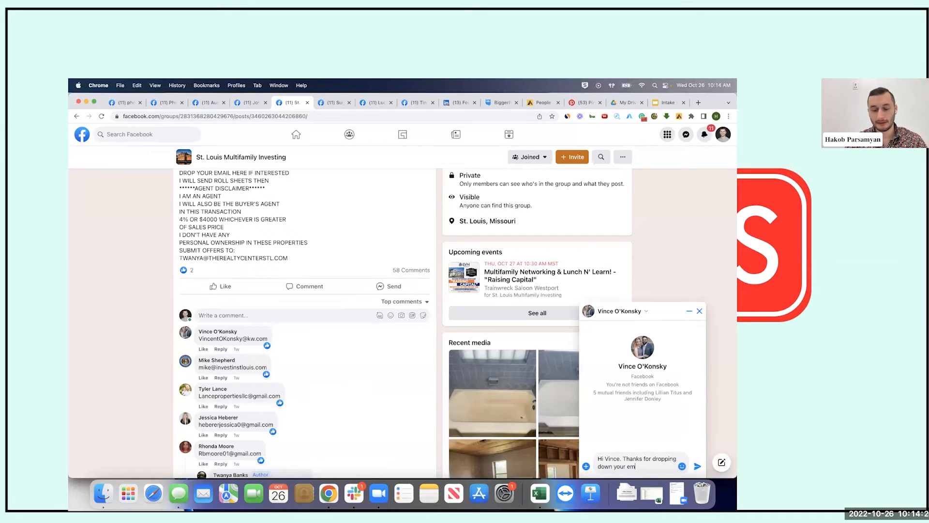
pyautogui.write('ail under my post. I wi')
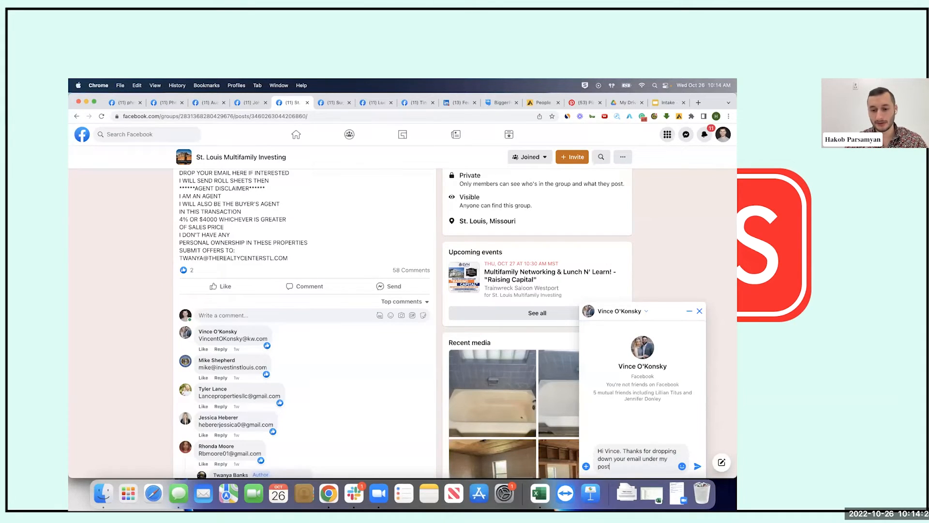
pyautogui.press('BackSpace')
pyautogui.press('BackSpace')
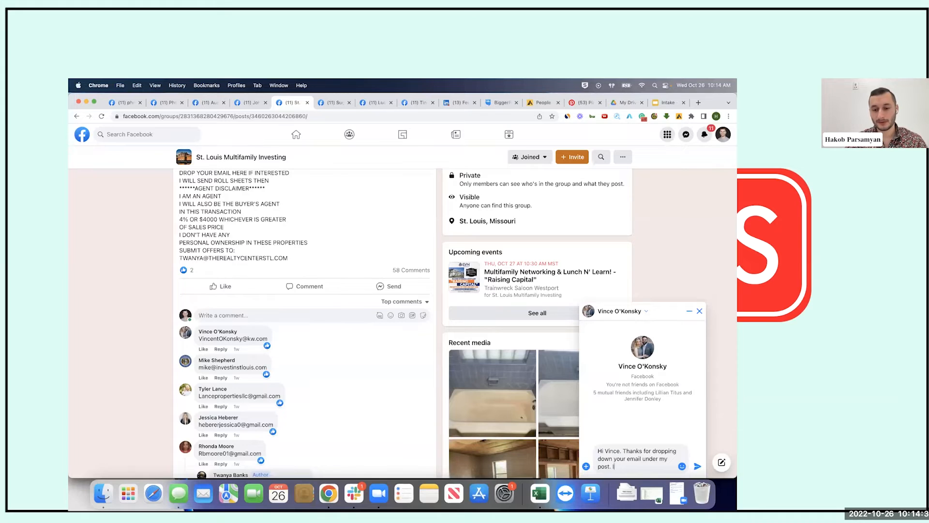
pyautogui.write("What's a good phone number for y")
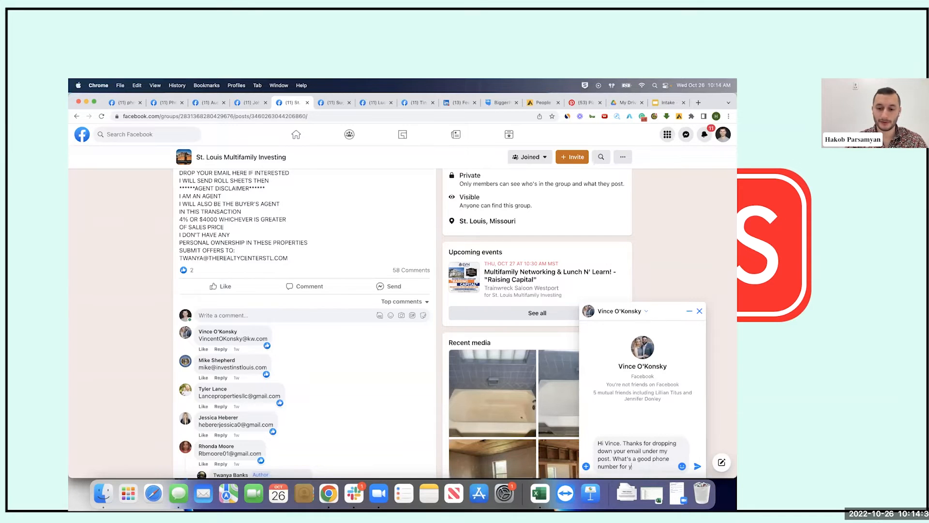
pyautogui.write('ou so I can send yo')
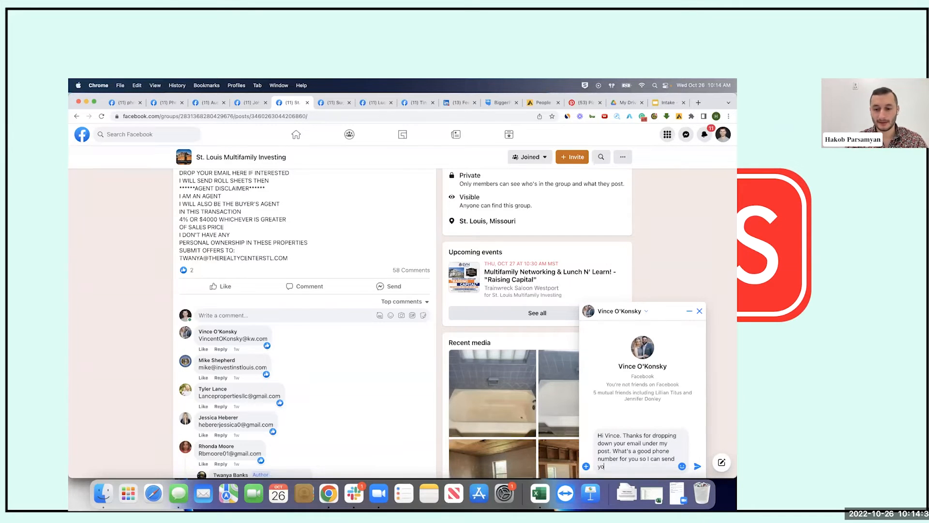
pyautogui.write('u those deals?')
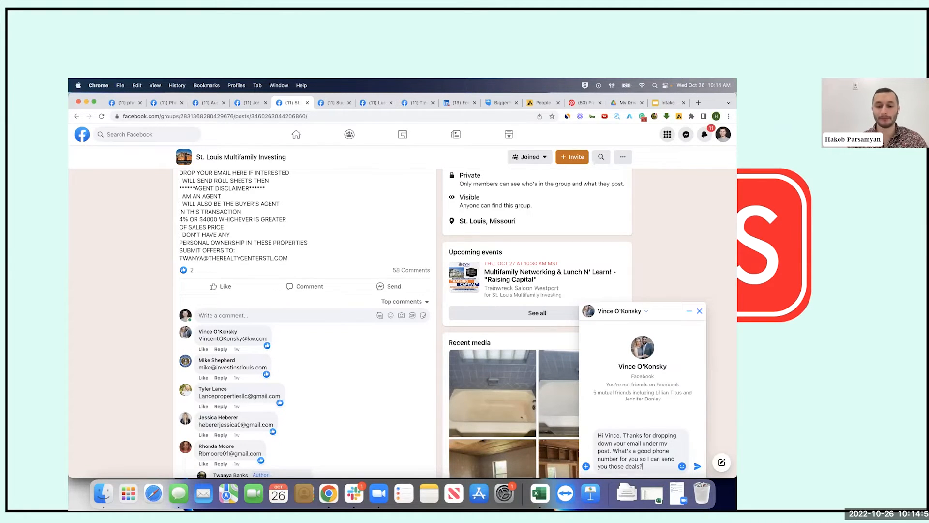
pyautogui.press('super+a')
pyautogui.press('super+x')
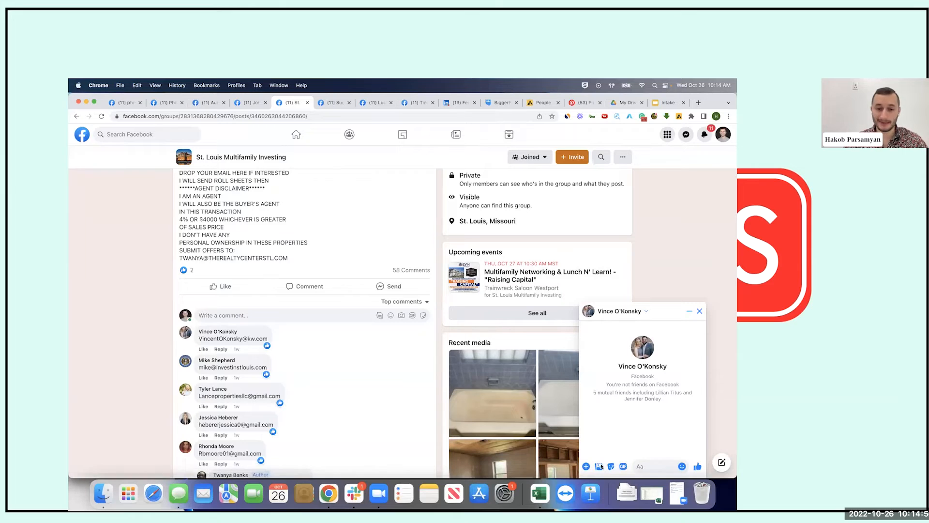
# Start a reply 'Check your DMs' under the first commenter's comment, then erase it
pyautogui.click(221, 348)
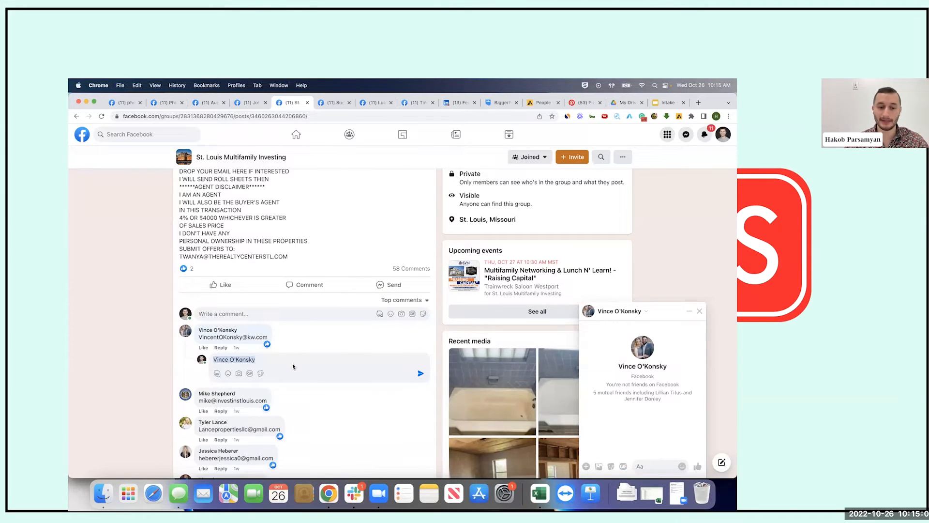
pyautogui.write('Check your DMs')
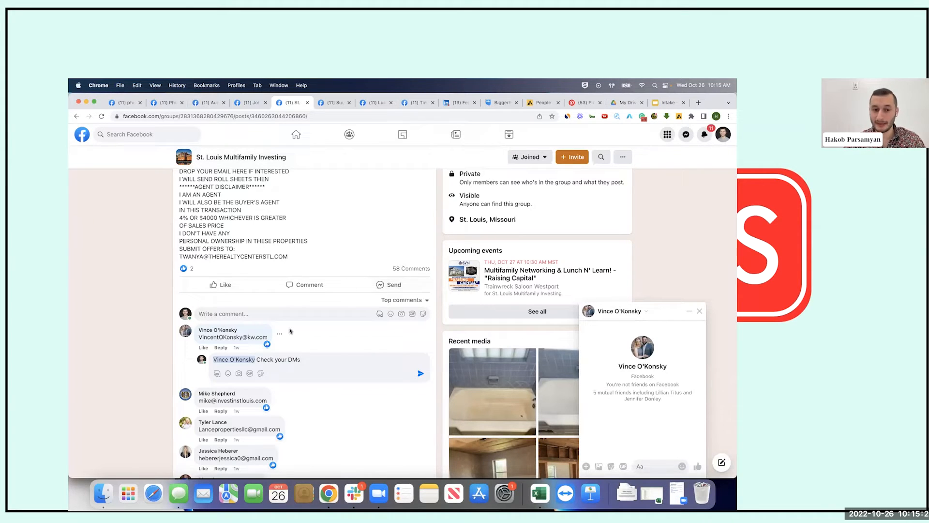
pyautogui.moveTo(299, 360); pyautogui.dragTo(256, 361)
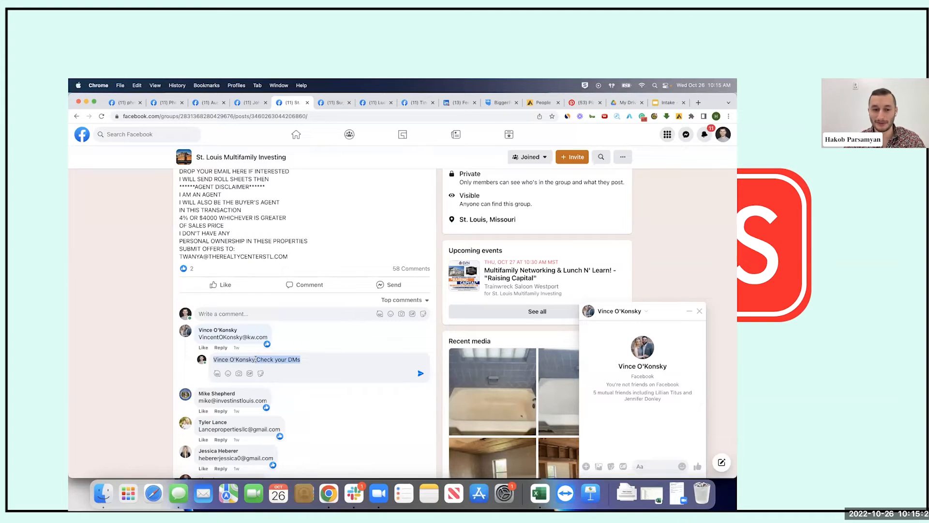
pyautogui.press('BackSpace')
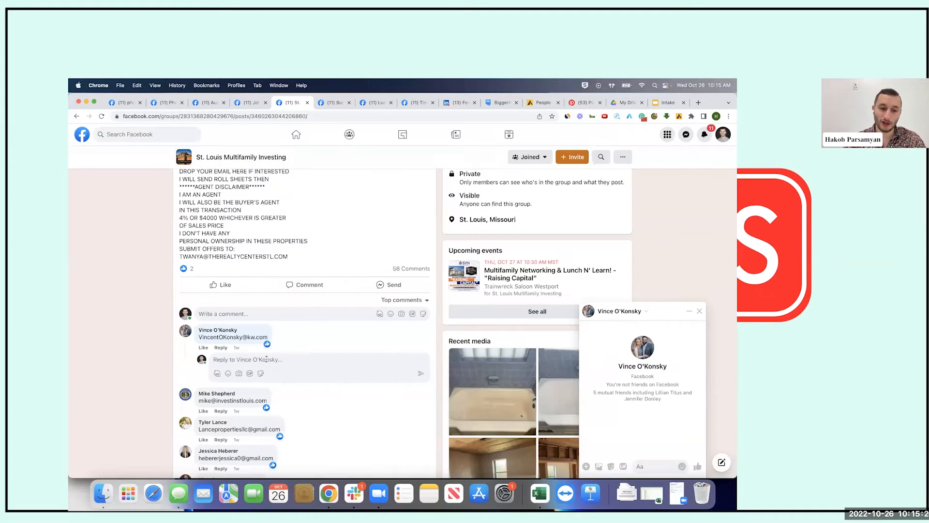
# Refocus the empty reply field after checking the chat box and selecting the commenter's email
pyautogui.click(657, 465)
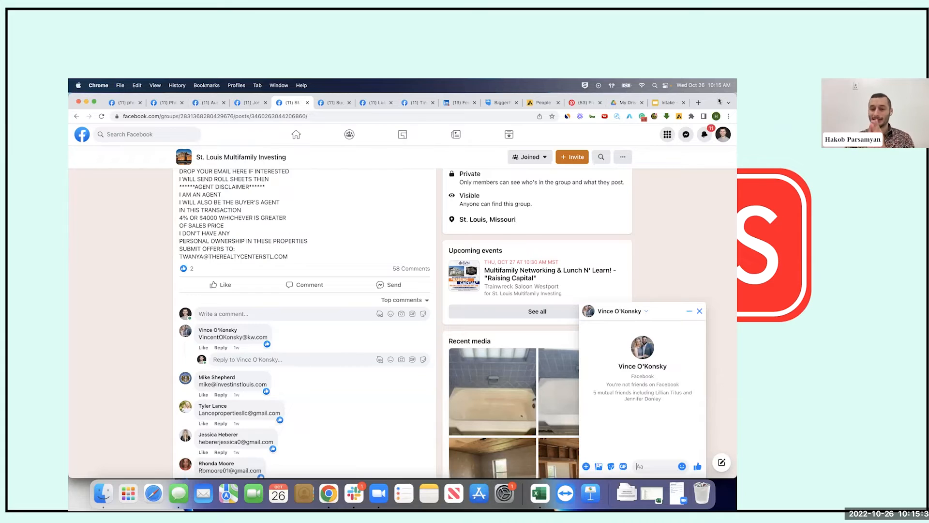
pyautogui.click(247, 359)
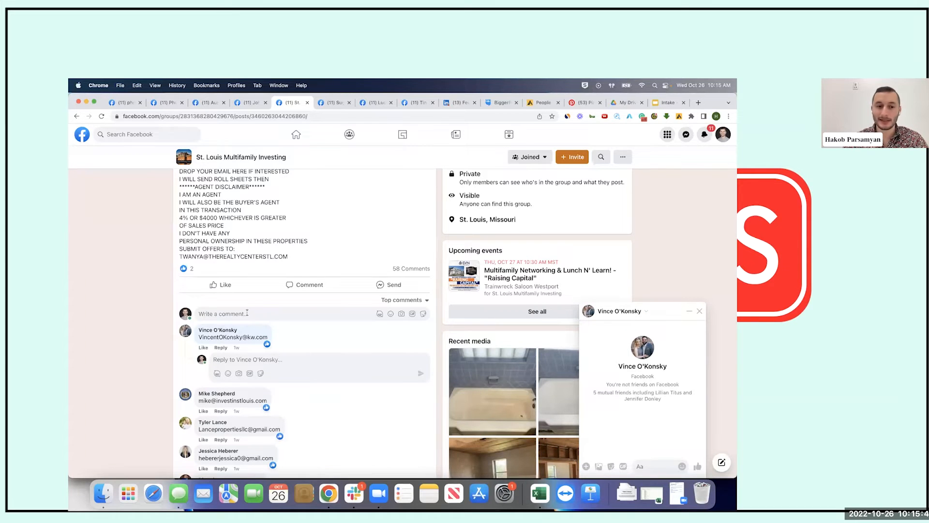
pyautogui.moveTo(198, 337); pyautogui.dragTo(267, 337)
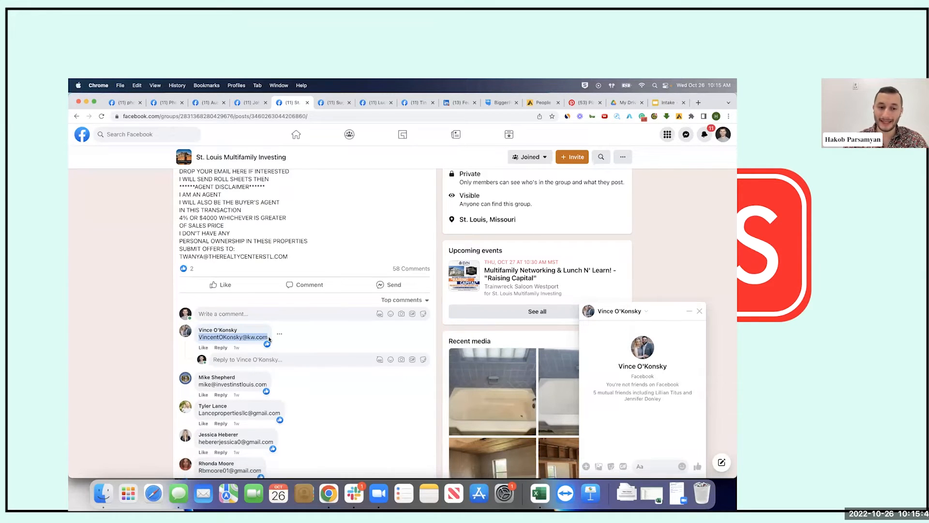
pyautogui.click(265, 359)
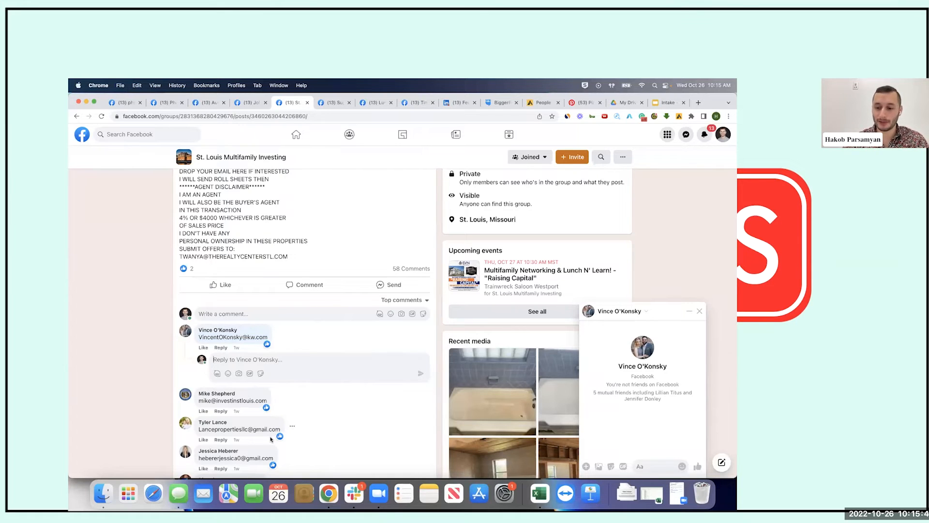
pyautogui.scroll(-10, 290, 363)
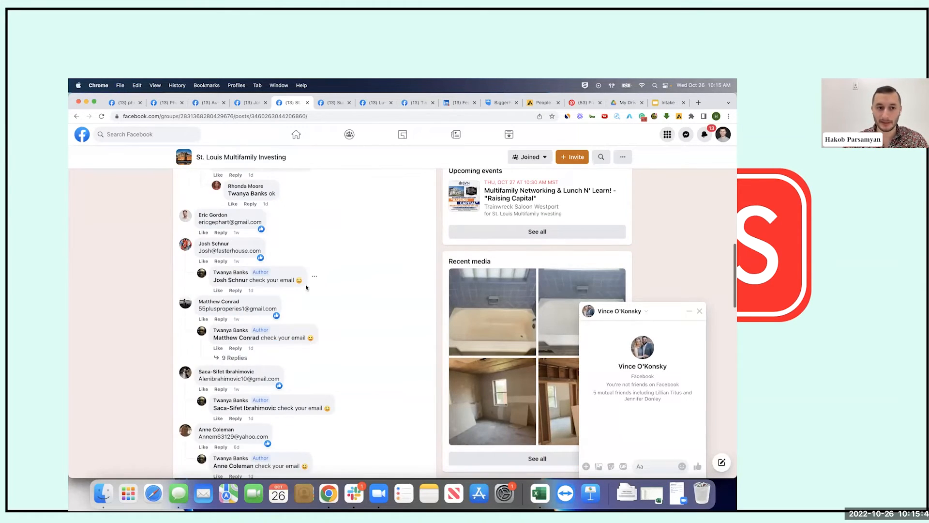
pyautogui.scroll(-15, 306, 286)
pyautogui.scroll(20, 306, 287)
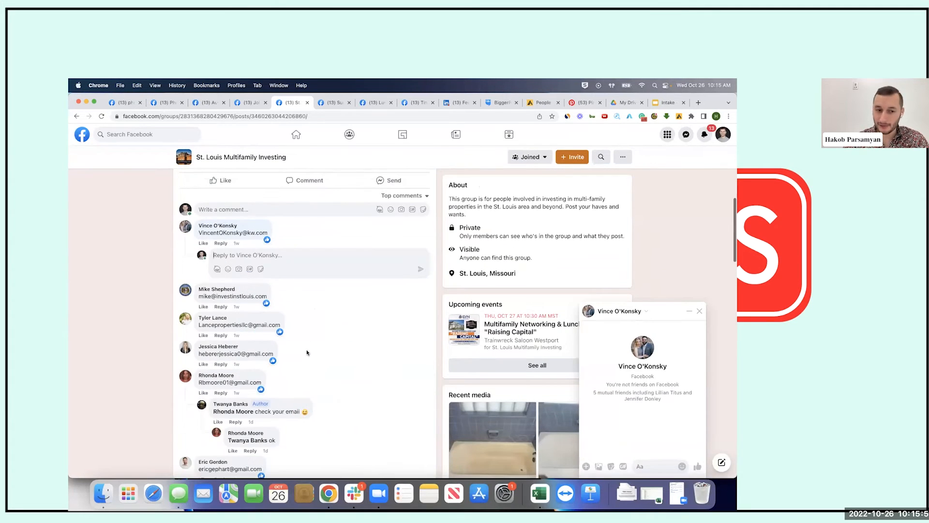
pyautogui.scroll(5, 300, 338)
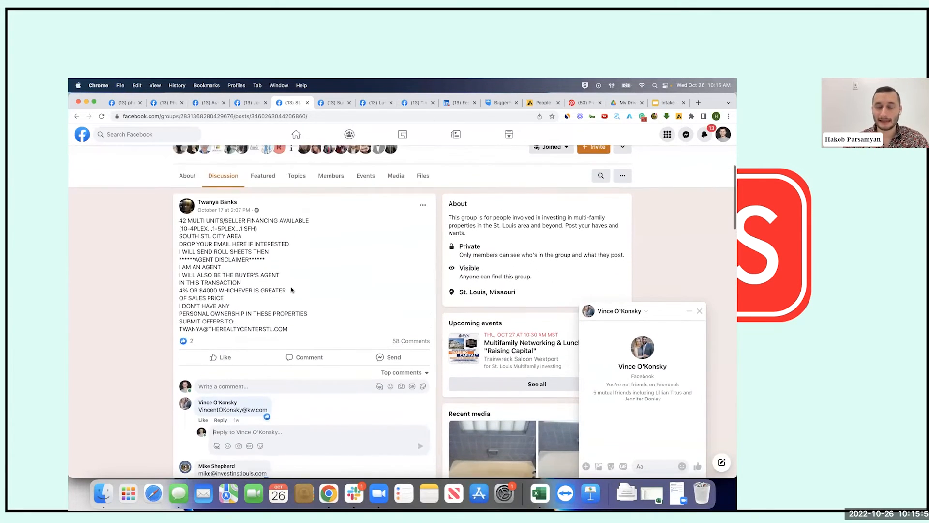
pyautogui.scroll(2, 292, 290)
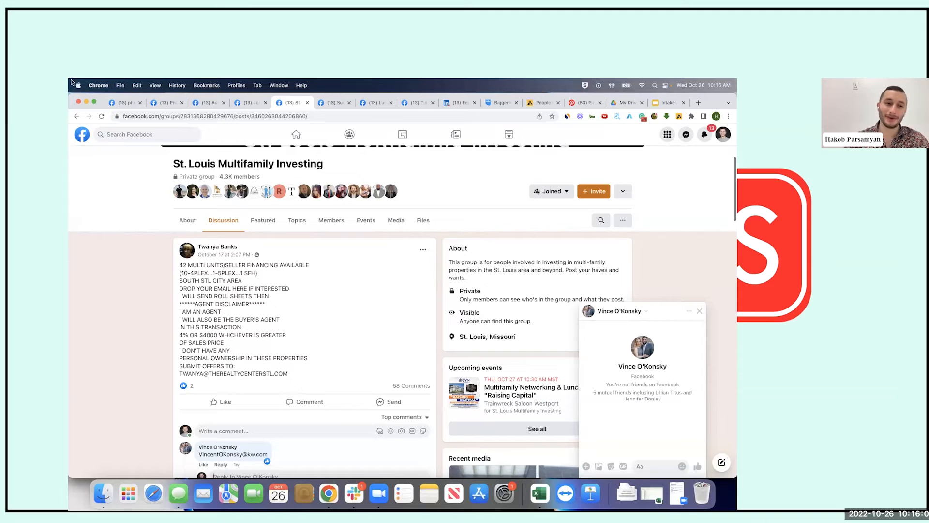
pyautogui.scroll(-4, 265, 330)
pyautogui.scroll(-2, 265, 329)
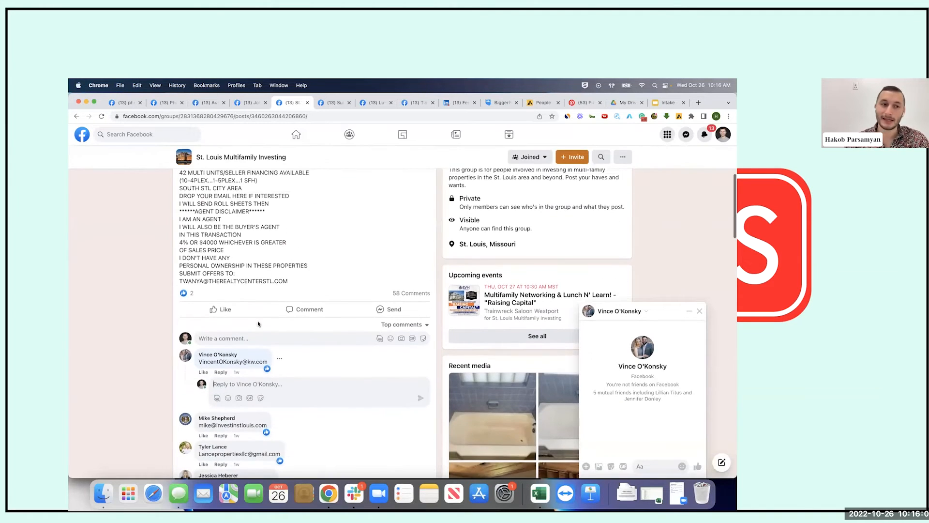
pyautogui.scroll(-3, 299, 178)
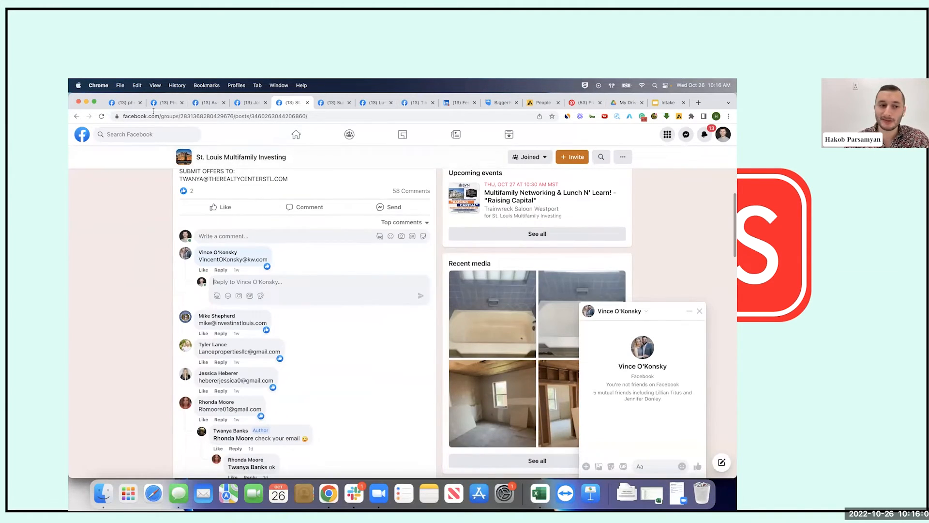
pyautogui.scroll(5, 279, 230)
pyautogui.moveTo(178, 202); pyautogui.dragTo(317, 207)
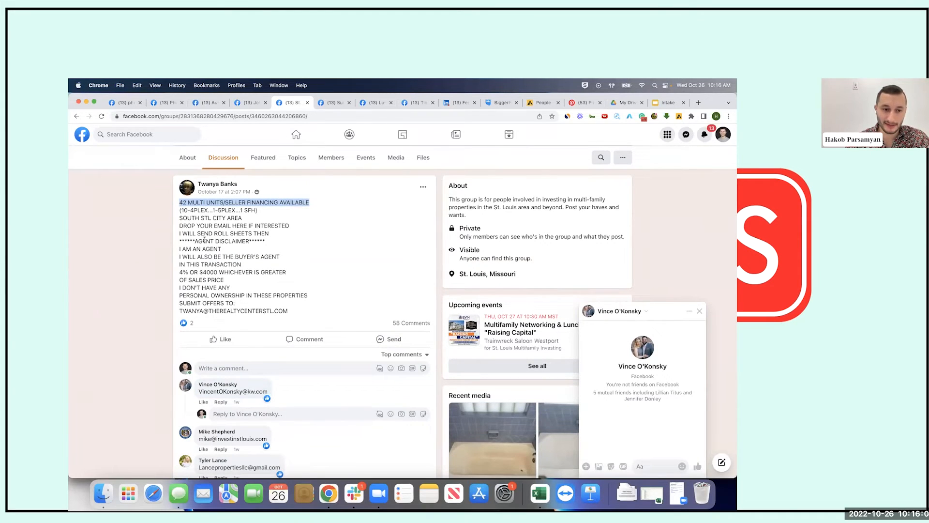
pyautogui.moveTo(178, 250); pyautogui.dragTo(288, 258)
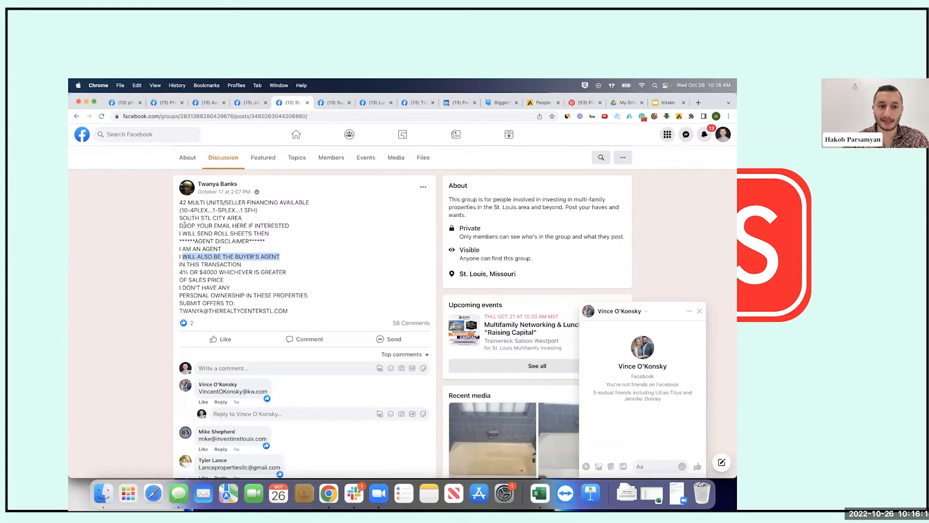
pyautogui.scroll(-3, 225, 275)
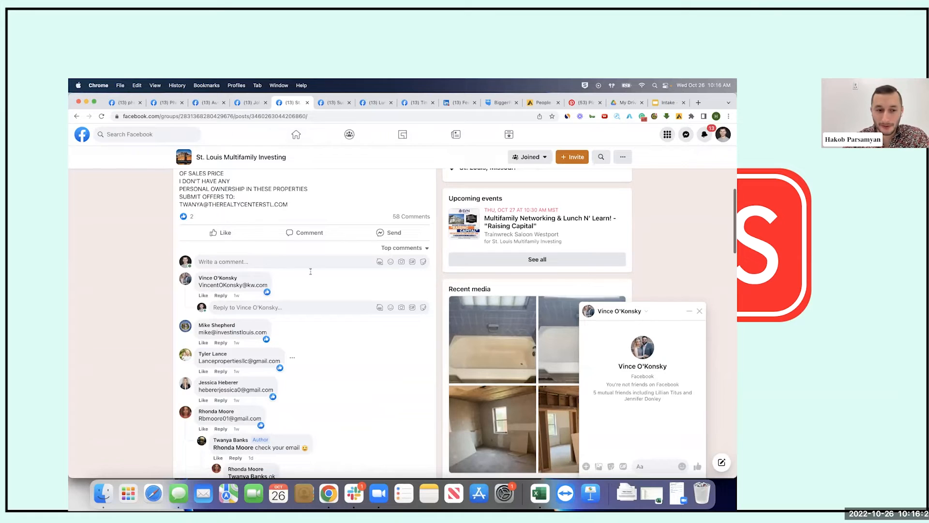
# Open a private chat with the commenter and greet him by first name
pyautogui.moveTo(219, 278)
pyautogui.click(177, 260)
pyautogui.click(639, 466)
pyautogui.write('Hey Vince.')
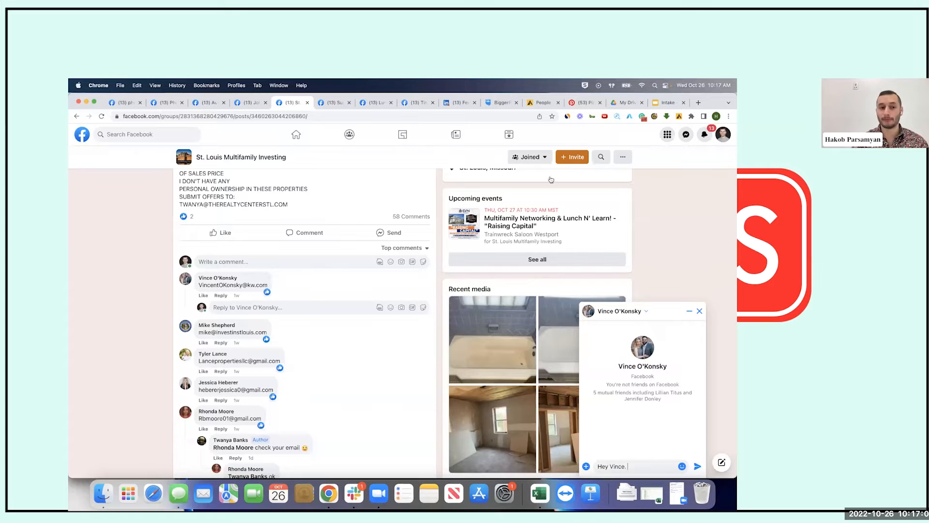
pyautogui.scroll(3, 229, 210)
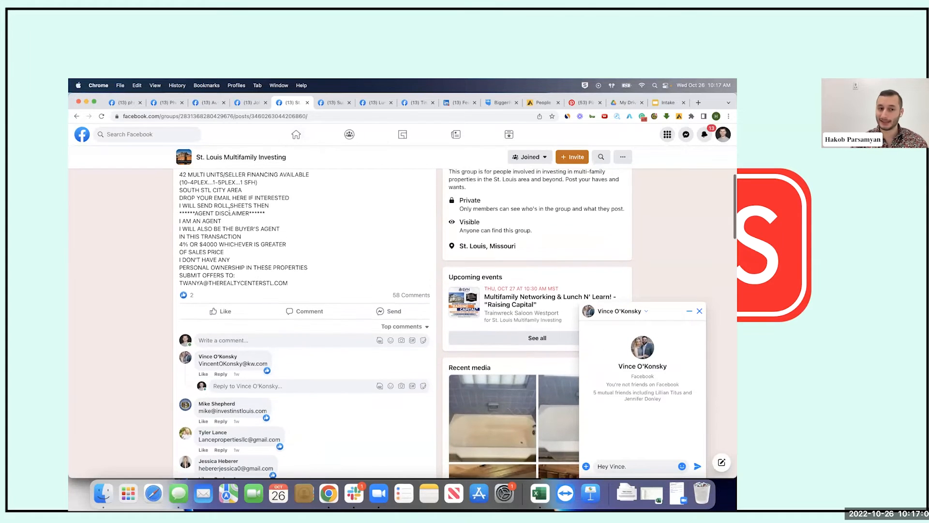
pyautogui.scroll(3, 297, 263)
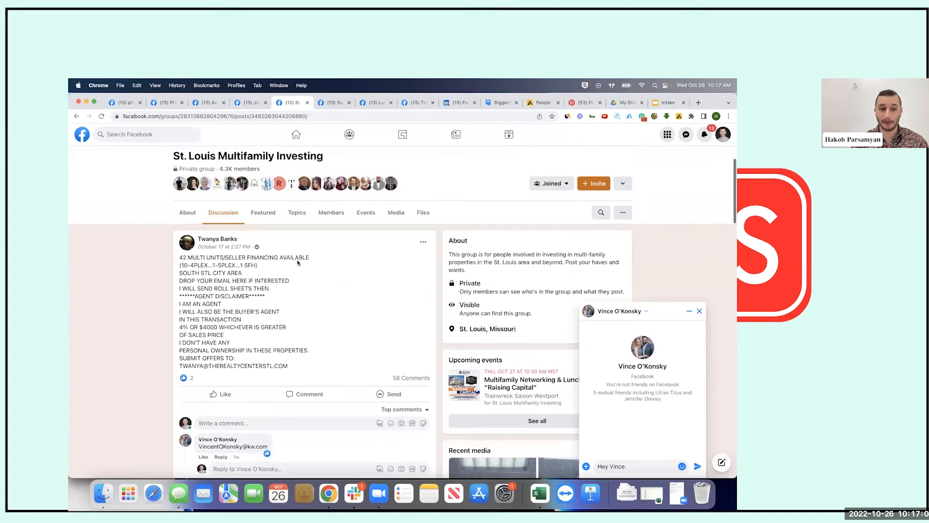
pyautogui.scroll(-2, 298, 263)
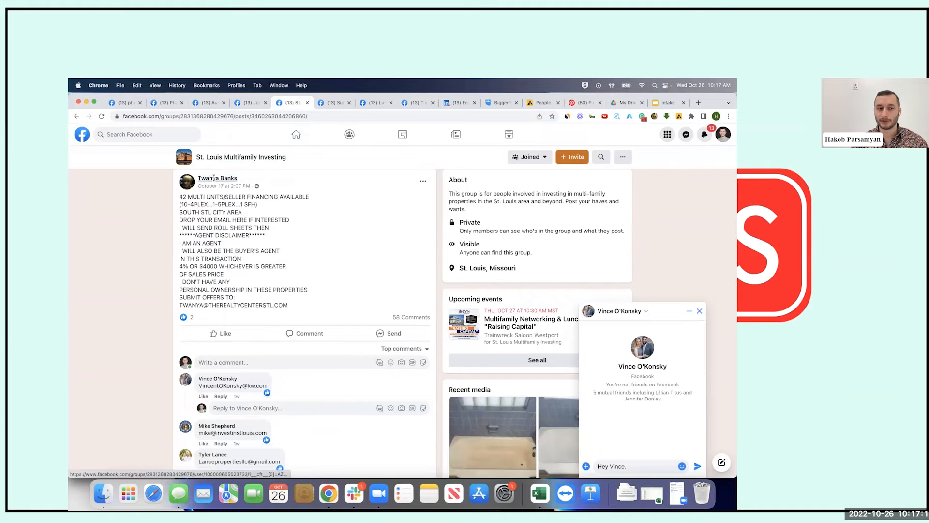
pyautogui.scroll(-3, 381, 348)
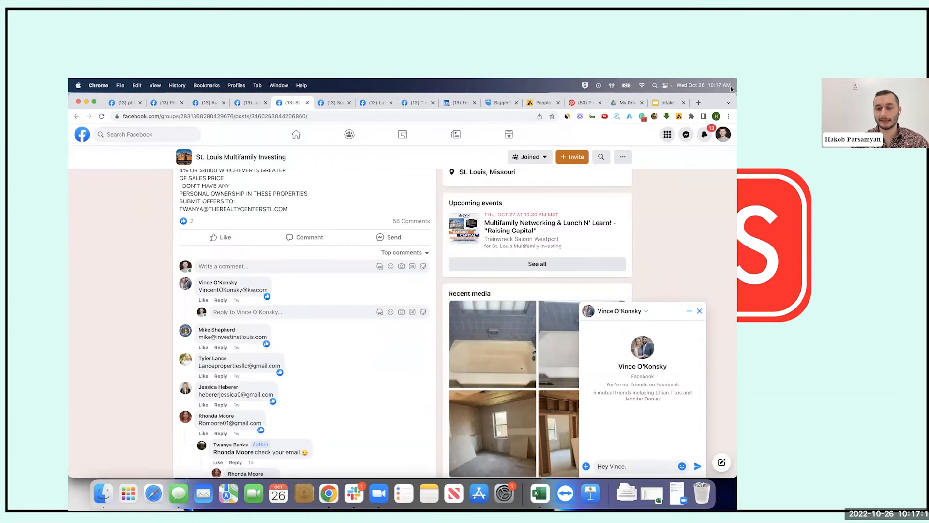
# Pitch the many off-market St. Louis deals in your pipeline and ask for his email and phone
pyautogui.write('I saw you ')
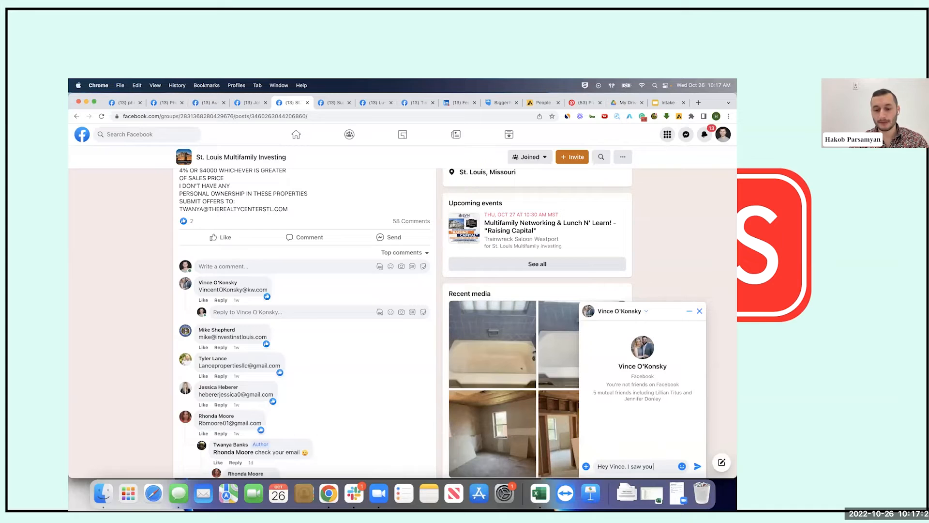
pyautogui.write('are inte')
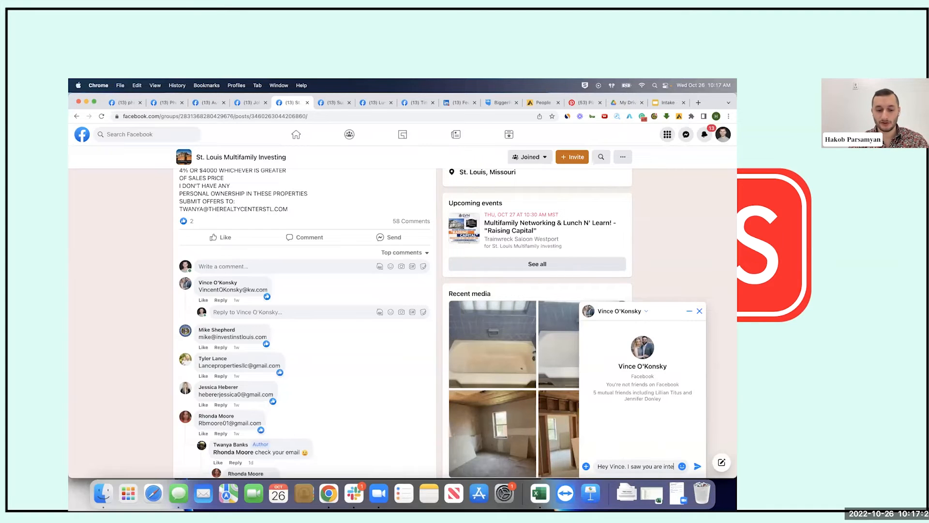
pyautogui.write('rested in')
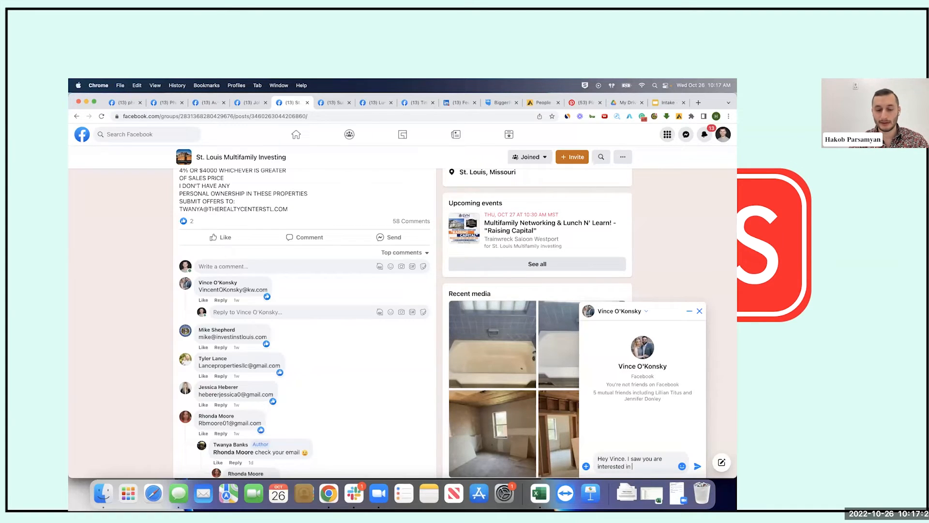
pyautogui.write(' off-market deals. I')
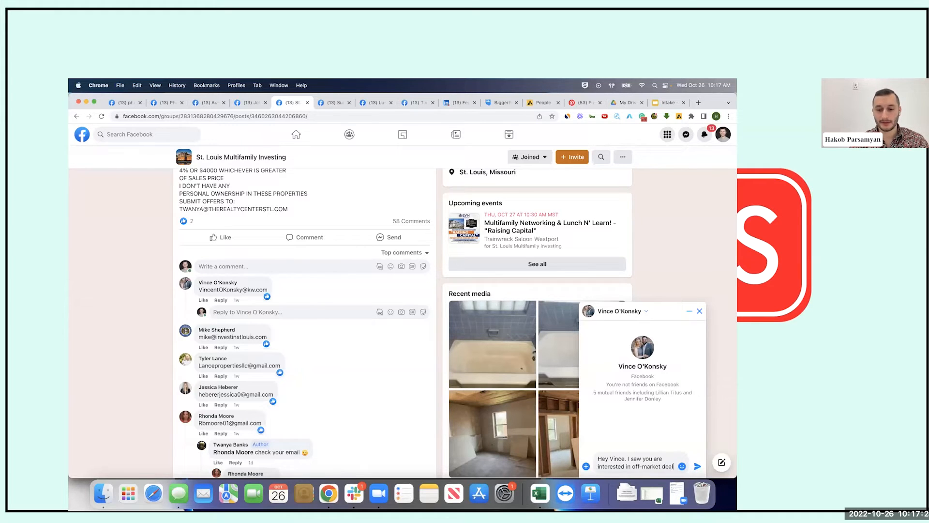
pyautogui.press('BackSpace')
pyautogui.press('BackSpace')
pyautogui.press('BackSpace')
pyautogui.write('in St. L')
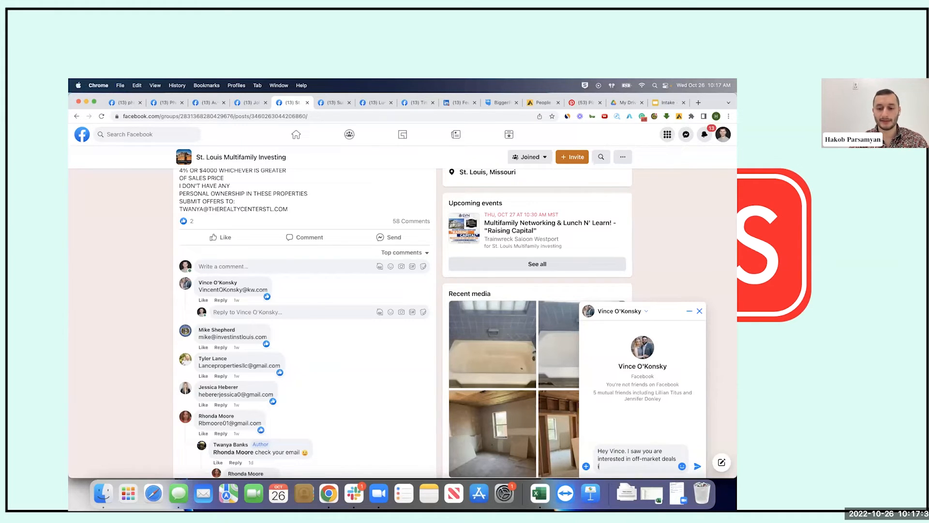
pyautogui.write('ouis. ')
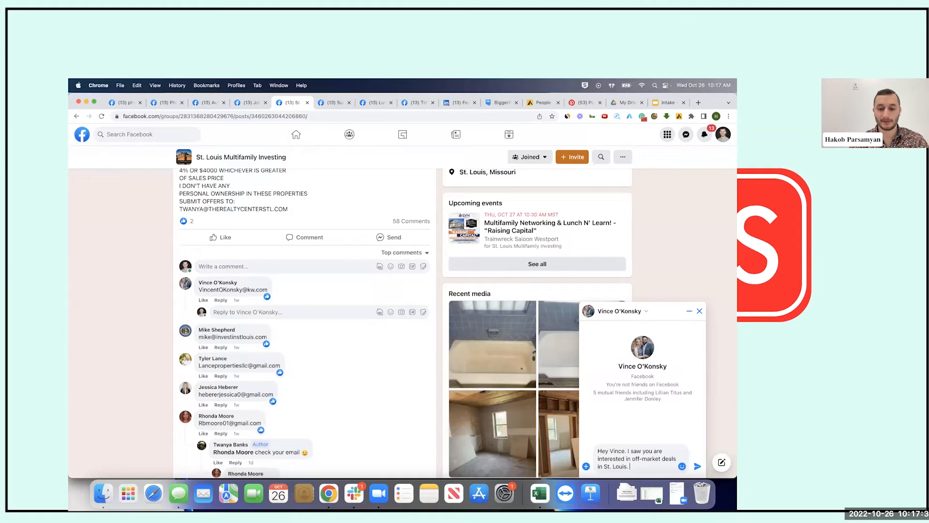
pyautogui.write('I have a lo')
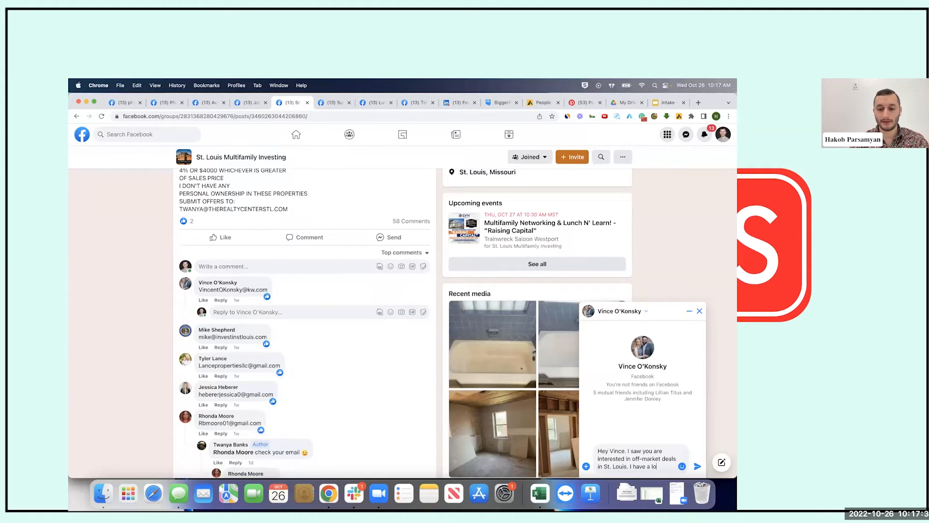
pyautogui.write('t in the pipl')
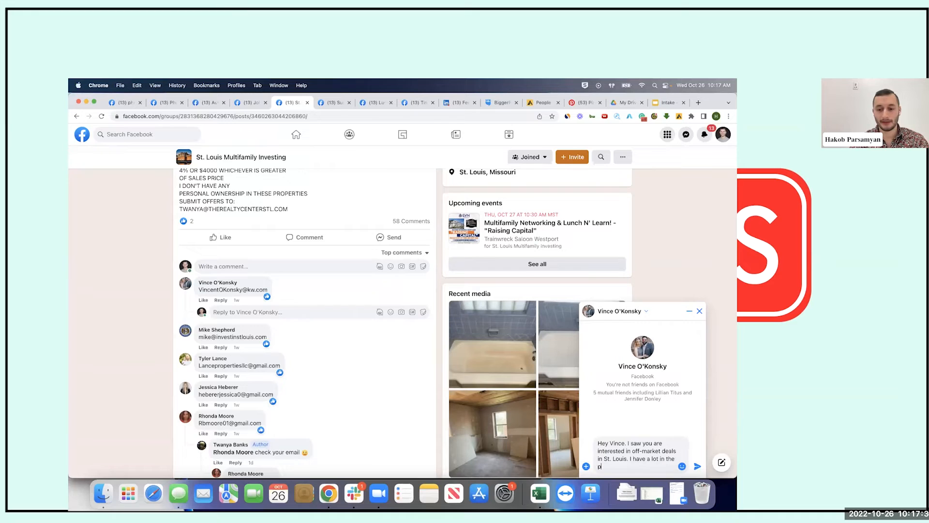
pyautogui.write('elin')
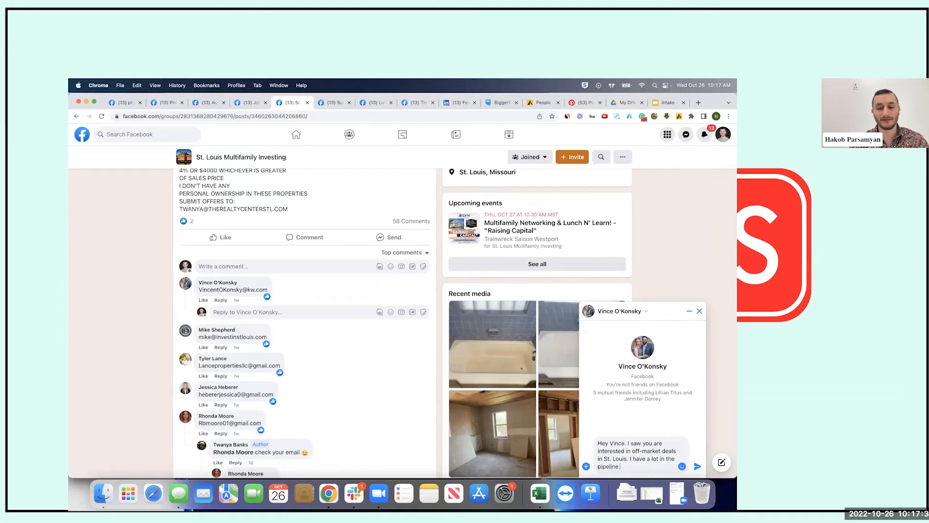
pyautogui.write('e ')
pyautogui.write('a')
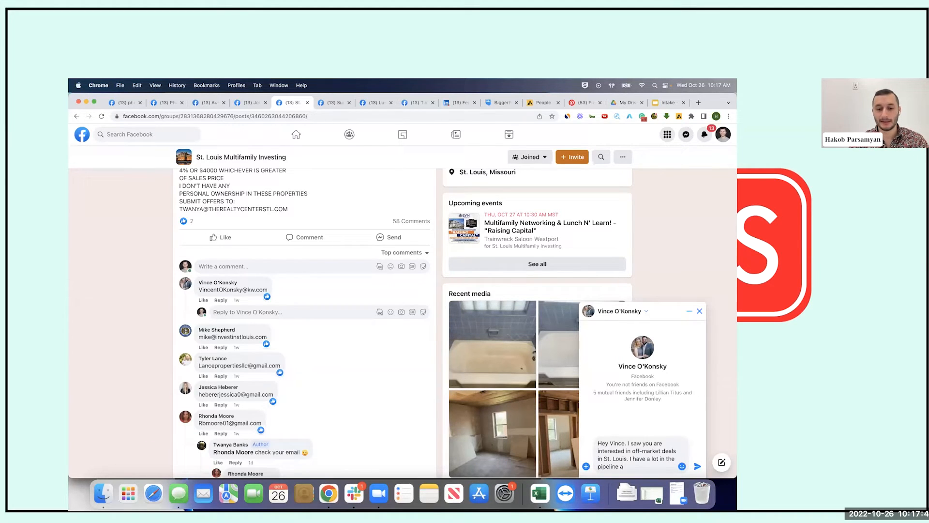
pyautogui.write('nd would love to show ')
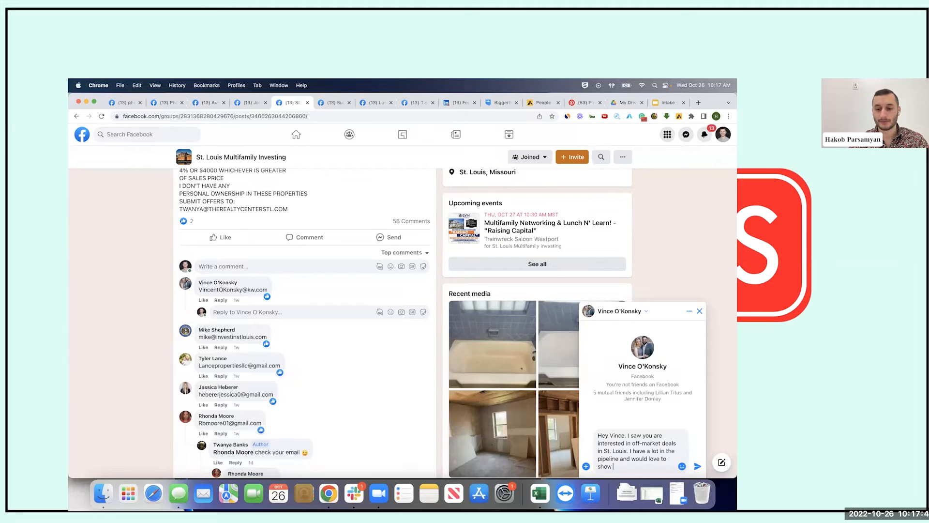
pyautogui.write("you what I got. What's a good")
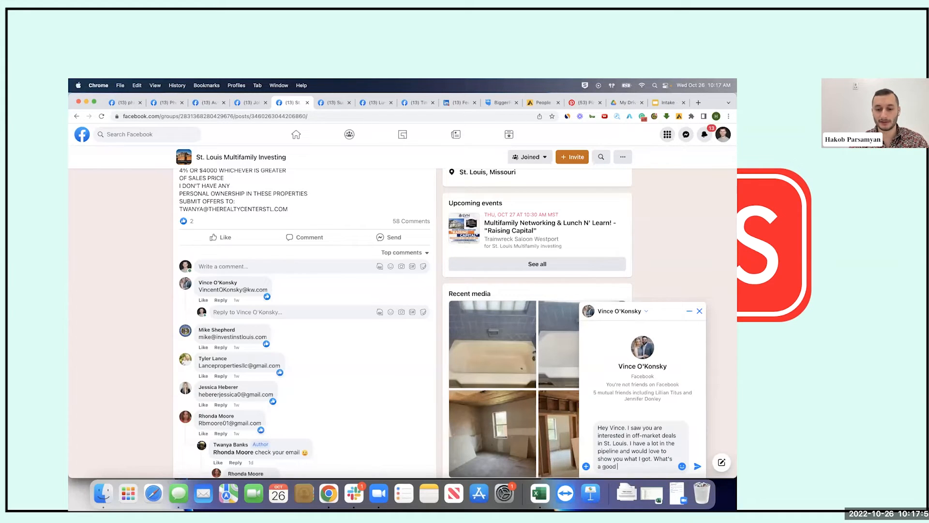
pyautogui.write(' email and phone ')
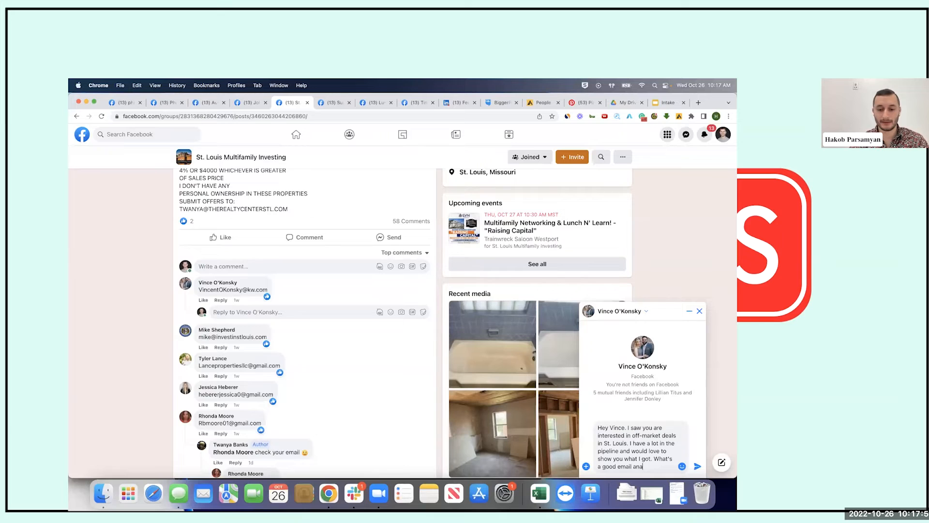
pyautogui.write('number for ')
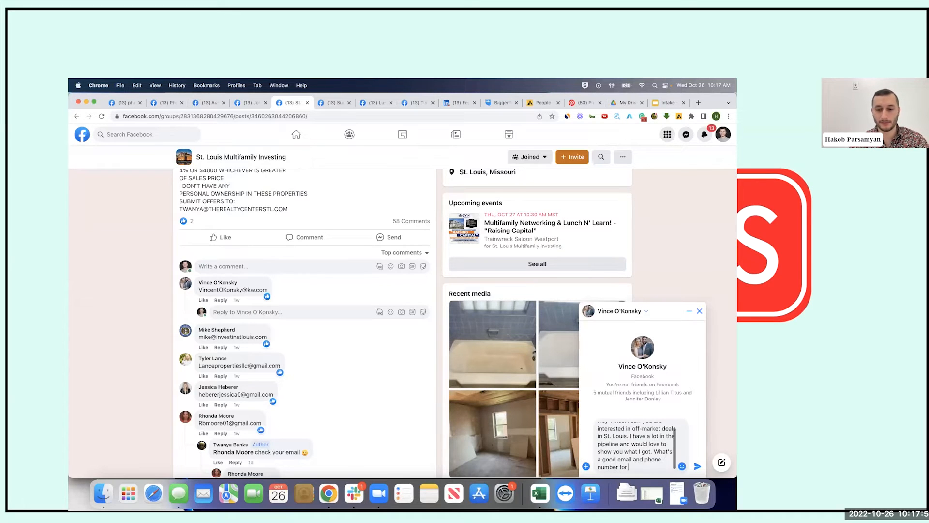
pyautogui.write('you?')
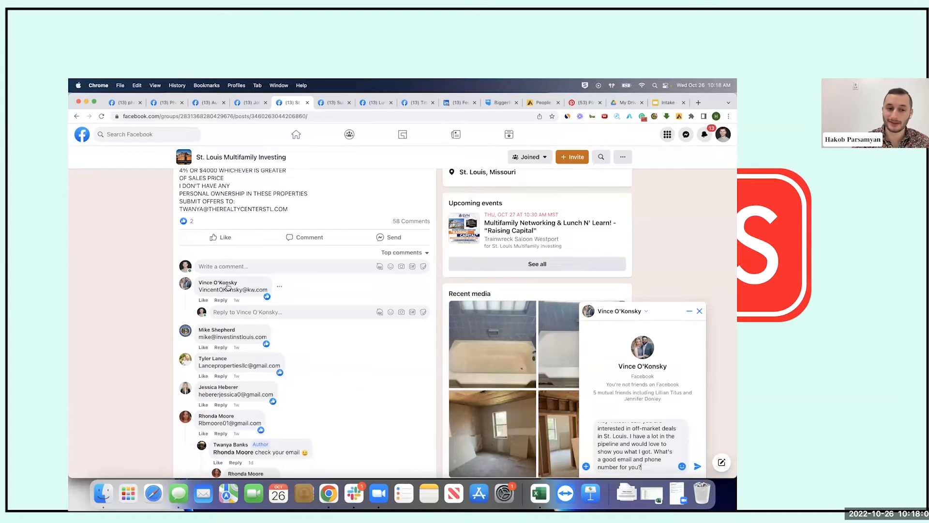
pyautogui.moveTo(227, 287)
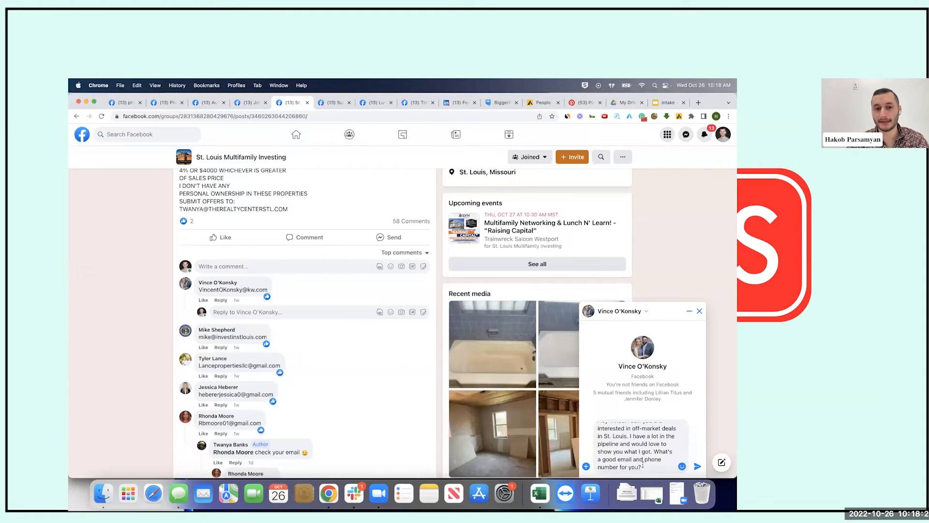
# Cut the entire off-market pitch from the chat box, leaving it empty, and review the comments
pyautogui.press('super+a')
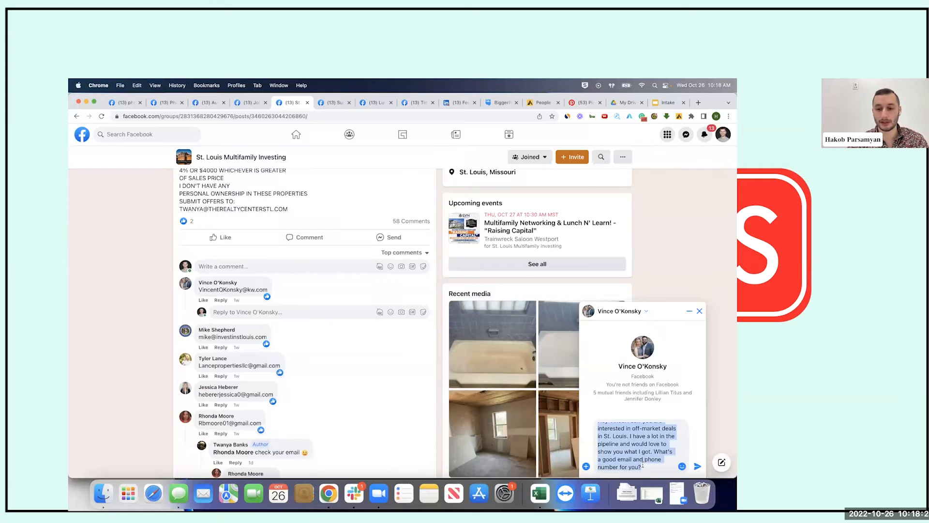
pyautogui.press('super+x')
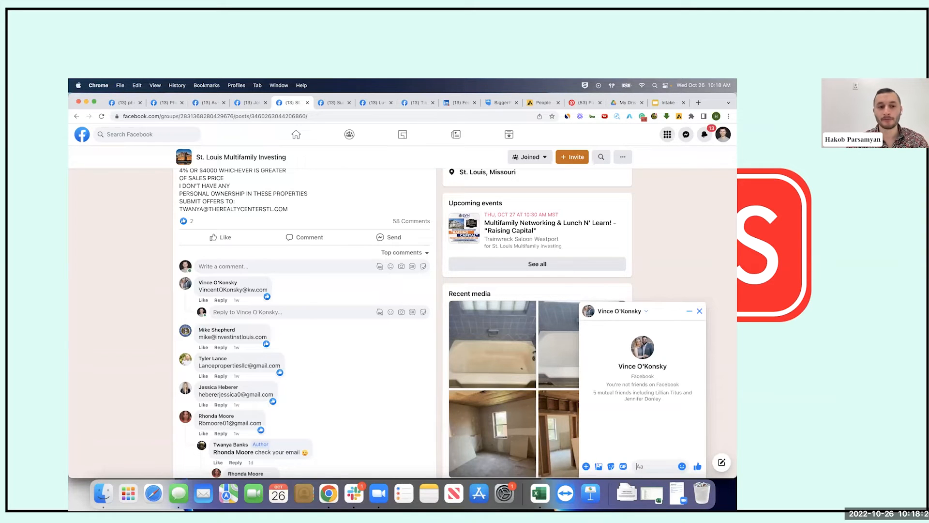
pyautogui.scroll(-5, 288, 397)
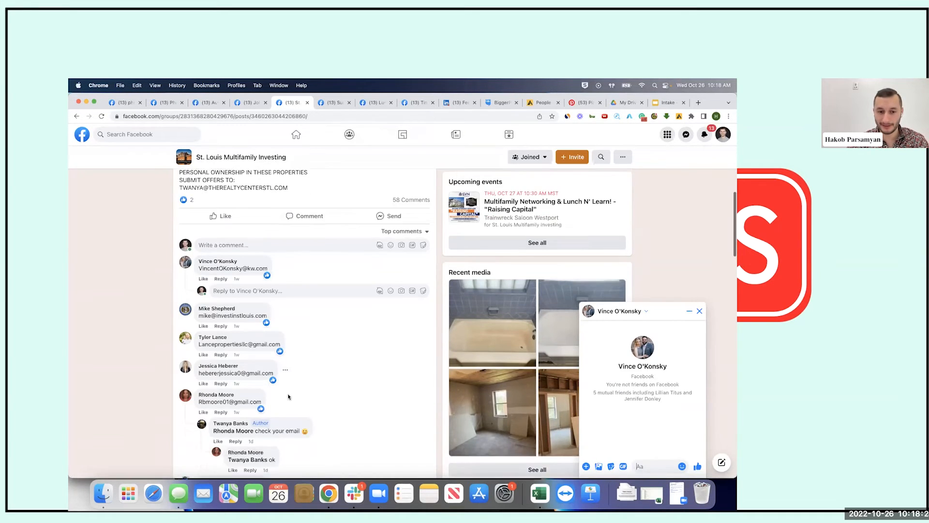
pyautogui.scroll(10, 288, 396)
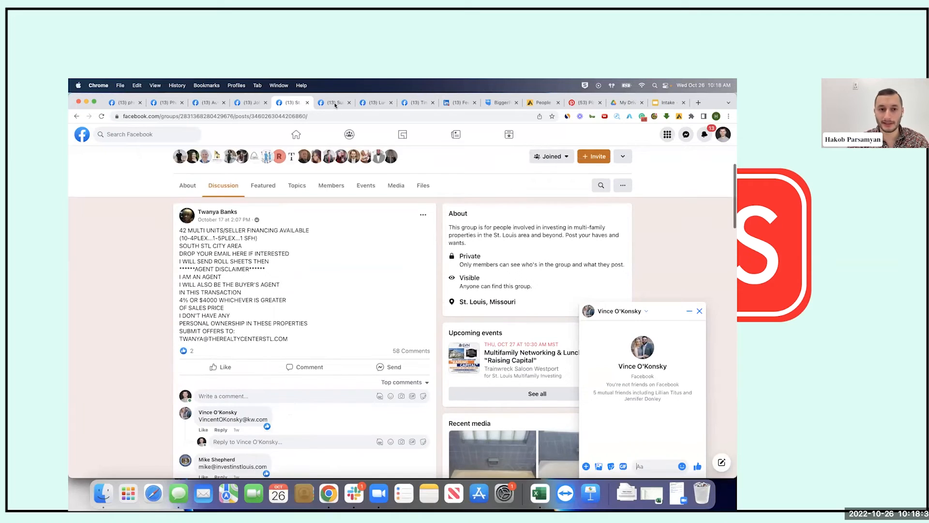
pyautogui.scroll(-4, 261, 291)
pyautogui.moveTo(263, 270)
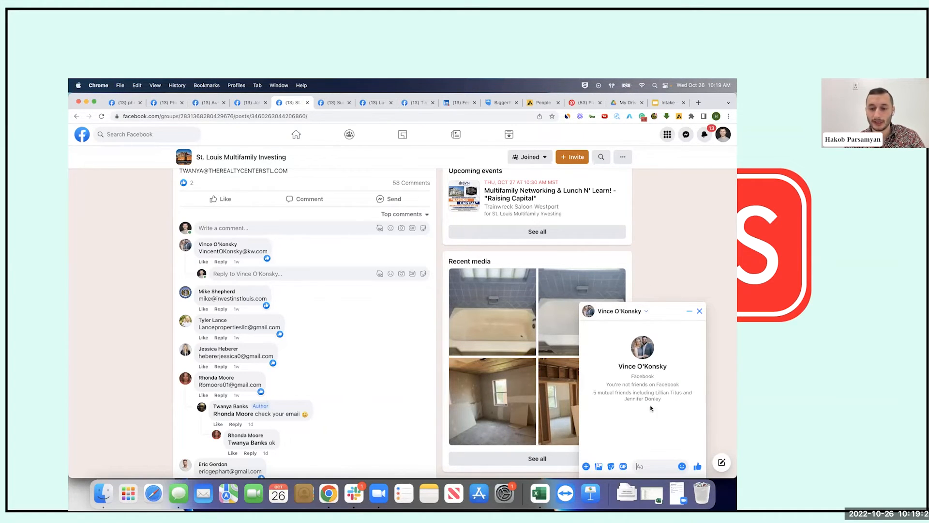
# Draft a greeting noting his off-market interest seen in a real estate group, offering St. Louis properties
pyautogui.click(639, 465)
pyautogui.write('Hi V')
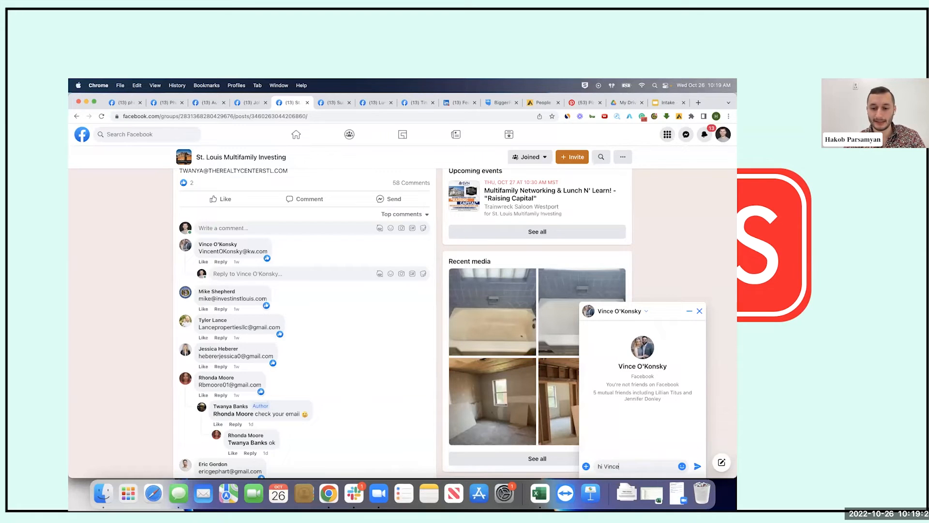
pyautogui.write('ince. I saw ')
pyautogui.write('you')
pyautogui.press('BackSpace')
pyautogui.press('BackSpace')
pyautogui.press('BackSpace')
pyautogui.press('BackSpace')
pyautogui.press('BackSpace')
pyautogui.write('in a real estate group')
pyautogui.write(' that you are interested')
pyautogui.write(' in')
pyautogui.write(' off-mar')
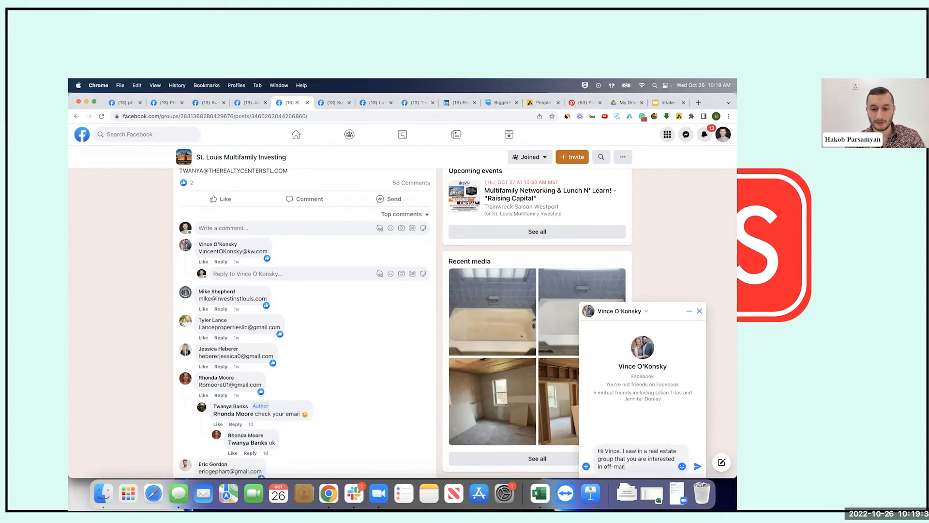
pyautogui.write('ket properties. I get some')
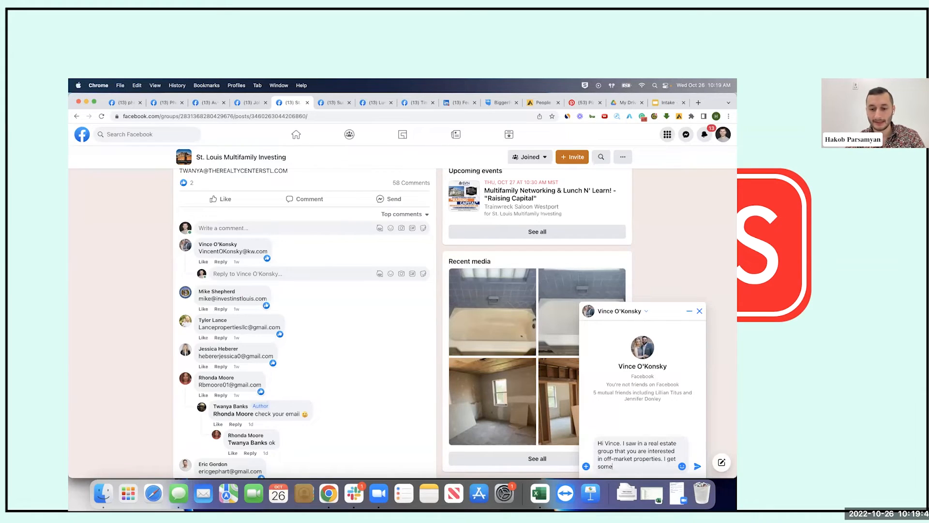
pyautogui.write(' properties in St. Louis and would love to send them your way')
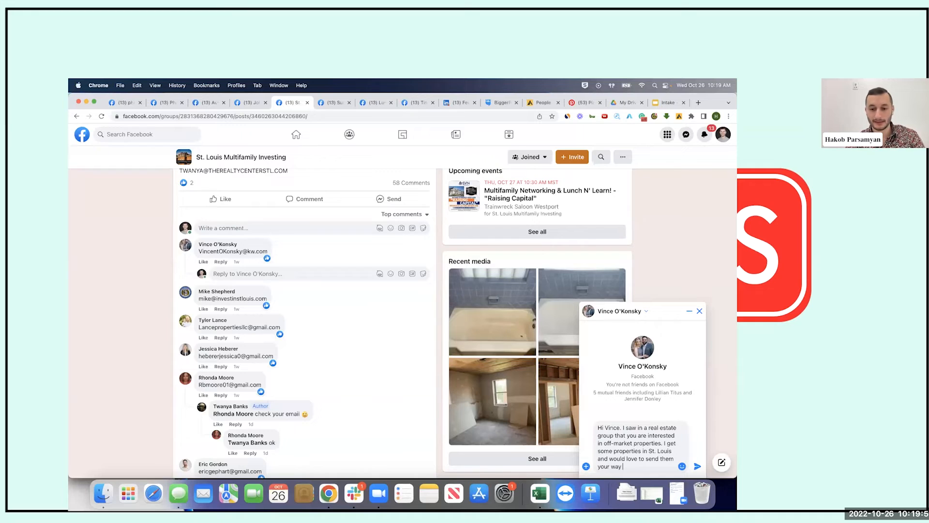
pyautogui.write(' as soon as I get one.')
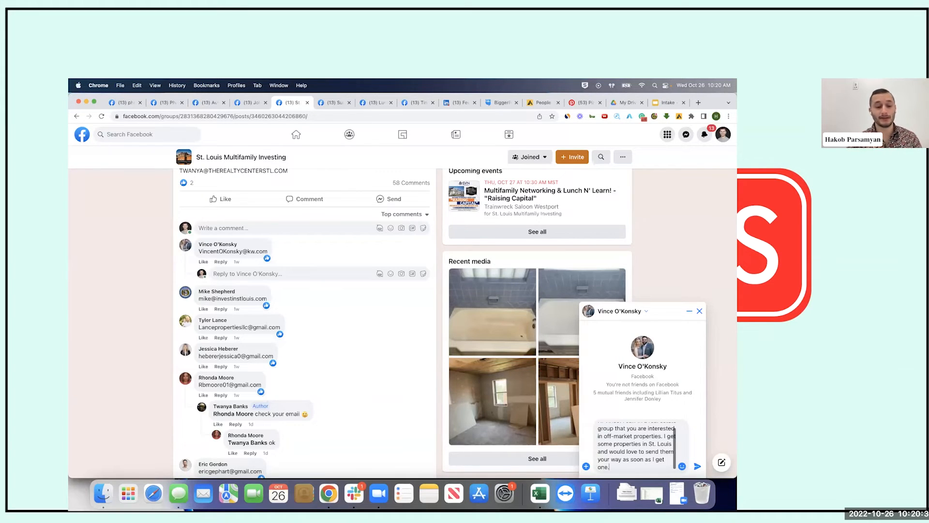
pyautogui.write('a')
pyautogui.press('super+a')
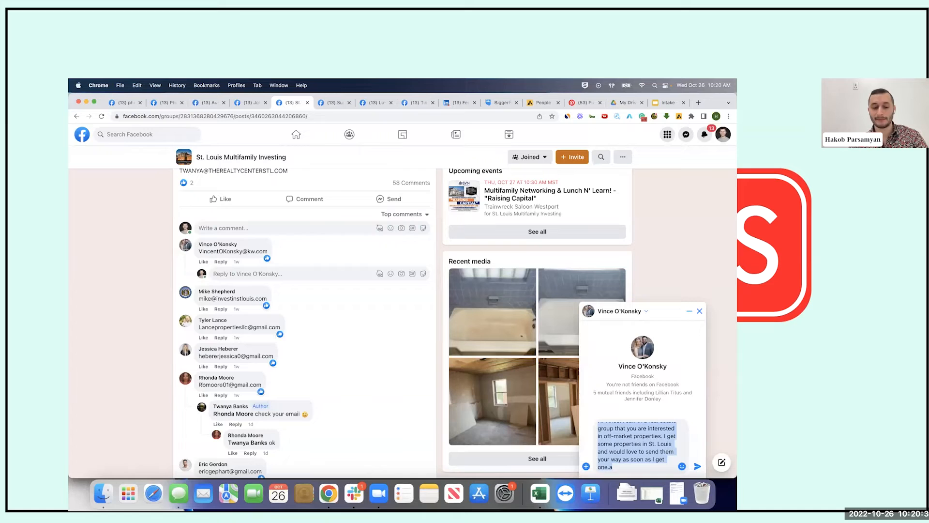
# Shorten the draft to a request for off-market properties in the area, then delete it entirely
pyautogui.click(633, 468)
pyautogui.scroll(1, 629, 460)
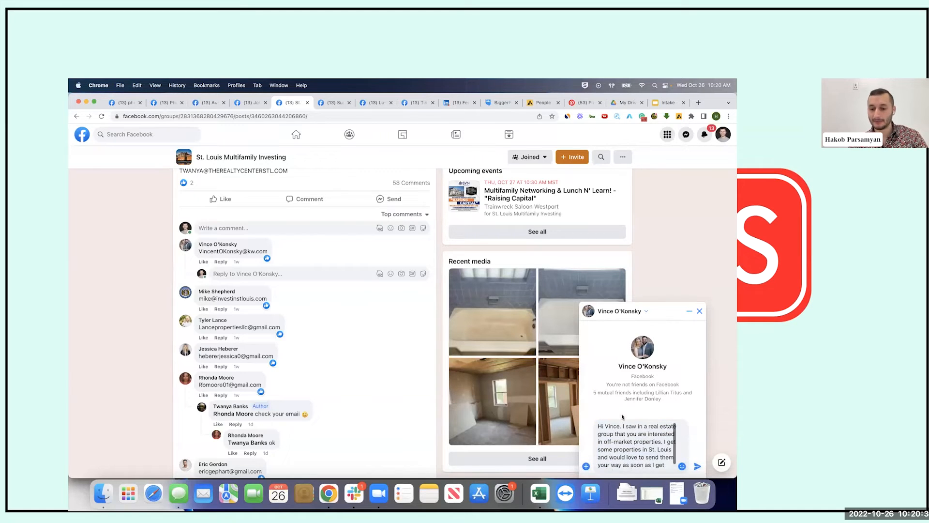
pyautogui.moveTo(626, 426); pyautogui.dragTo(627, 480)
pyautogui.press('BackSpace')
pyautogui.write('am interested in')
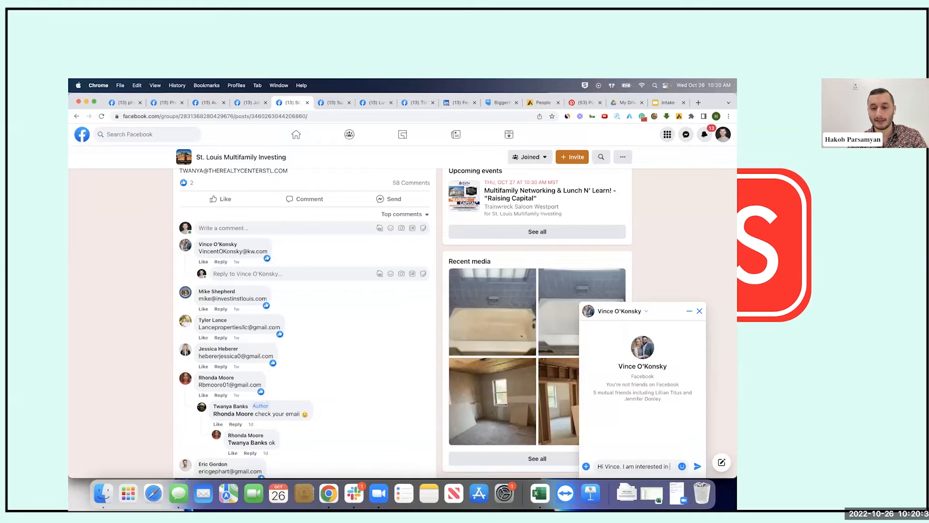
pyautogui.write(' ge')
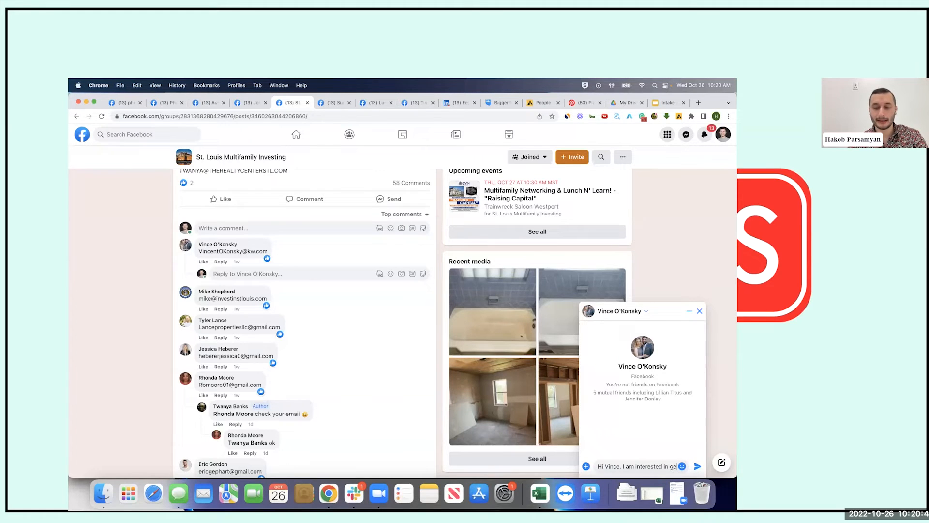
pyautogui.write('tting some off-')
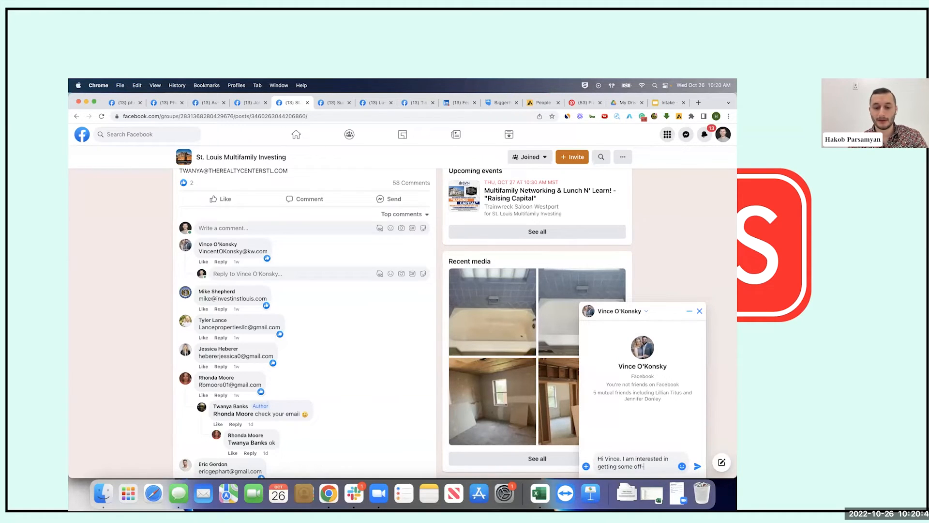
pyautogui.write('market properties in th')
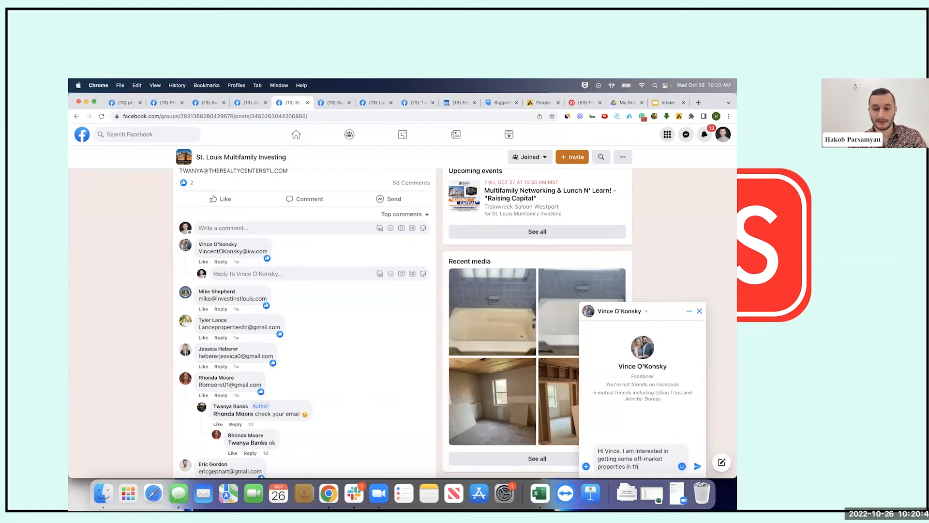
pyautogui.write('e area. Let me know wh')
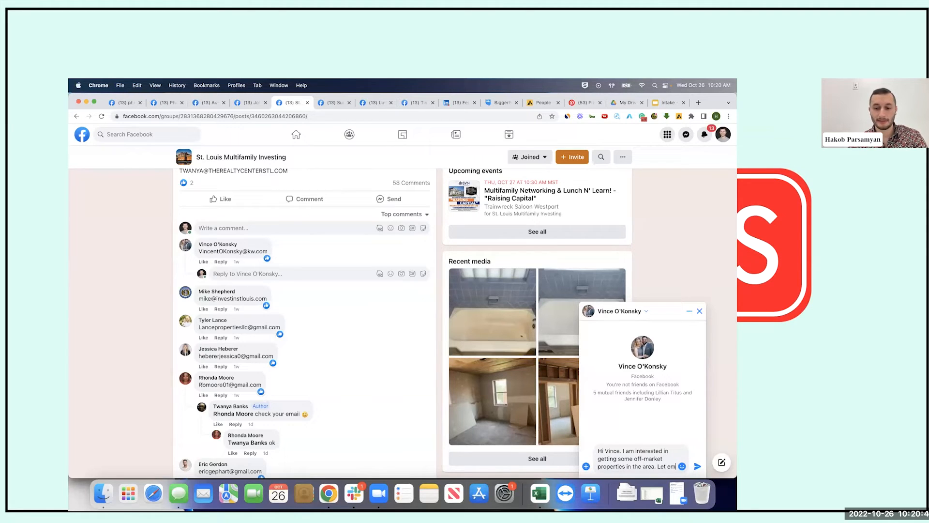
pyautogui.write('at you have.')
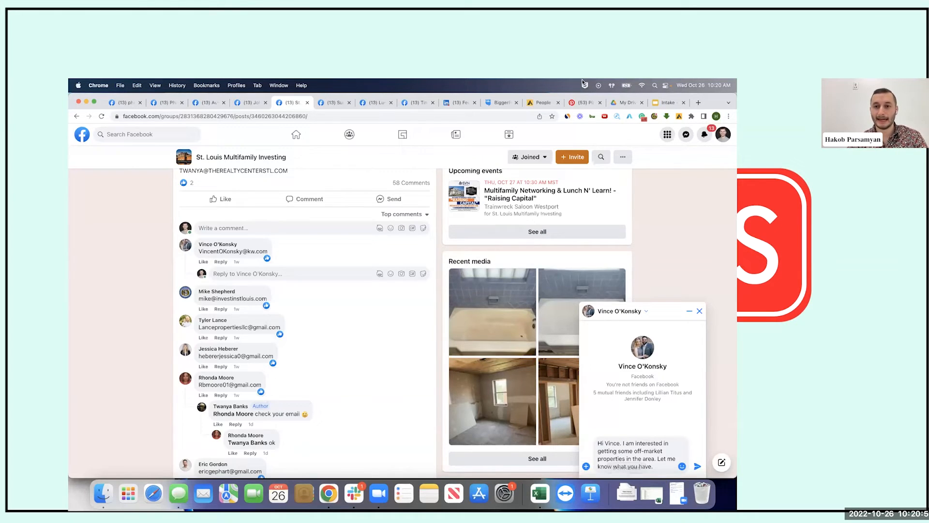
pyautogui.press('super+a')
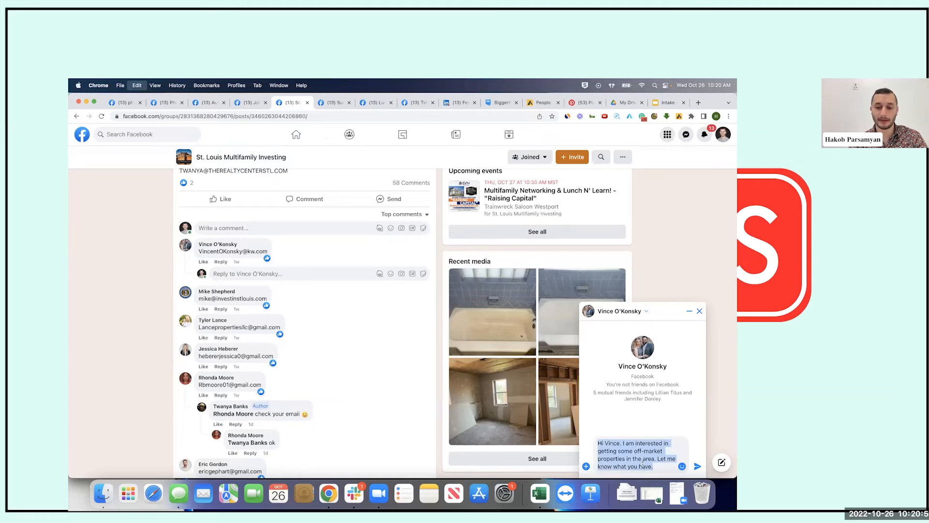
pyautogui.press('BackSpace')
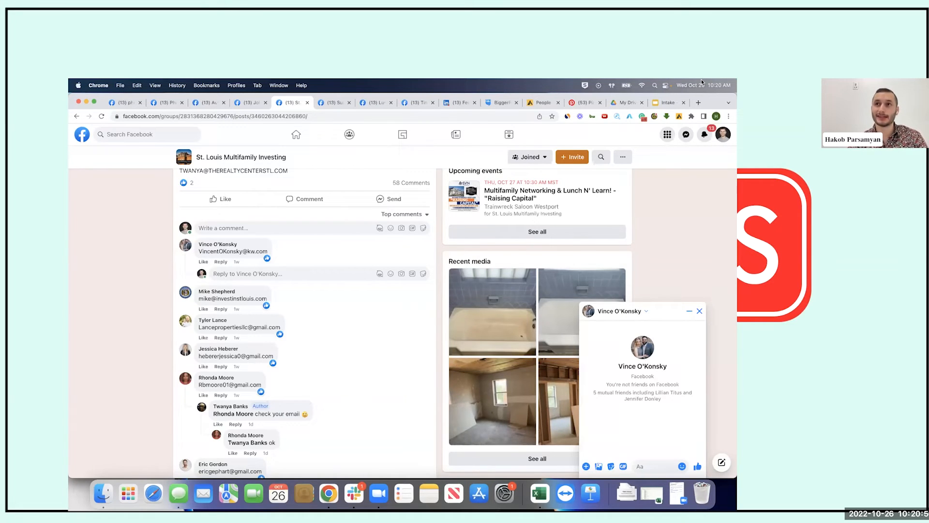
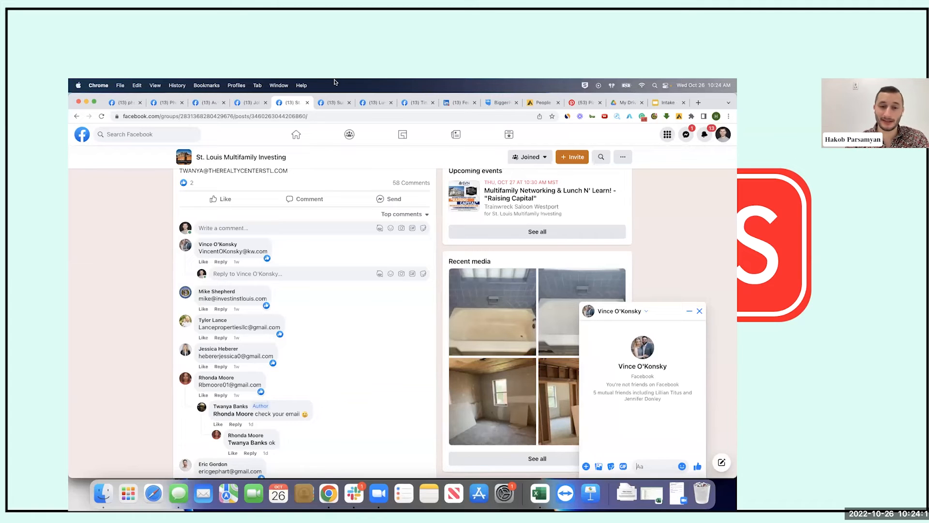
# Close the group members, profile, St. Louis group post and friend suggestion tabs, then switch to the LinkedIn feed
pyautogui.scroll(5, 336, 272)
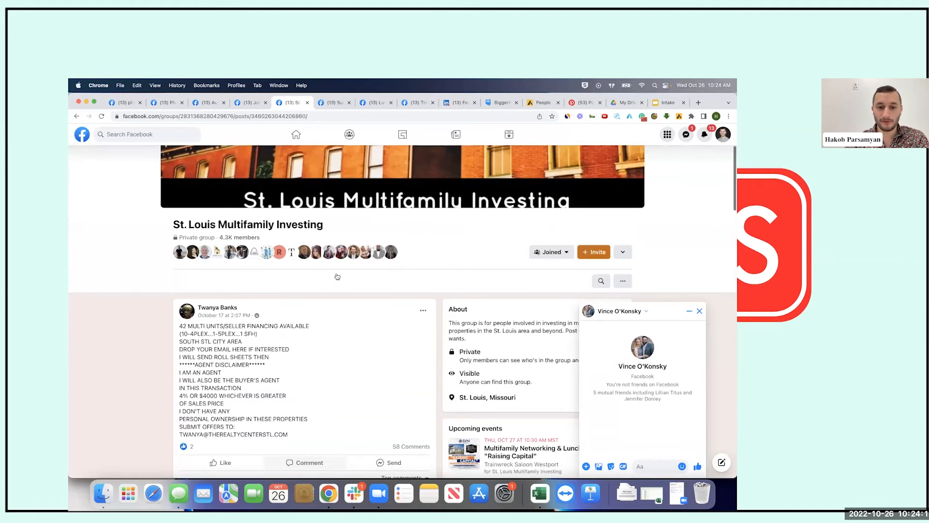
pyautogui.scroll(2, 337, 276)
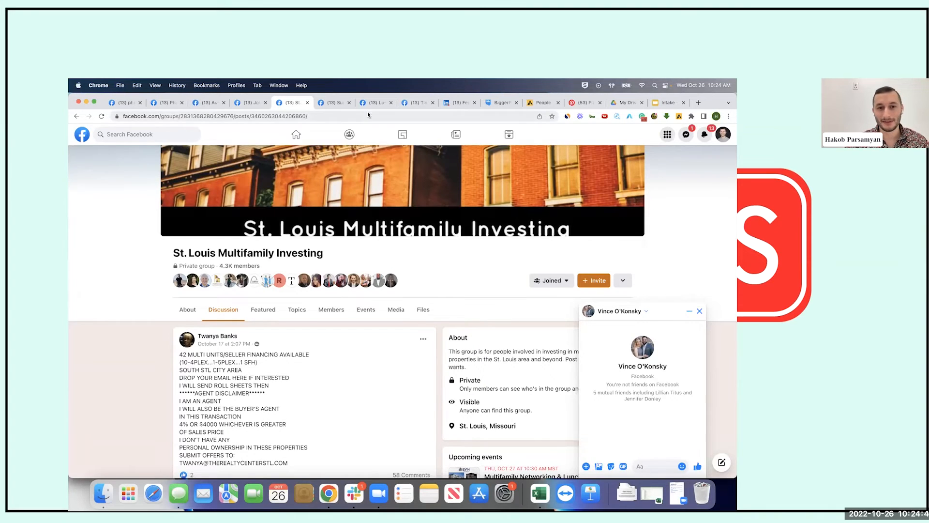
pyautogui.click(172, 106)
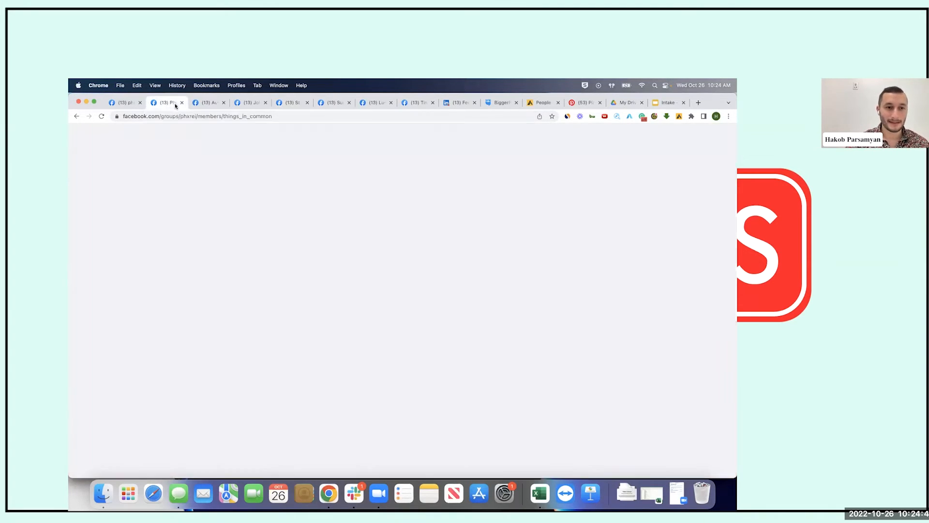
pyautogui.click(181, 103)
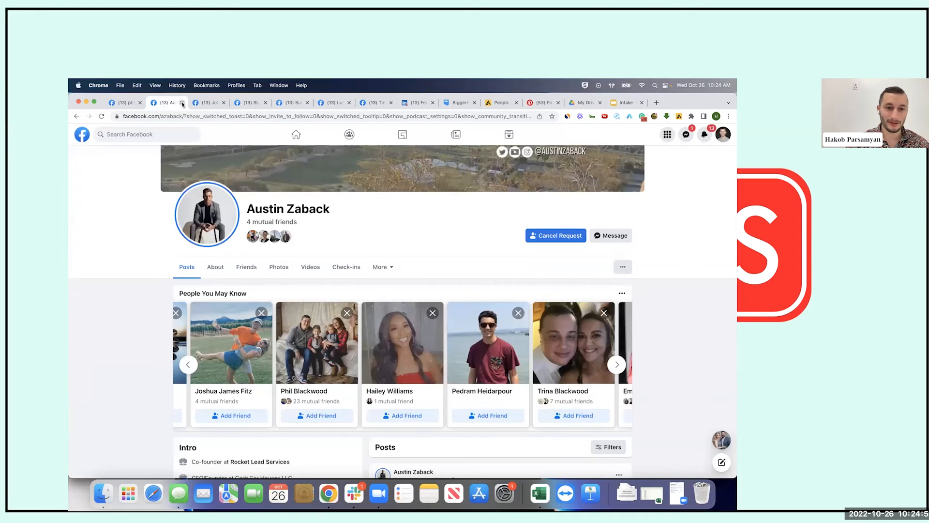
pyautogui.click(182, 103)
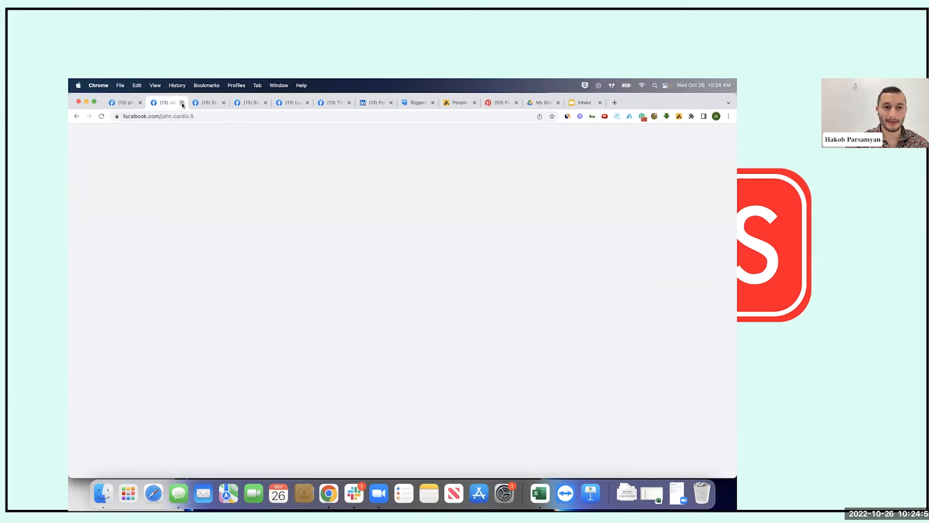
pyautogui.click(182, 103)
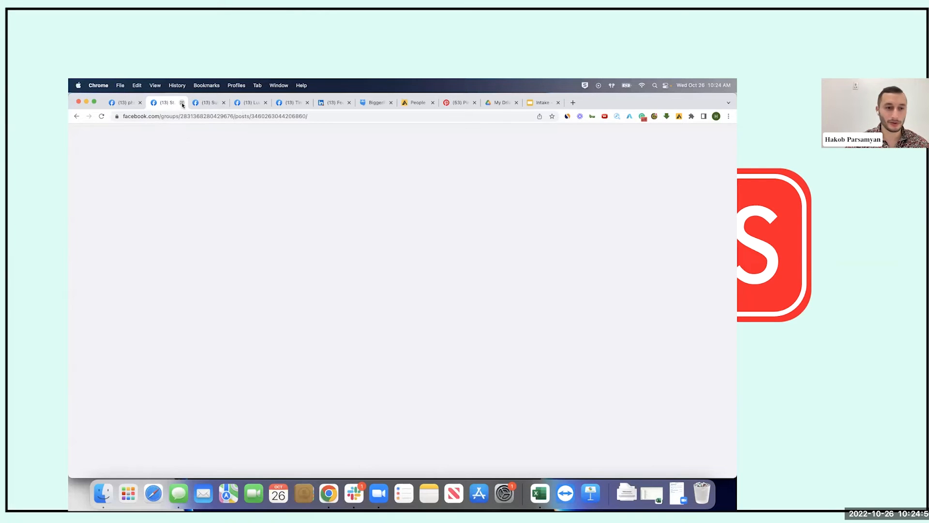
pyautogui.click(182, 103)
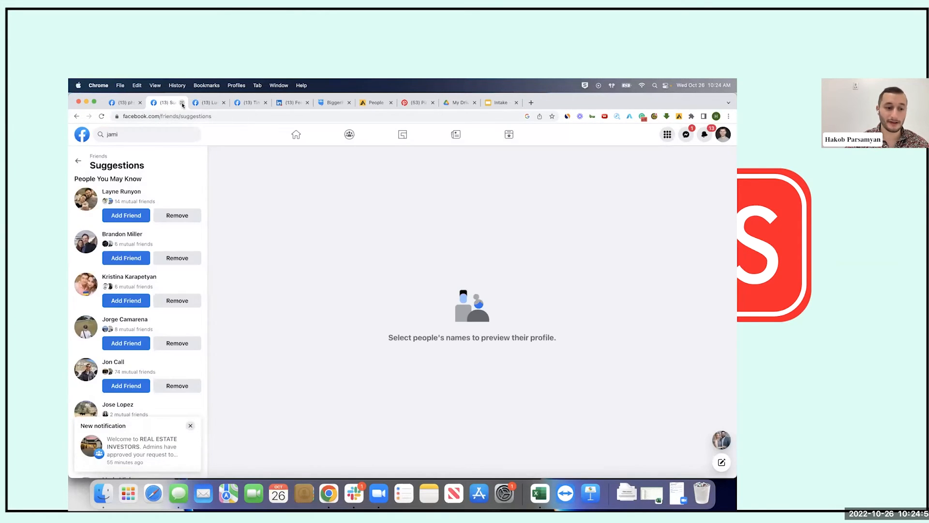
pyautogui.click(182, 104)
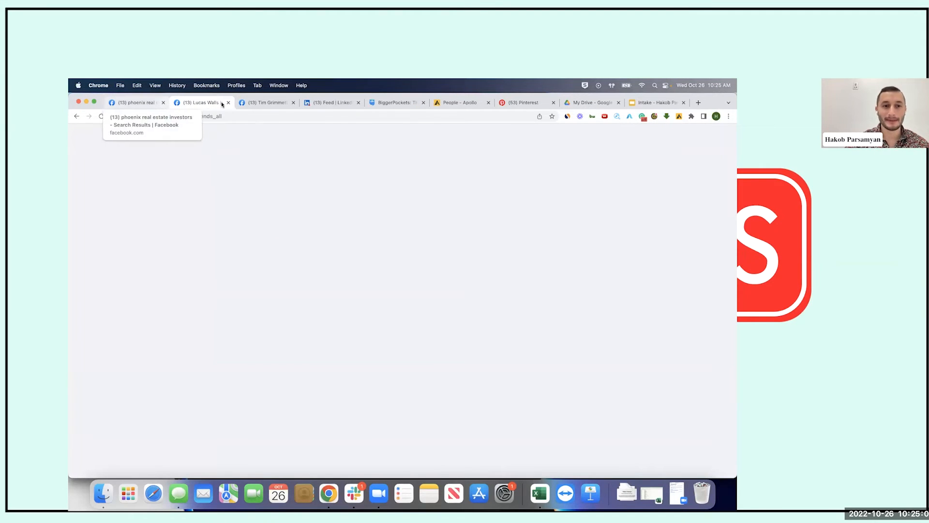
pyautogui.click(294, 102)
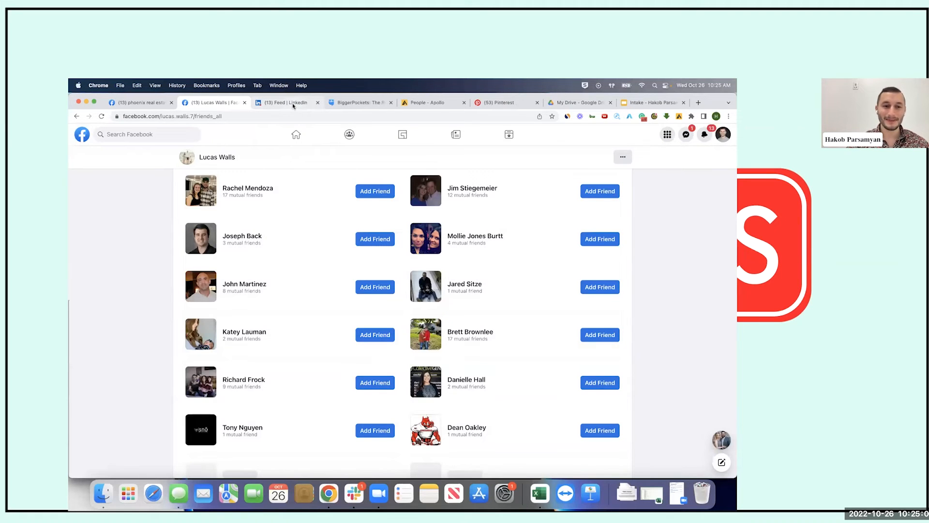
pyautogui.click(294, 103)
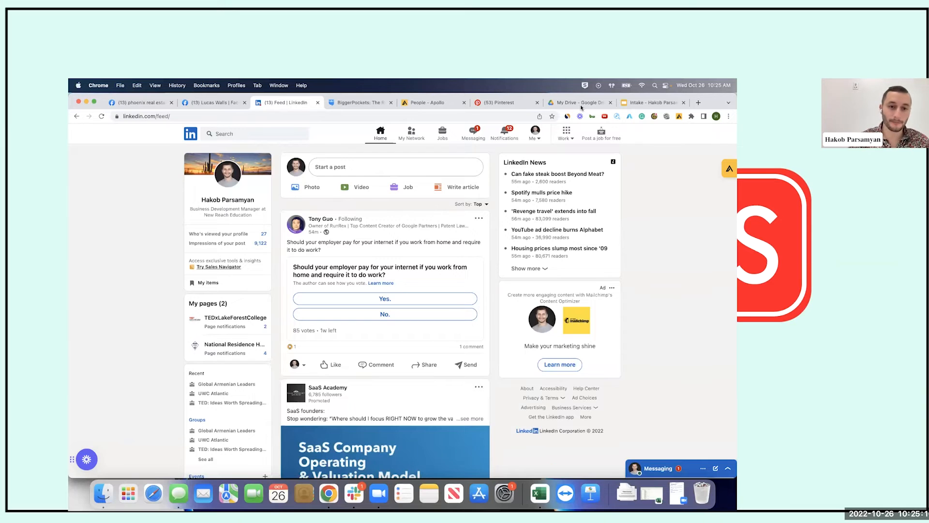
# Search LinkedIn people for 'real estate investor', correcting the typo in the query
pyautogui.click(236, 132)
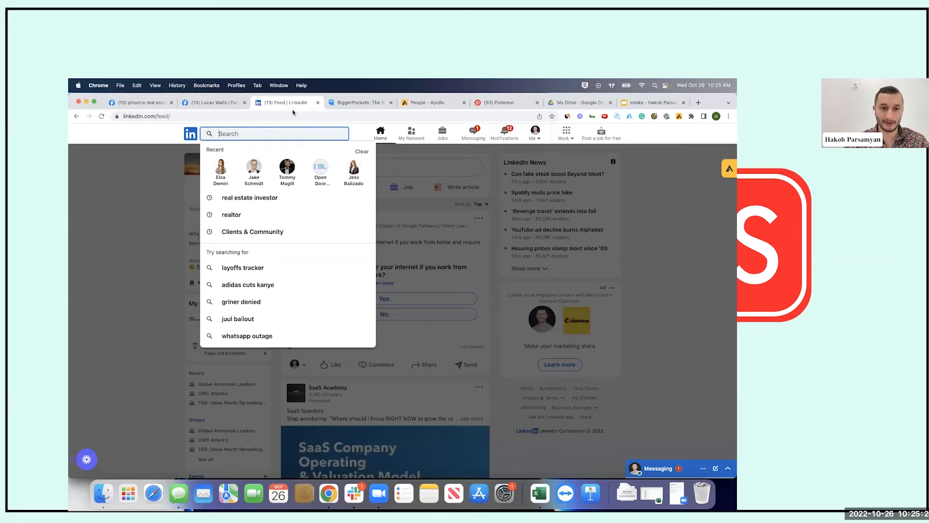
pyautogui.write('real esta')
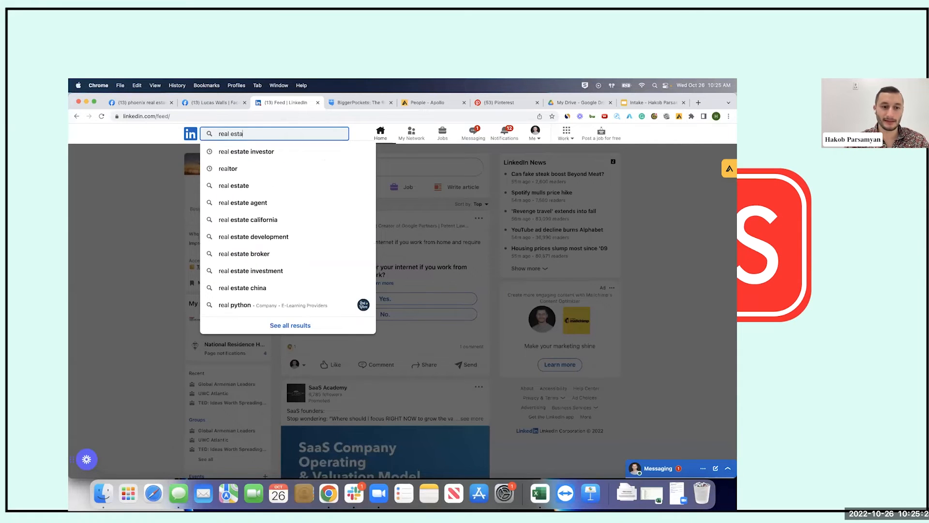
pyautogui.write('te')
pyautogui.press('BackSpace')
pyautogui.write('te')
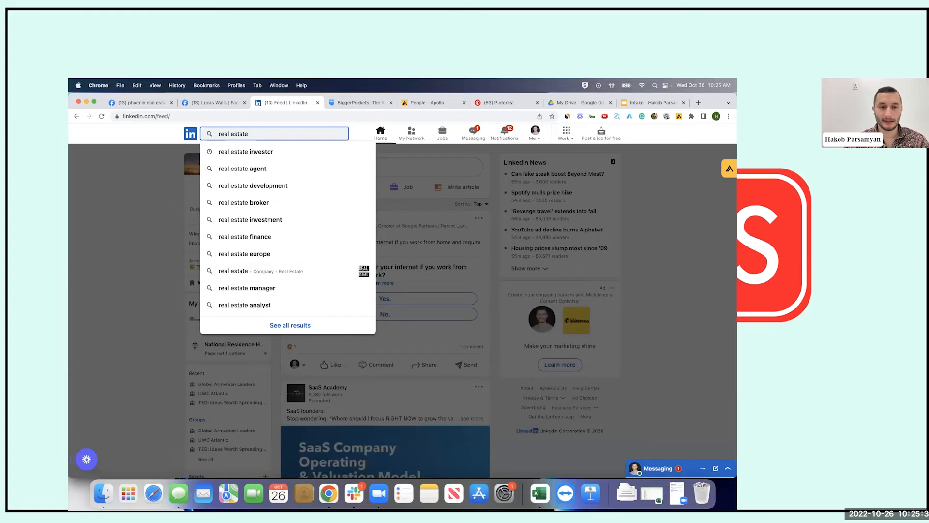
pyautogui.write(' investor')
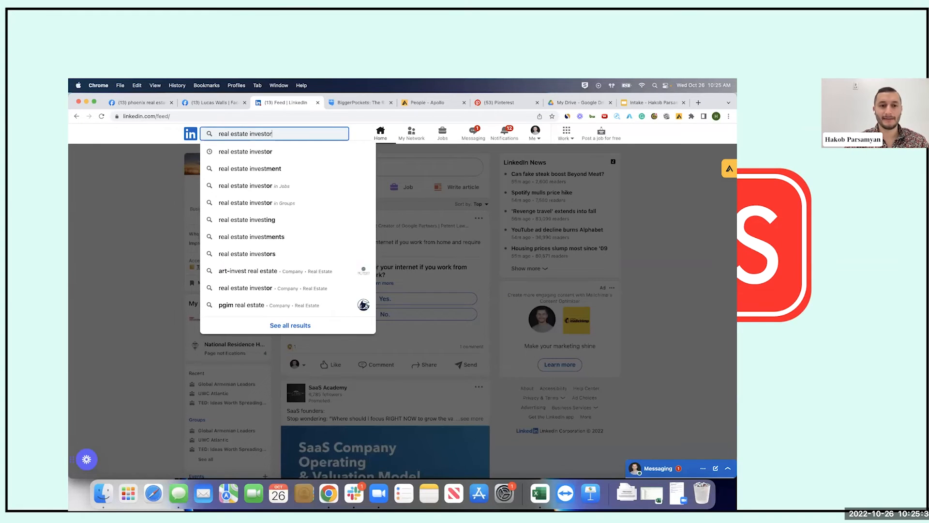
pyautogui.press('Return')
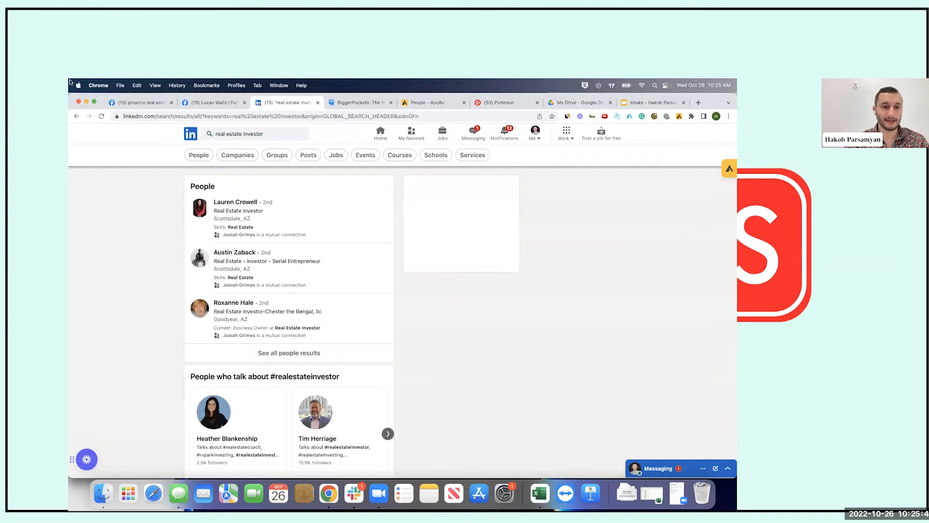
# Show all people results and filter them to 2nd-degree connections
pyautogui.click(292, 357)
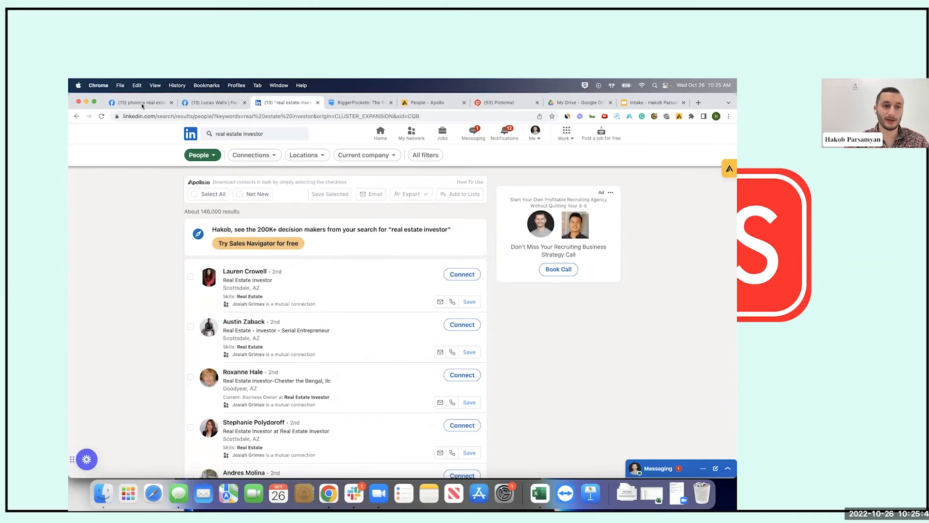
pyautogui.moveTo(202, 213); pyautogui.dragTo(222, 213)
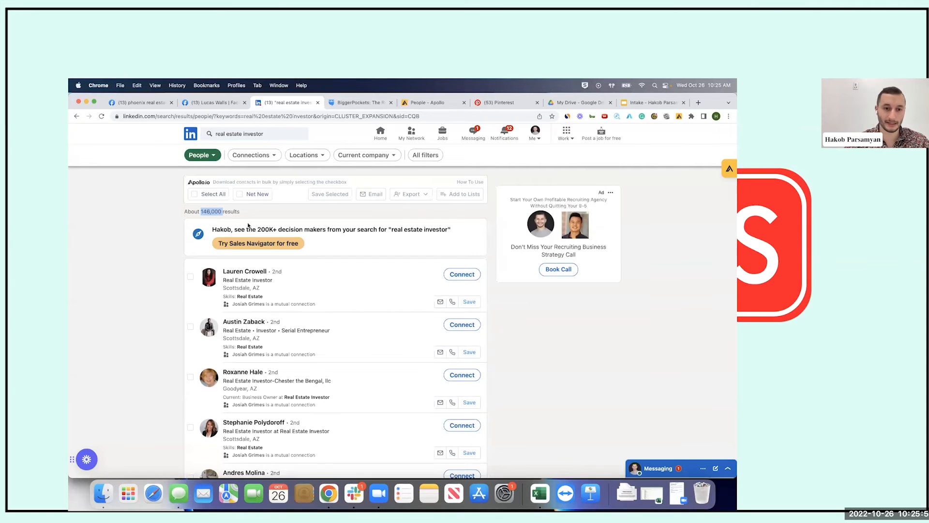
pyautogui.click(271, 155)
pyautogui.click(216, 194)
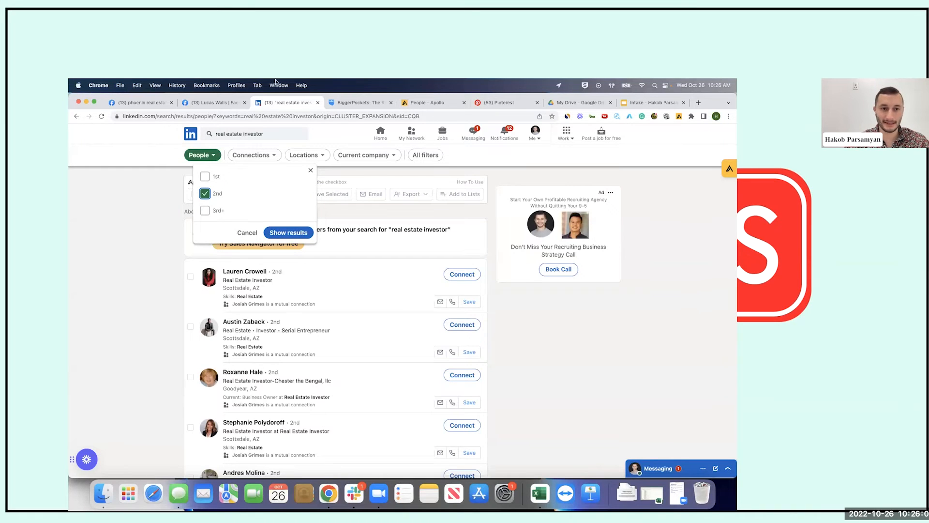
pyautogui.click(288, 232)
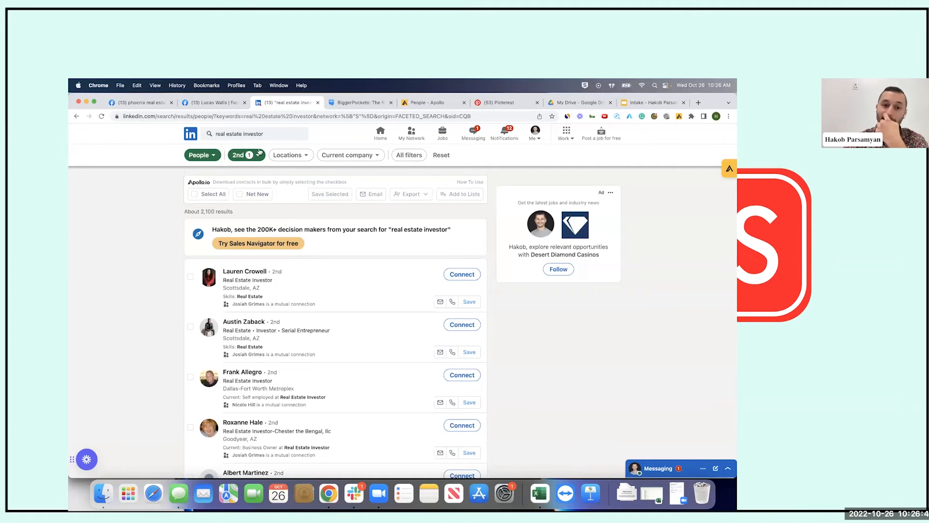
# Add a Phoenix, Arizona location filter, leaving 142 results
pyautogui.click(289, 155)
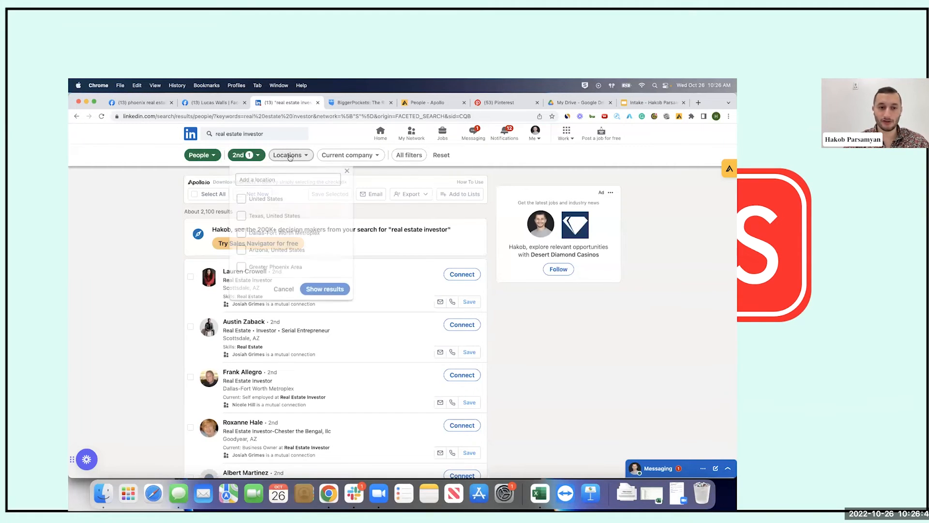
pyautogui.click(296, 180)
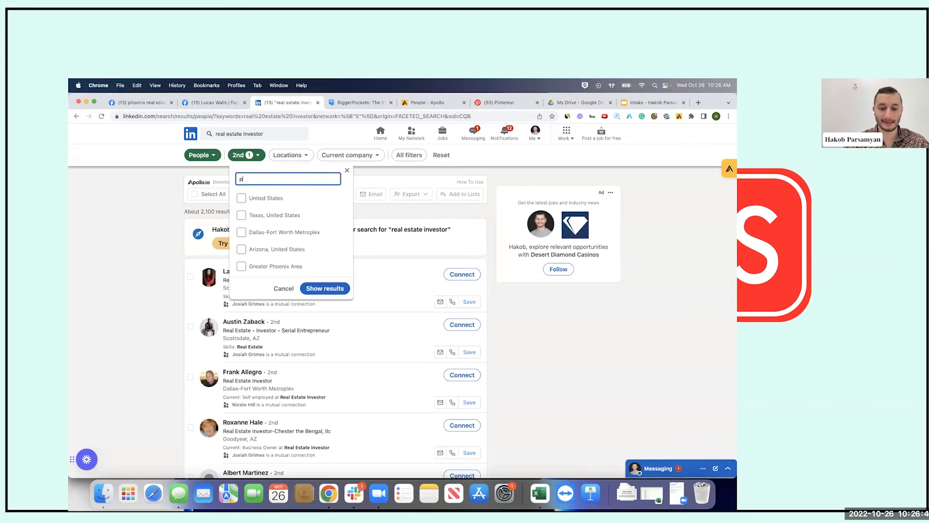
pyautogui.write('phoenix')
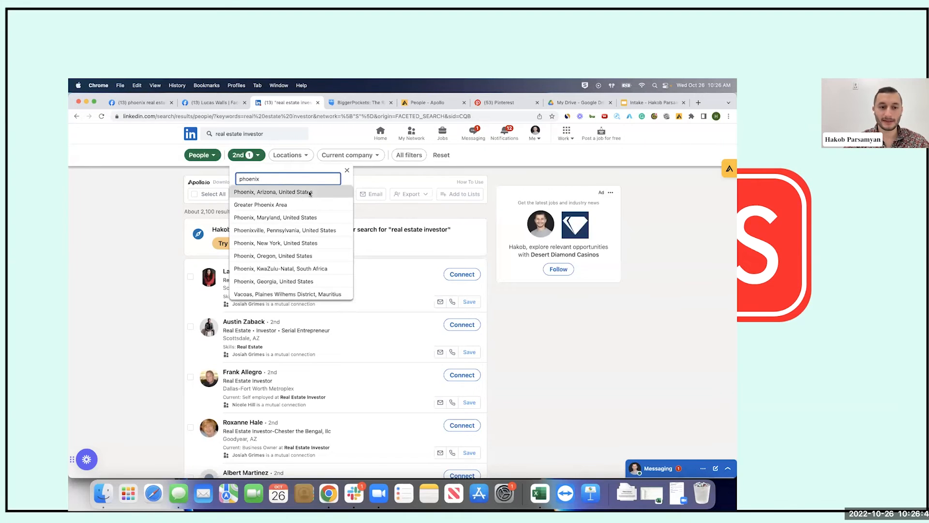
pyautogui.click(310, 193)
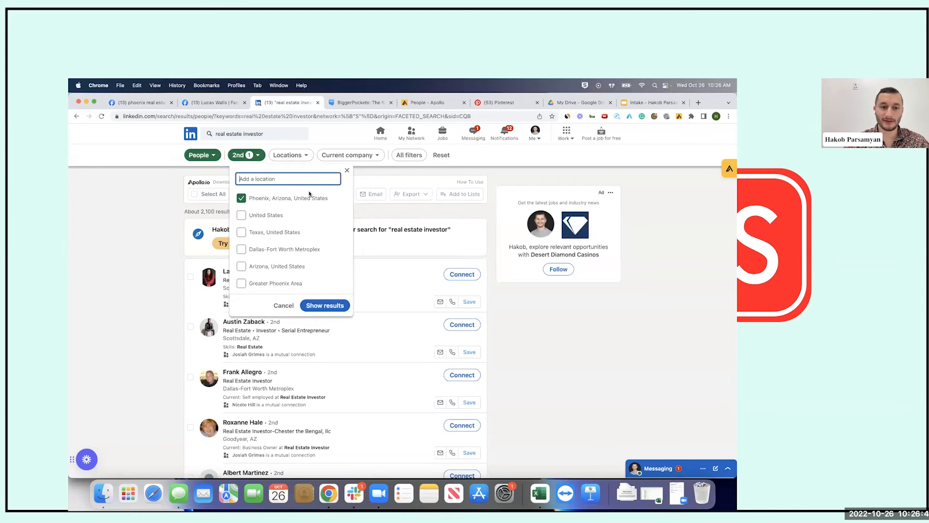
pyautogui.click(333, 303)
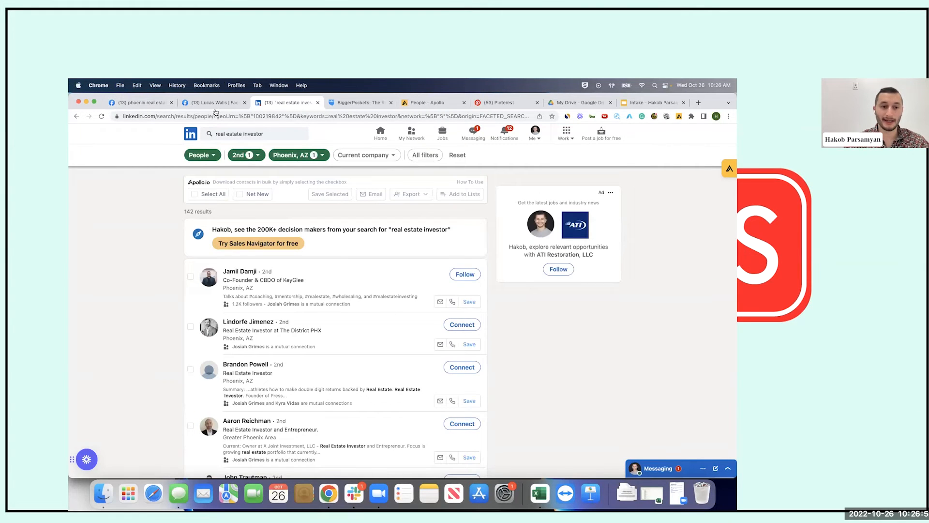
pyautogui.moveTo(182, 217); pyautogui.dragTo(224, 217)
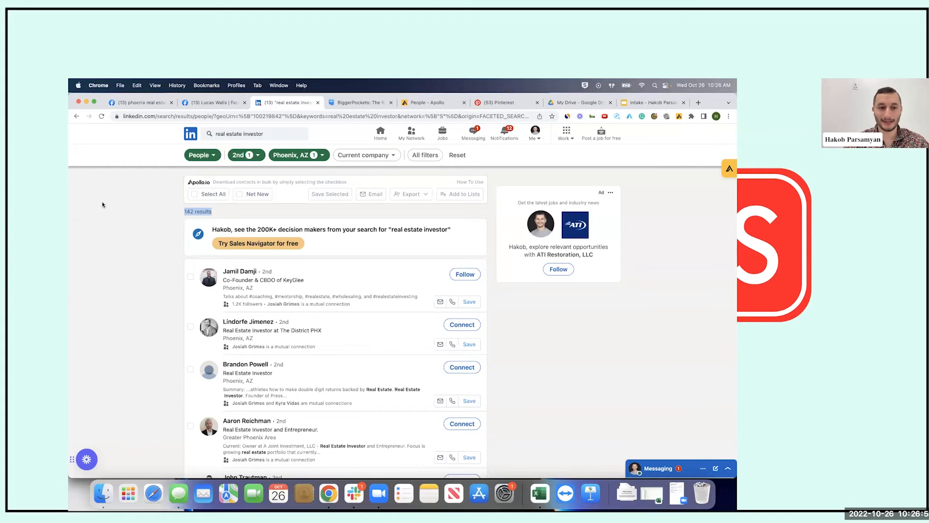
# Follow the KeyGlee co-founder shown first in the 142 Phoenix investor results
pyautogui.scroll(-1, 232, 232)
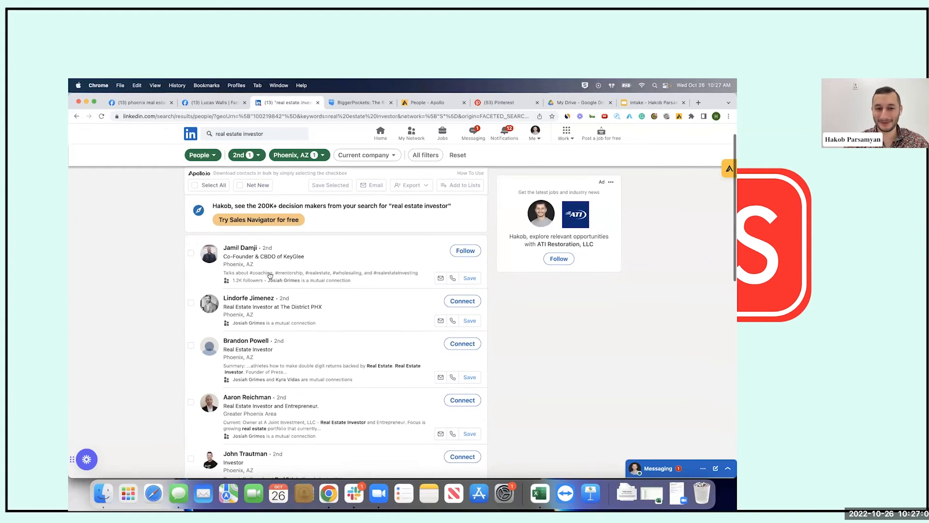
pyautogui.scroll(1, 205, 257)
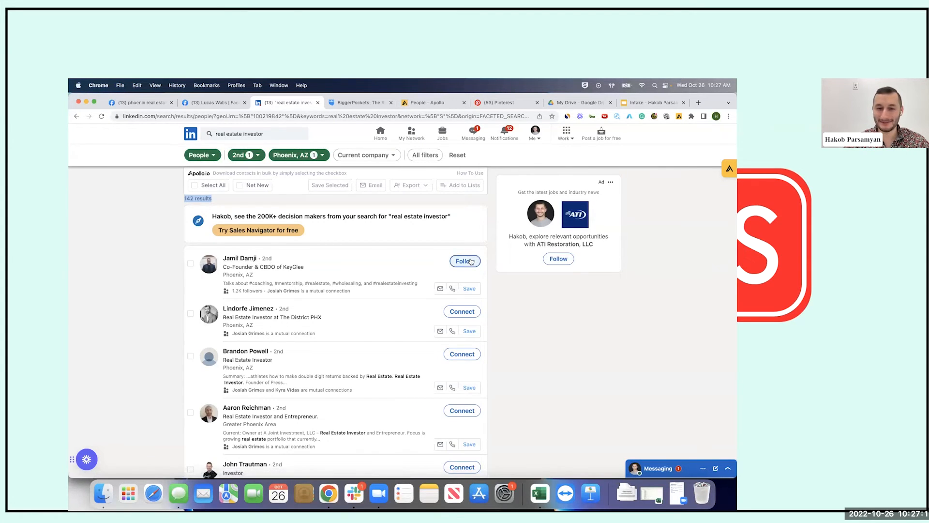
pyautogui.click(471, 261)
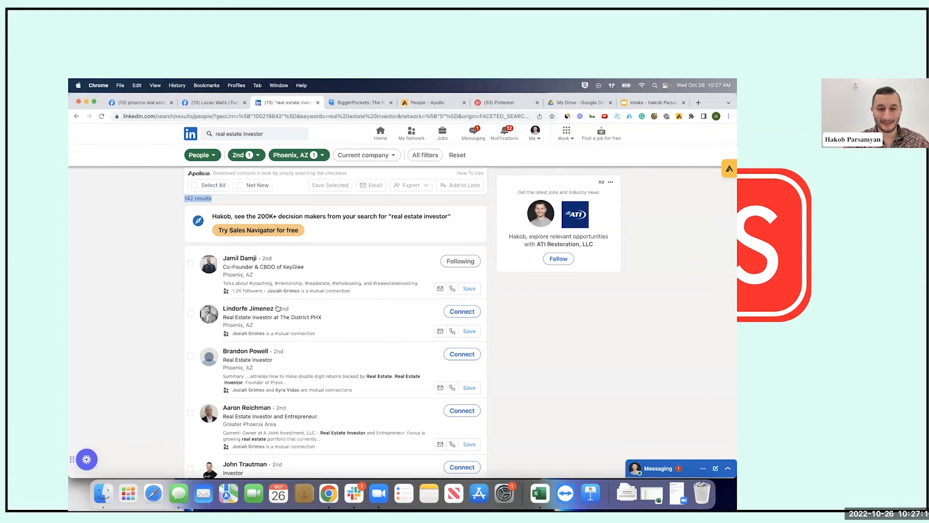
pyautogui.scroll(-3, 271, 320)
pyautogui.scroll(3, 275, 324)
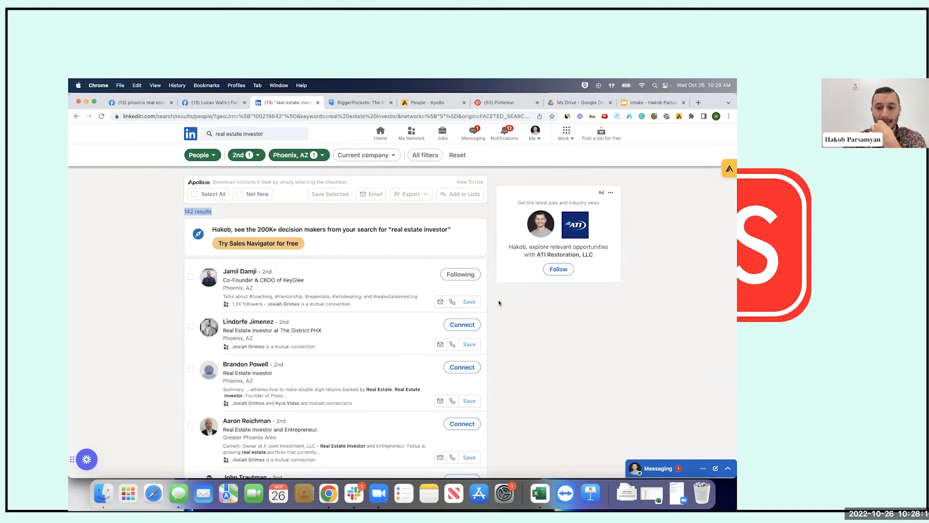
pyautogui.scroll(-2, 499, 304)
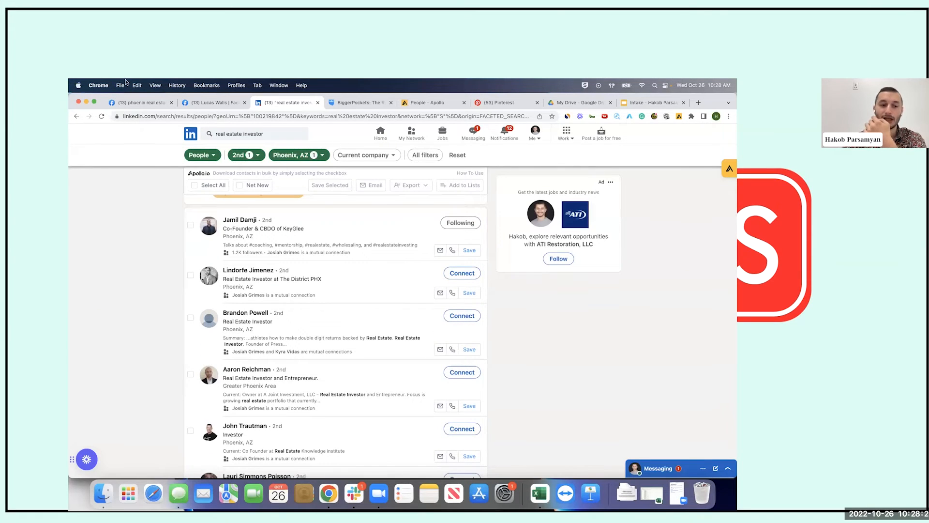
pyautogui.scroll(-3, 553, 275)
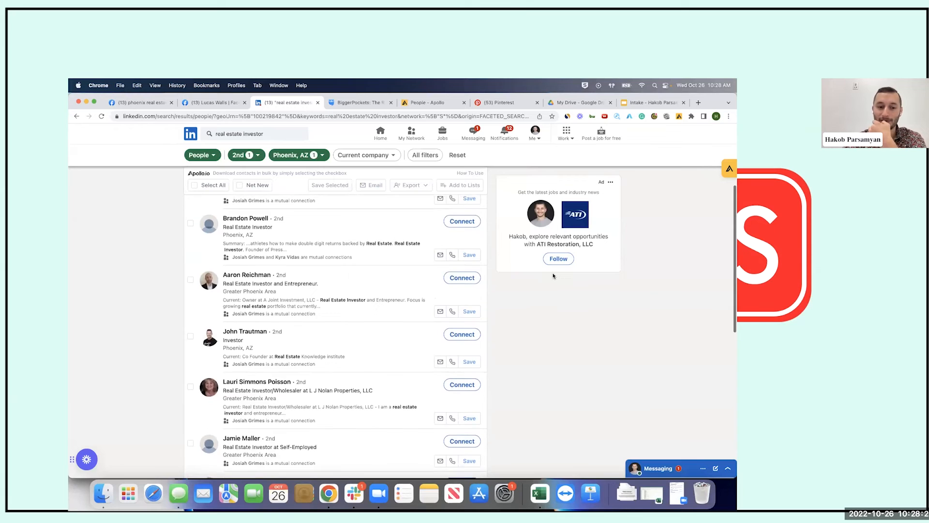
pyautogui.scroll(5, 553, 275)
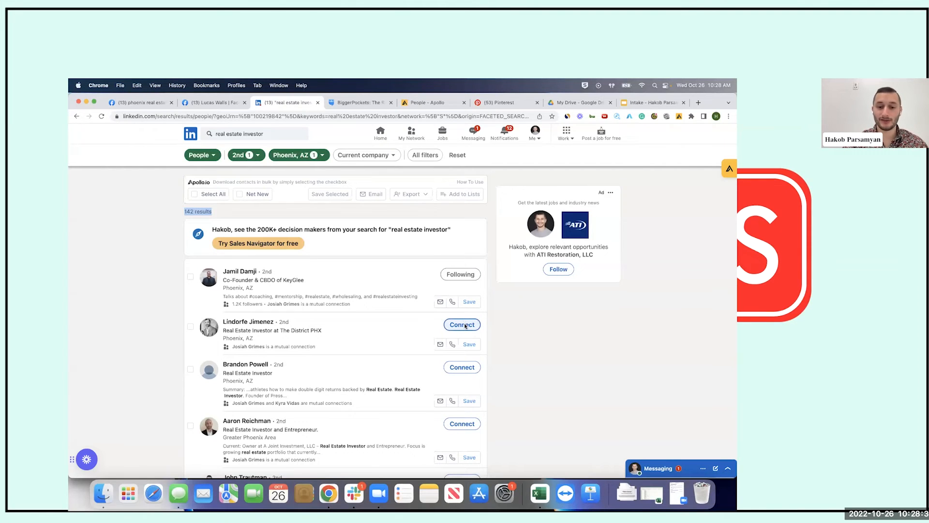
pyautogui.scroll(-5, 465, 327)
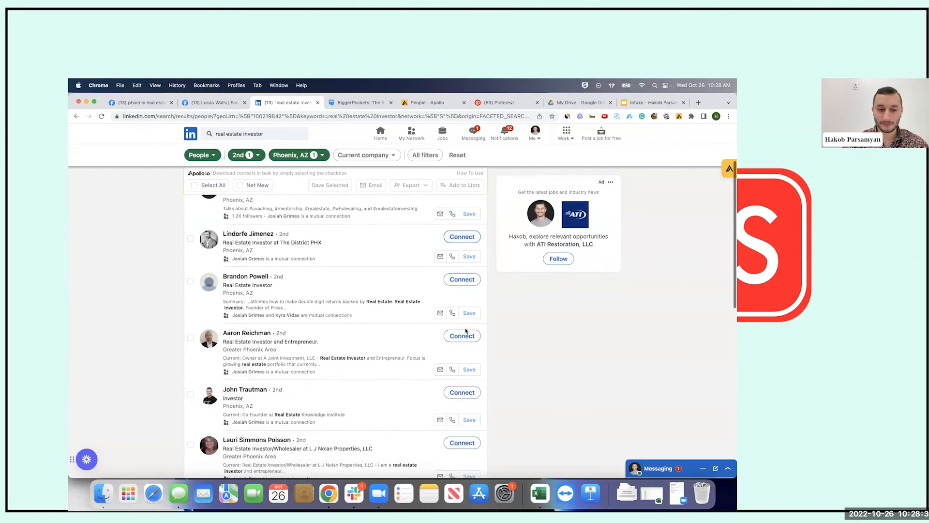
pyautogui.scroll(-8, 465, 327)
pyautogui.scroll(10, 464, 329)
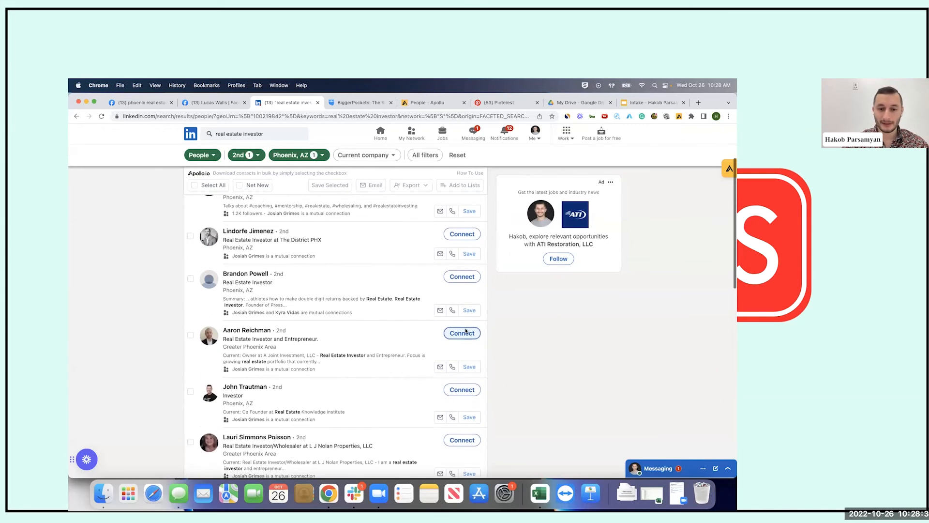
pyautogui.scroll(3, 471, 291)
# Send The District PHX investor an invitation without a note, then go to results page 2
pyautogui.click(462, 325)
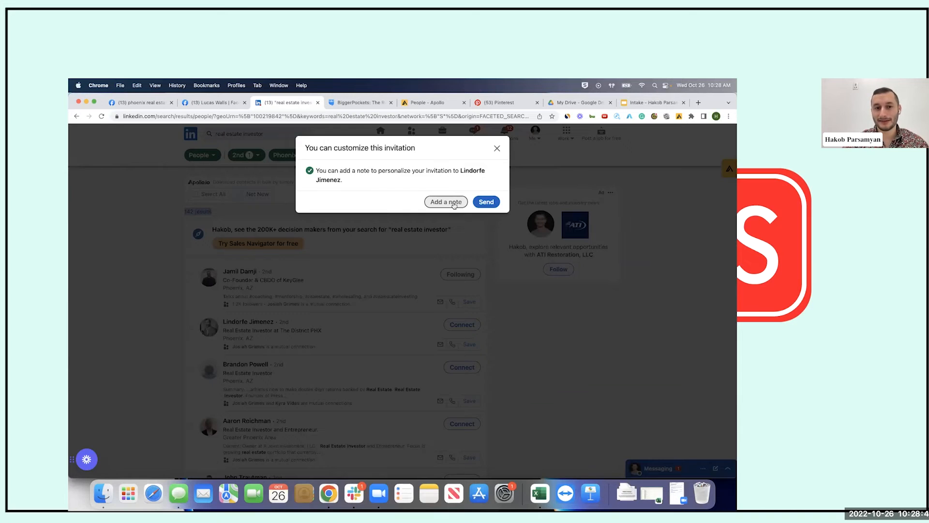
pyautogui.click(493, 203)
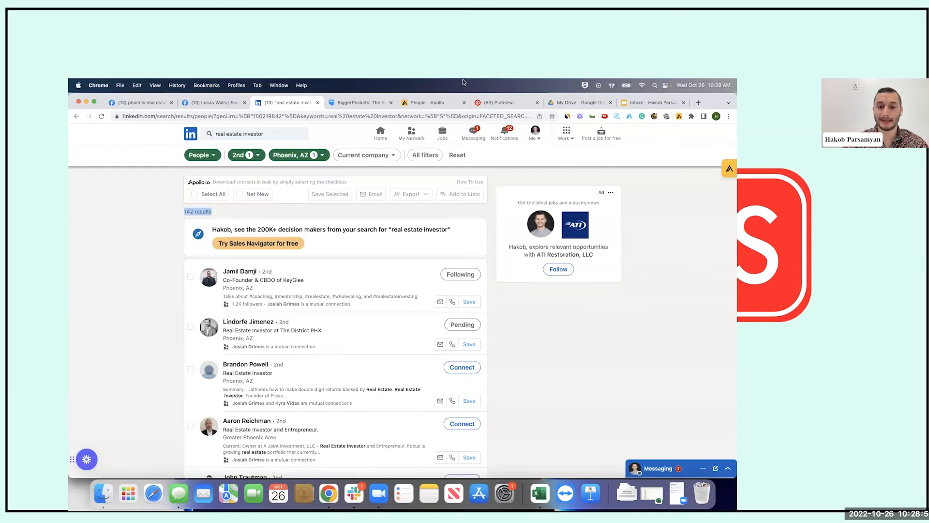
pyautogui.scroll(-10, 450, 284)
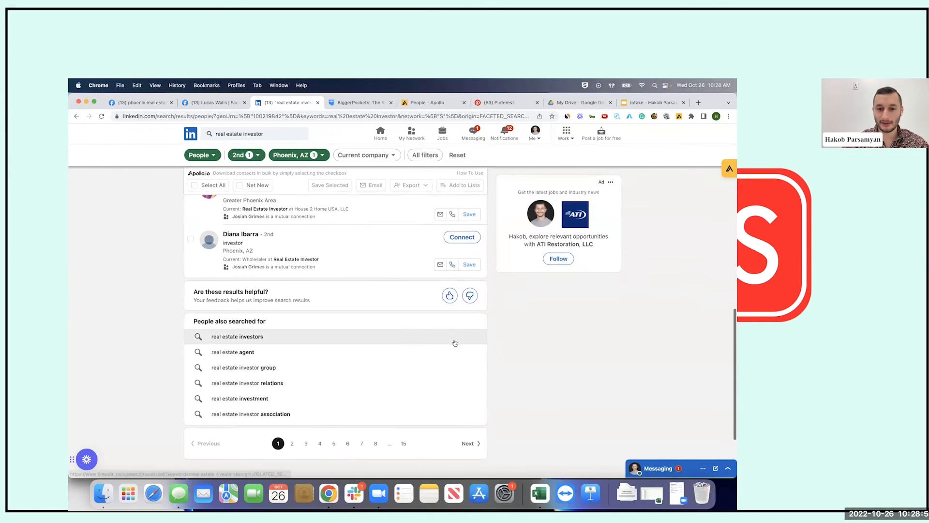
pyautogui.scroll(10, 454, 341)
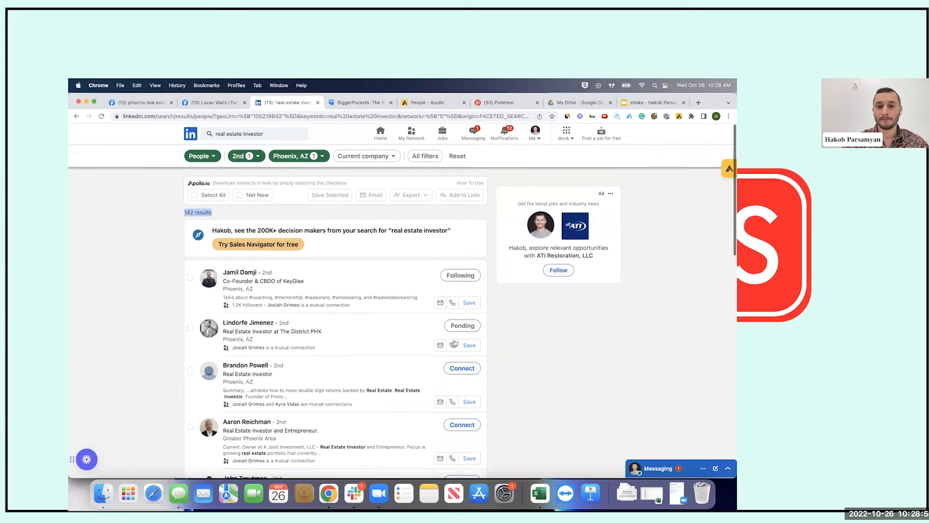
pyautogui.scroll(-10, 376, 327)
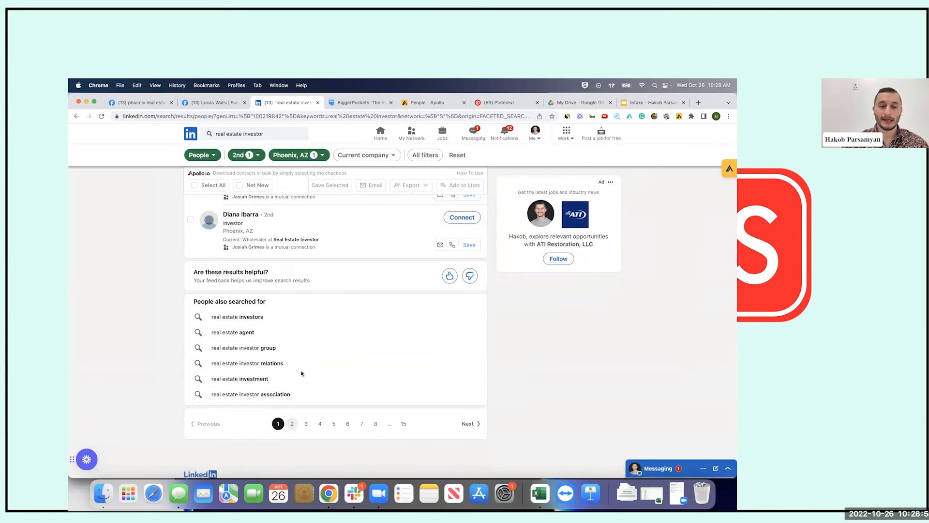
pyautogui.click(292, 423)
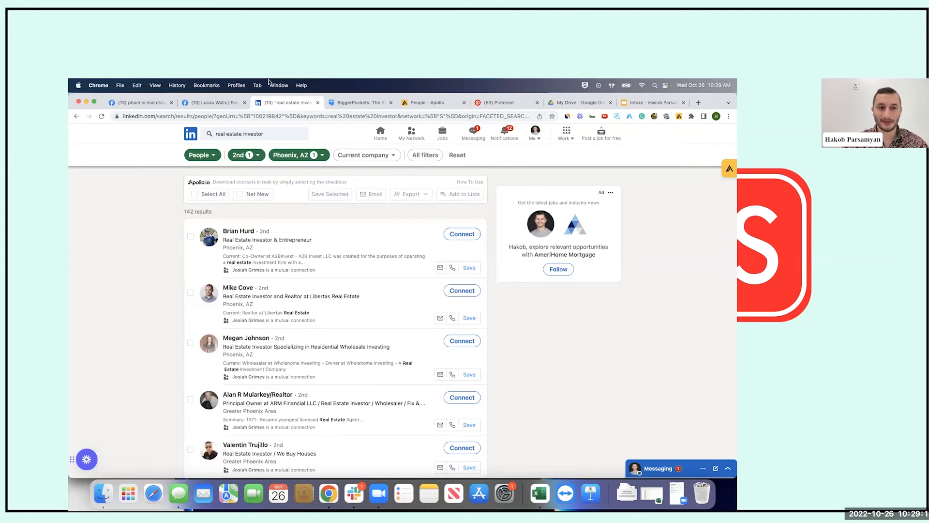
# Replace 'investor' with 'agent' to search 'real estate agent', giving 808 results
pyautogui.click(267, 134)
pyautogui.doubleClick(267, 134)
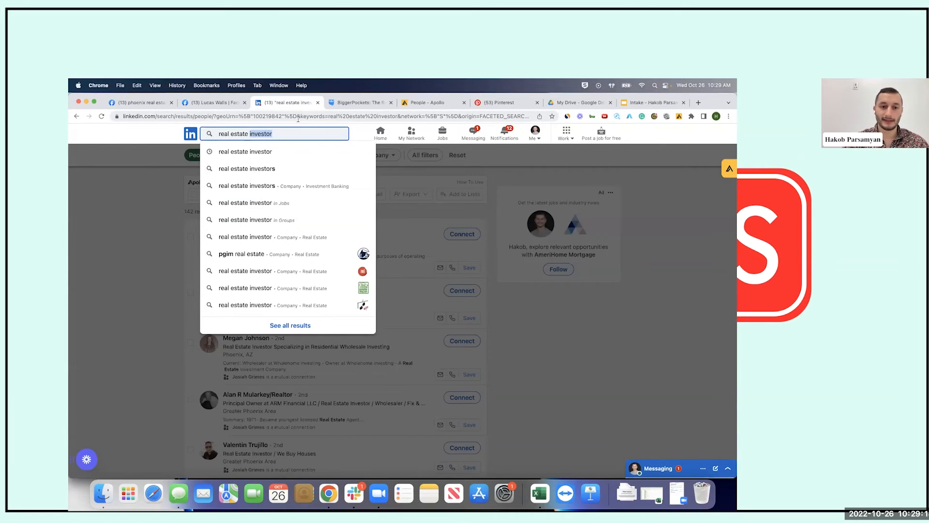
pyautogui.write('agent')
pyautogui.press('Return')
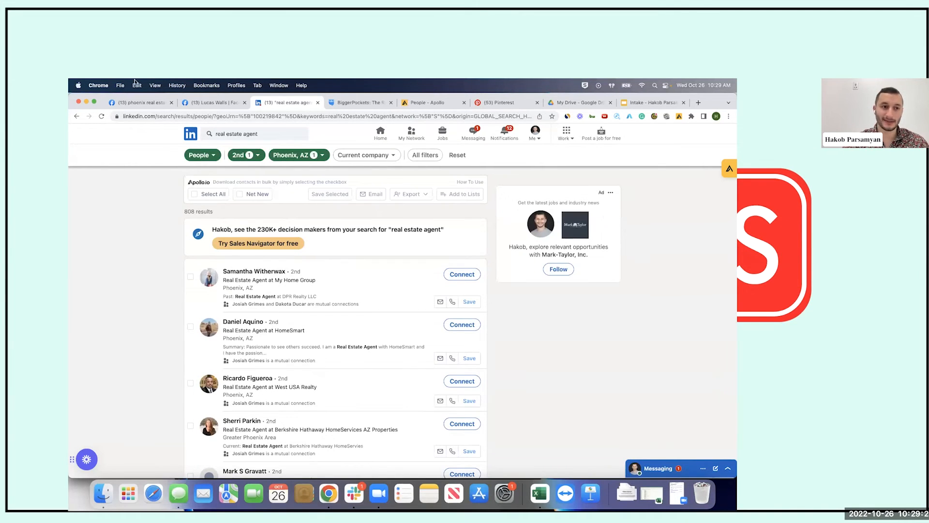
pyautogui.scroll(-2, 510, 224)
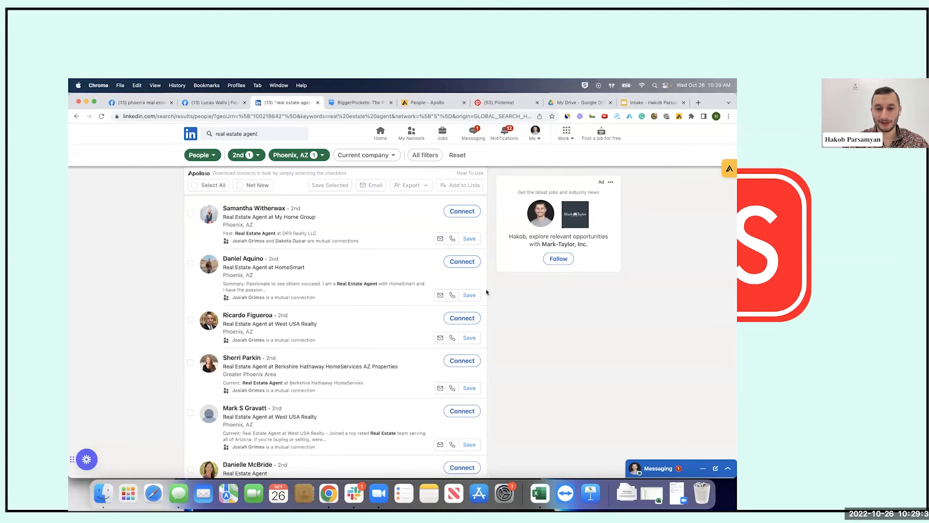
pyautogui.scroll(1, 486, 291)
pyautogui.scroll(-12, 487, 292)
pyautogui.scroll(2, 486, 292)
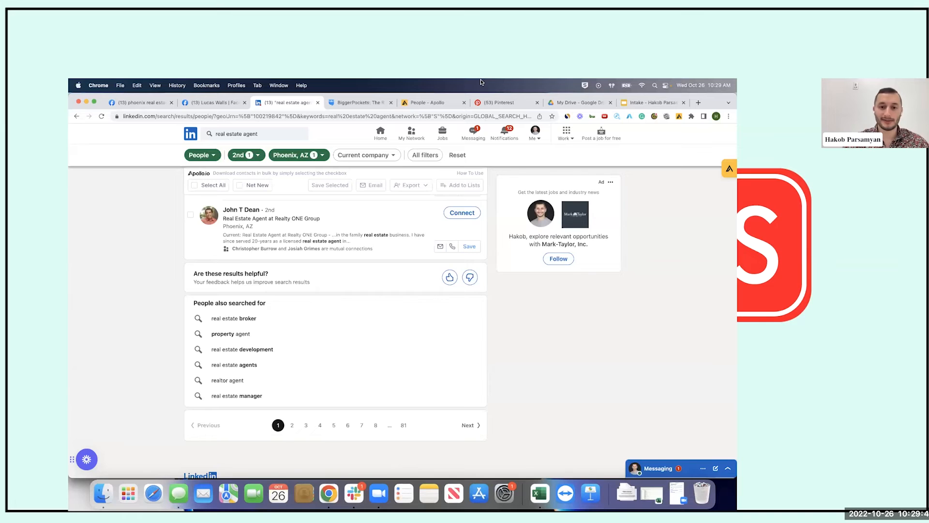
pyautogui.scroll(5, 455, 290)
pyautogui.scroll(5, 453, 412)
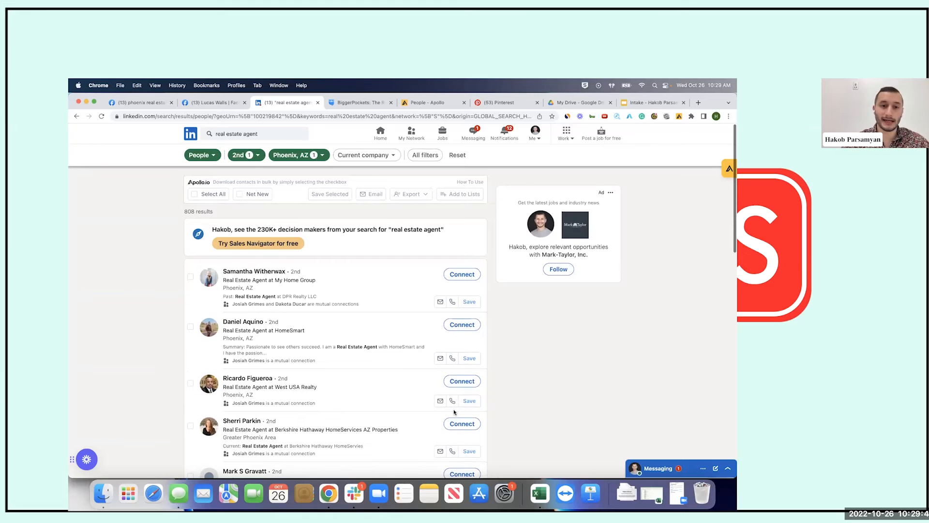
pyautogui.press('XF86MonBrightnessDown')
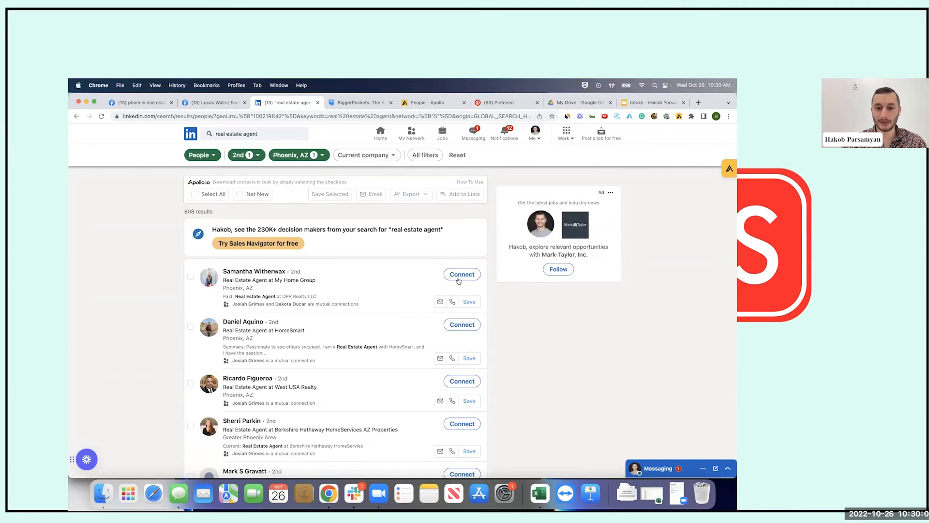
# Change the query to 'realtor' and run it, showing 816 results
pyautogui.click(279, 135)
pyautogui.press('BackSpace')
pyautogui.press('BackSpace')
pyautogui.press('BackSpace')
pyautogui.press('BackSpace')
pyautogui.press('BackSpace')
pyautogui.press('BackSpace')
pyautogui.press('BackSpace')
pyautogui.press('BackSpace')
pyautogui.press('BackSpace')
pyautogui.press('BackSpace')
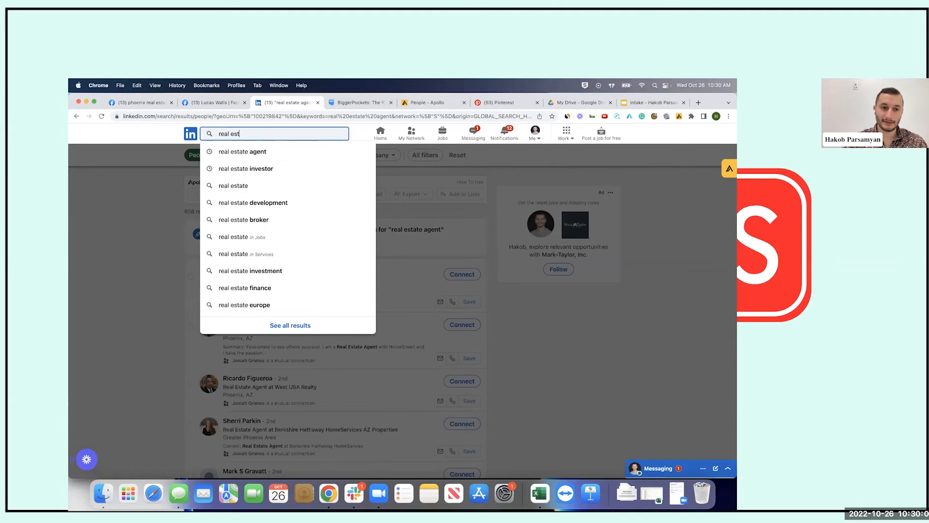
pyautogui.write('tor')
pyautogui.press('Return')
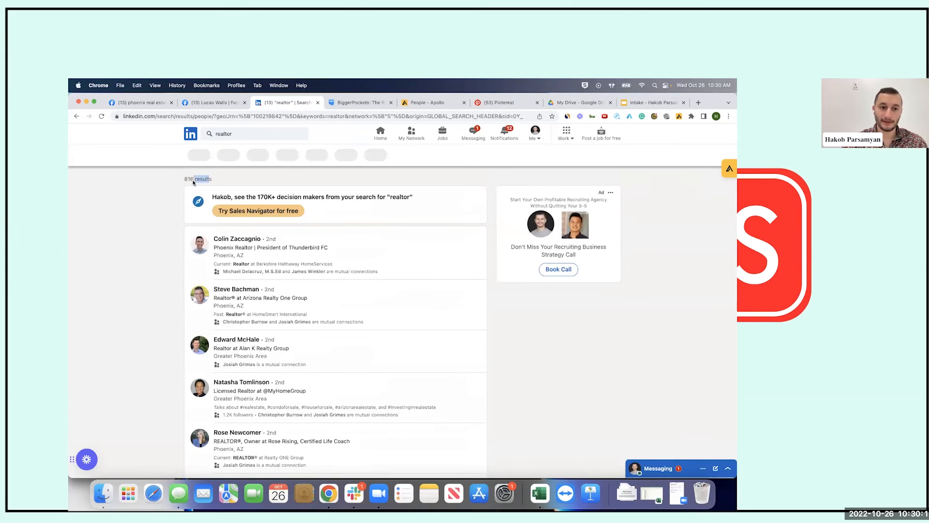
pyautogui.moveTo(224, 172); pyautogui.dragTo(465, 82)
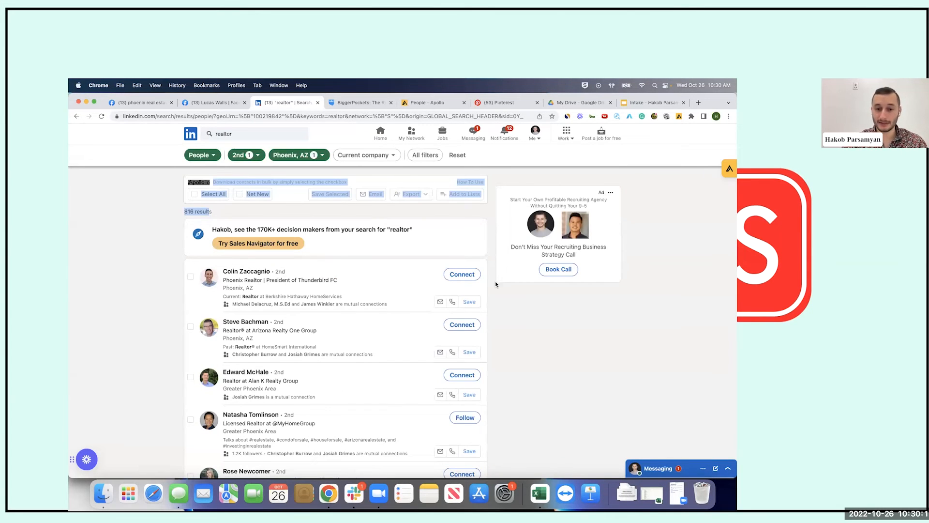
pyautogui.click(278, 135)
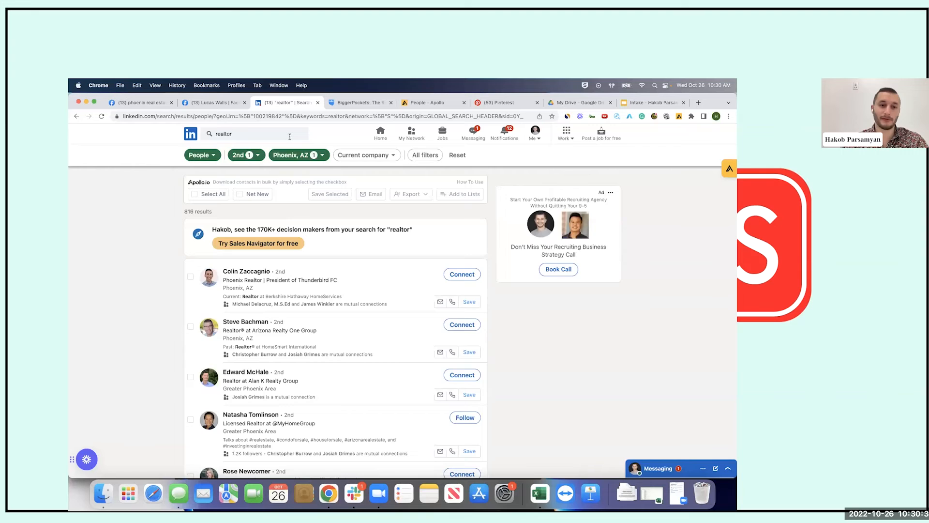
# Replace the query with 'real estate wholesaler' and run the search
pyautogui.click(289, 136)
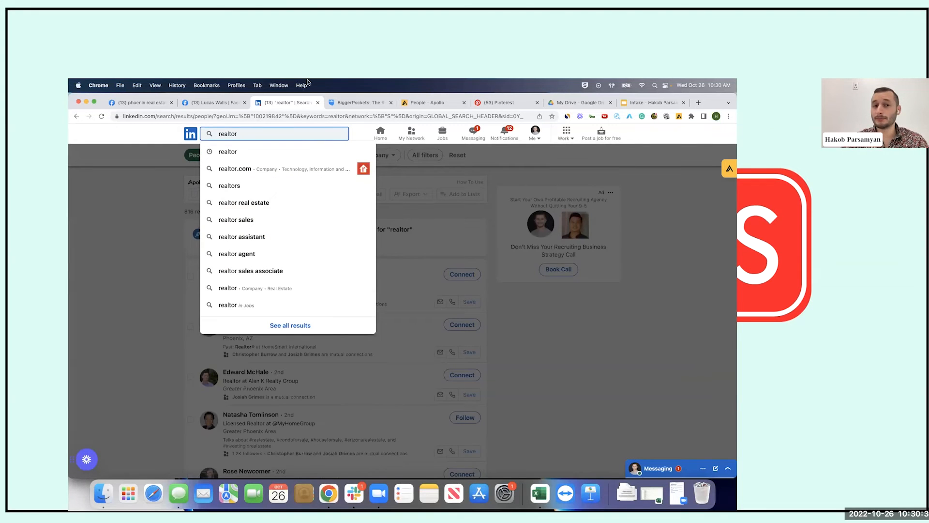
pyautogui.press('super+a')
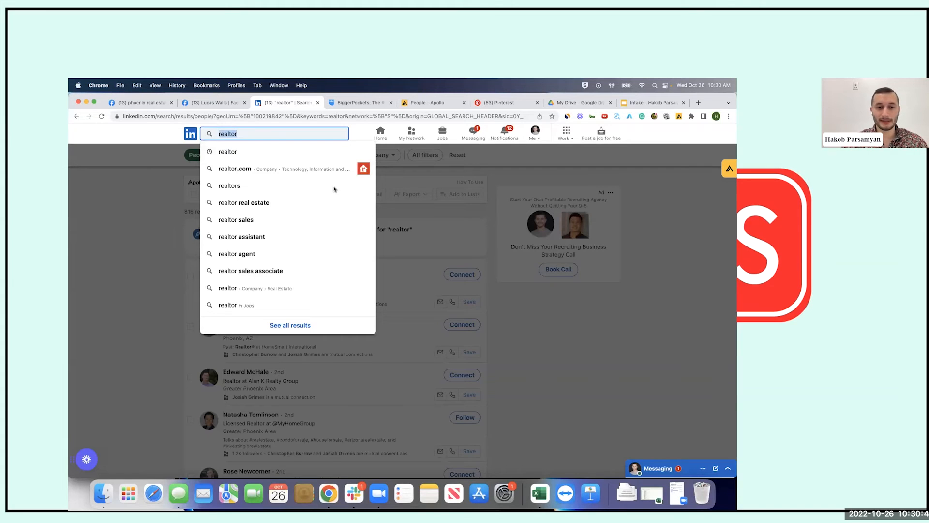
pyautogui.write('real estate wholesaler')
pyautogui.press('Return')
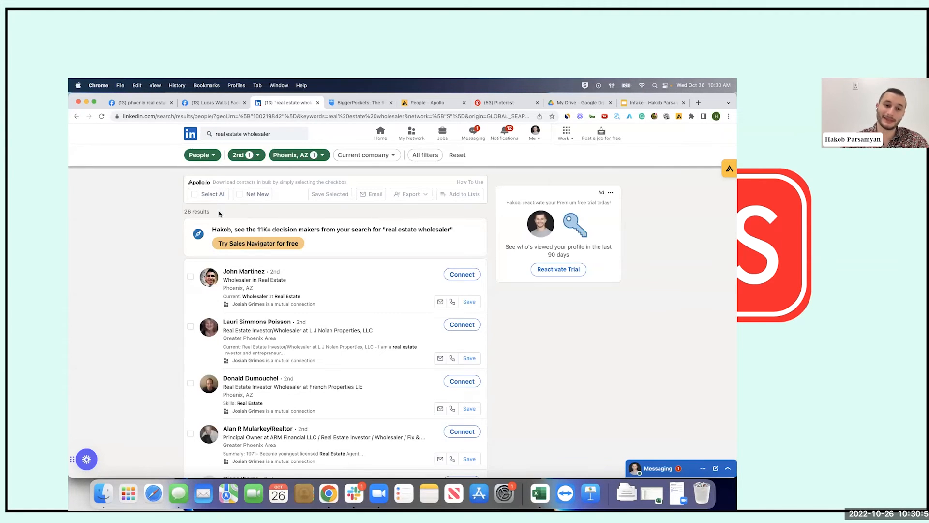
# Switch the location filter from Phoenix, AZ to Arizona, United States
pyautogui.click(294, 156)
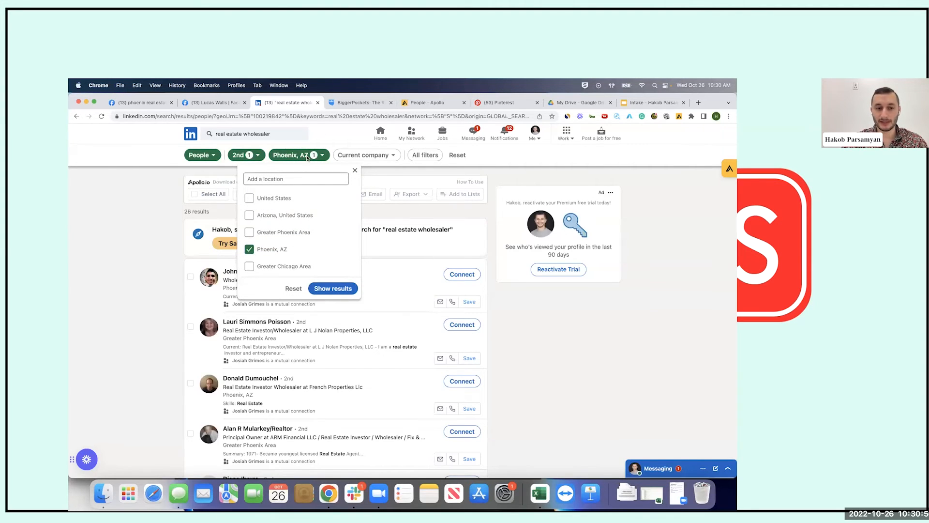
pyautogui.click(276, 250)
pyautogui.click(299, 218)
pyautogui.click(334, 292)
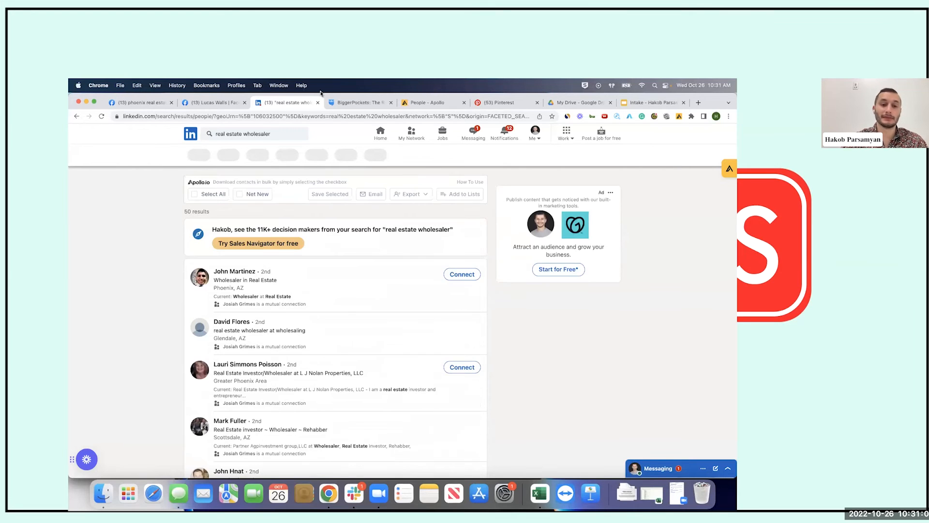
# Swap Arizona for Greater Phoenix Area as the location, then go to My Network
pyautogui.click(334, 155)
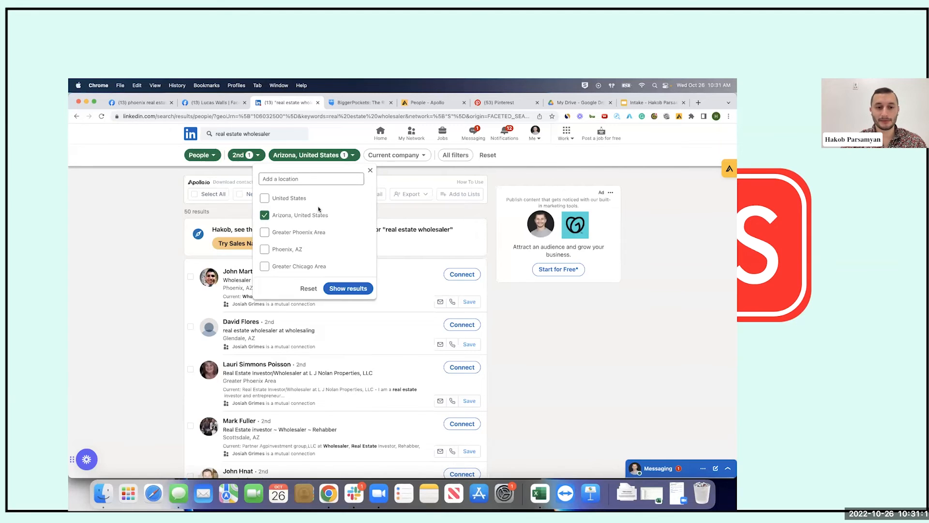
pyautogui.click(293, 232)
pyautogui.click(308, 217)
pyautogui.click(349, 288)
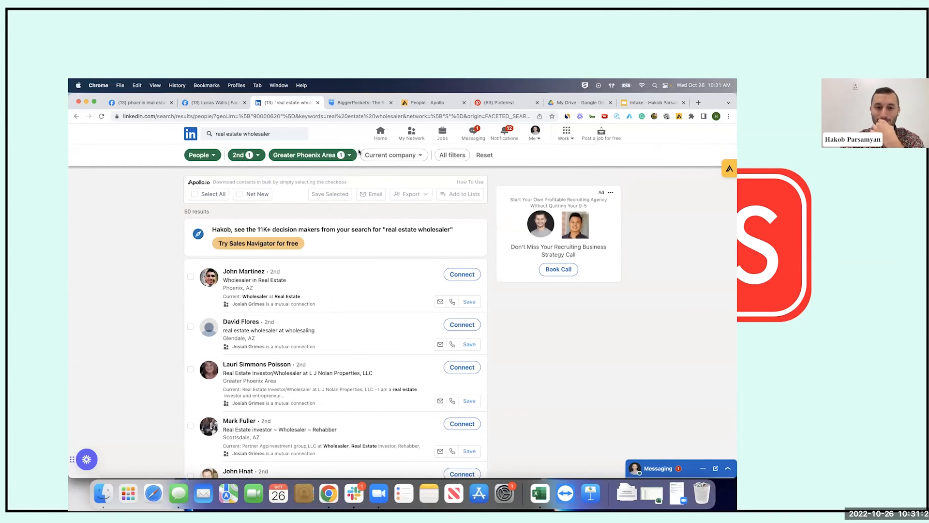
pyautogui.click(414, 135)
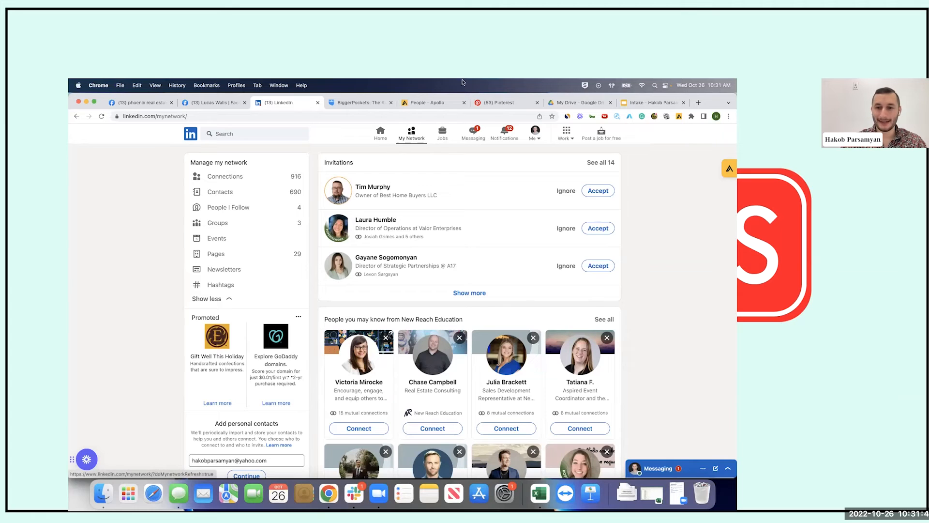
# List the 916 connections by Recently added and begin a message to the newest one
pyautogui.scroll(-5, 458, 266)
pyautogui.scroll(5, 455, 269)
pyautogui.scroll(1, 455, 270)
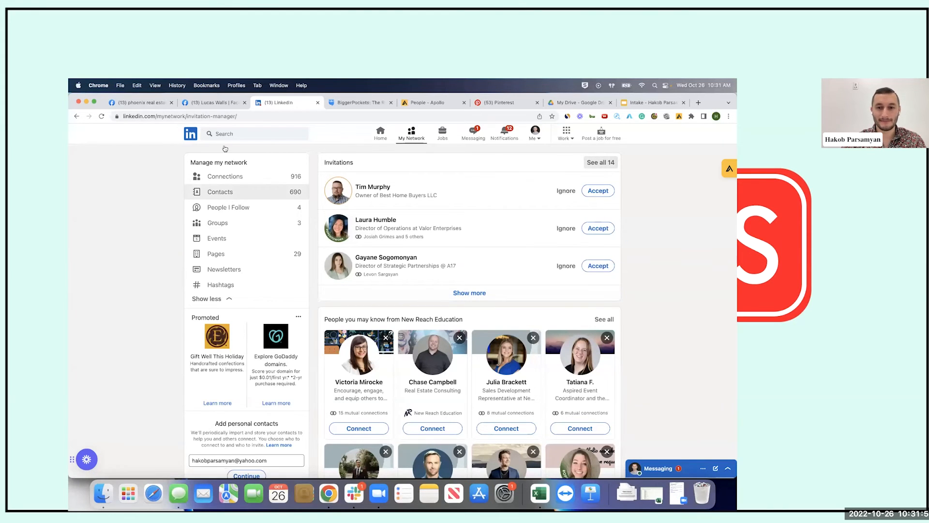
pyautogui.click(77, 116)
pyautogui.click(265, 178)
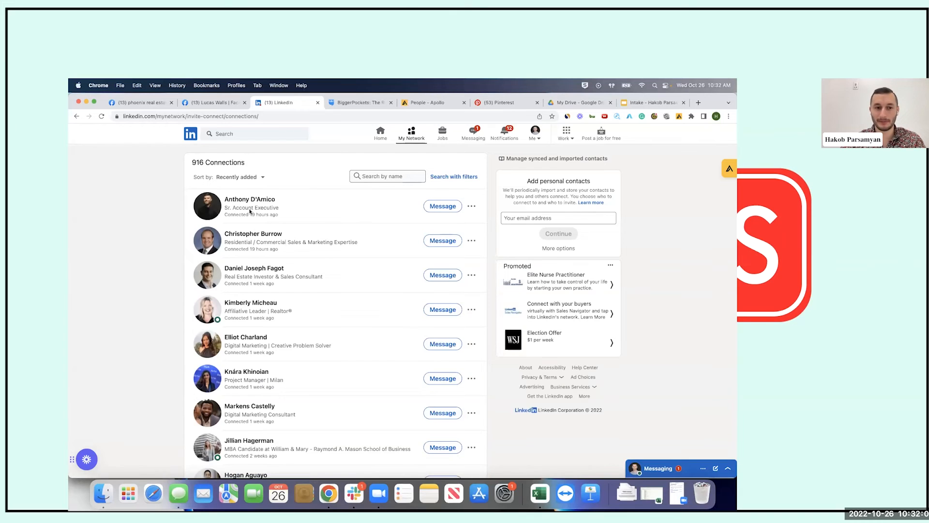
pyautogui.click(248, 178)
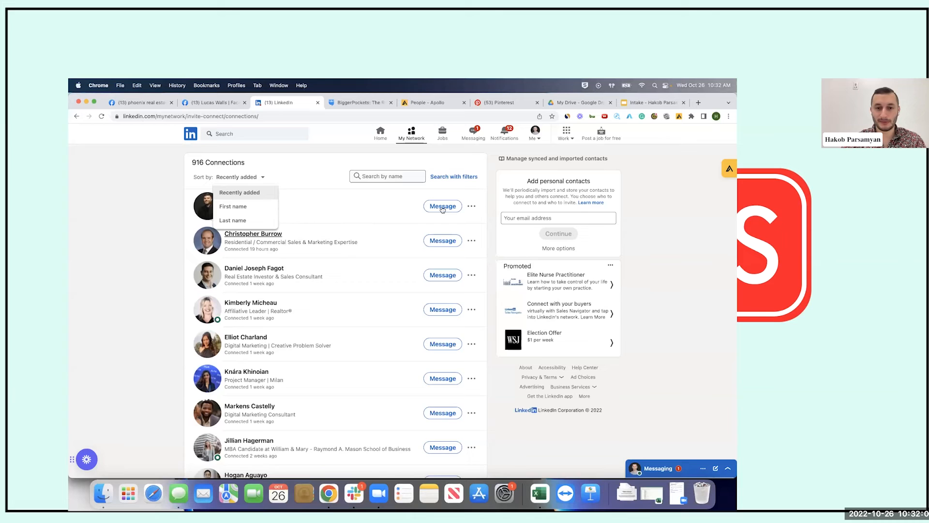
pyautogui.click(128, 302)
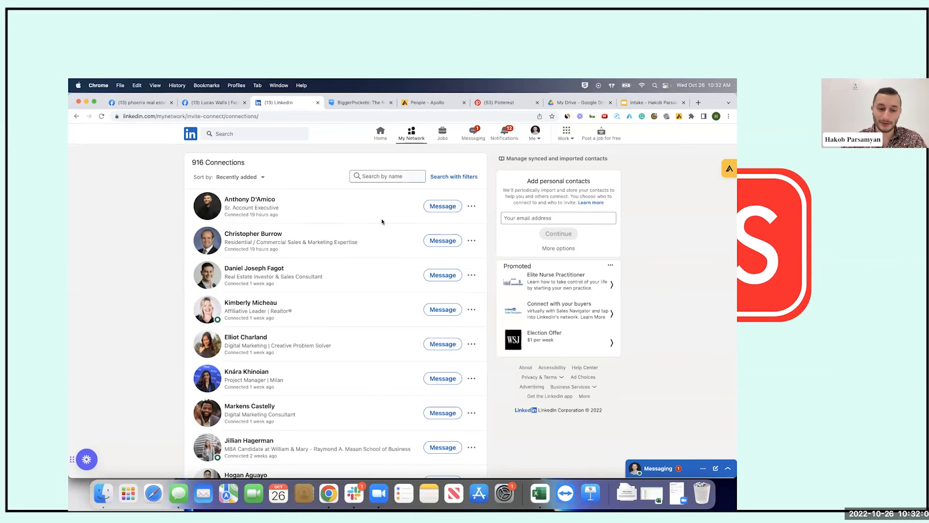
pyautogui.click(442, 207)
pyautogui.click(557, 433)
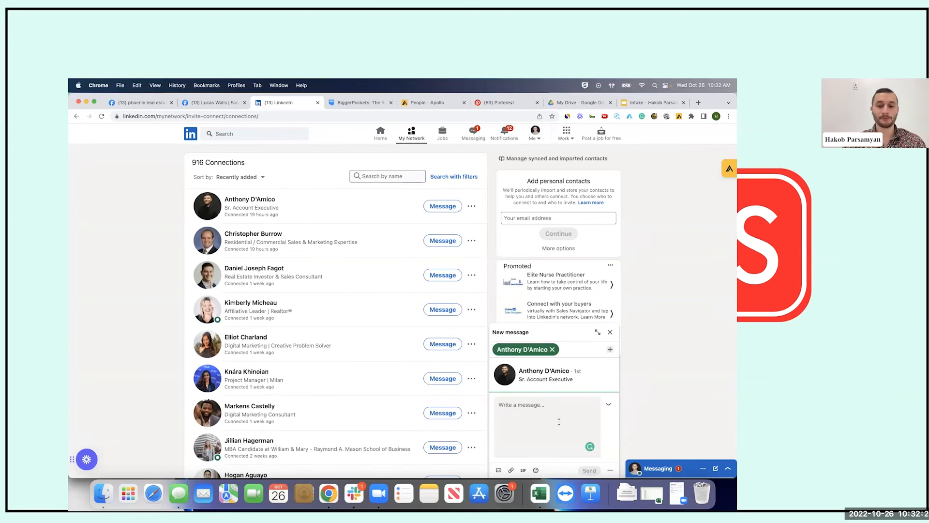
# Draft a greeting saying they were found via LinkedIn search, offering off-market properties, plus 'Thanks for connecting'
pyautogui.write('H')
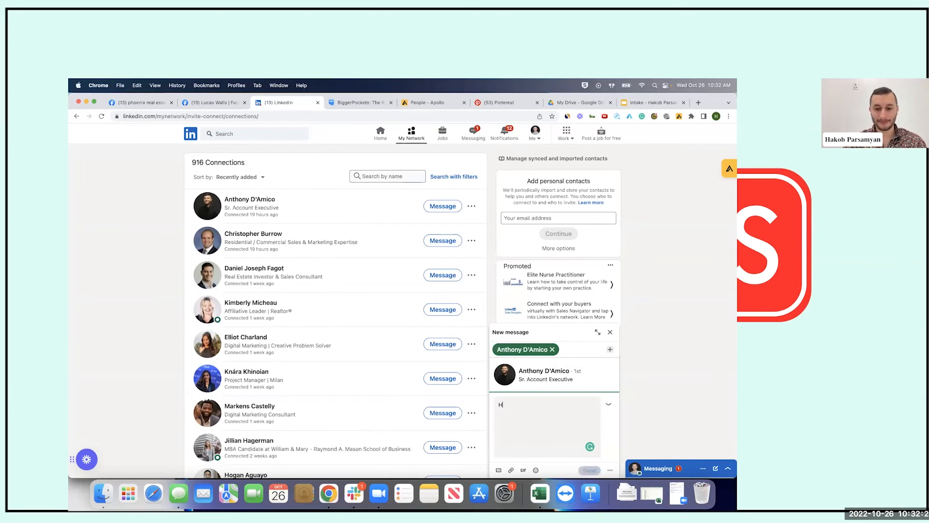
pyautogui.write('ey Anthony. I found you')
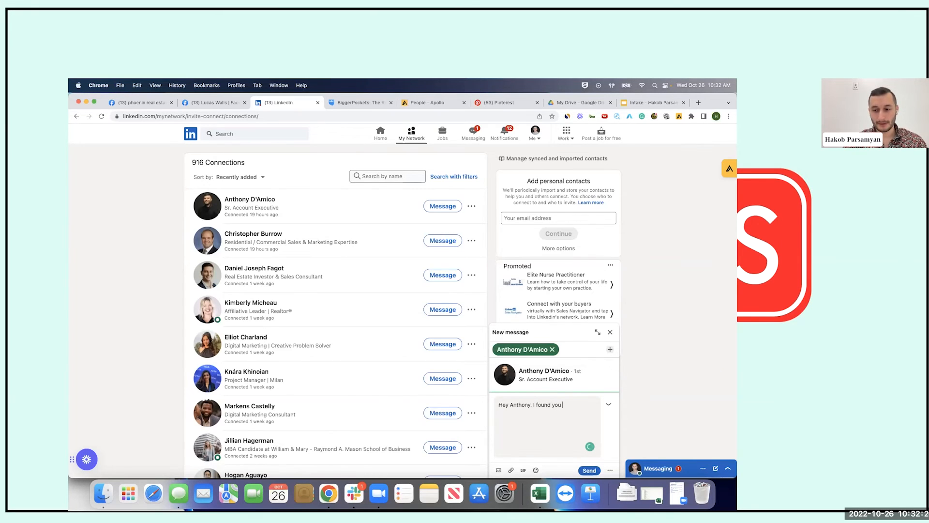
pyautogui.write(' thru')
pyautogui.write('ugh a real estate ')
pyautogui.write('search ')
pyautogui.write('on LinkedIn.')
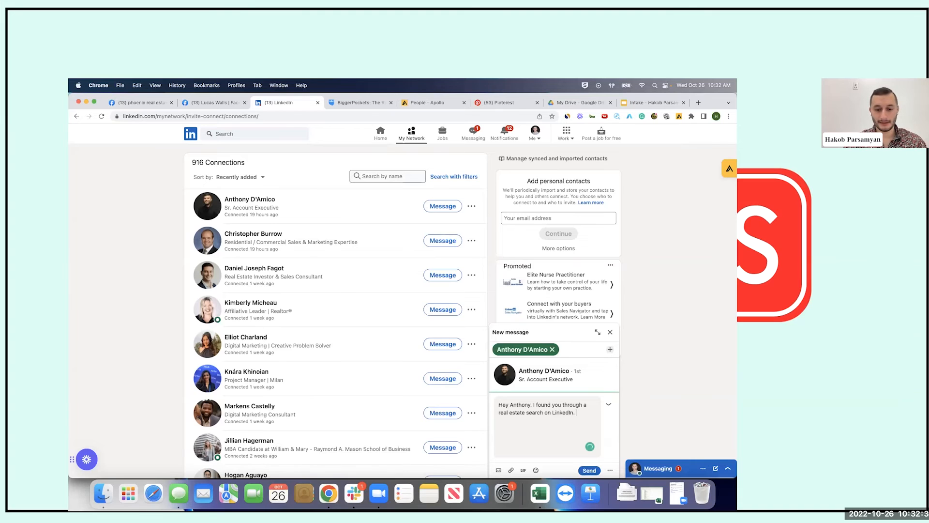
pyautogui.write(' I have a')
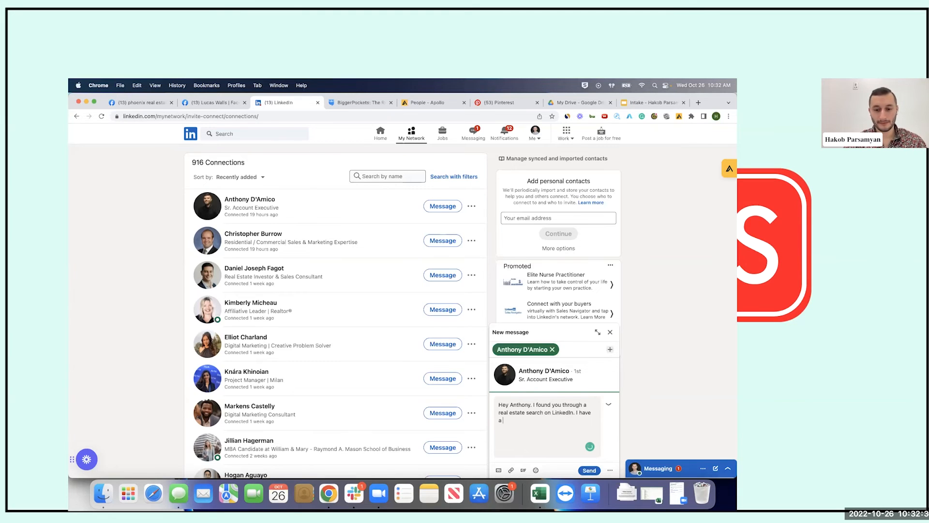
pyautogui.press('BackSpace')
pyautogui.press('BackSpace')
pyautogui.press('BackSpace')
pyautogui.press('BackSpace')
pyautogui.write('ve off-market properties in t')
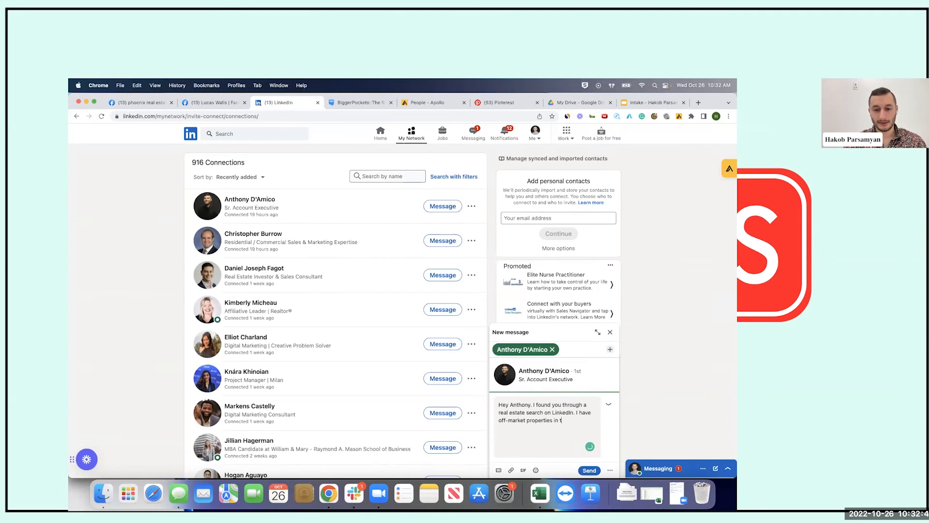
pyautogui.write('he area and wo')
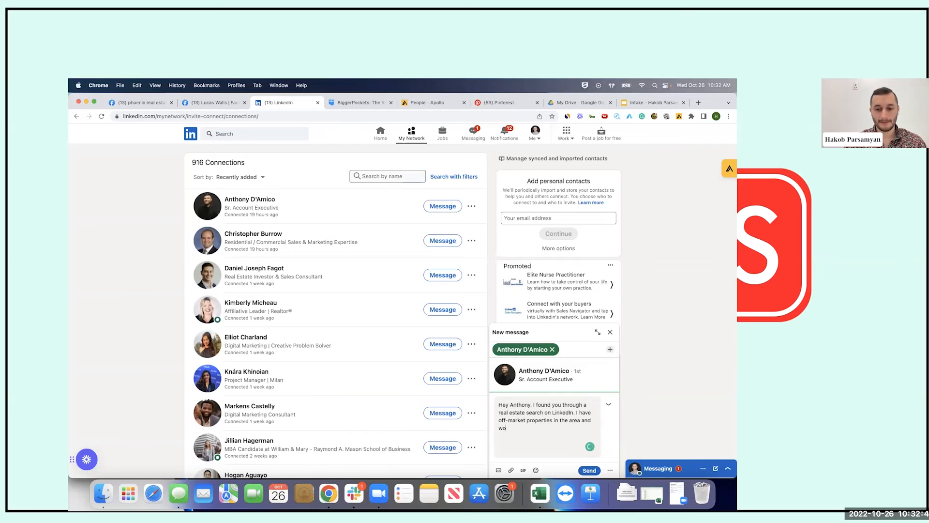
pyautogui.write('uld love to show them')
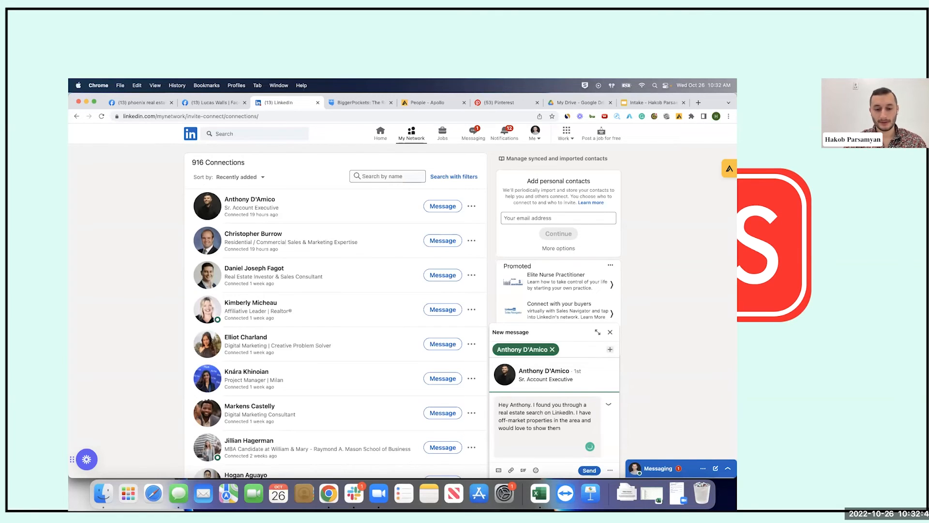
pyautogui.write(' to you')
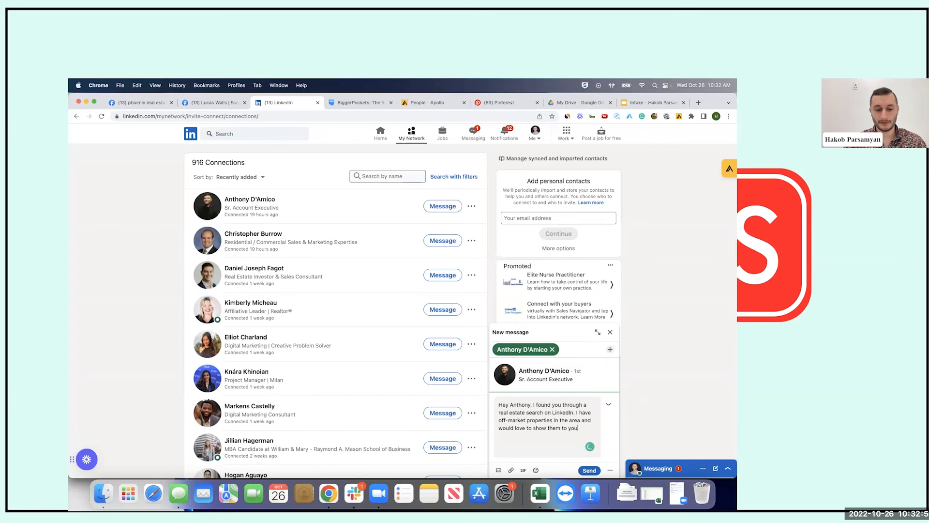
pyautogui.write(' if you are interested.')
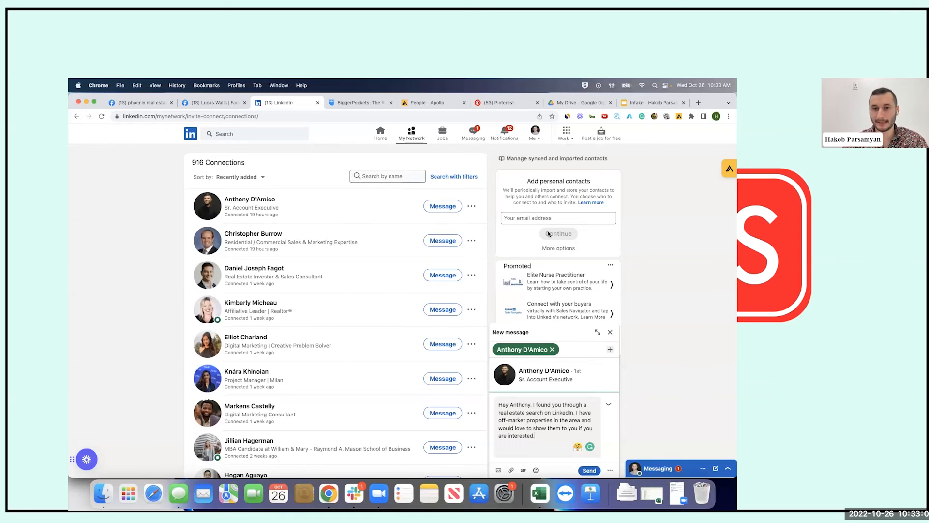
pyautogui.write('Thanks for connec')
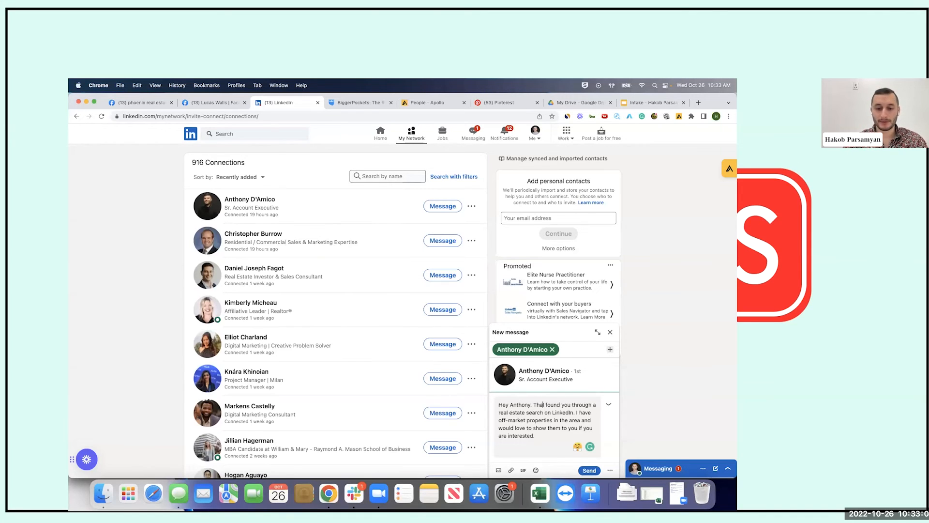
pyautogui.write('ting. I')
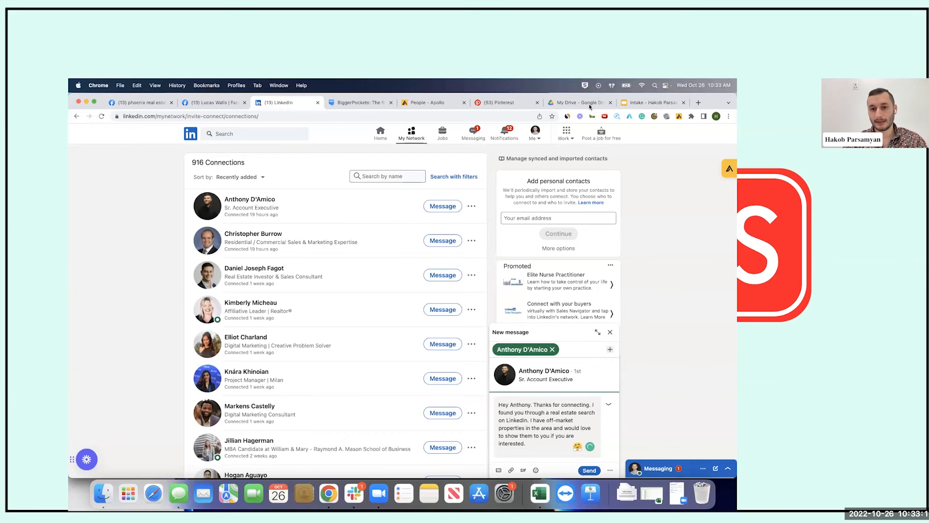
# Replace the search sentence with 'I am a local real estate investor and', then delete text after the first sentence
pyautogui.moveTo(592, 406); pyautogui.dragTo(529, 419)
pyautogui.write('I am a local real e')
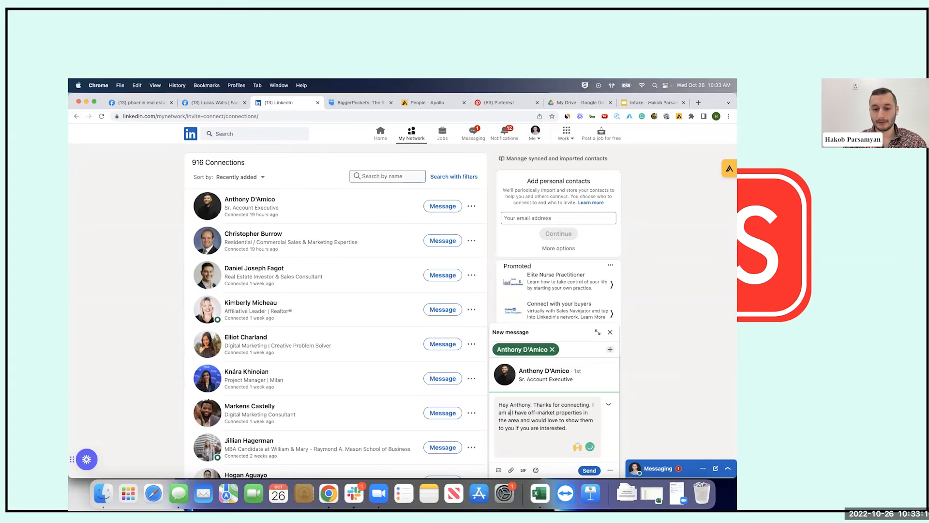
pyautogui.write('state investor an')
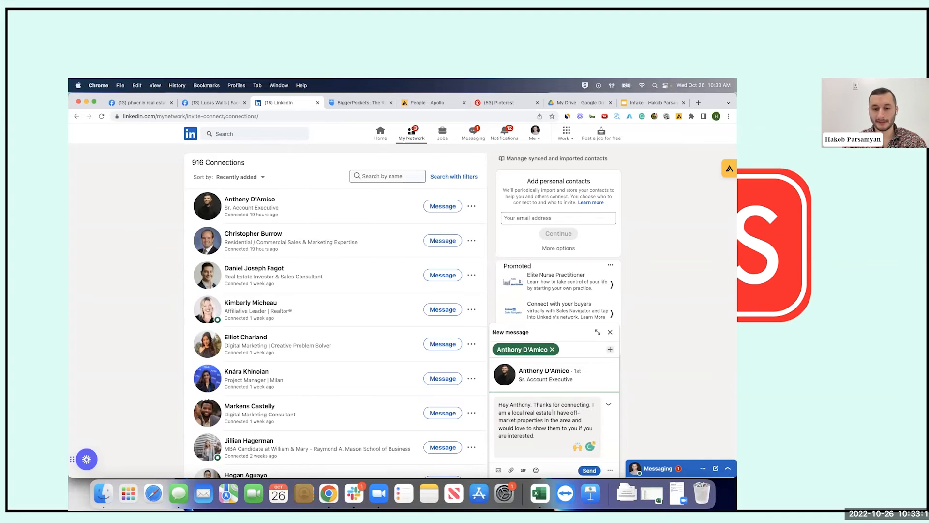
pyautogui.write('d')
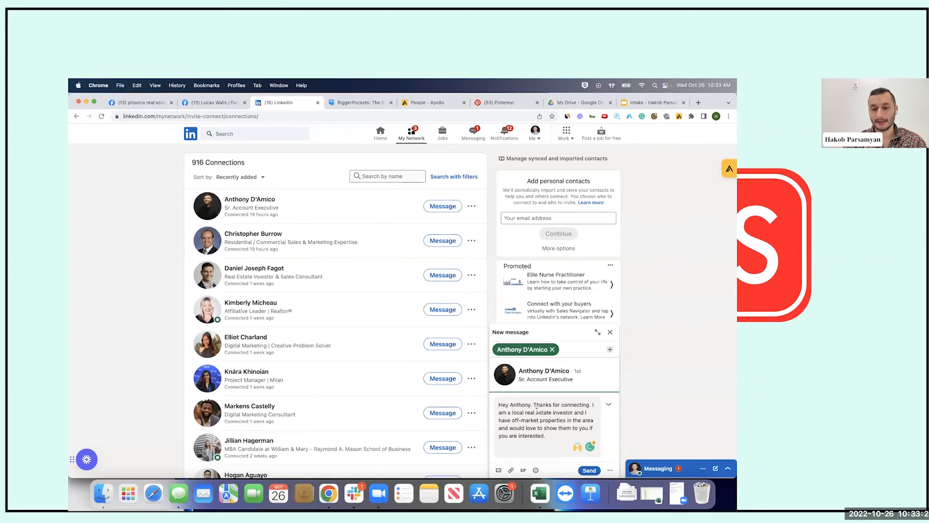
pyautogui.press('super+a')
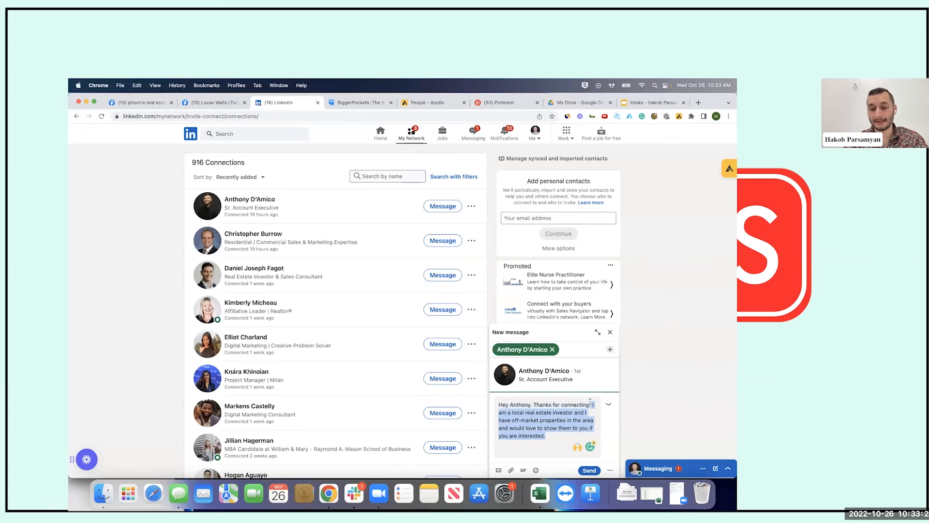
pyautogui.moveTo(545, 435); pyautogui.dragTo(532, 404)
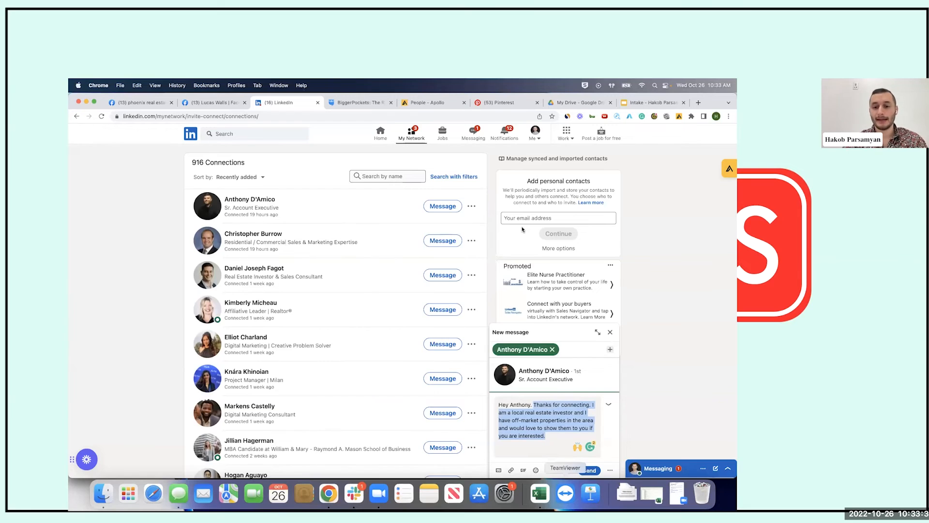
pyautogui.click(547, 435)
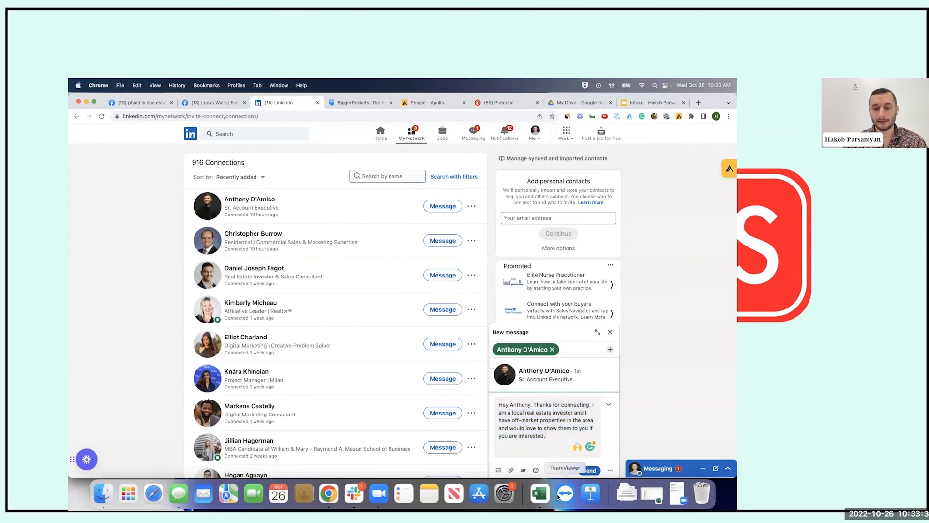
pyautogui.moveTo(546, 435); pyautogui.dragTo(589, 404)
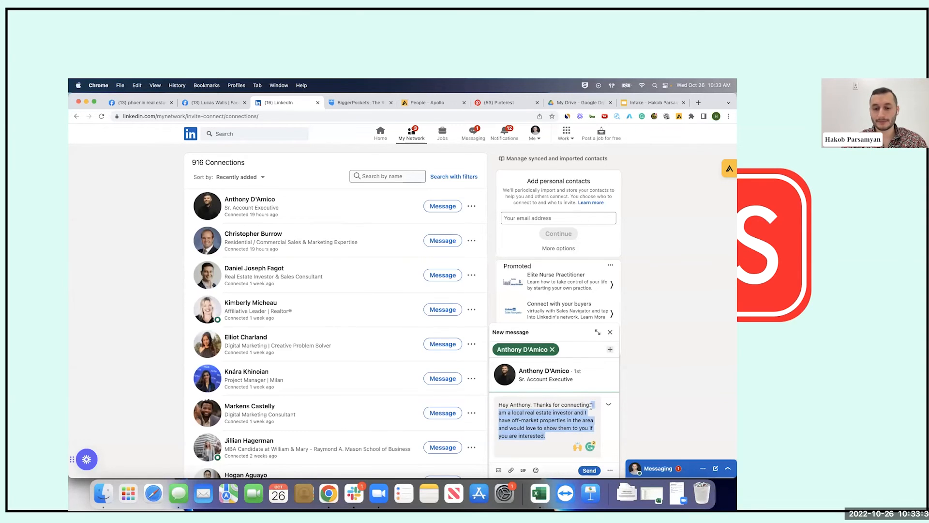
pyautogui.press('BackSpace')
# Write a local investor pitch asking for deals from sellers they work with, then cut the whole draft
pyautogui.write('I am a local investor and would love to see any ')
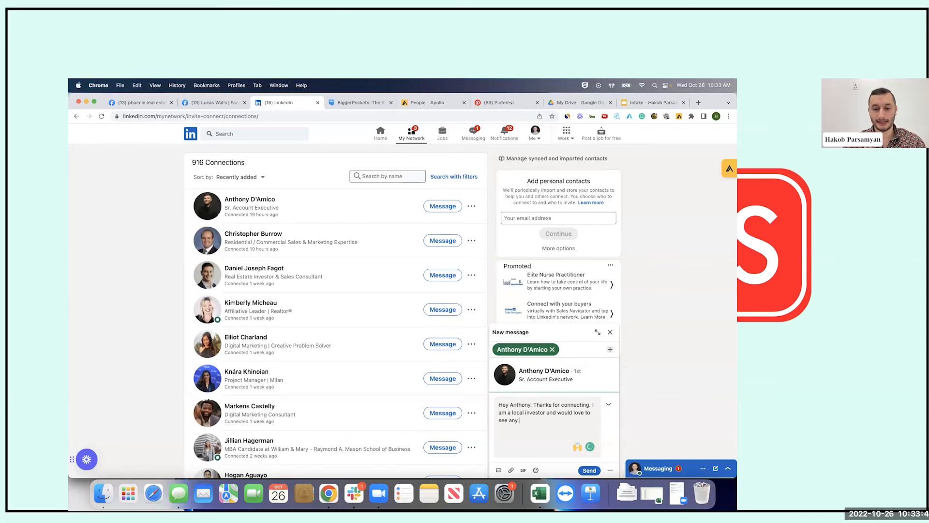
pyautogui.write('deals that you or')
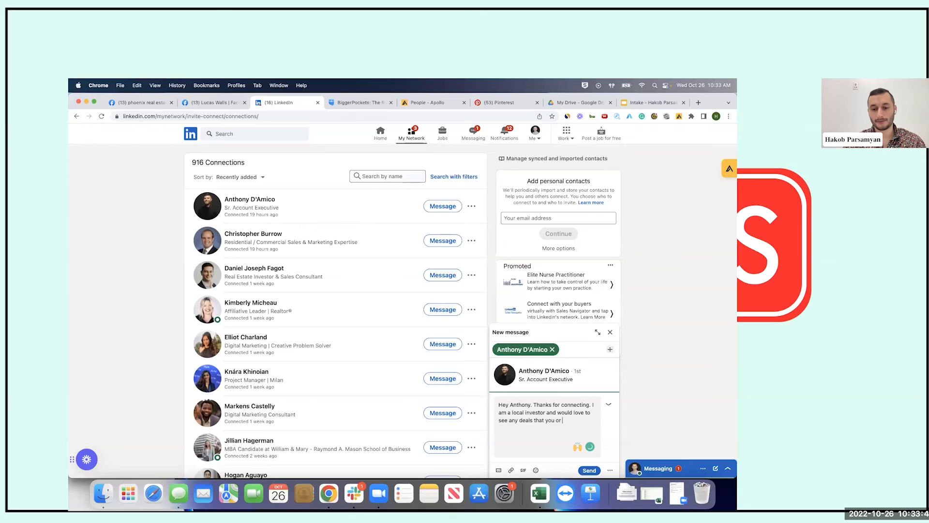
pyautogui.write(' your sellers')
pyautogui.press('BackSpace')
pyautogui.press('BackSpace')
pyautogui.press('BackSpace')
pyautogui.press('BackSpace')
pyautogui.press('BackSpace')
pyautogui.press('BackSpace')
pyautogui.press('BackSpace')
pyautogui.press('BackSpace')
pyautogui.press('BackSpace')
pyautogui.press('BackSpace')
pyautogui.press('BackSpace')
pyautogui.write('any sellers')
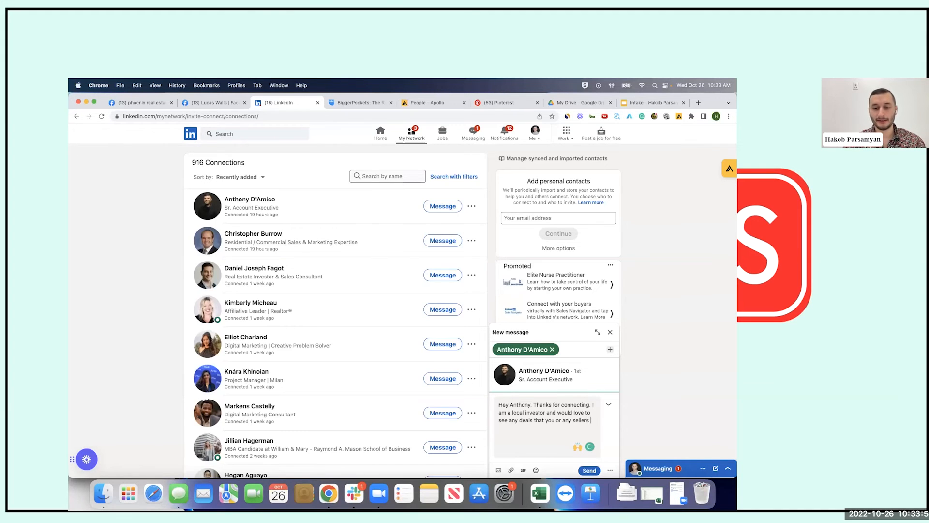
pyautogui.write(' that you work with have. Feel free to send them my wa')
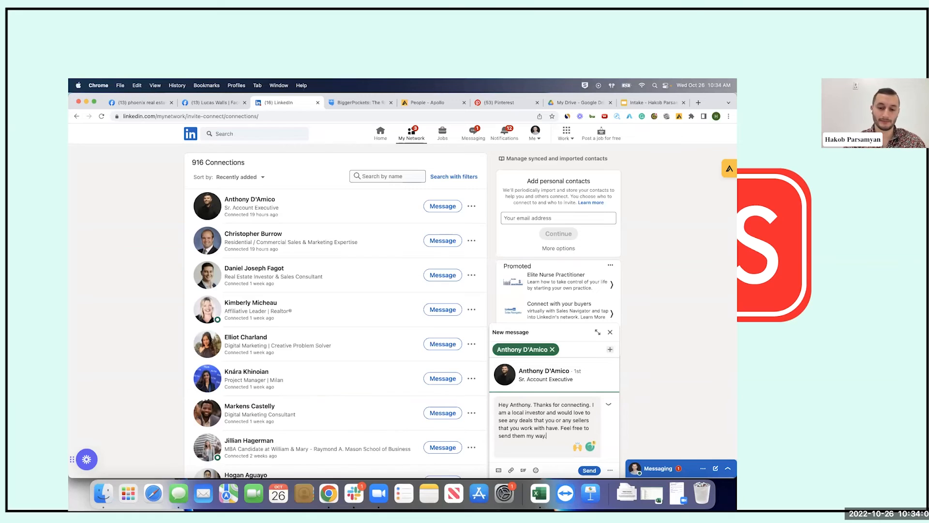
pyautogui.write('y.')
pyautogui.press('super+a')
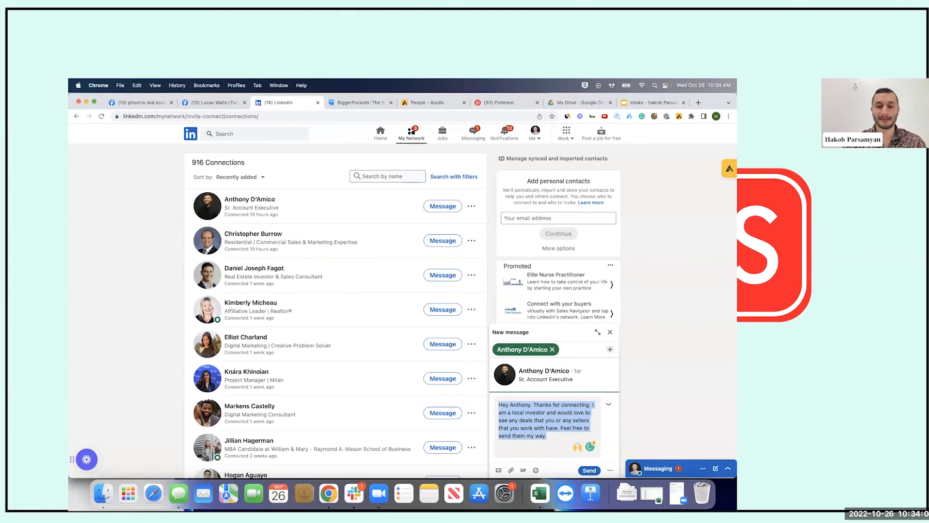
pyautogui.press('super+x')
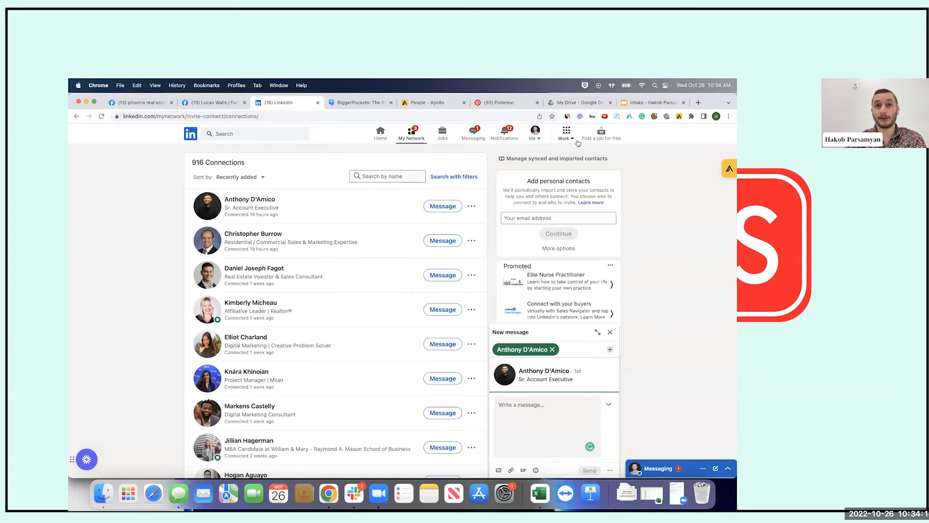
# Open the newest connection's profile, dismissing the message popup and the Apollo intro tour
pyautogui.click(256, 202)
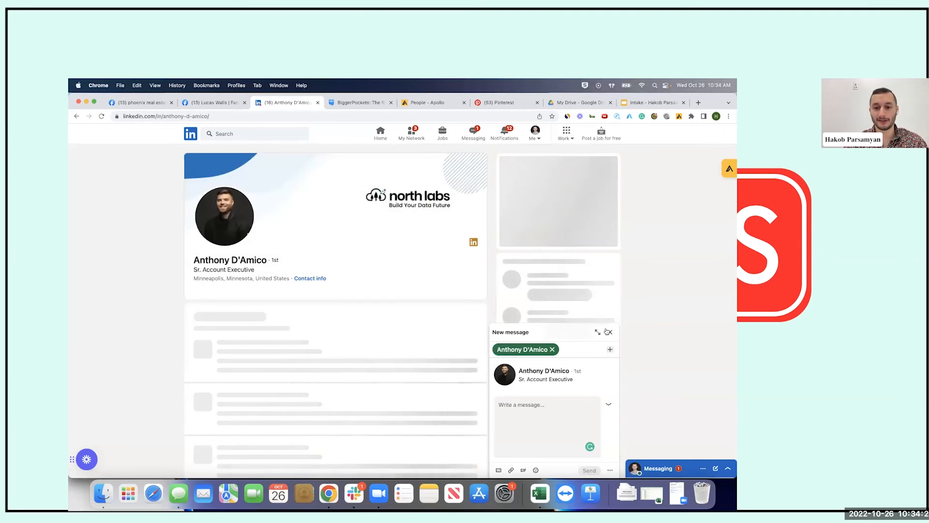
pyautogui.click(610, 333)
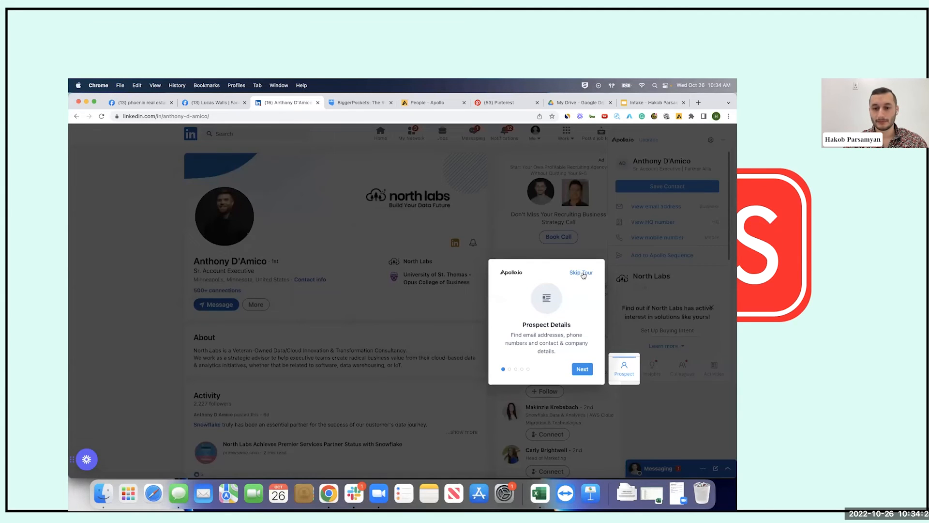
pyautogui.click(583, 273)
# Look over the connection's contact info details, selecting some of the text
pyautogui.click(317, 279)
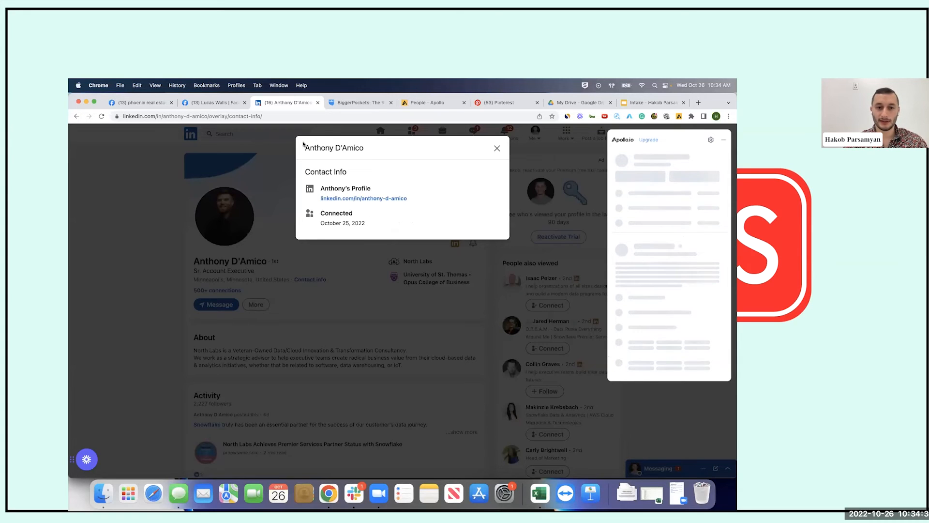
pyautogui.moveTo(304, 145); pyautogui.dragTo(389, 223)
pyautogui.click(372, 223)
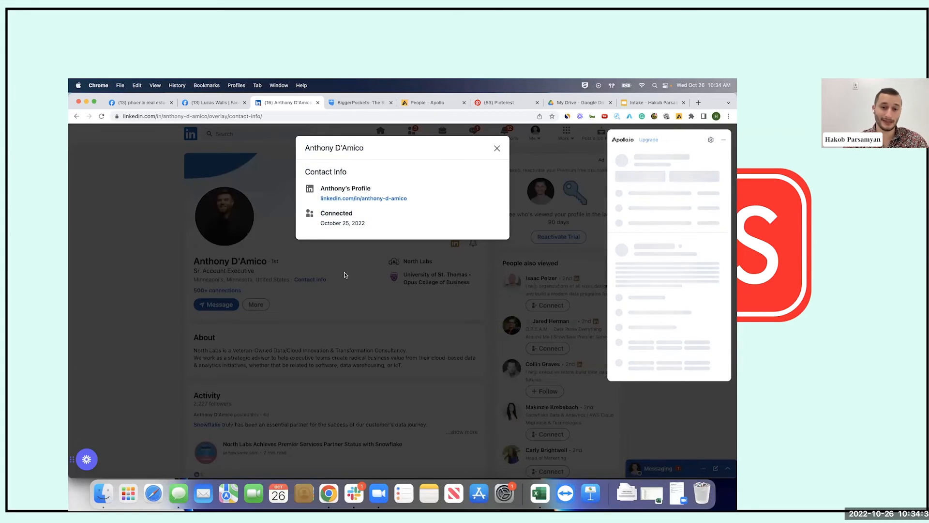
pyautogui.click(496, 148)
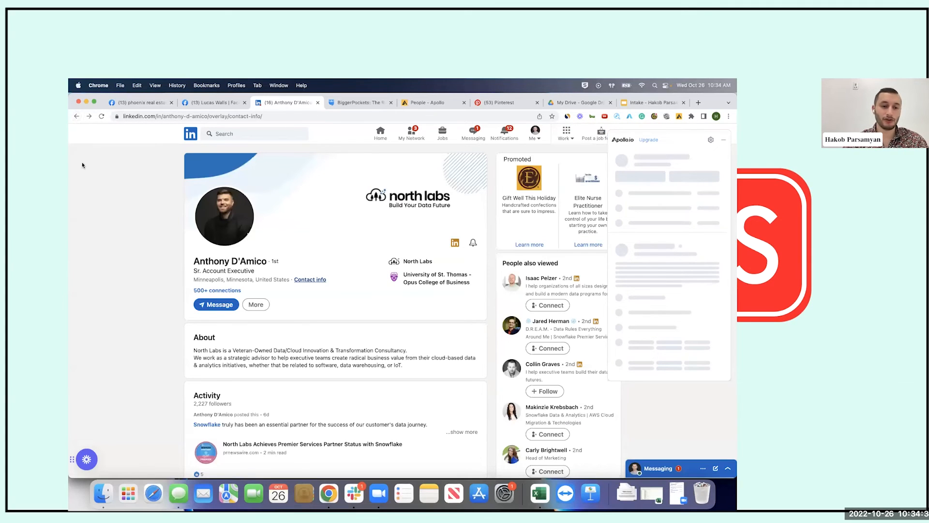
pyautogui.click(77, 116)
# Return to the connections list through Back history and open the second connection's profile
pyautogui.rightClick(77, 117)
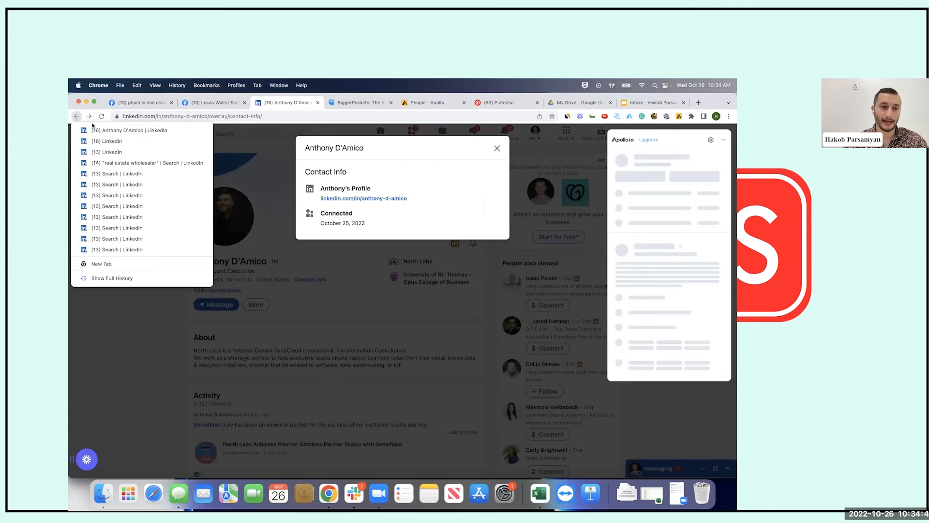
pyautogui.click(113, 138)
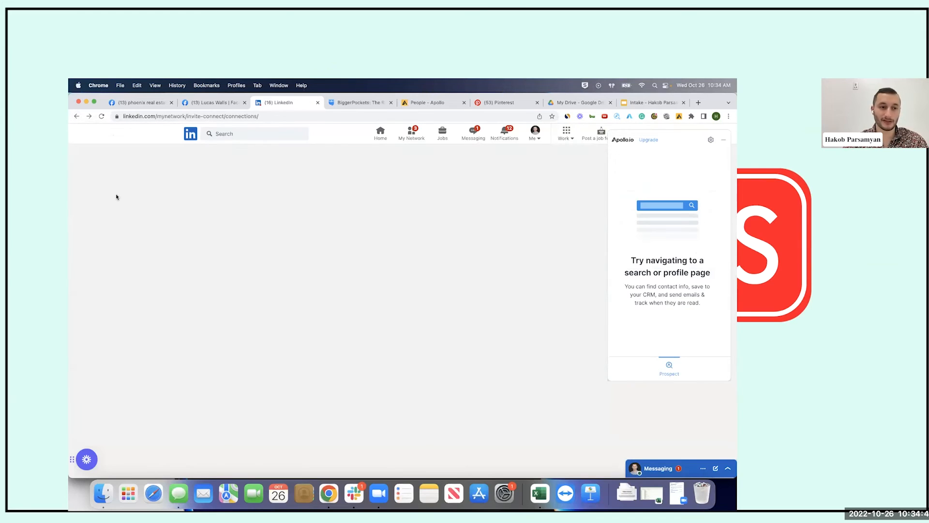
pyautogui.click(253, 232)
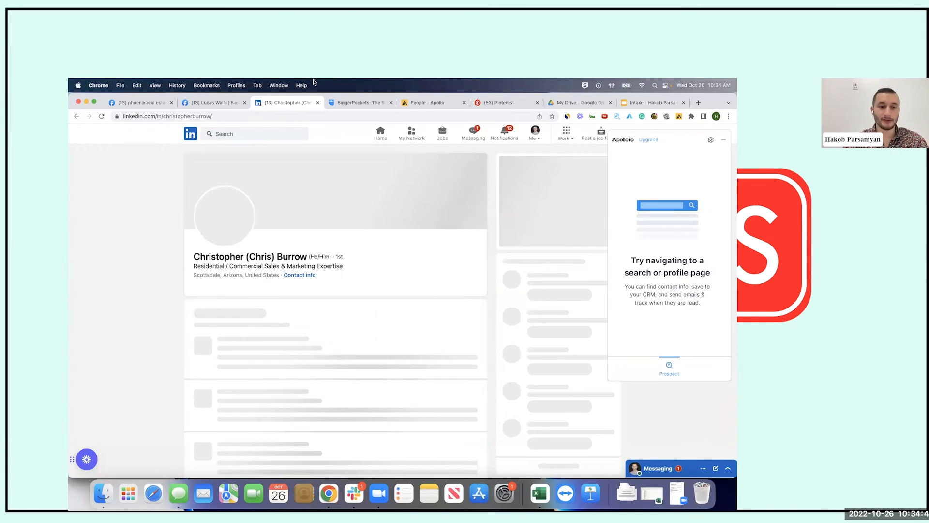
# Show the second connection's contact info, selecting the phone, email and Twitter-to-connected lines
pyautogui.click(305, 279)
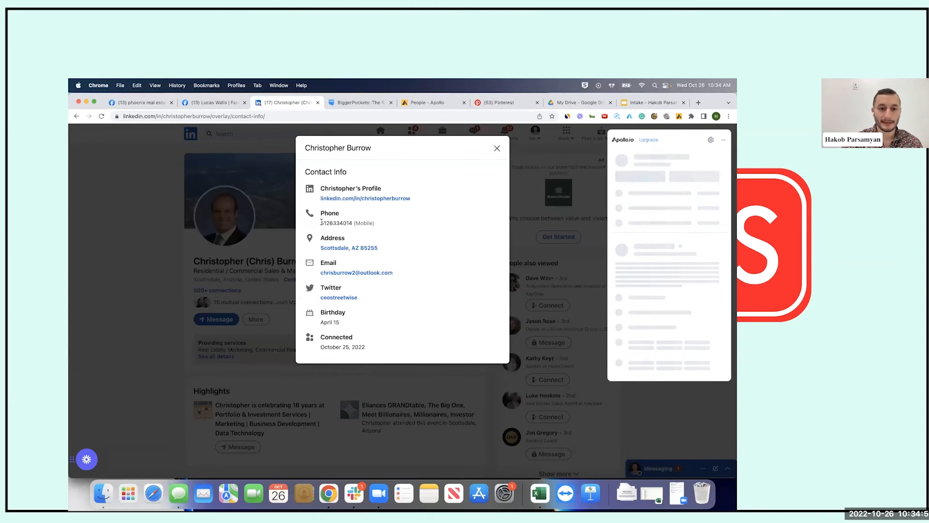
pyautogui.moveTo(321, 223); pyautogui.dragTo(355, 223)
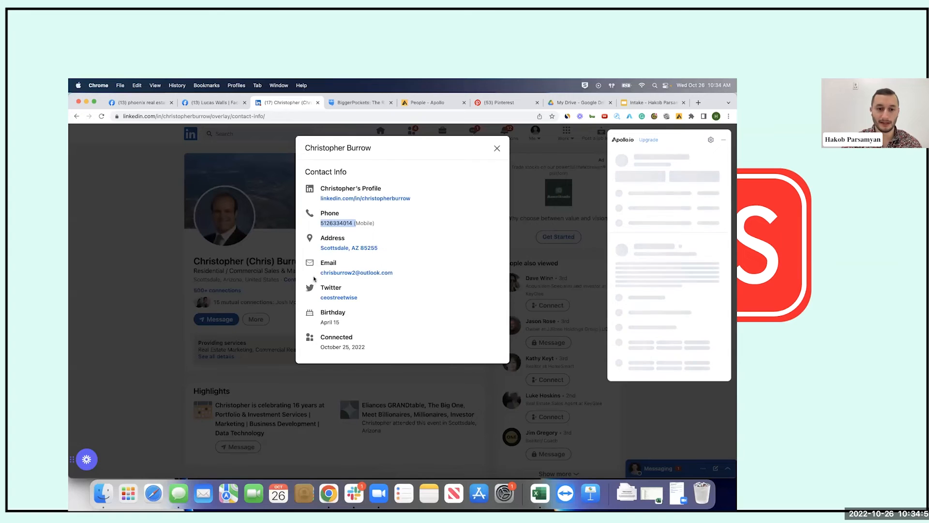
pyautogui.moveTo(320, 273); pyautogui.dragTo(394, 272)
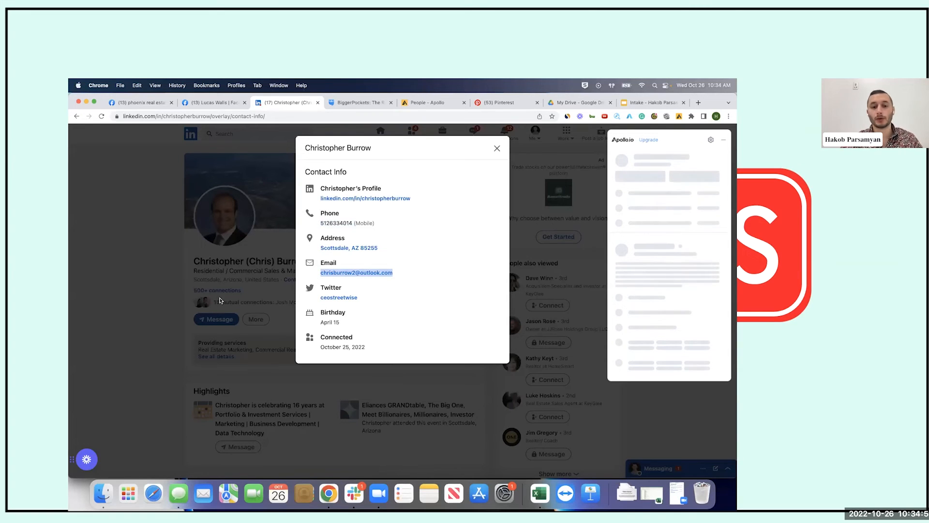
pyautogui.click(256, 356)
pyautogui.moveTo(309, 330); pyautogui.dragTo(402, 282)
pyautogui.click(423, 262)
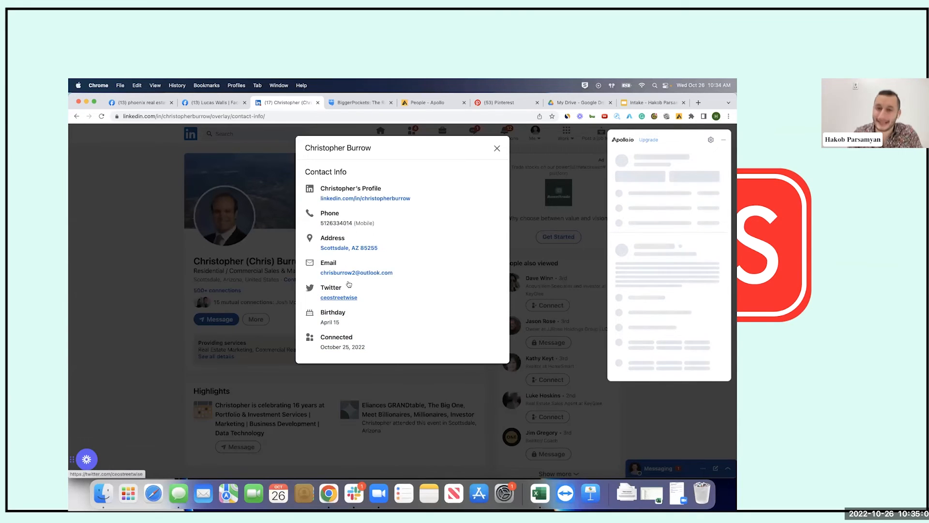
pyautogui.click(79, 329)
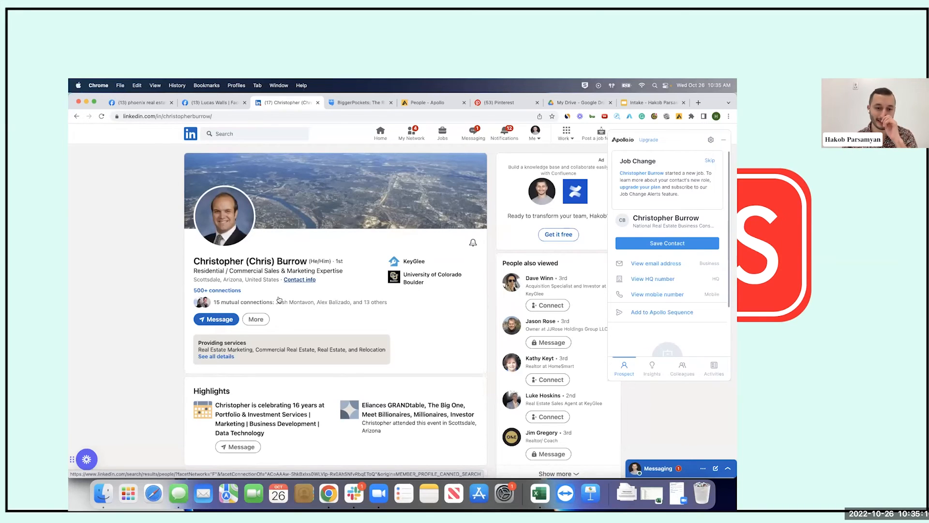
# Reopen the contact info, select the phone number, then close the details
pyautogui.click(307, 280)
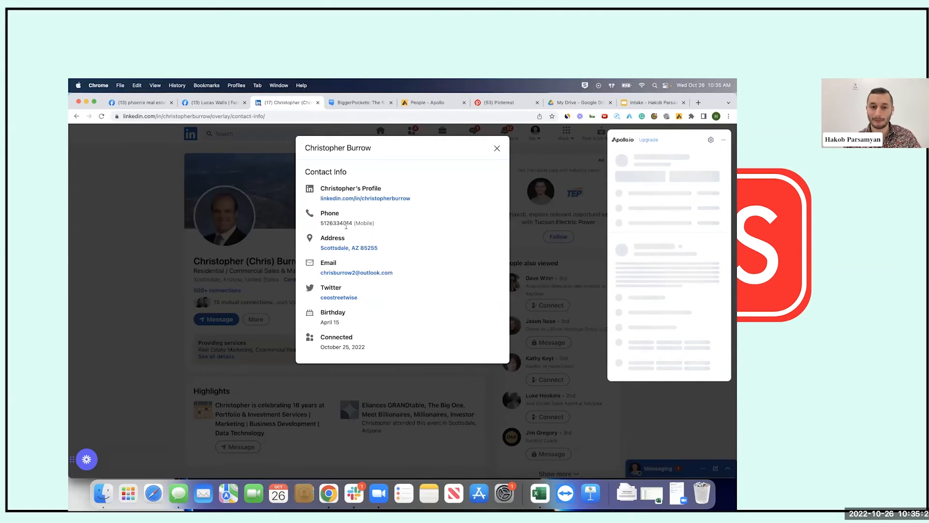
pyautogui.doubleClick(335, 223)
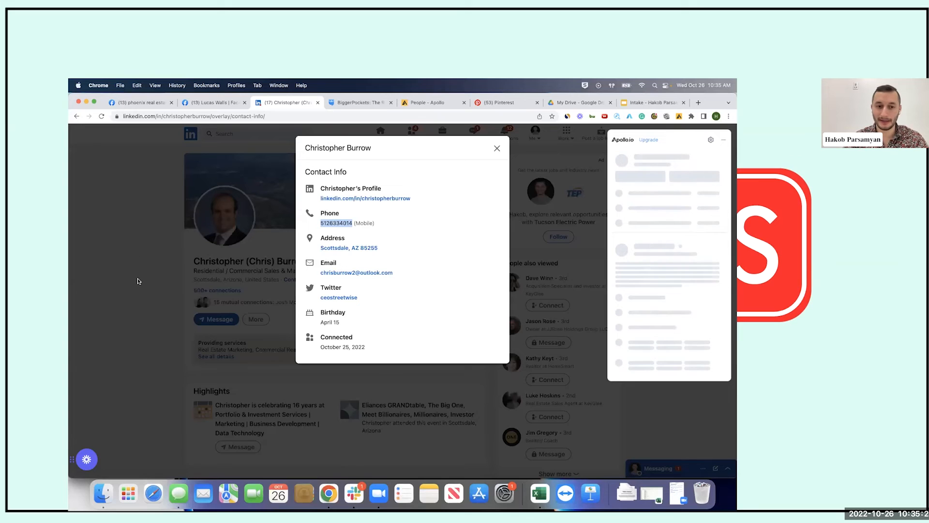
pyautogui.click(531, 381)
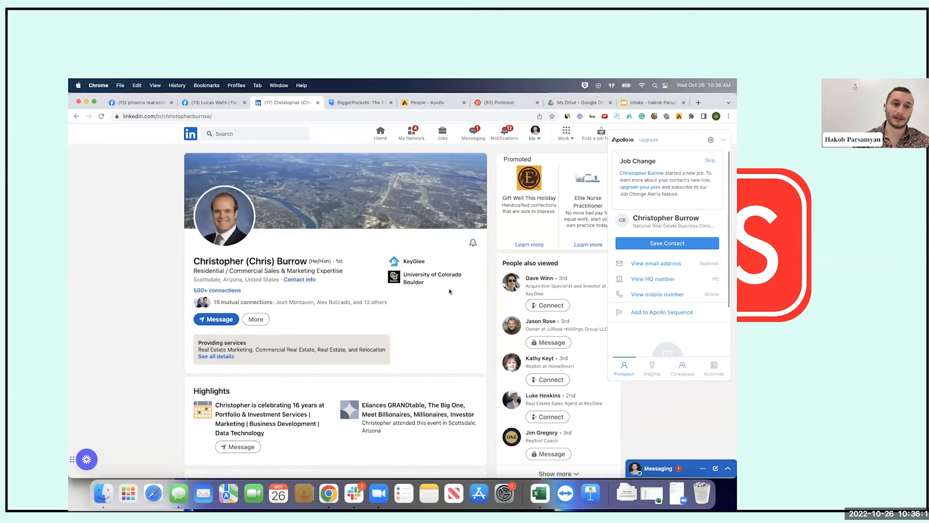
pyautogui.click(76, 116)
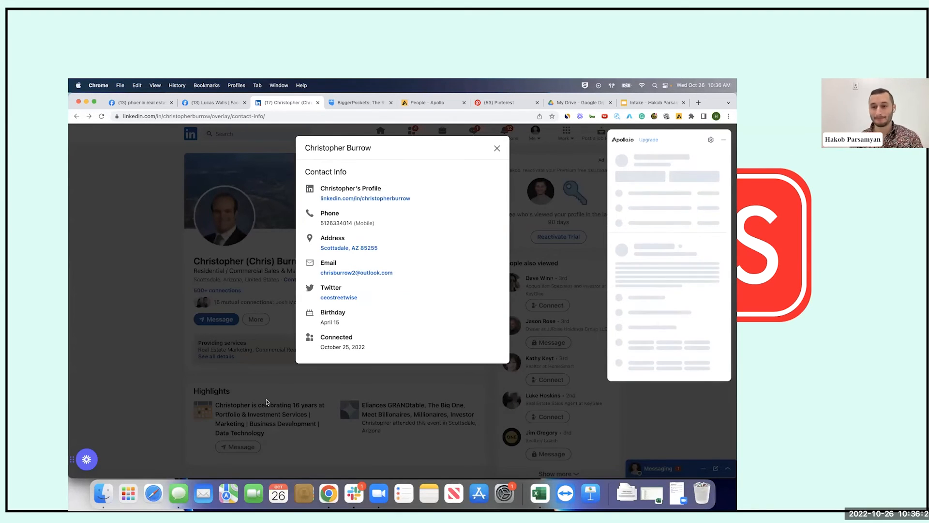
# Go back to the connections list via Back history, then switch to My Network
pyautogui.click(78, 117)
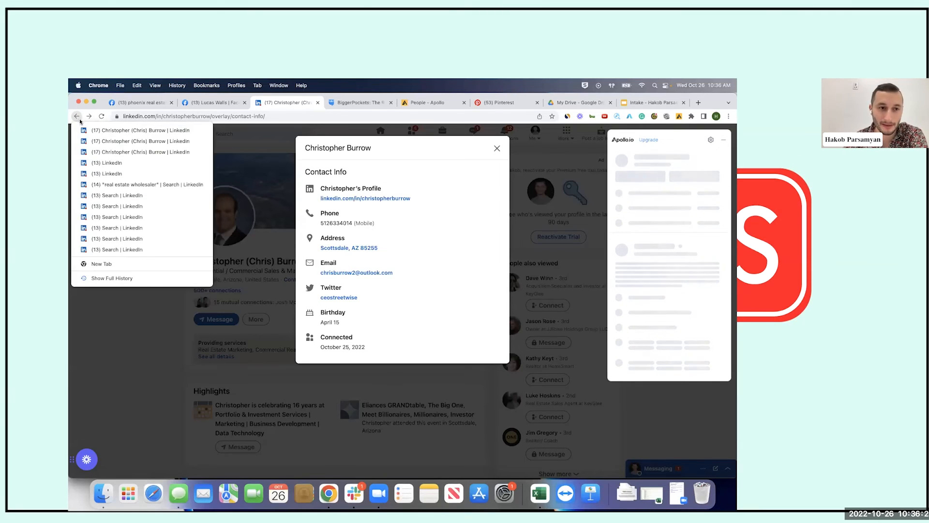
pyautogui.click(114, 162)
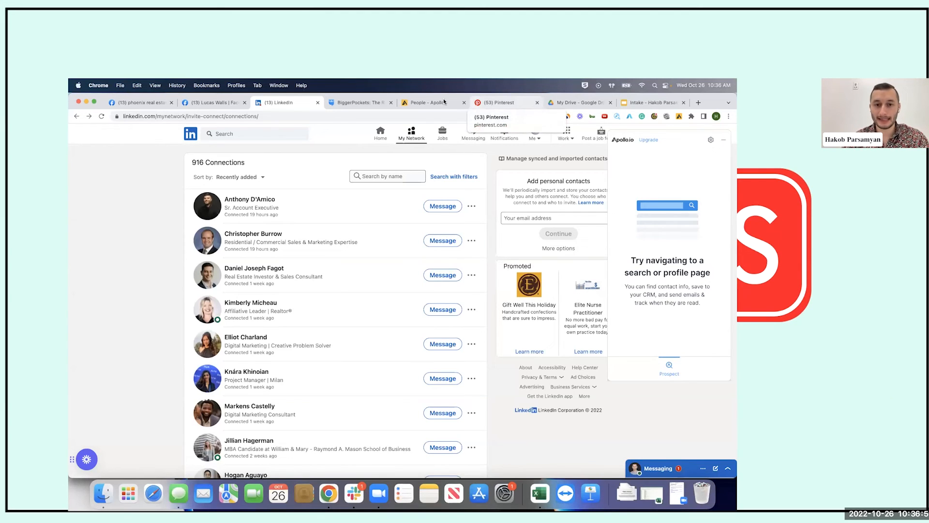
pyautogui.click(404, 137)
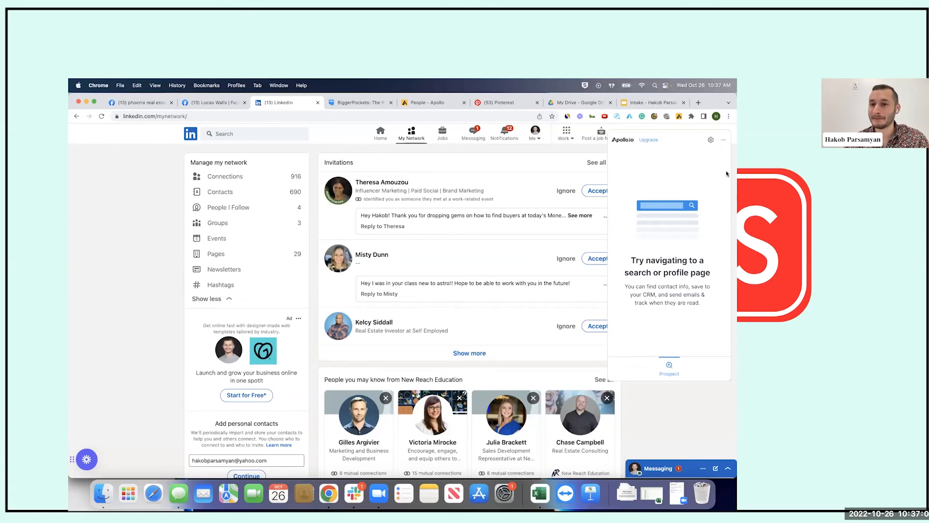
# Activate the Apollo prospecting panel and scroll My Network past the Invitations
pyautogui.click(679, 118)
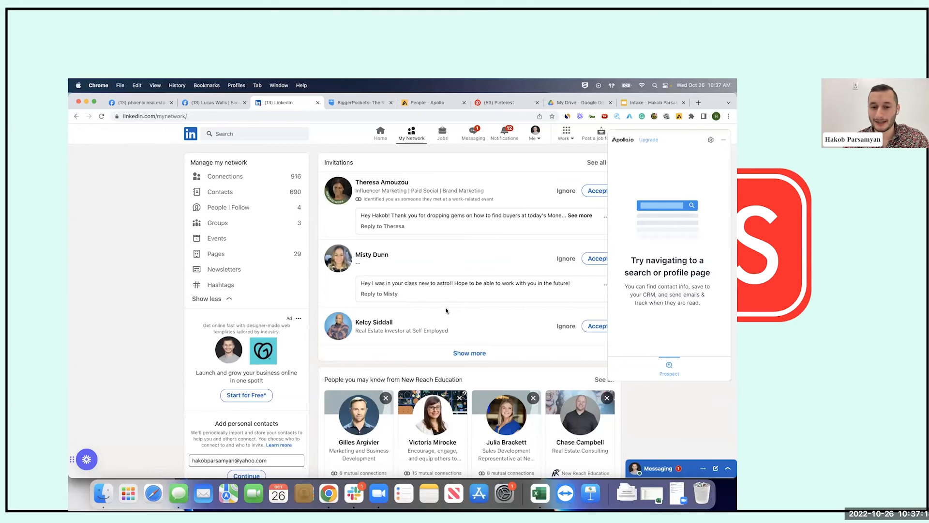
pyautogui.scroll(-3, 447, 310)
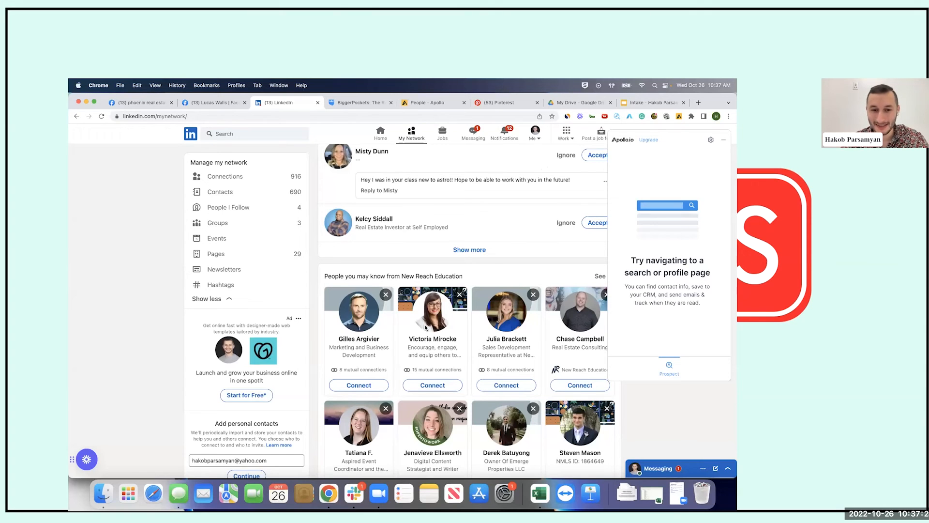
pyautogui.scroll(-2, 314, 251)
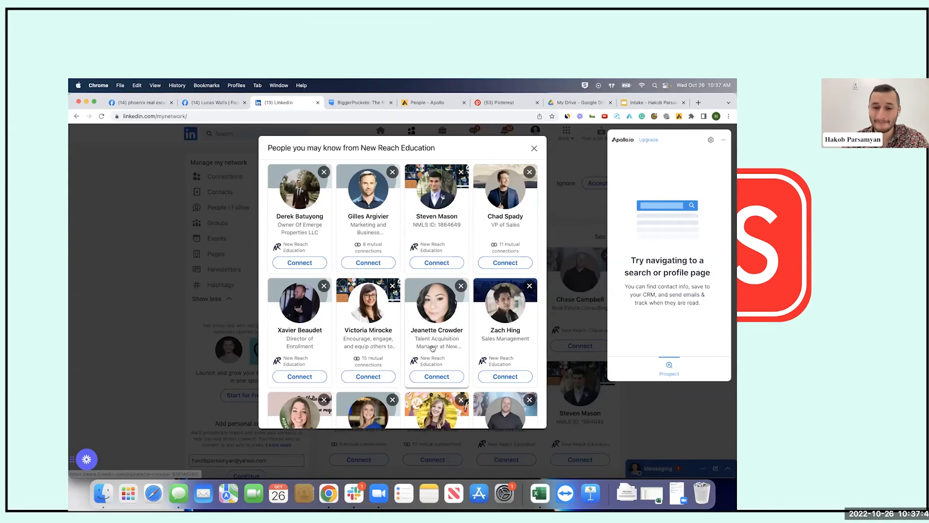
# Close the New Reach Education suggestions list after highlighting its title
pyautogui.scroll(-4, 435, 350)
pyautogui.scroll(-3, 432, 348)
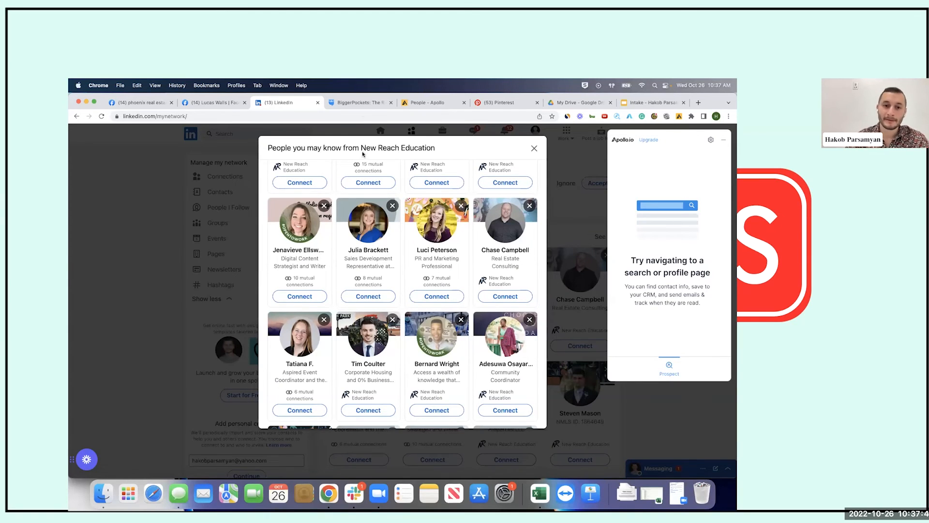
pyautogui.moveTo(360, 148); pyautogui.dragTo(435, 148)
pyautogui.click(590, 250)
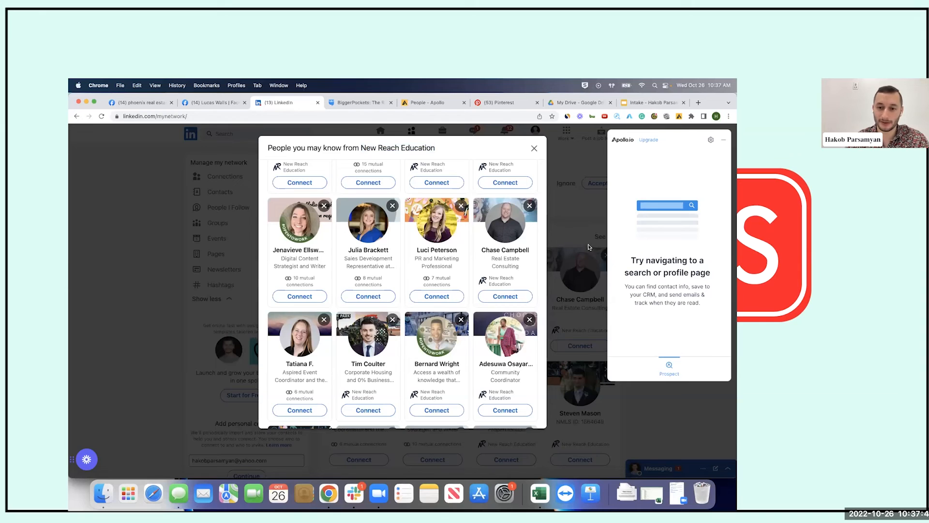
pyautogui.click(572, 219)
# Browse My Network suggestions, highlighting the 'in your network' and UWC Atlantic College headings
pyautogui.scroll(-7, 495, 277)
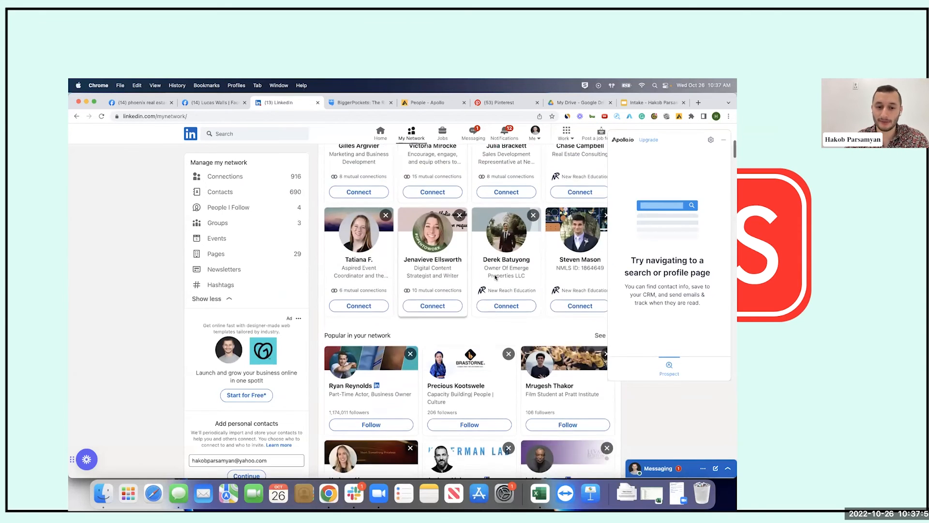
pyautogui.moveTo(343, 226); pyautogui.dragTo(407, 238)
pyautogui.scroll(-3, 485, 311)
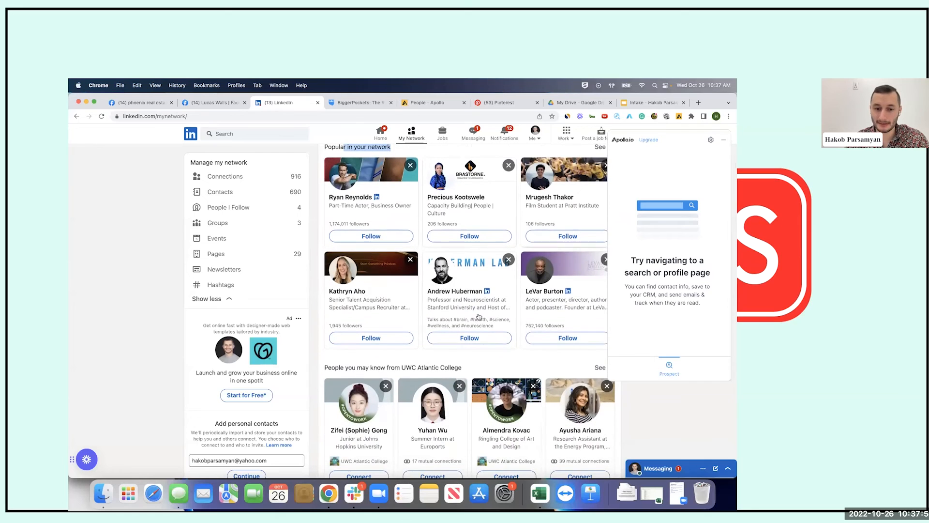
pyautogui.scroll(-5, 486, 311)
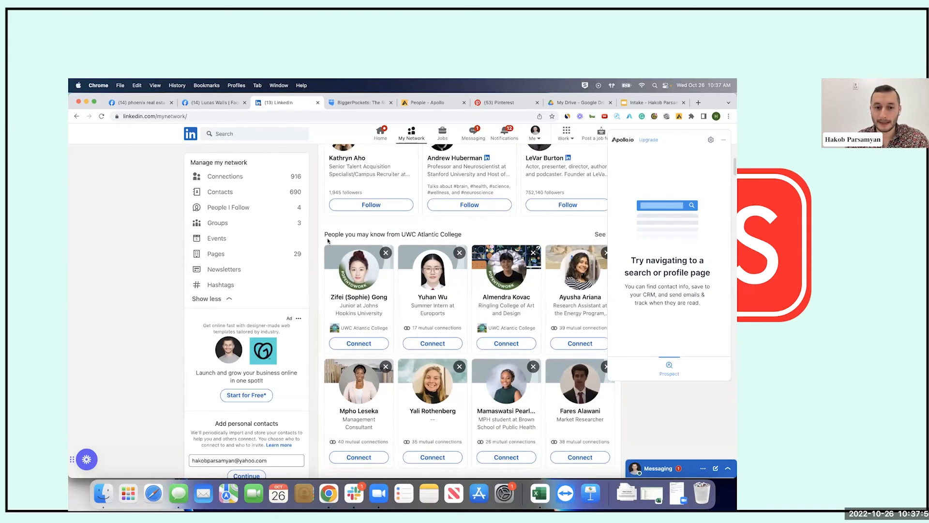
pyautogui.tripleClick(475, 238)
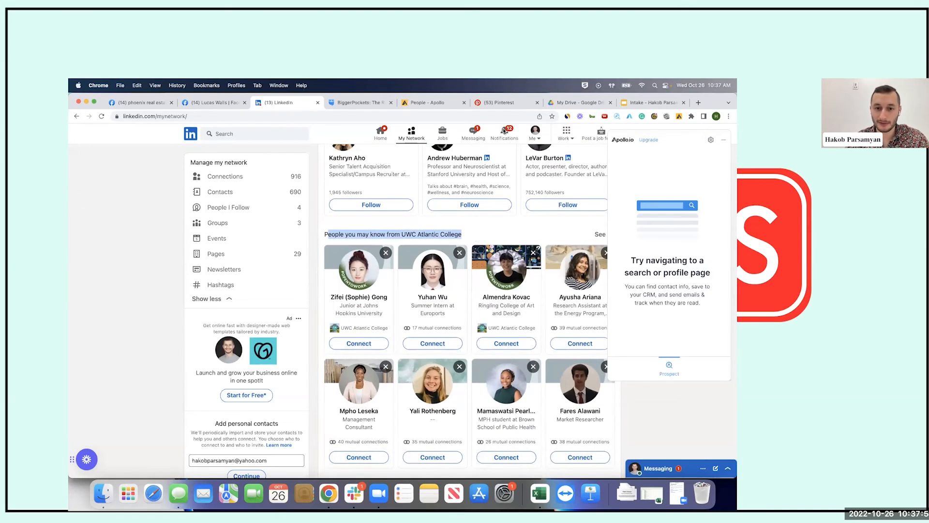
pyautogui.click(468, 238)
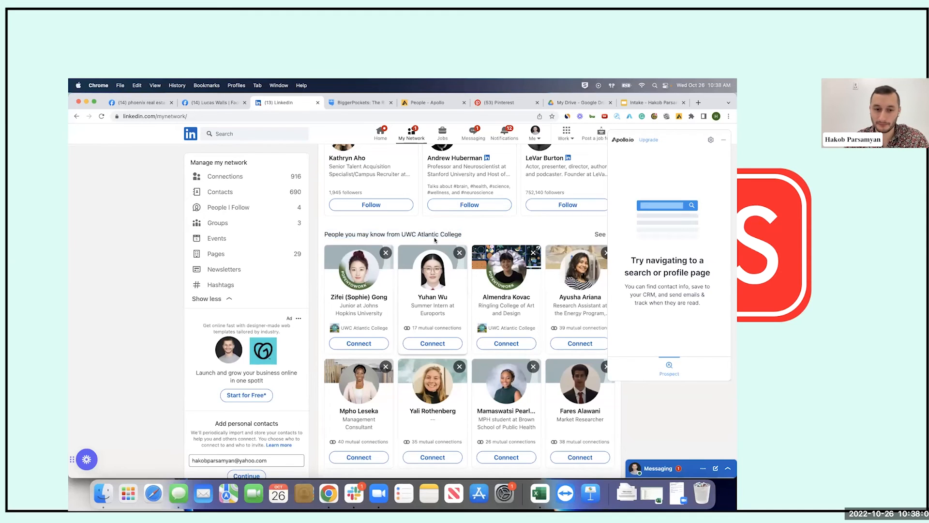
pyautogui.scroll(-5, 434, 240)
pyautogui.scroll(-5, 435, 240)
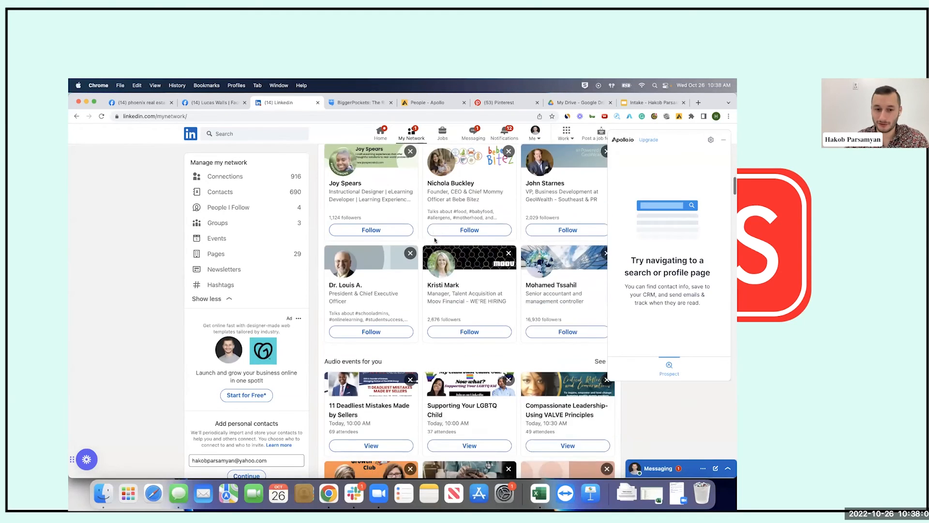
pyautogui.scroll(4, 433, 240)
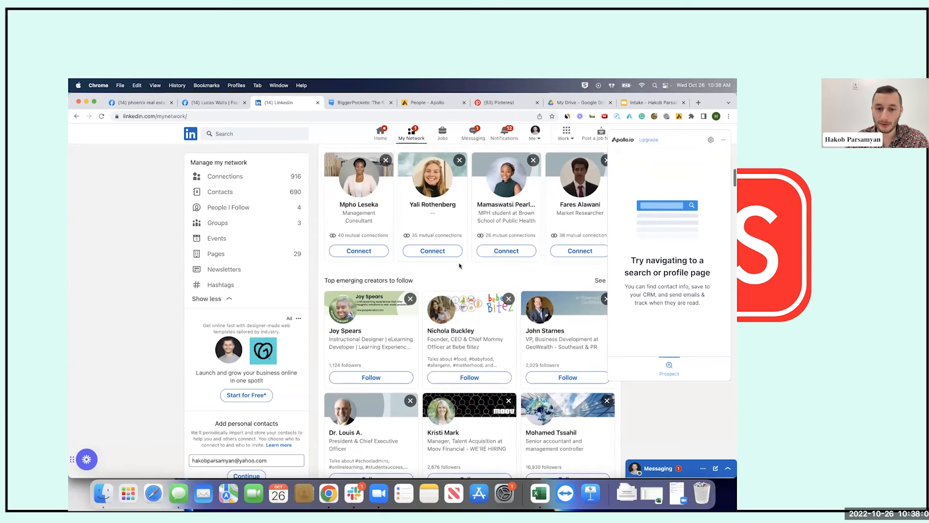
pyautogui.scroll(2, 436, 242)
pyautogui.scroll(-8, 451, 248)
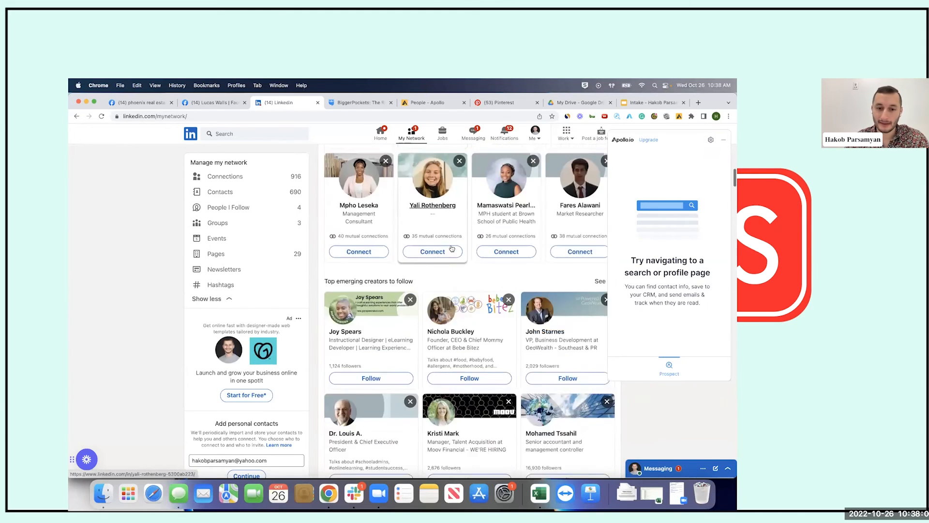
pyautogui.scroll(3, 444, 292)
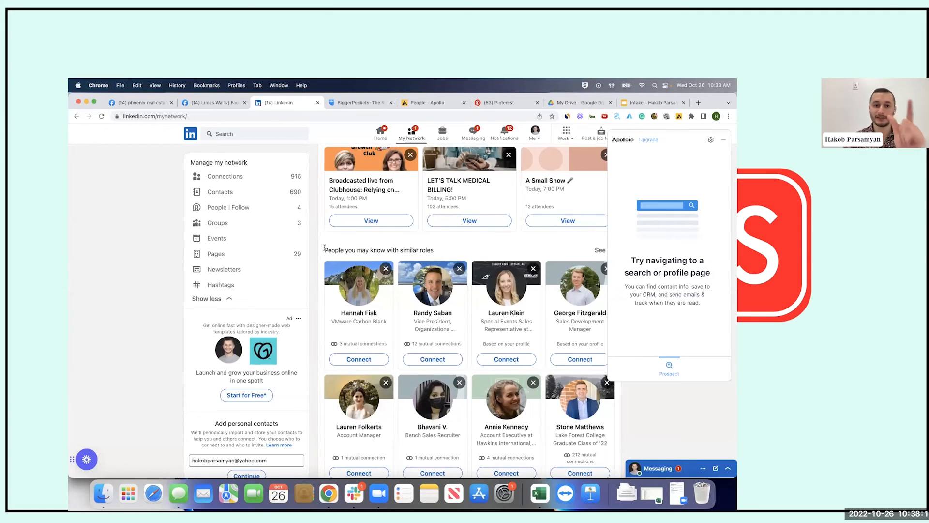
# Open the full similar-roles suggestions list, scroll through it, and close it
pyautogui.tripleClick(434, 251)
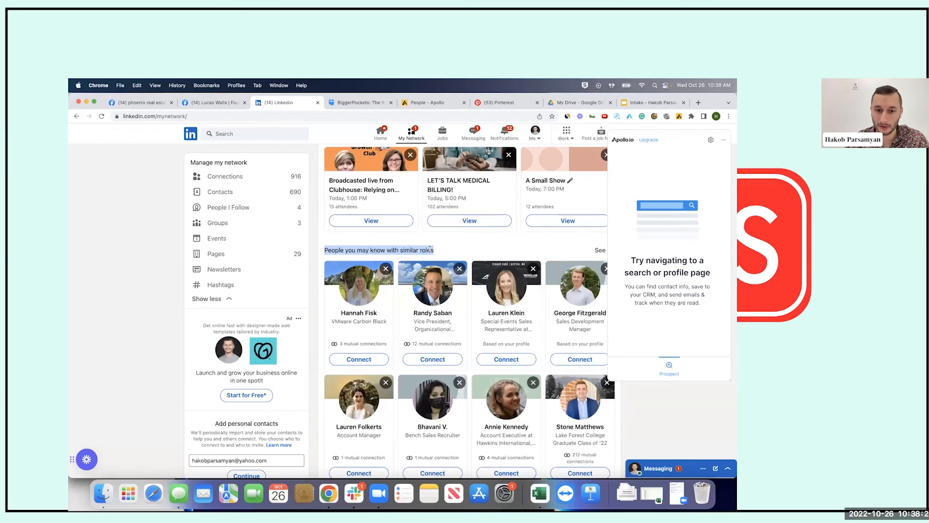
pyautogui.scroll(2, 429, 249)
pyautogui.scroll(-2, 430, 249)
pyautogui.scroll(-2, 430, 249)
pyautogui.scroll(1, 437, 251)
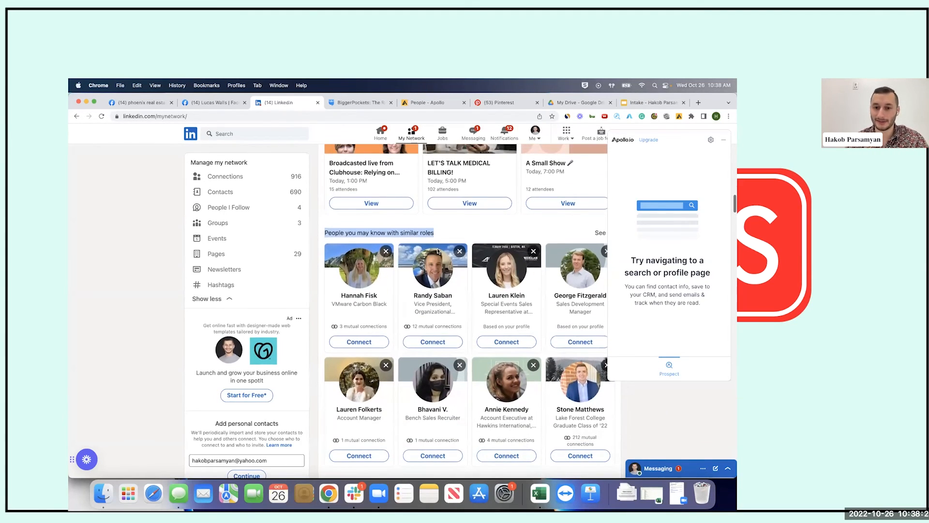
pyautogui.scroll(1, 438, 250)
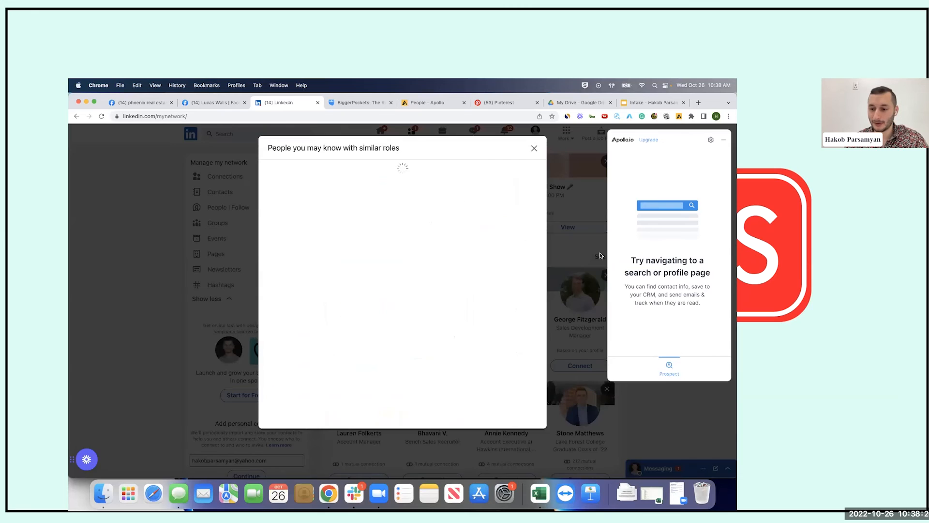
pyautogui.click(600, 256)
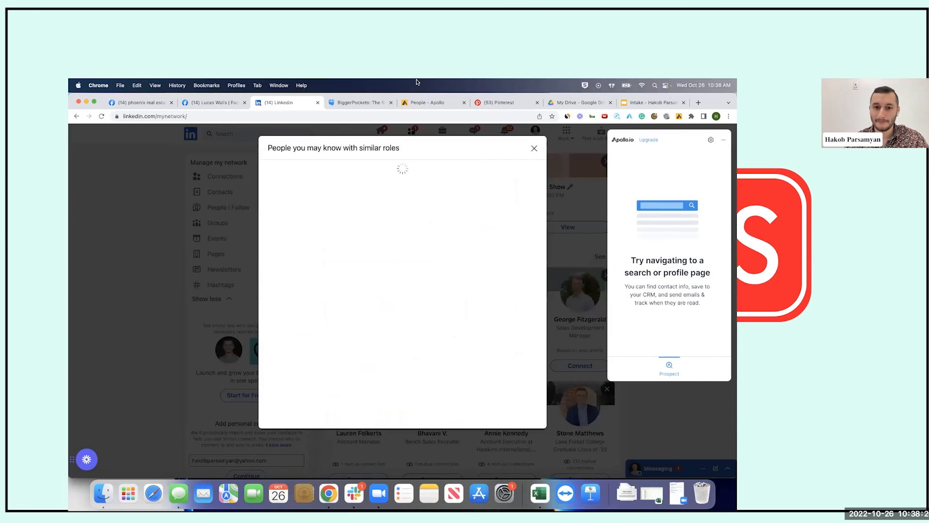
pyautogui.scroll(-3, 434, 351)
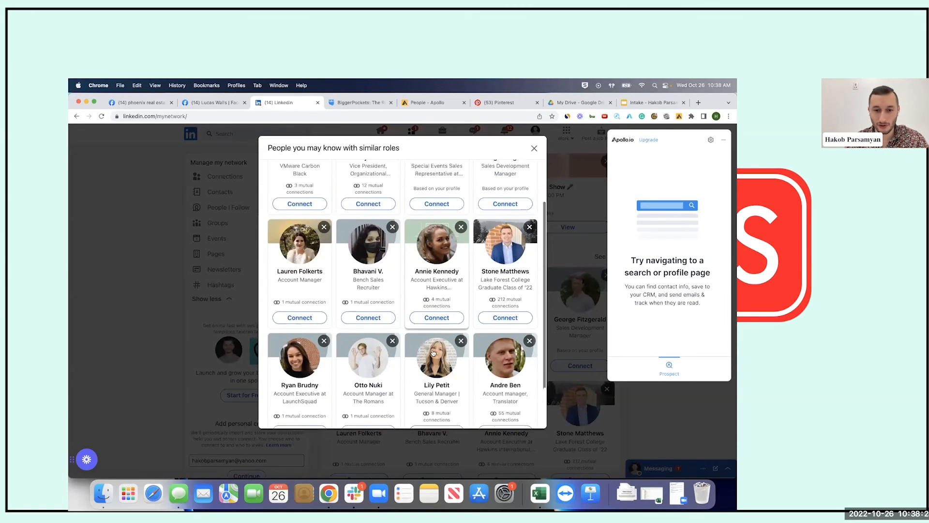
pyautogui.scroll(-2, 434, 351)
pyautogui.scroll(-3, 433, 352)
pyautogui.scroll(-5, 433, 352)
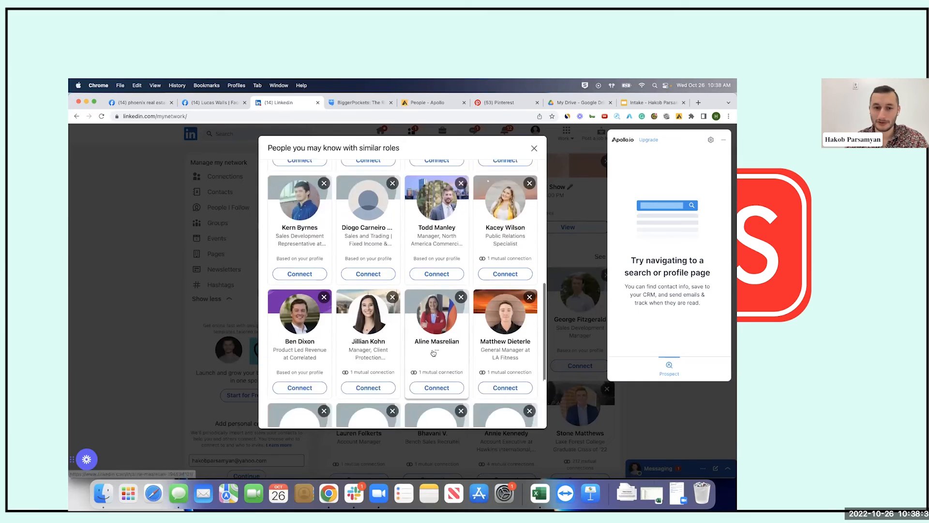
pyautogui.click(585, 235)
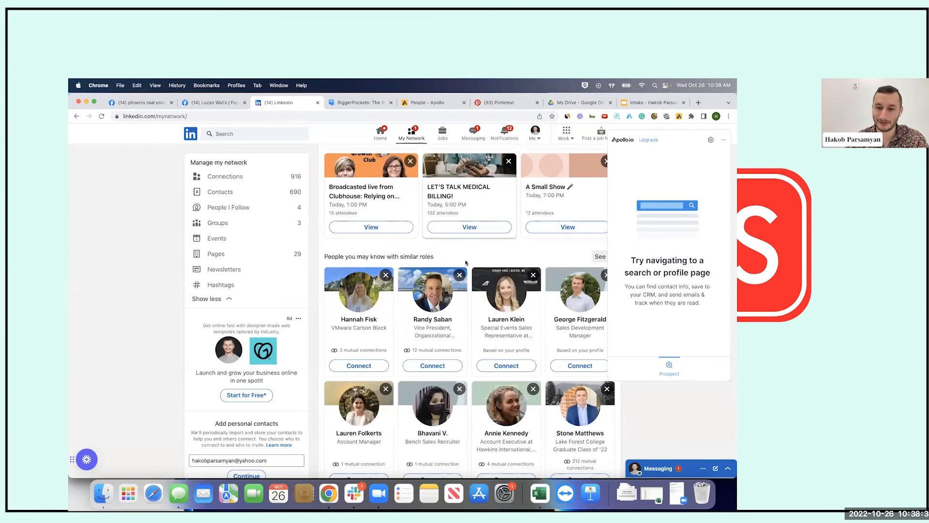
# Scroll down to the 'People you may know in Greater Phoenix Area' heading
pyautogui.scroll(-4, 465, 262)
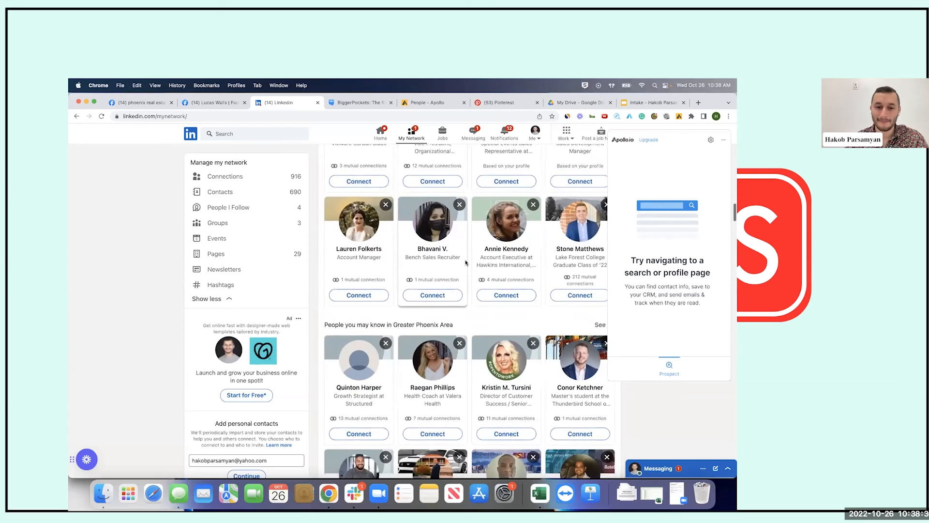
pyautogui.scroll(-2, 465, 260)
pyautogui.moveTo(323, 237); pyautogui.dragTo(481, 237)
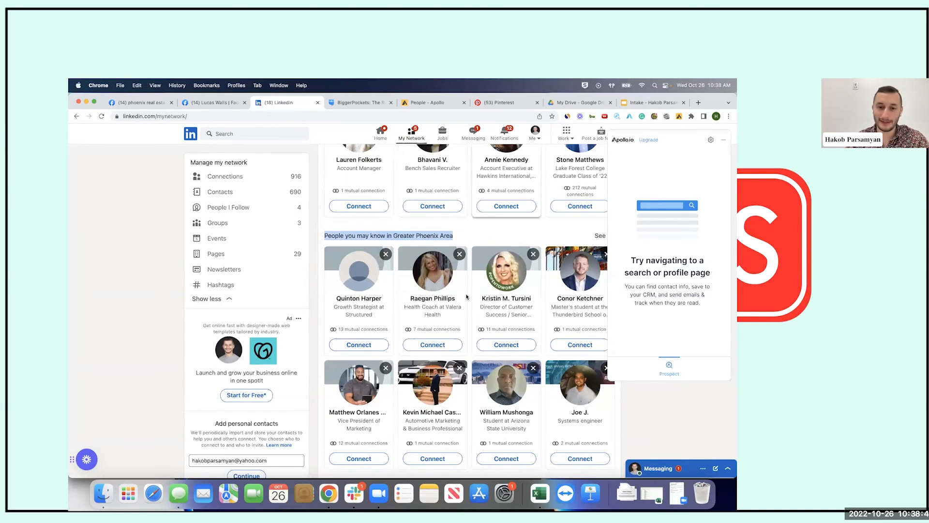
pyautogui.click(498, 239)
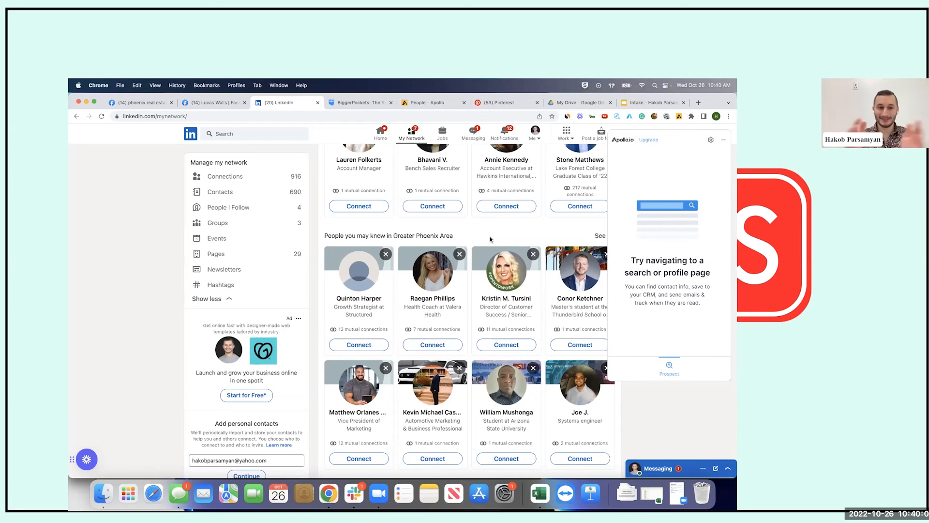
# Scroll back to the top of My Network and open the Me account menu
pyautogui.scroll(-10, 489, 236)
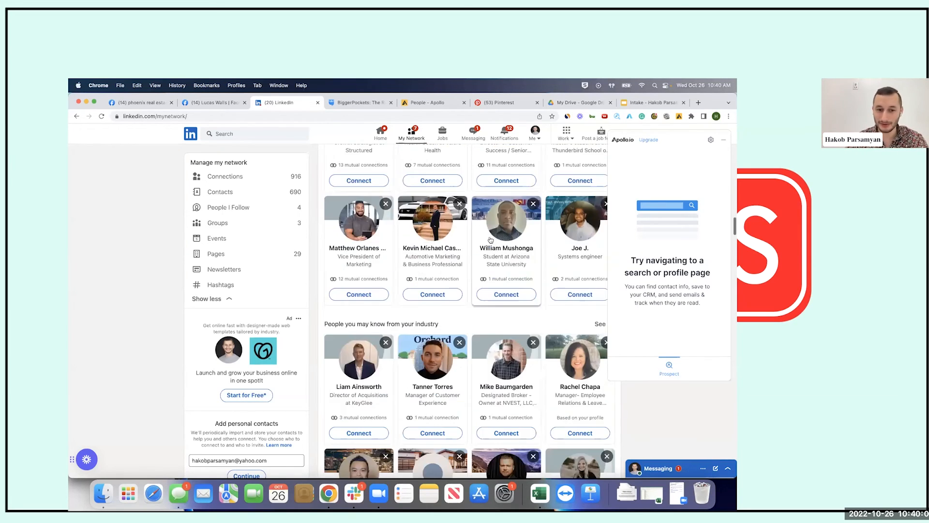
pyautogui.scroll(-2, 490, 239)
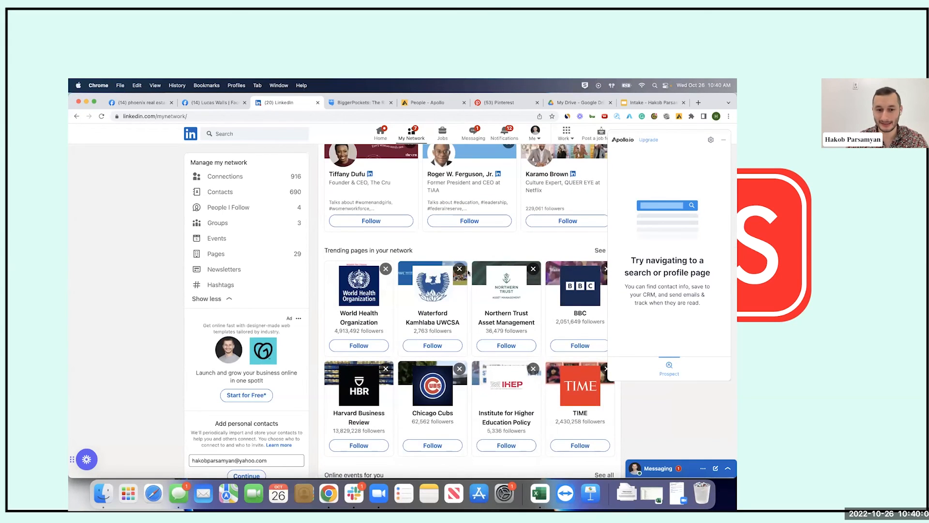
pyautogui.scroll(-5, 468, 272)
pyautogui.scroll(-7, 468, 272)
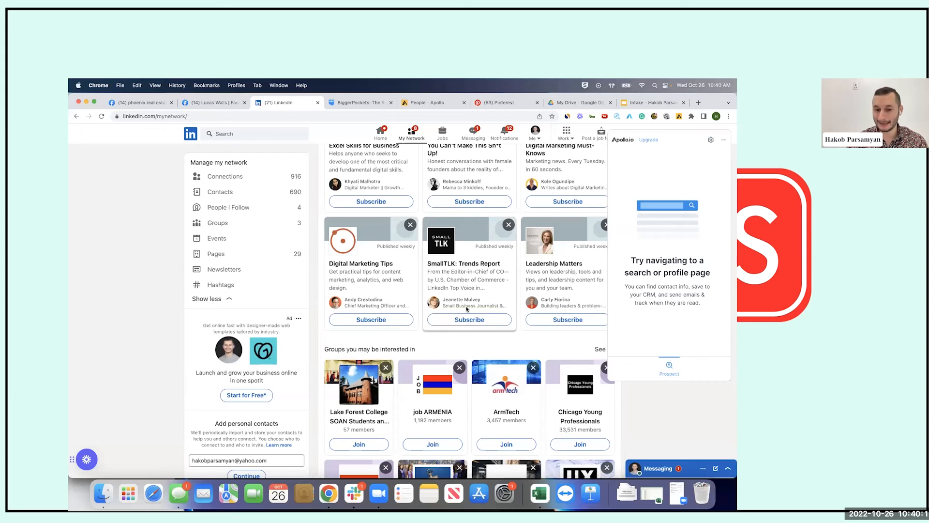
pyautogui.scroll(-10, 456, 345)
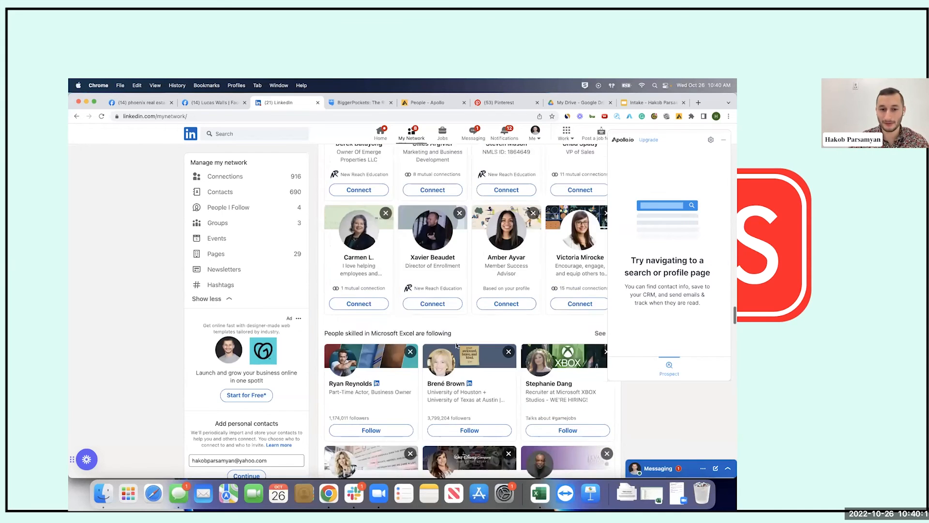
pyautogui.scroll(4, 456, 344)
pyautogui.scroll(3, 456, 345)
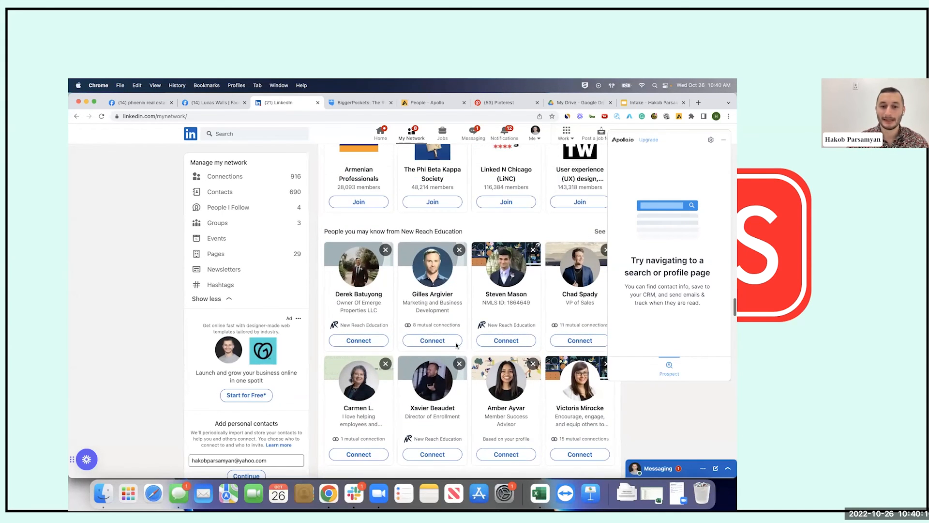
pyautogui.scroll(-8, 456, 345)
pyautogui.scroll(10, 455, 345)
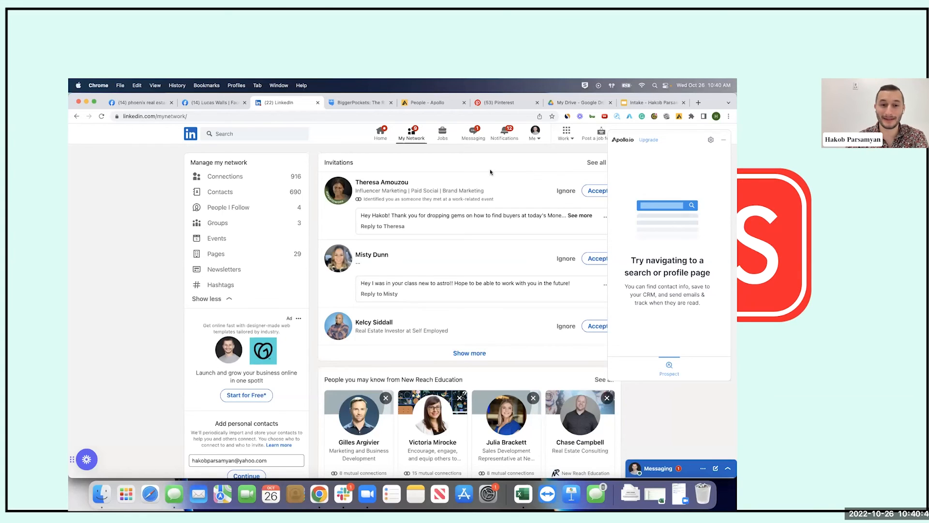
pyautogui.click(530, 141)
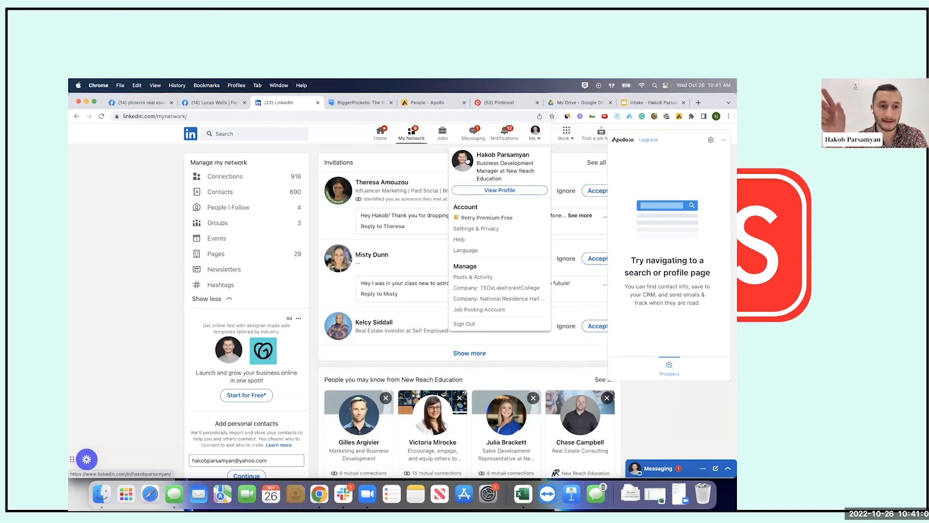
# Open your own profile from the Me menu and highlight its headline and location
pyautogui.click(468, 160)
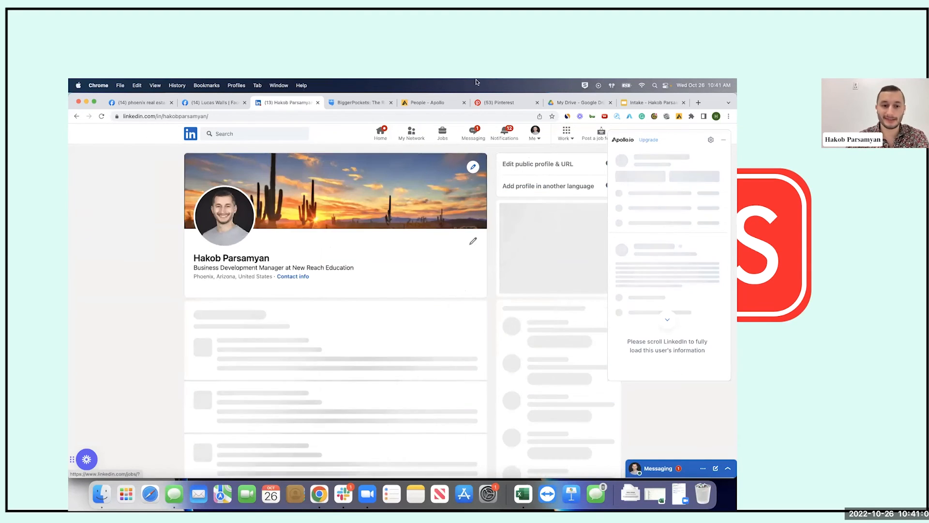
pyautogui.scroll(-3, 346, 238)
pyautogui.scroll(2, 347, 240)
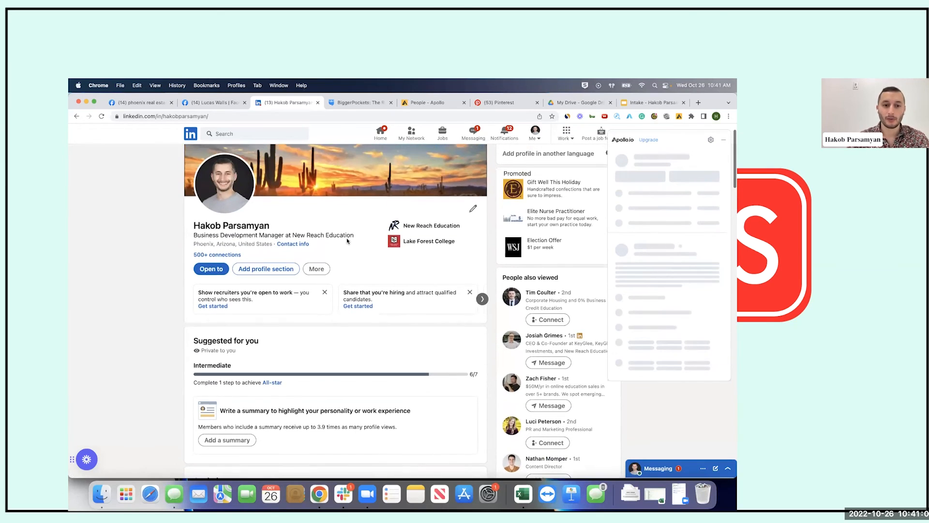
pyautogui.moveTo(193, 235); pyautogui.dragTo(362, 235)
pyautogui.moveTo(193, 244); pyautogui.dragTo(262, 244)
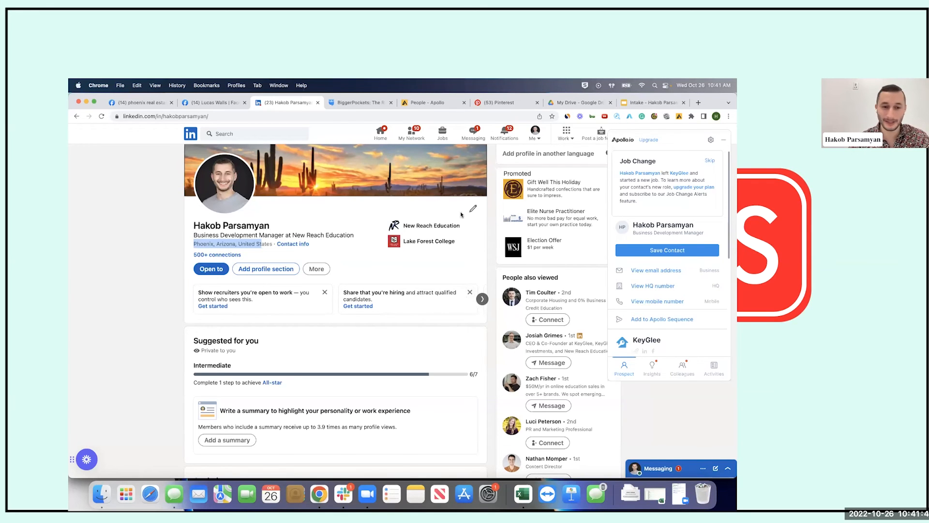
# Scroll to Experience and expand the Director of Intake Systems description
pyautogui.scroll(-3, 461, 214)
pyautogui.scroll(-10, 461, 214)
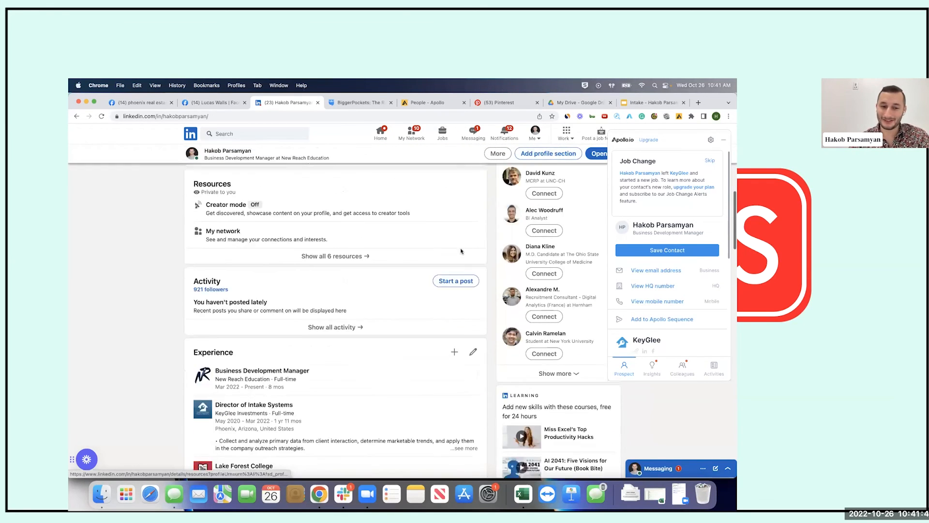
pyautogui.scroll(-4, 461, 251)
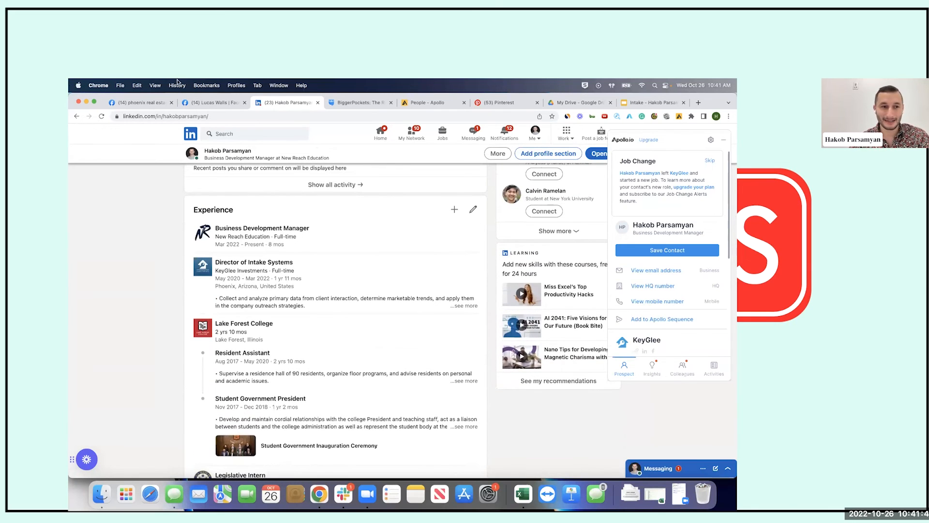
pyautogui.moveTo(193, 209); pyautogui.dragTo(251, 211)
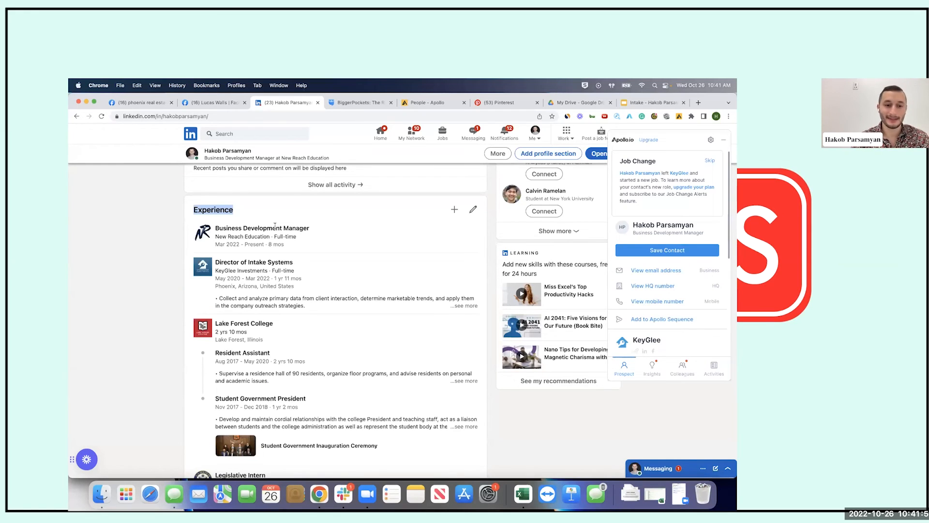
pyautogui.moveTo(303, 261); pyautogui.dragTo(222, 263)
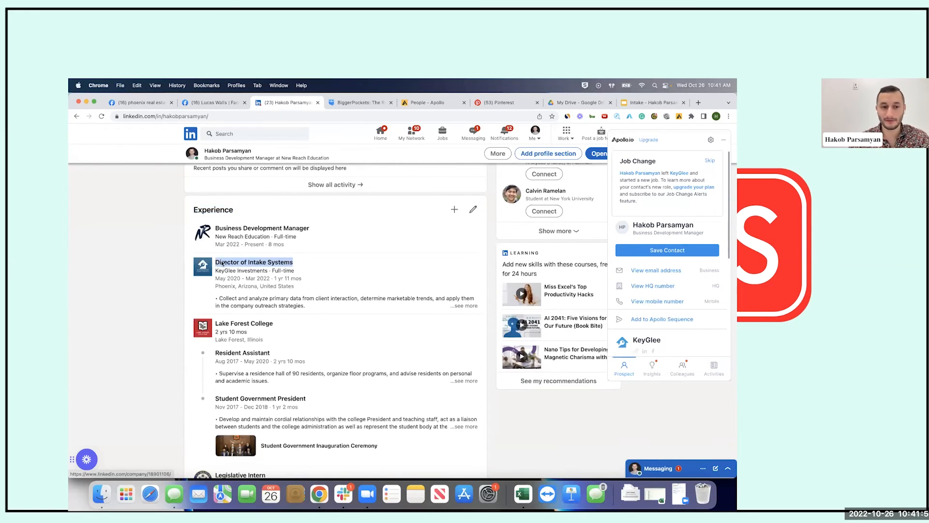
pyautogui.click(466, 306)
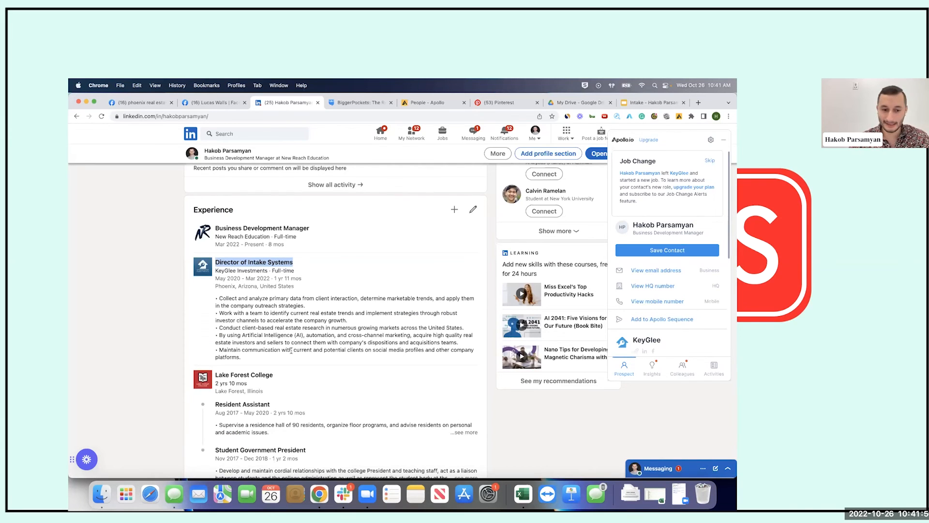
# Scroll through Education, Skills, Causes and Languages to the analytics, then back up
pyautogui.scroll(-5, 291, 350)
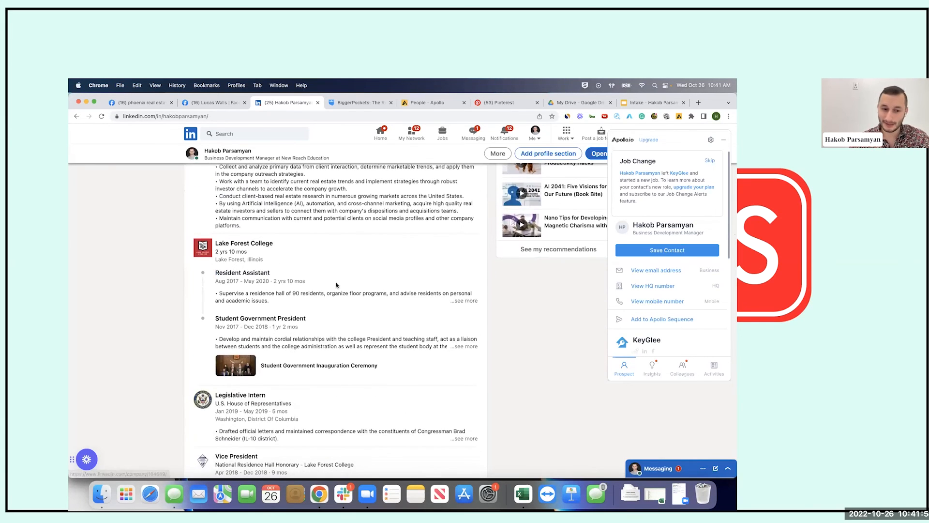
pyautogui.scroll(-12, 336, 285)
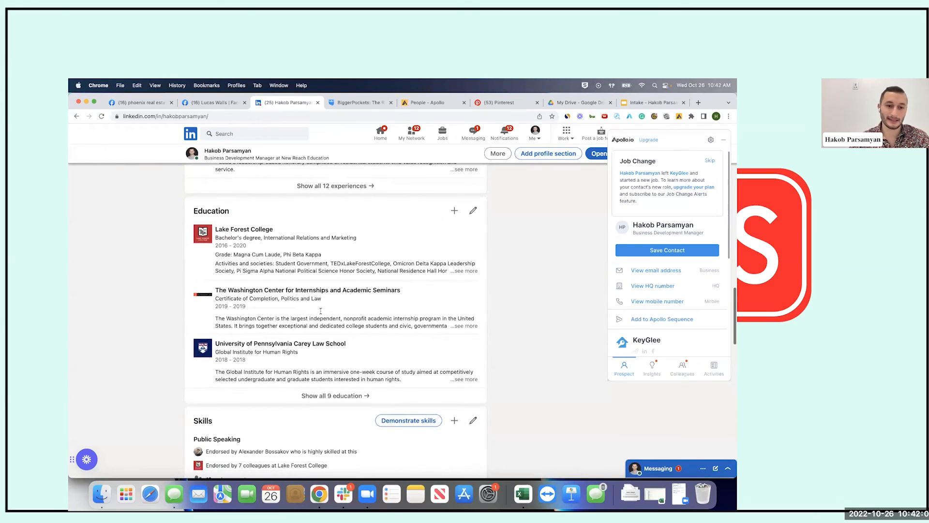
pyautogui.moveTo(192, 211); pyautogui.dragTo(262, 214)
pyautogui.scroll(-6, 274, 262)
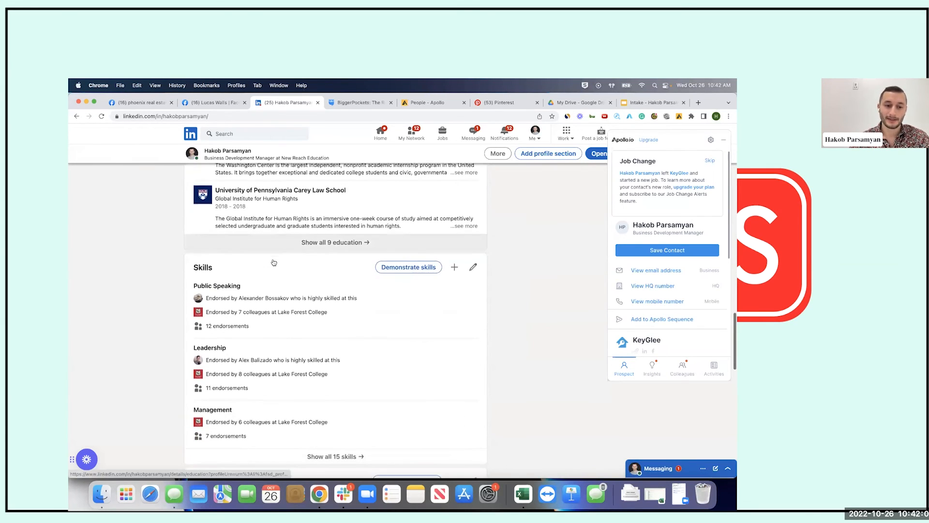
pyautogui.scroll(-9, 274, 262)
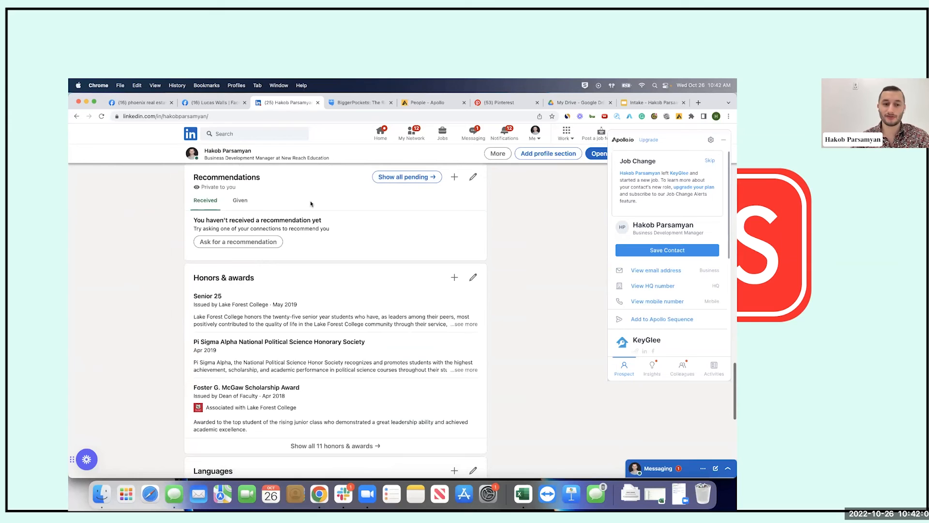
pyautogui.scroll(-2, 281, 282)
pyautogui.scroll(-8, 281, 284)
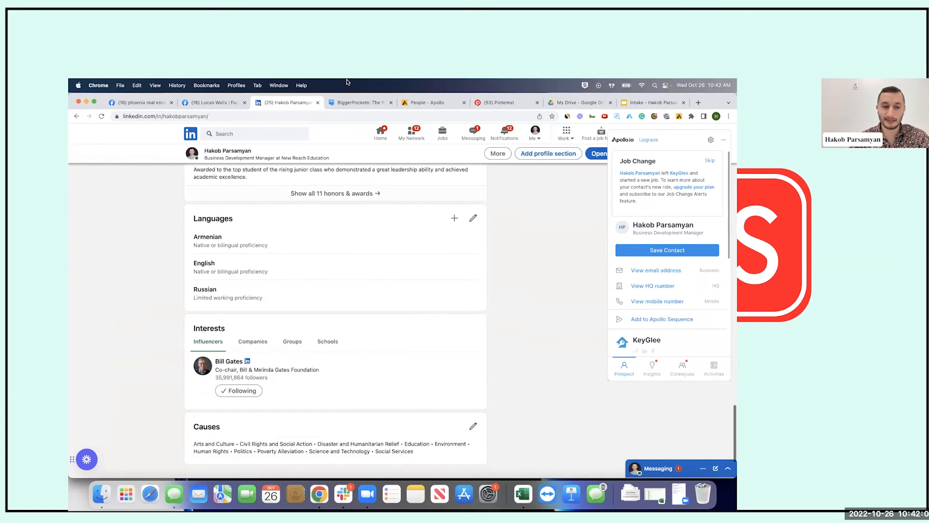
pyautogui.scroll(-4, 289, 302)
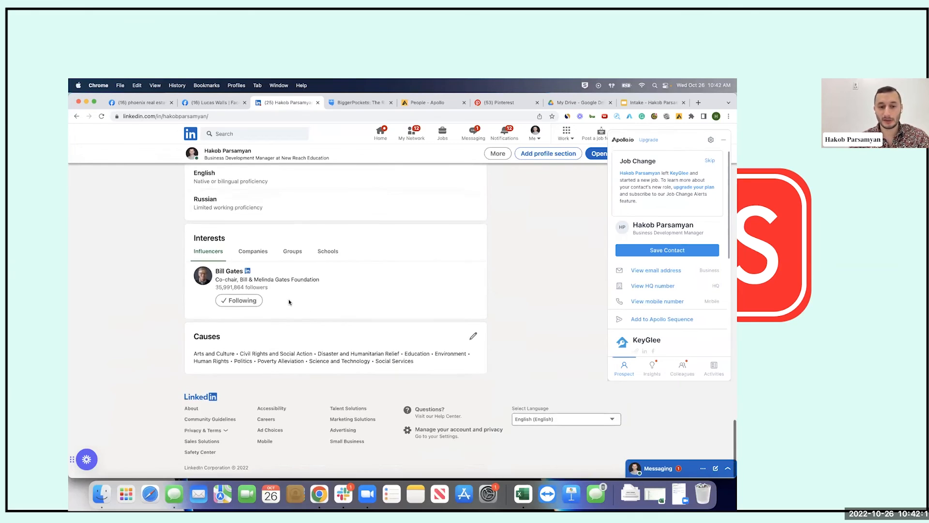
pyautogui.scroll(20, 289, 302)
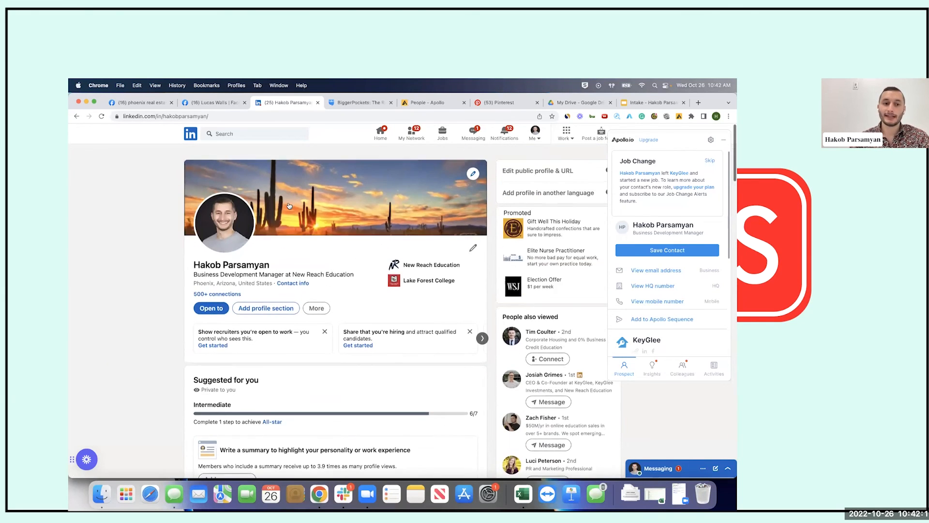
pyautogui.scroll(-9, 310, 255)
pyautogui.scroll(9, 310, 256)
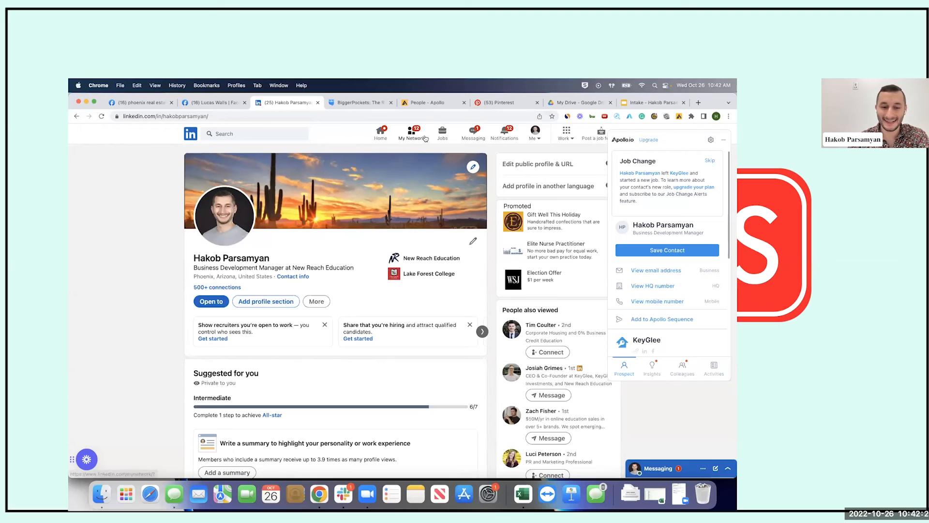
# Return from your profile to the My Network page via the top navigation
pyautogui.click(425, 139)
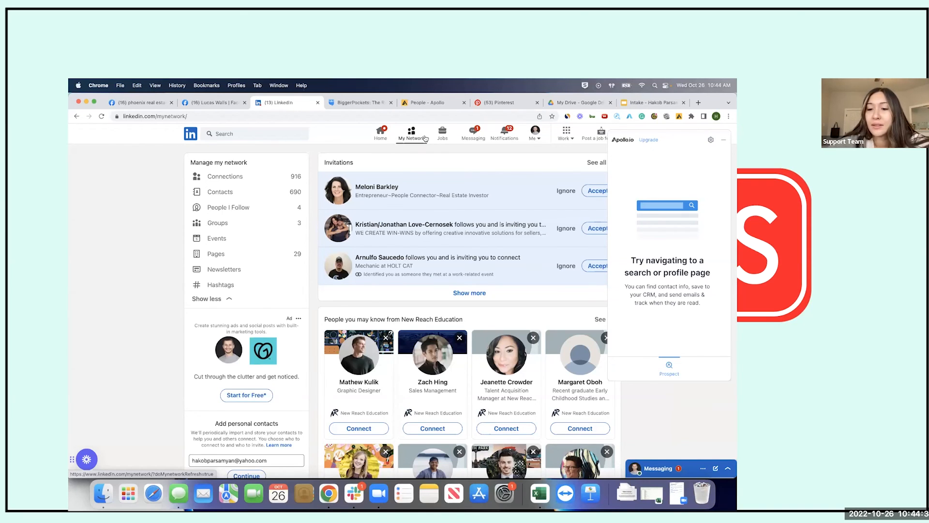
pyautogui.click(534, 139)
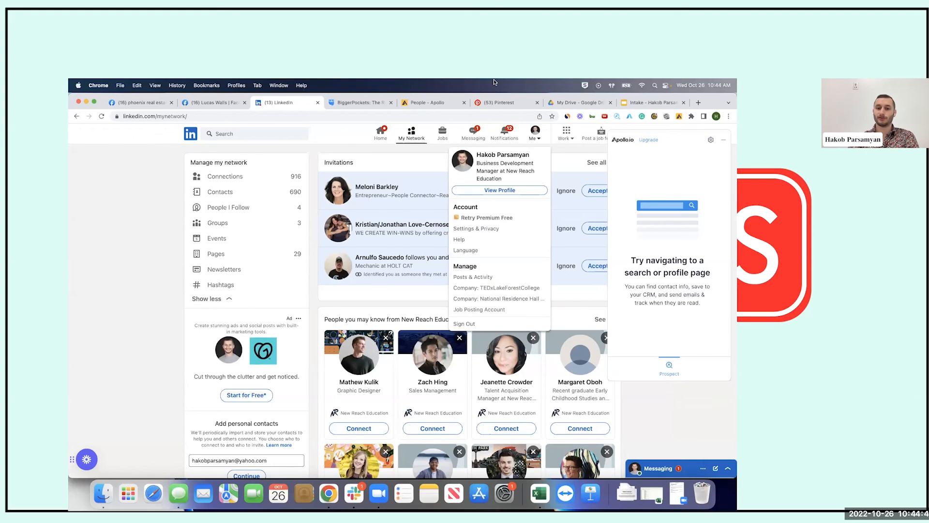
pyautogui.click(434, 160)
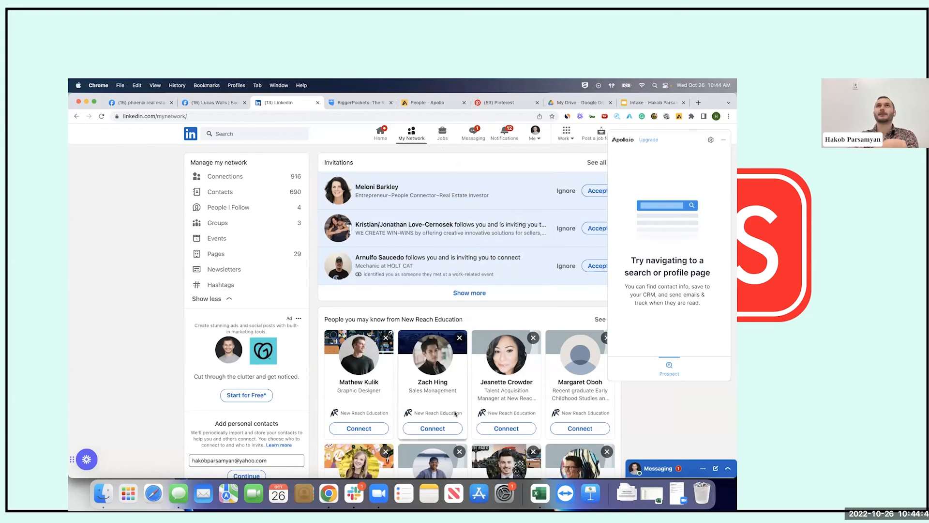
pyautogui.click(537, 138)
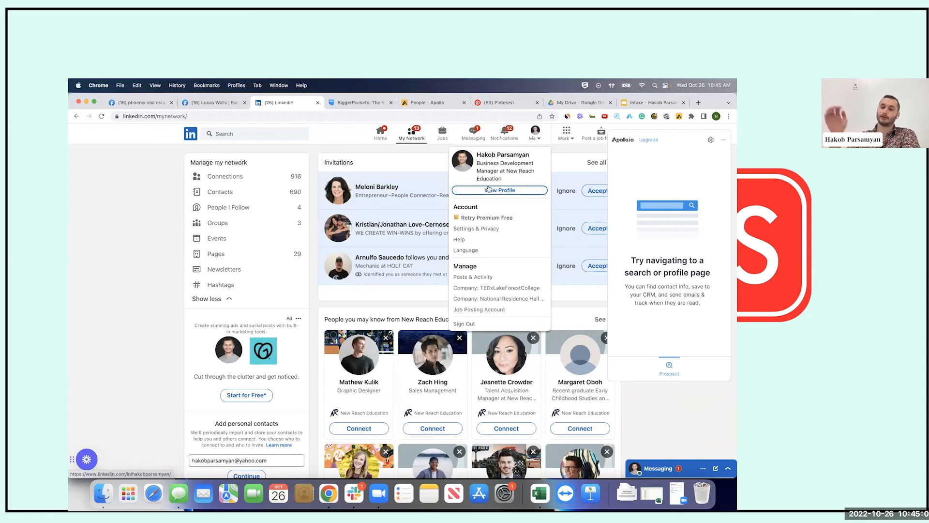
pyautogui.click(562, 158)
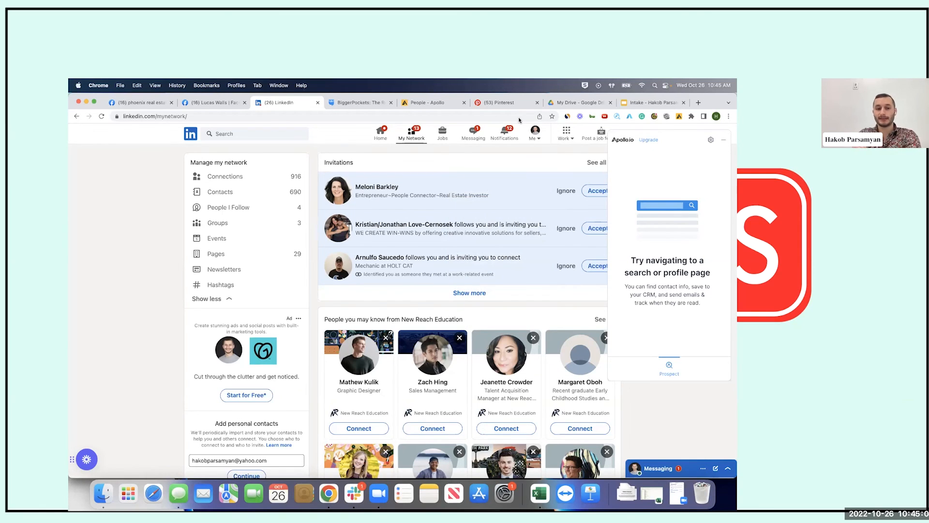